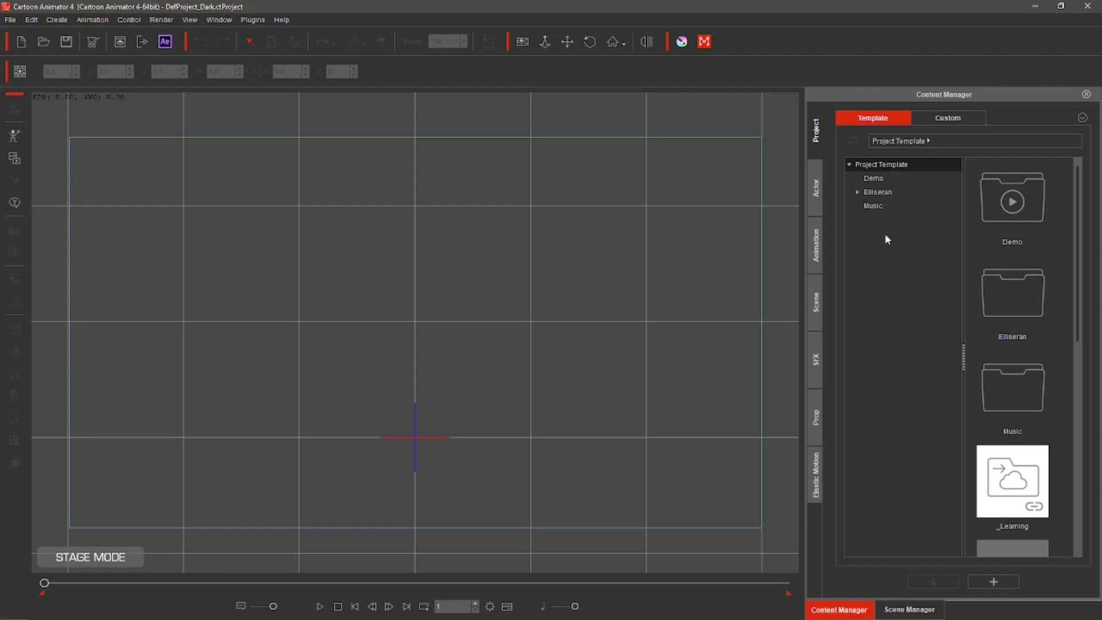
- Add the Human Motion Bone_F character from the custom Rigging Templates to the stage and reset its position to X 0, Y 0
left_click(816, 195)
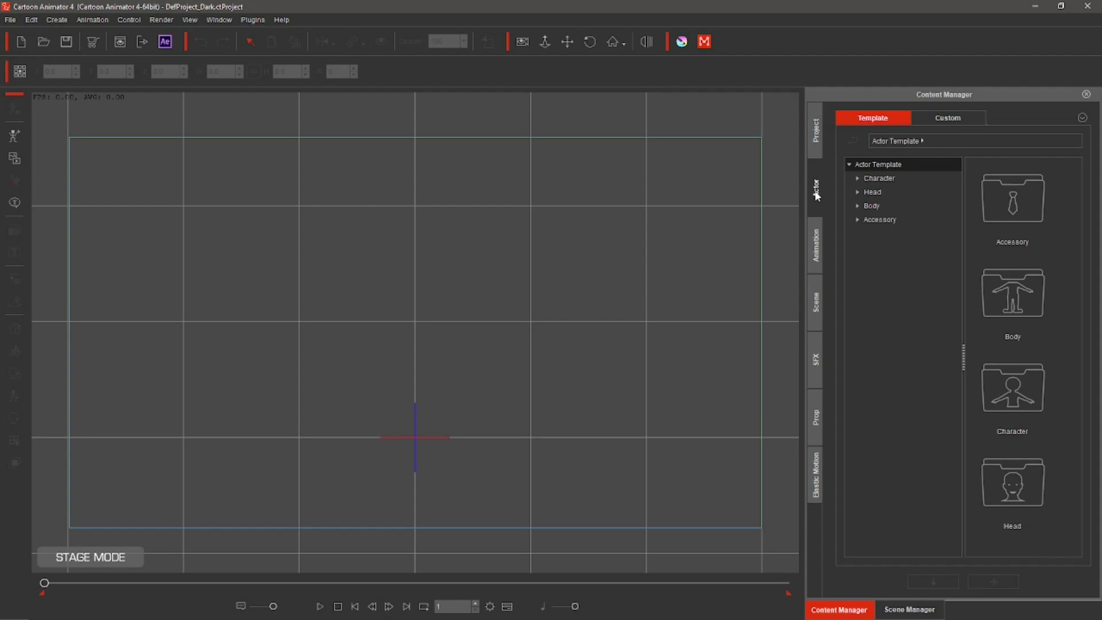
left_click(947, 117)
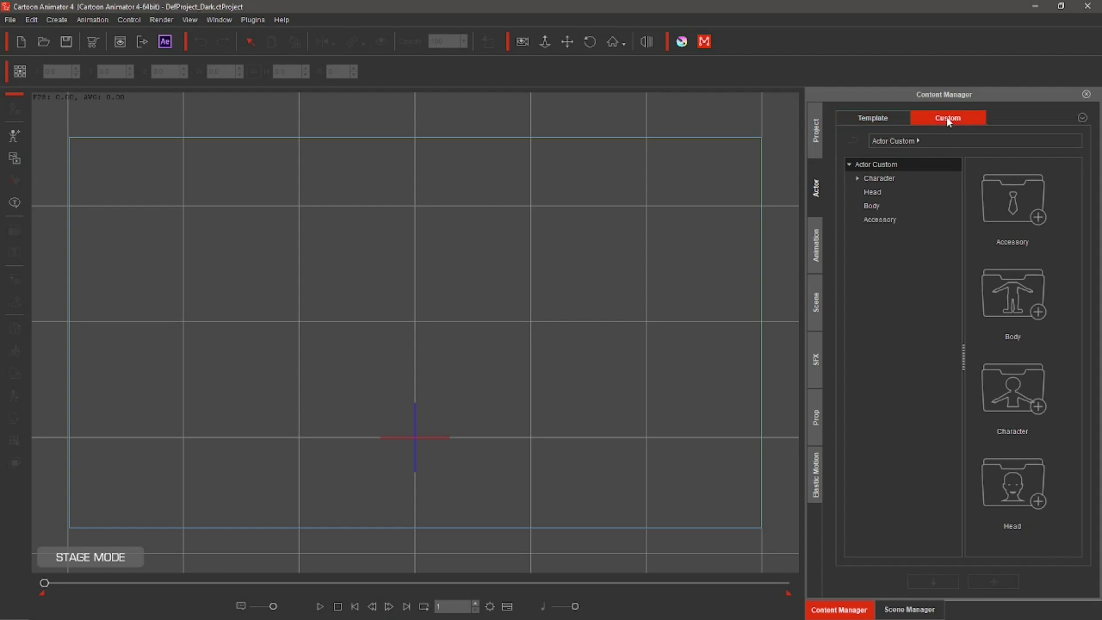
left_click(858, 177)
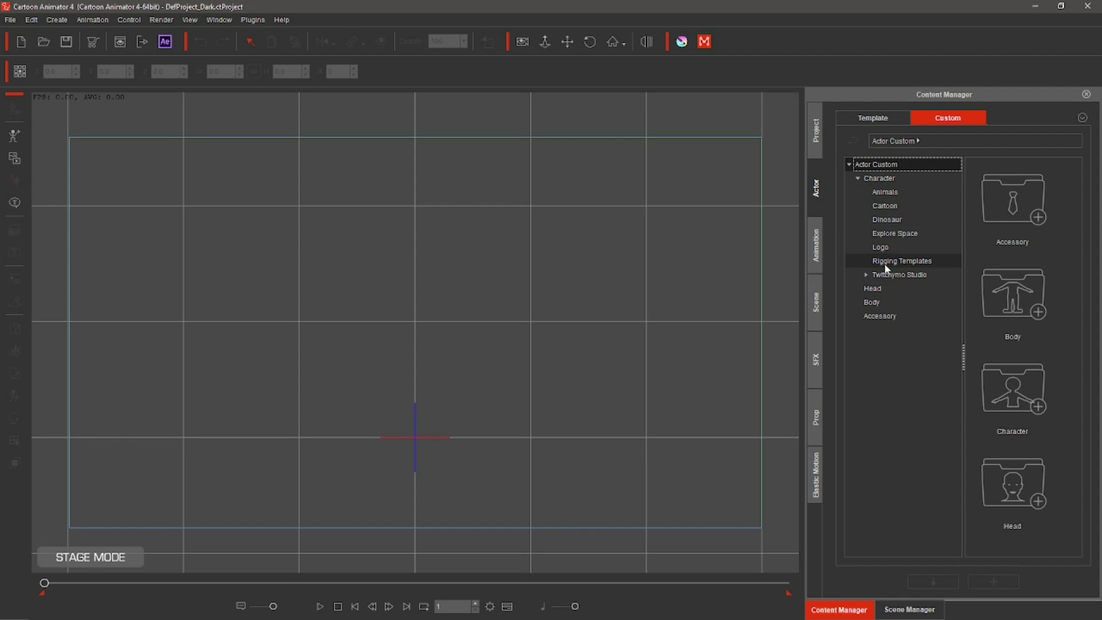
left_click(907, 262)
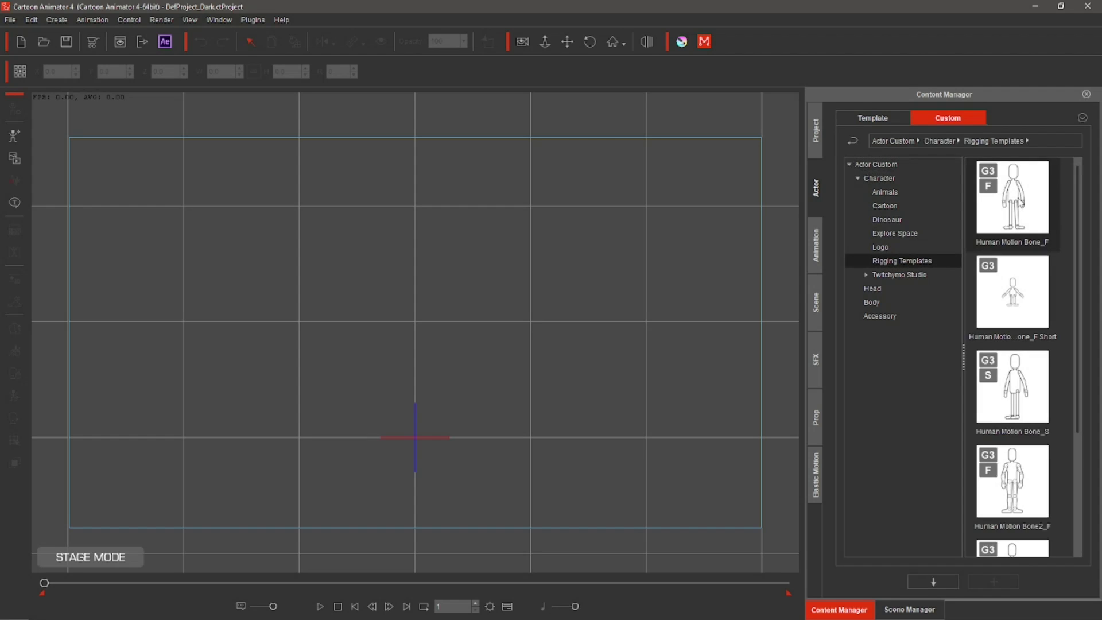
double_click(1014, 201)
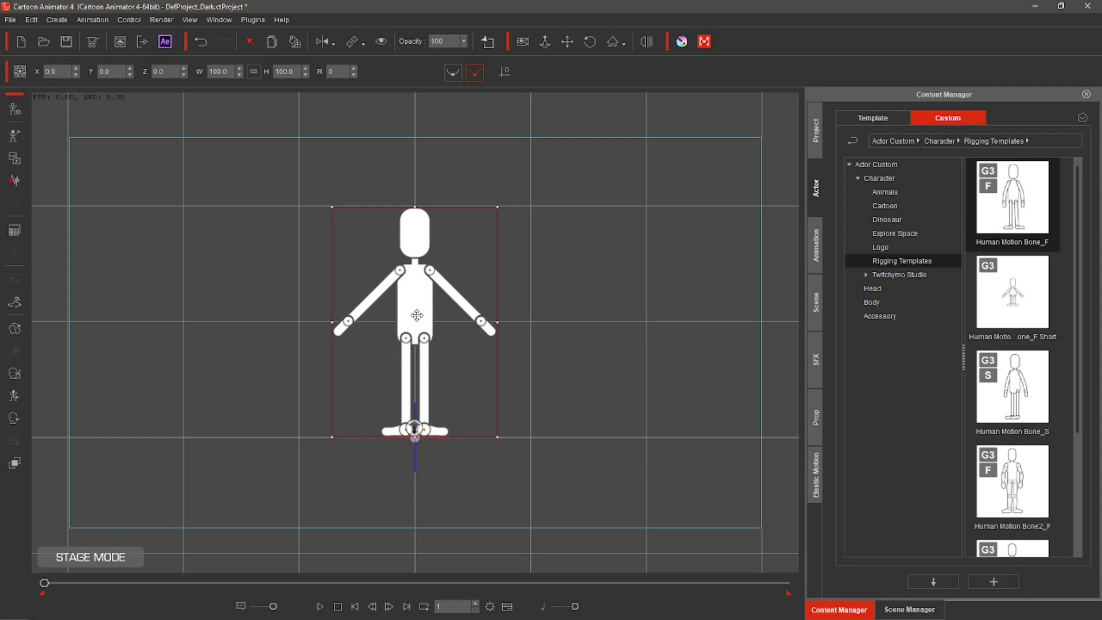
left_click_drag(422, 310, 493, 258)
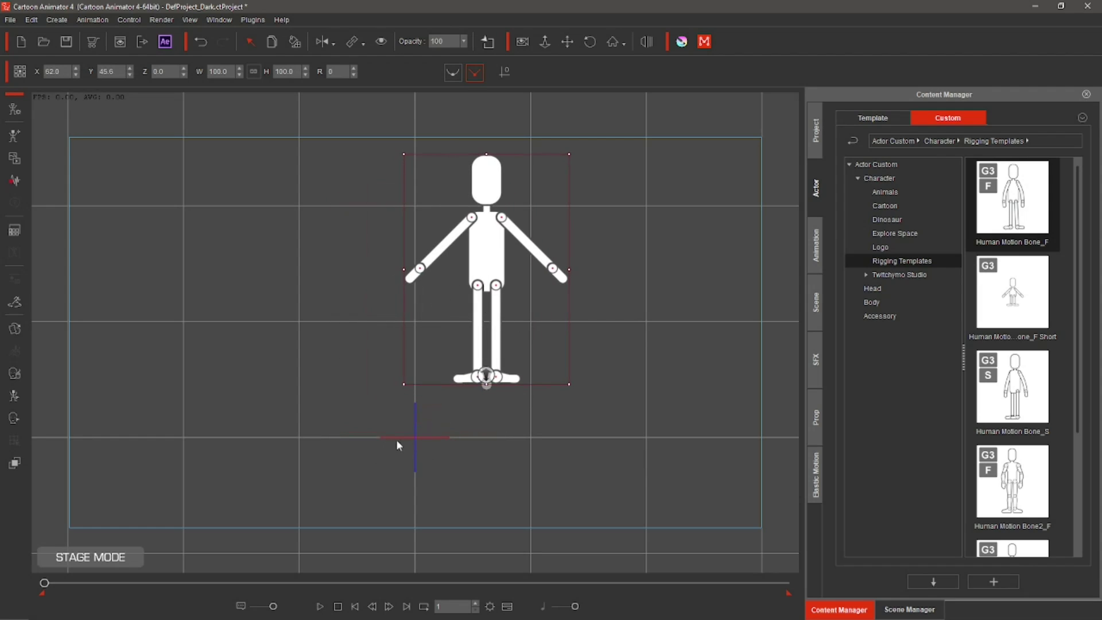
left_click(507, 70)
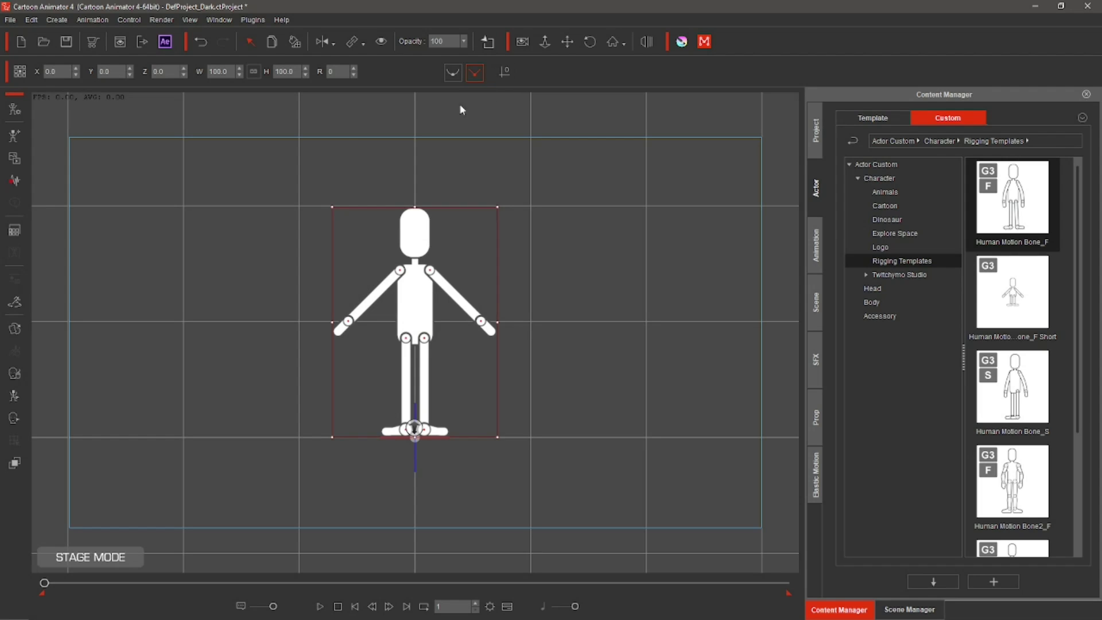
- Open the dummy in Composer mode, launch its PSD in Krita with head and body in one file, and collapse the layer groups
left_click(15, 109)
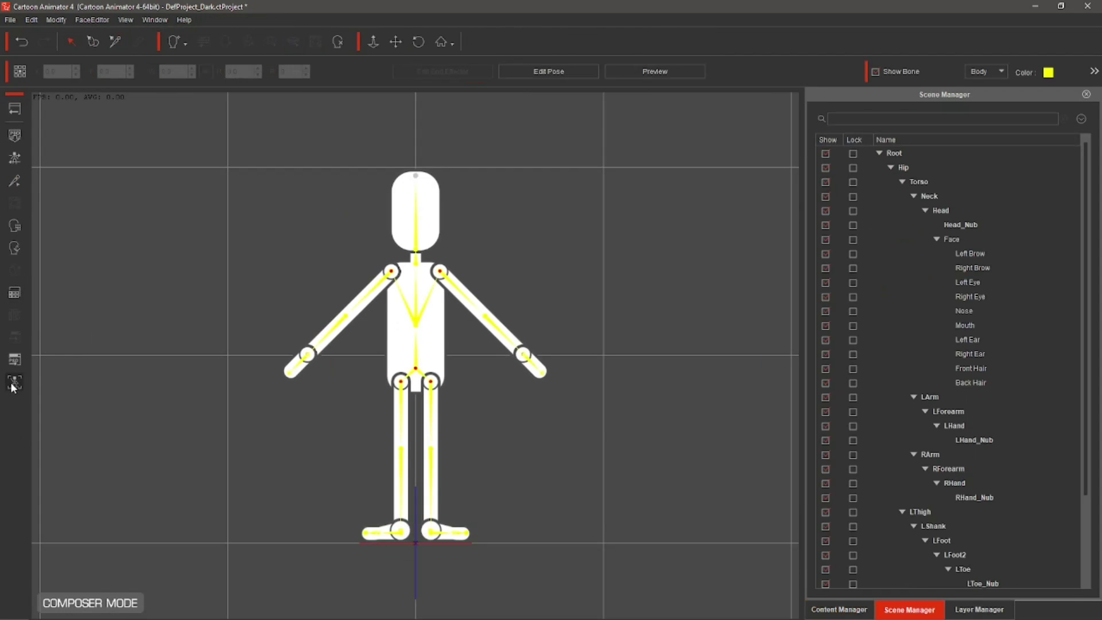
left_click(14, 361)
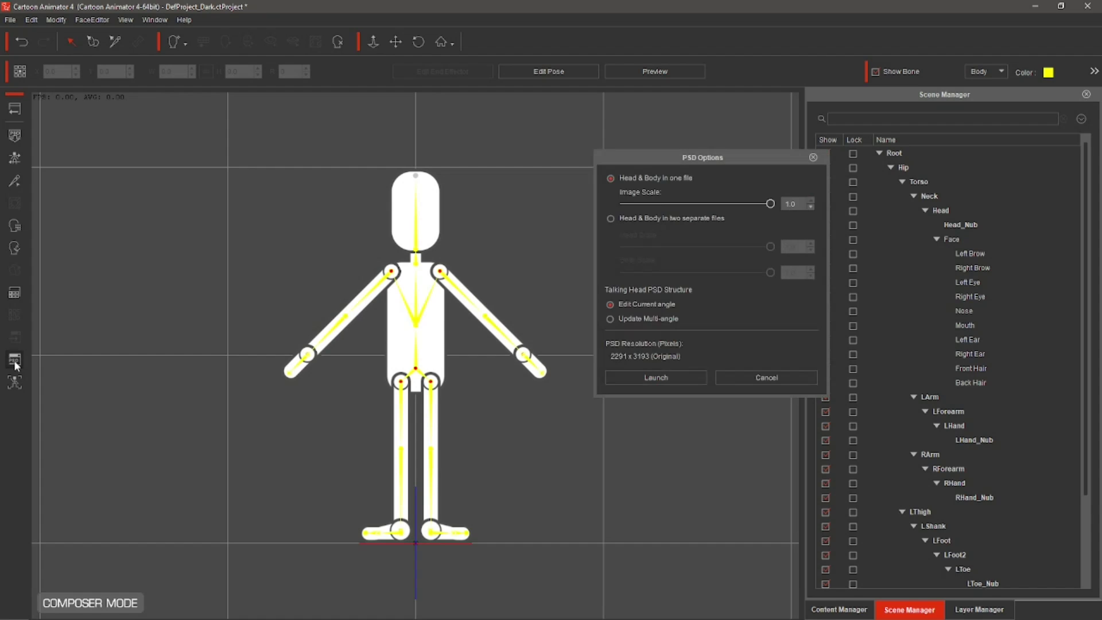
left_click(649, 379)
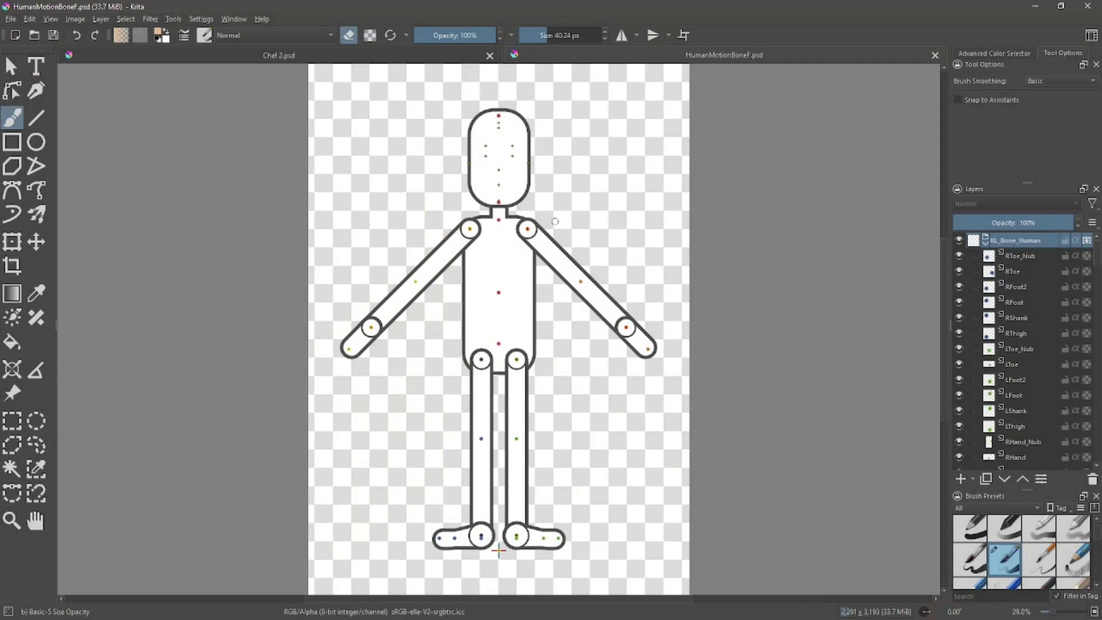
left_click(986, 245)
left_click(986, 258)
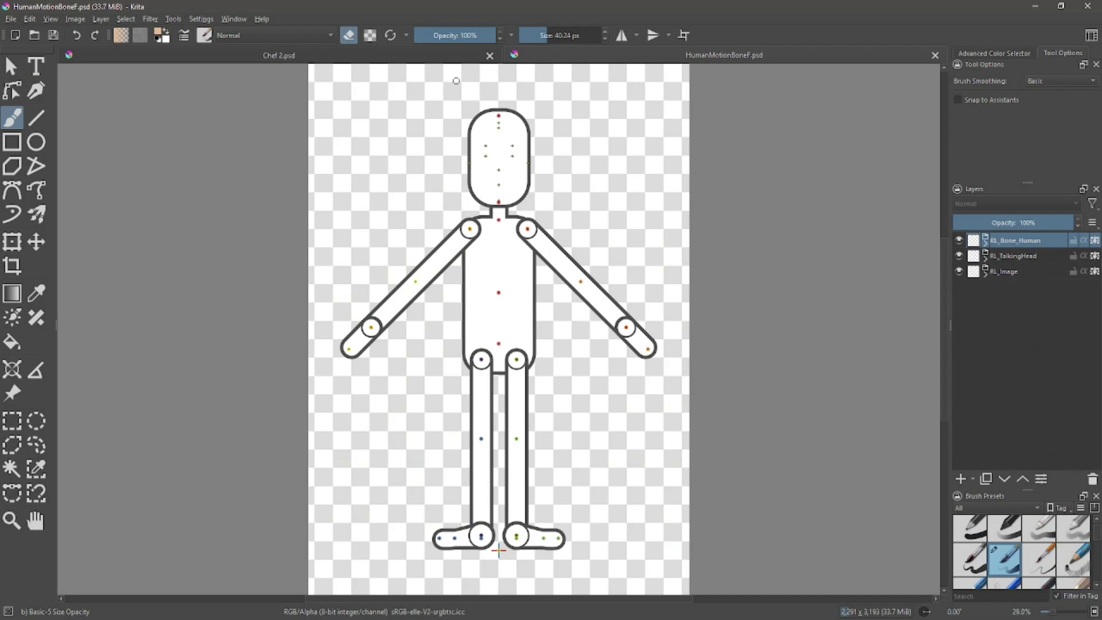
- Save the template as HumanMotionBoneF.psd in the chef 00 folder, inside chef under _Character Example
left_click(11, 19)
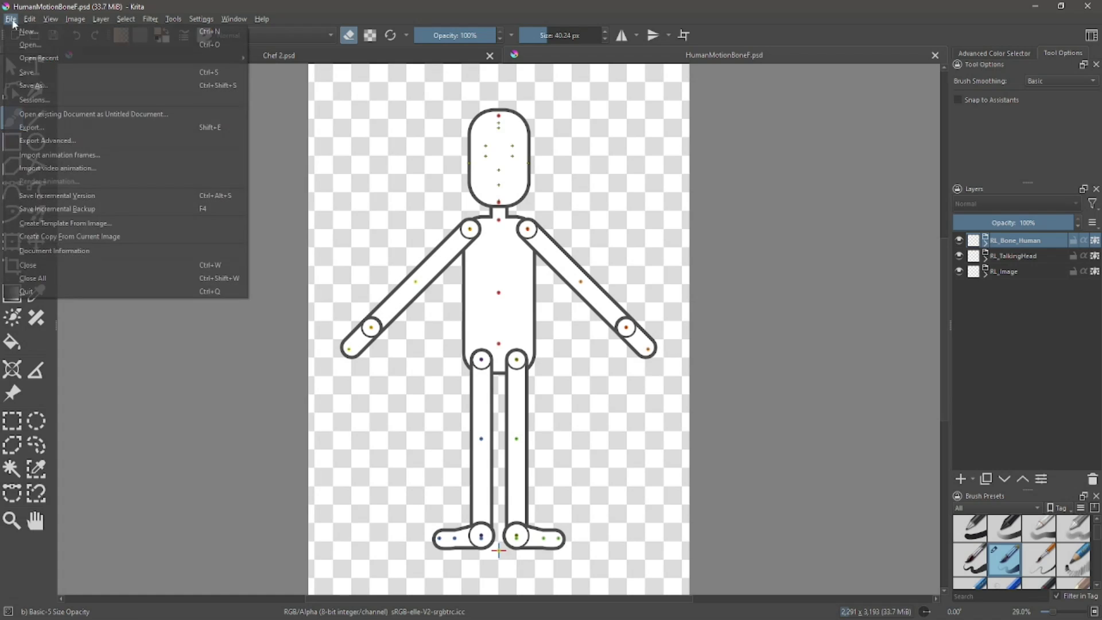
left_click(28, 86)
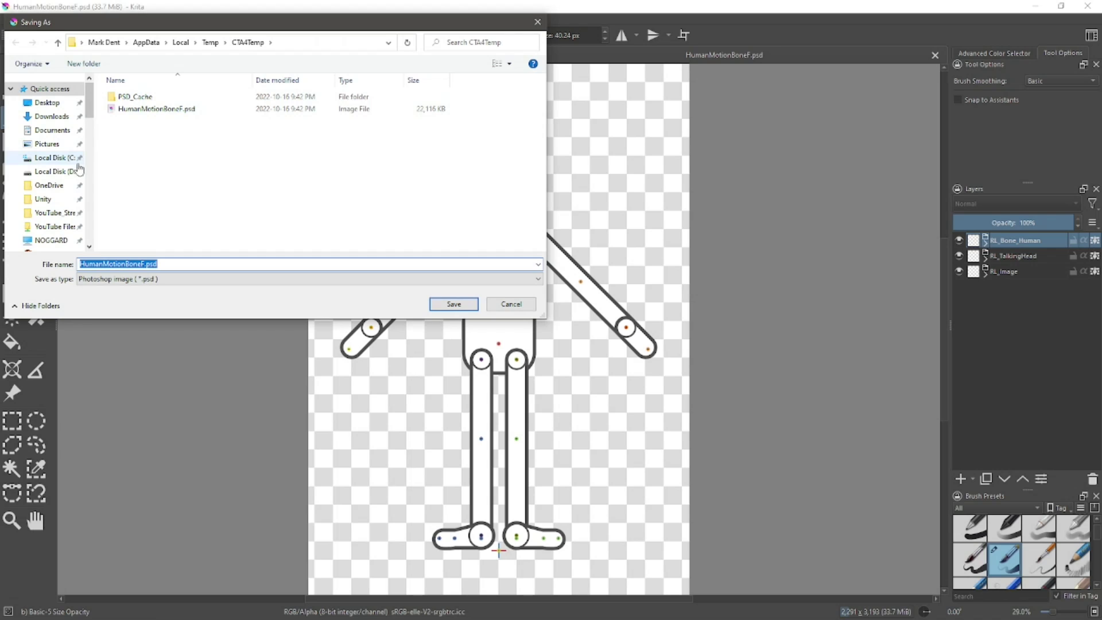
left_click(47, 103)
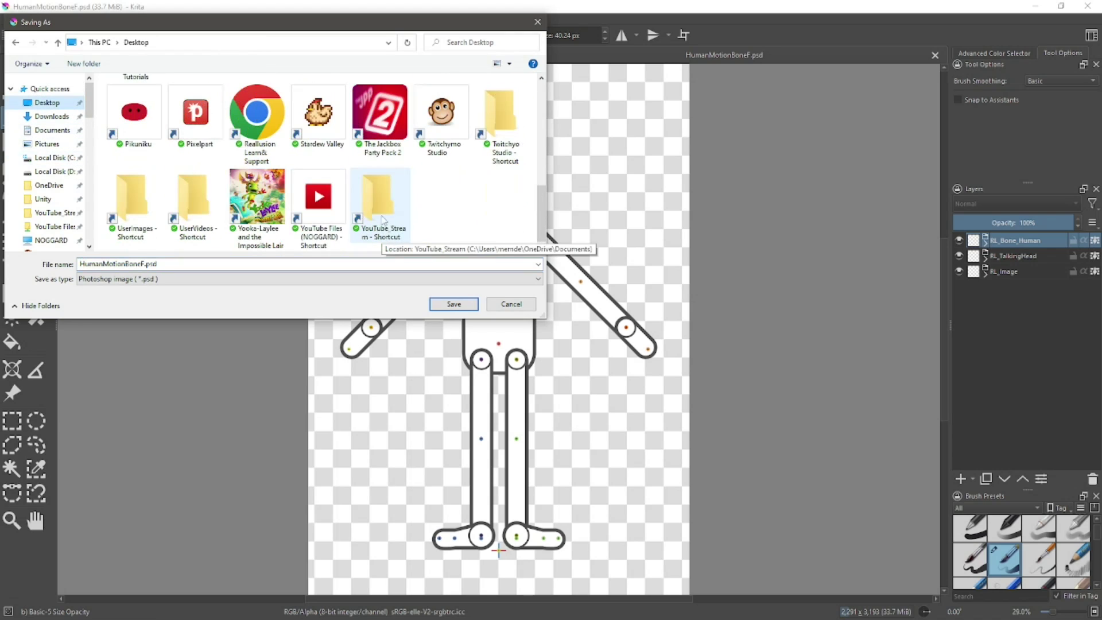
double_click(376, 182)
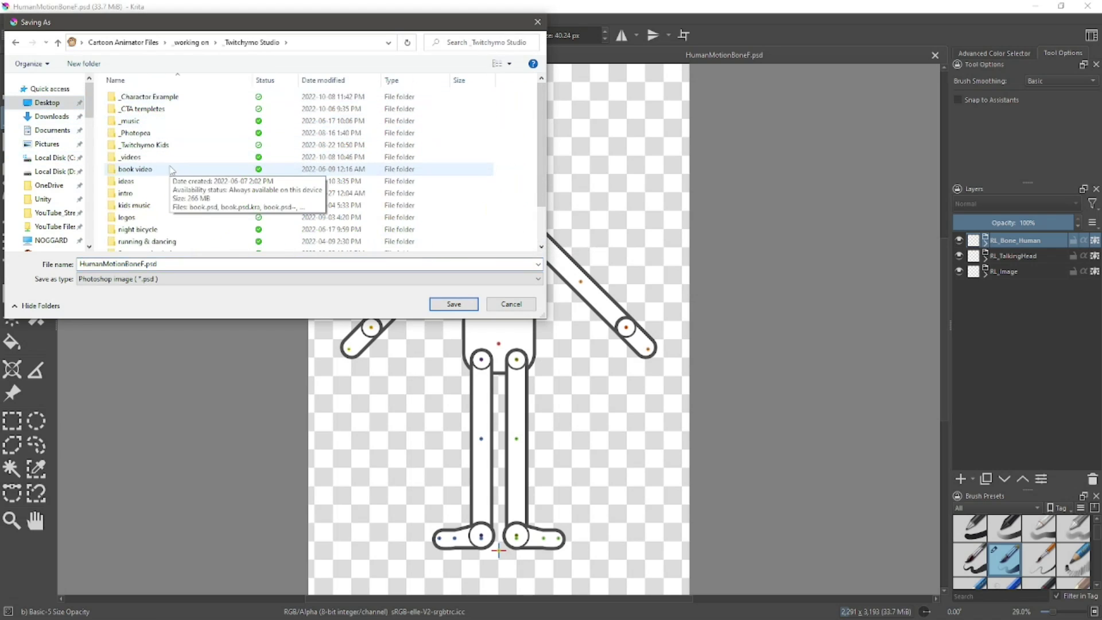
double_click(150, 98)
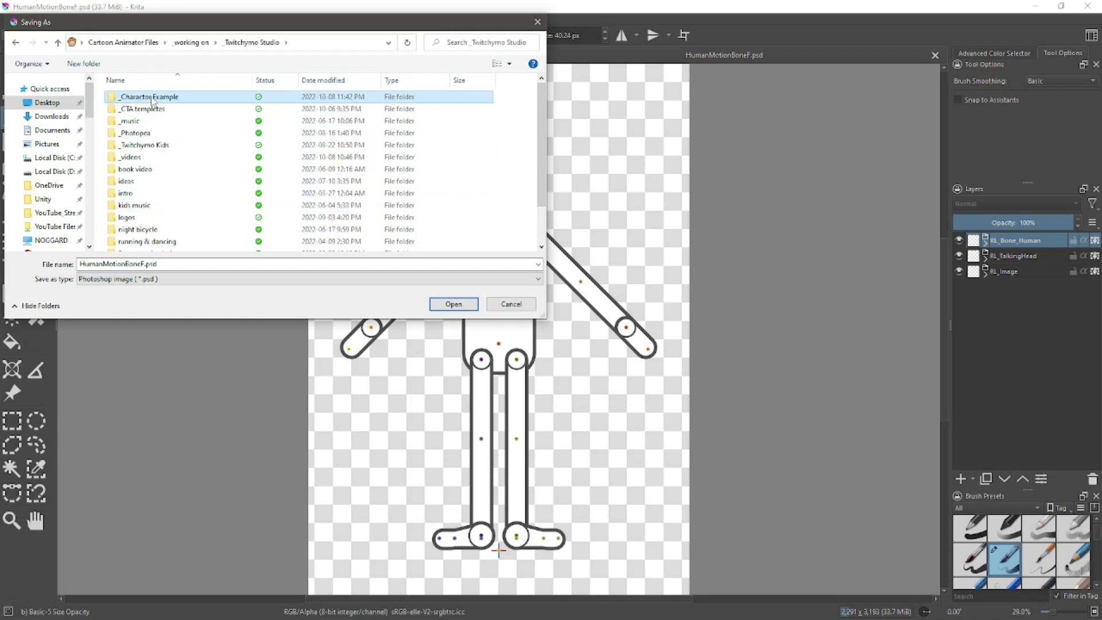
left_click(132, 157)
double_click(133, 158)
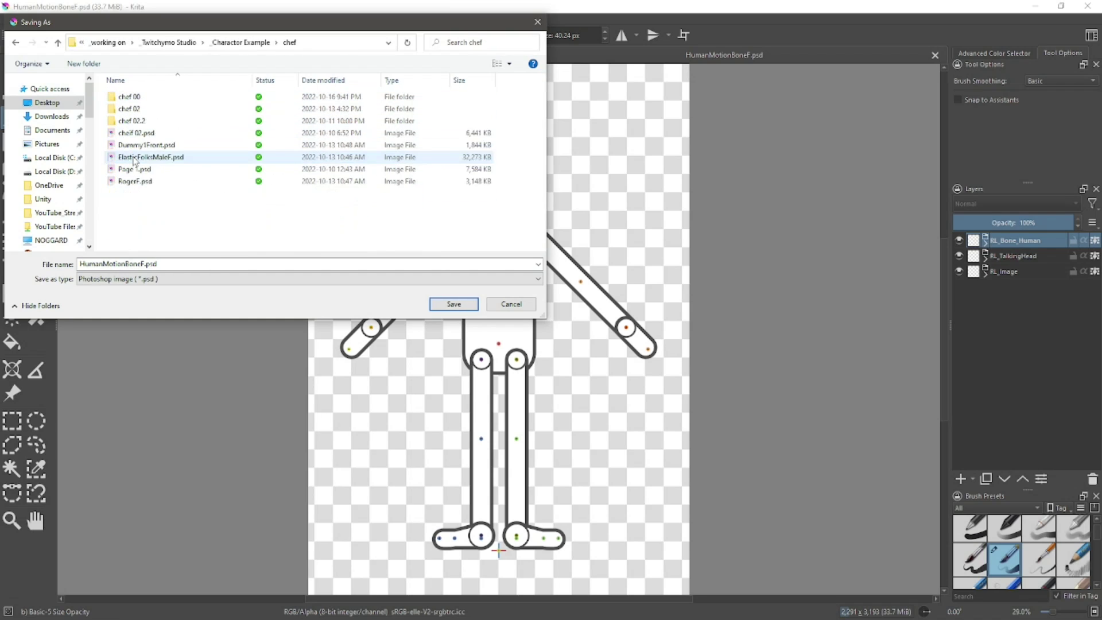
double_click(134, 98)
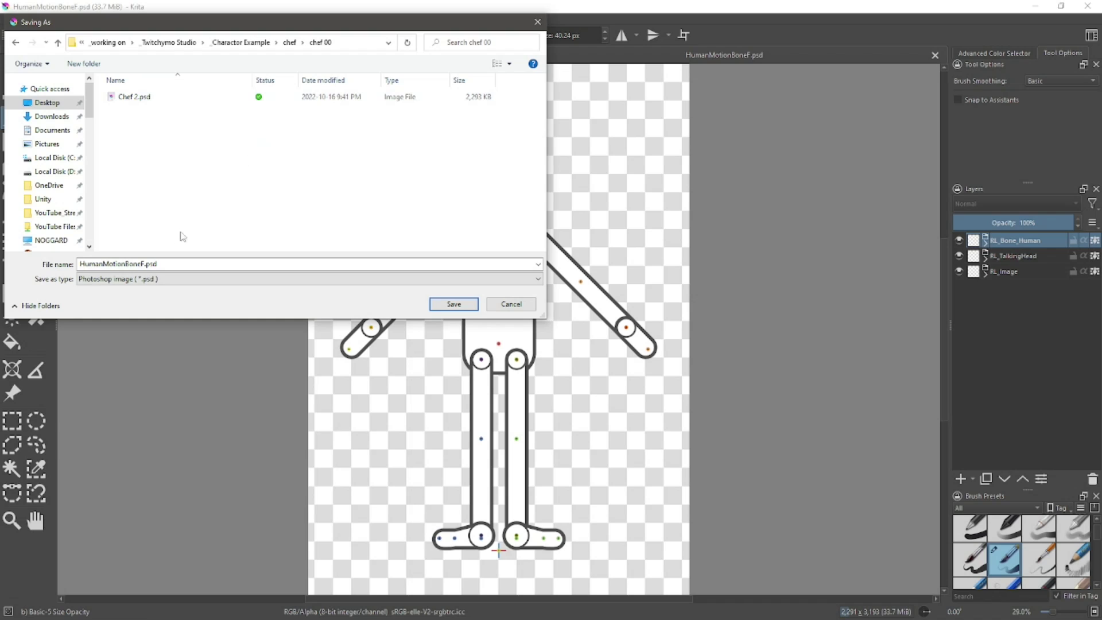
left_click(453, 303)
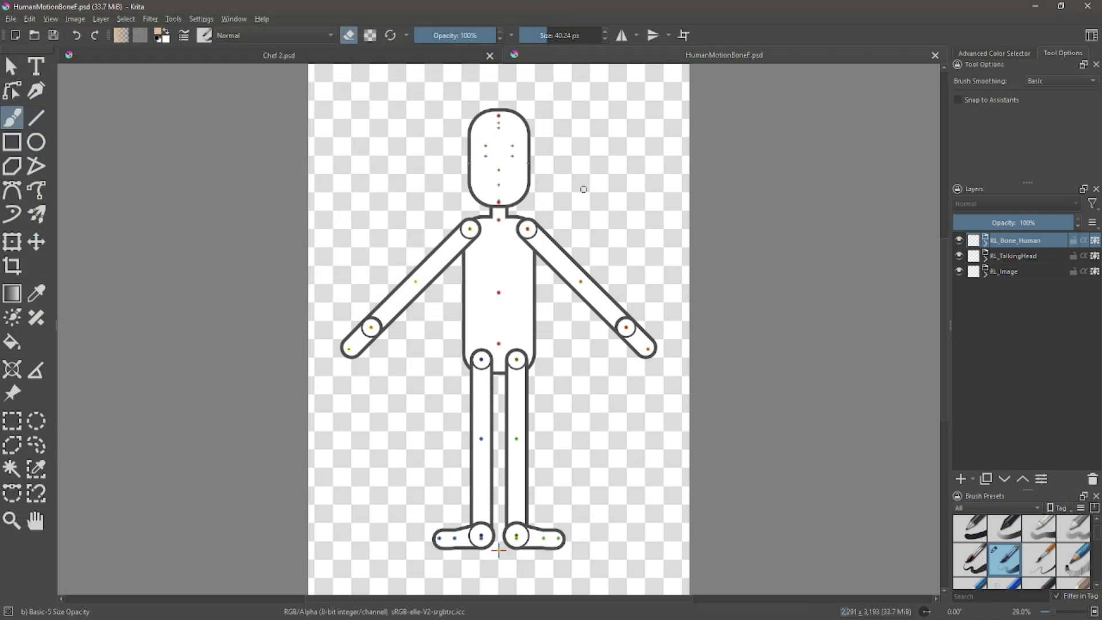
- Switch to Cartoon Animator, close it without saving the project, and return to Krita
left_click(1034, 8)
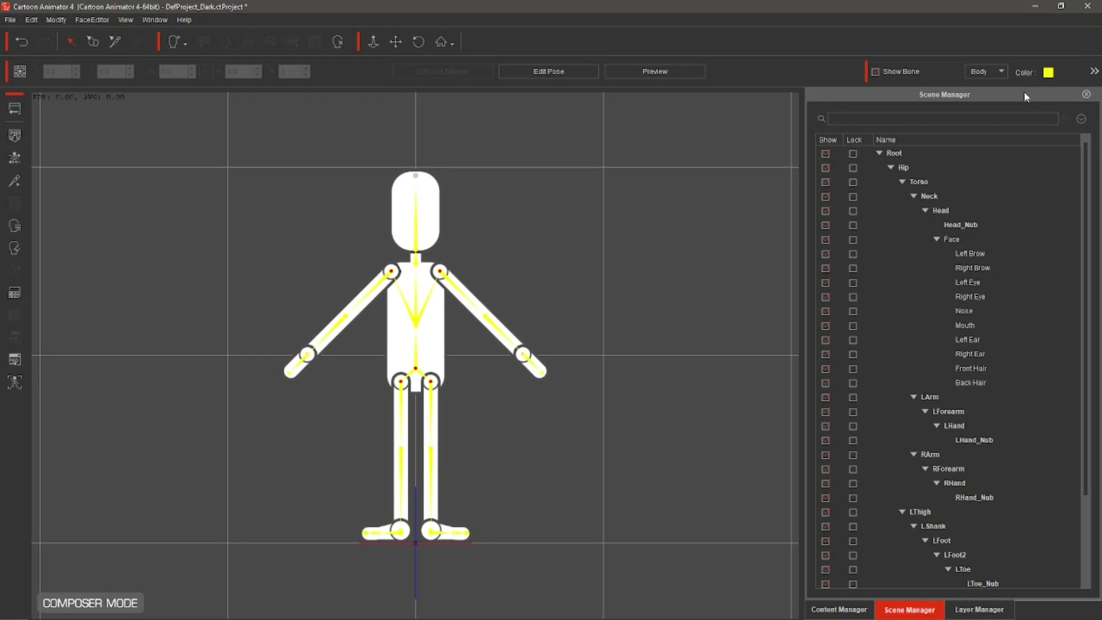
left_click(1086, 6)
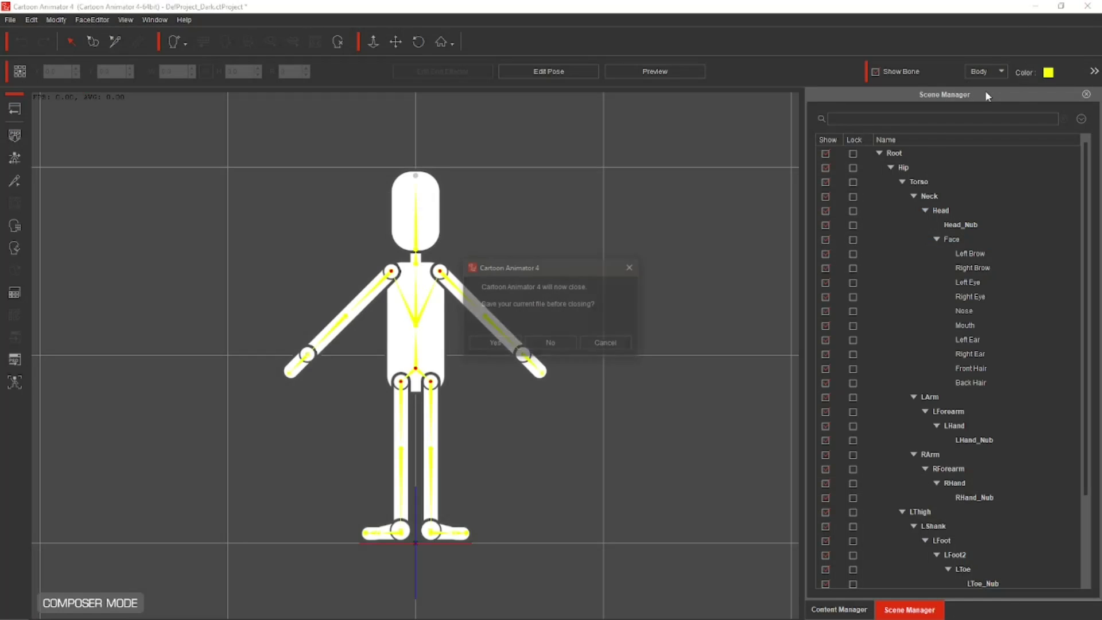
left_click(540, 344)
left_click(532, 347)
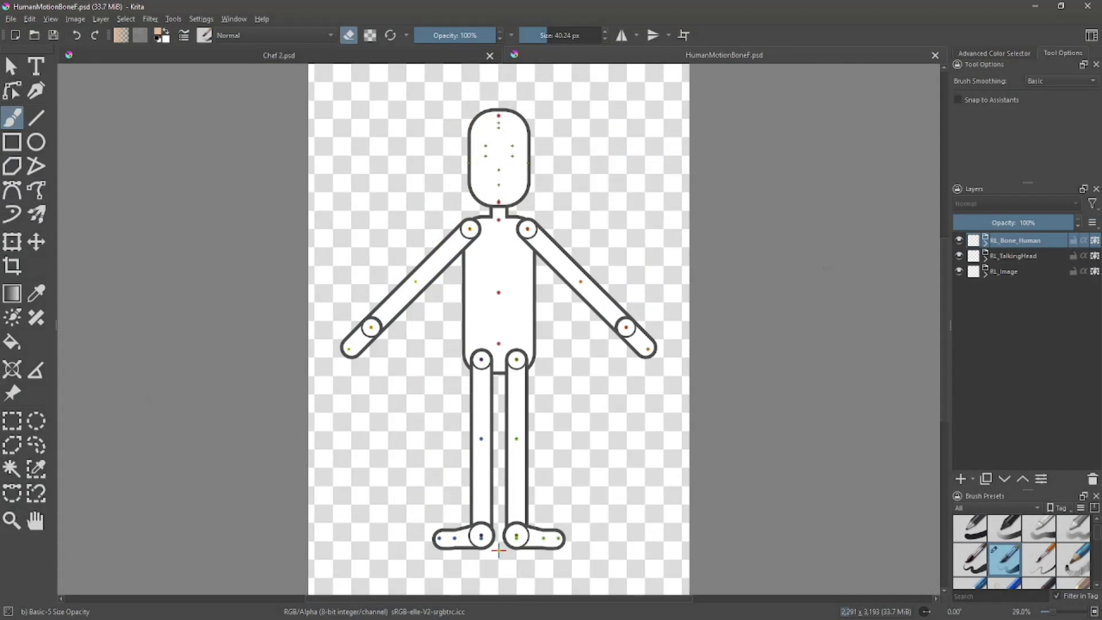
- Hide the RL_Bone_Human and RL_TalkingHead groups and expand RL_Image to list its body part layers
left_click(959, 240)
left_click(959, 255)
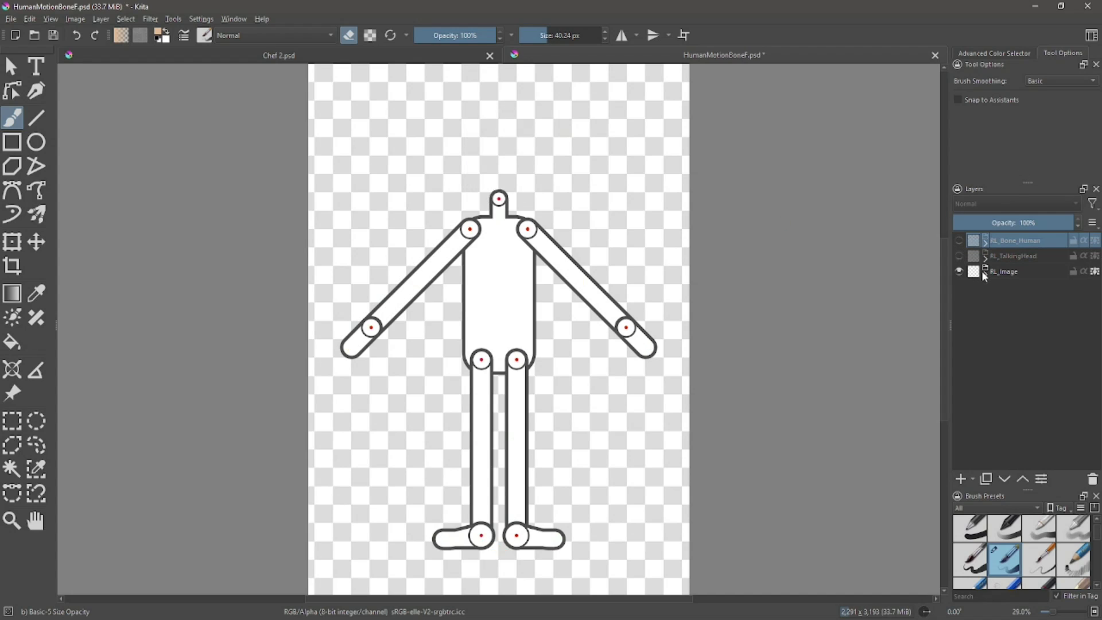
left_click(985, 273)
mouse_move(1000, 296)
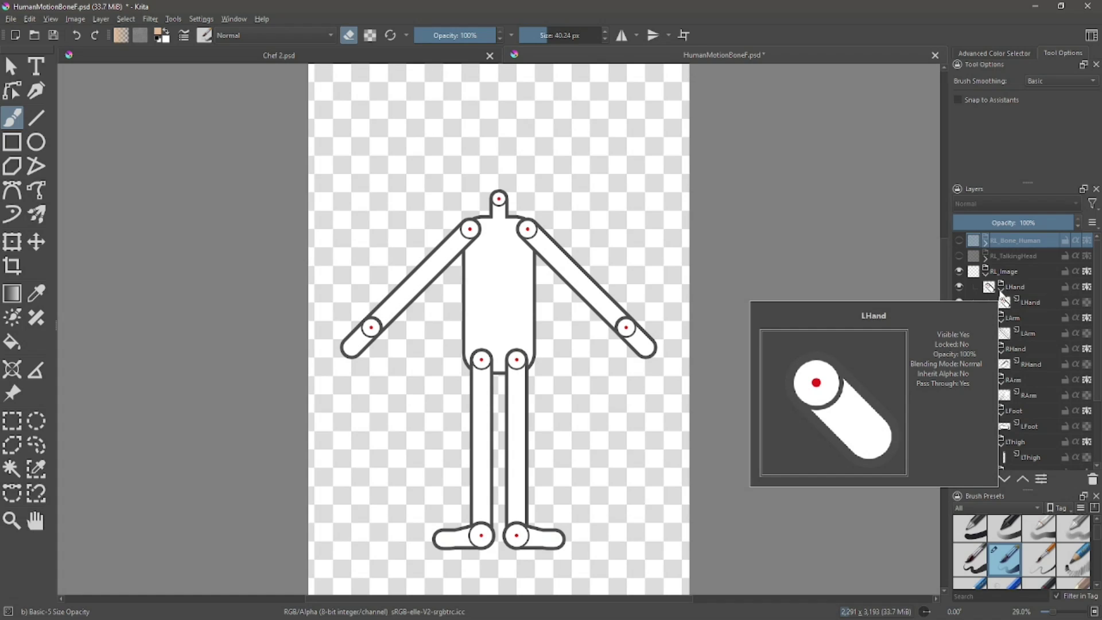
scroll(1002, 298, "down", 3)
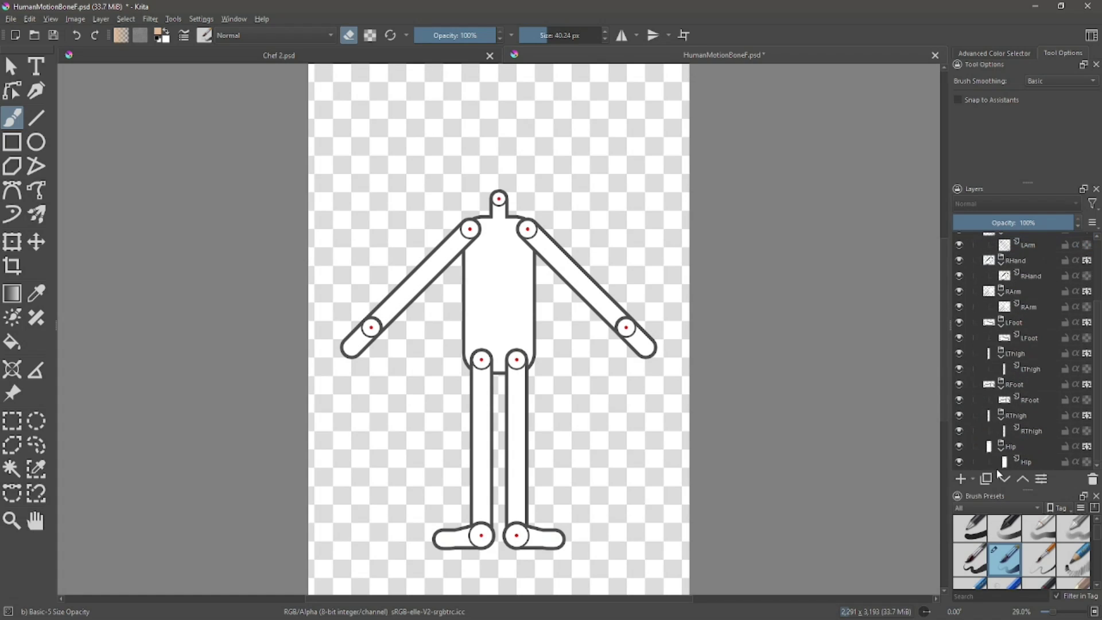
- Copy the Hip layer from Chef 2.psd and paste it into the Hip group of HumanMotionBoneF.psd
left_click(1030, 464)
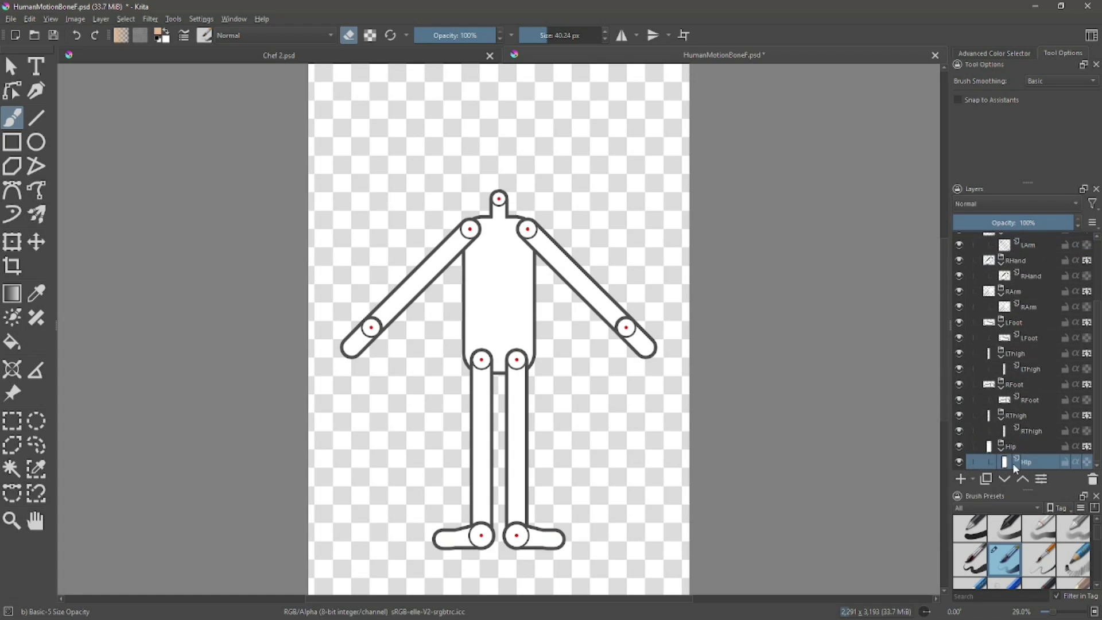
left_click(267, 55)
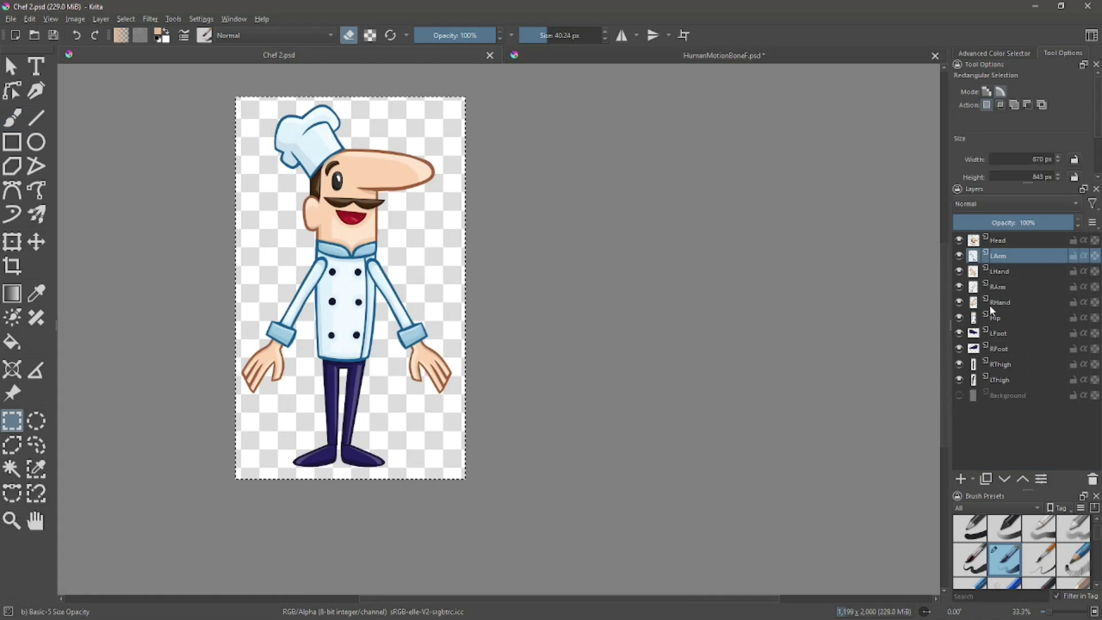
left_click(997, 322)
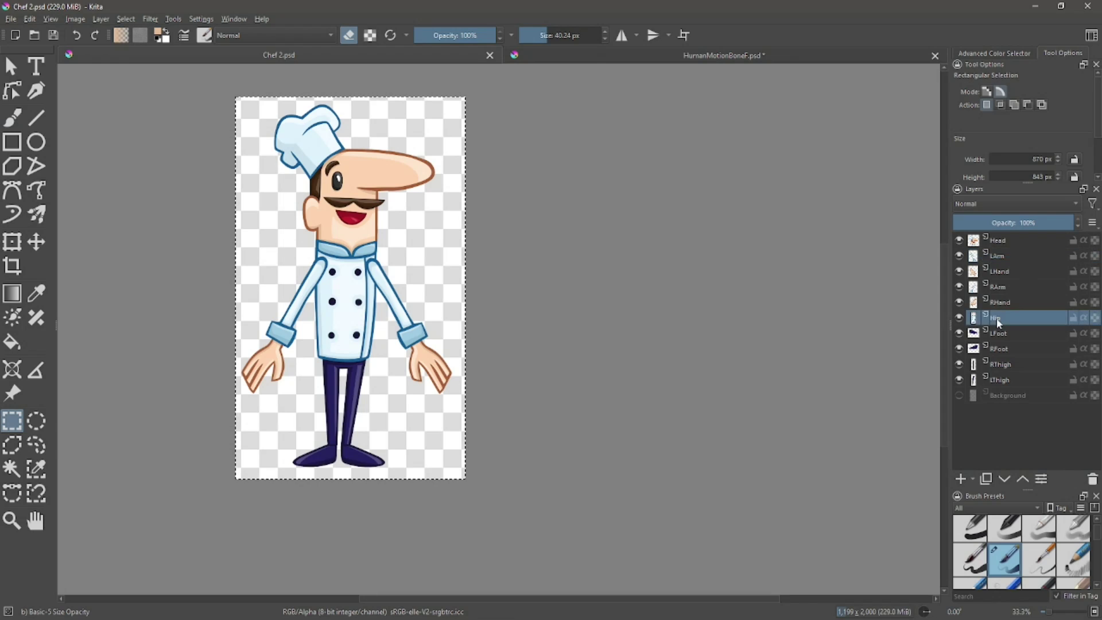
right_click(1002, 322)
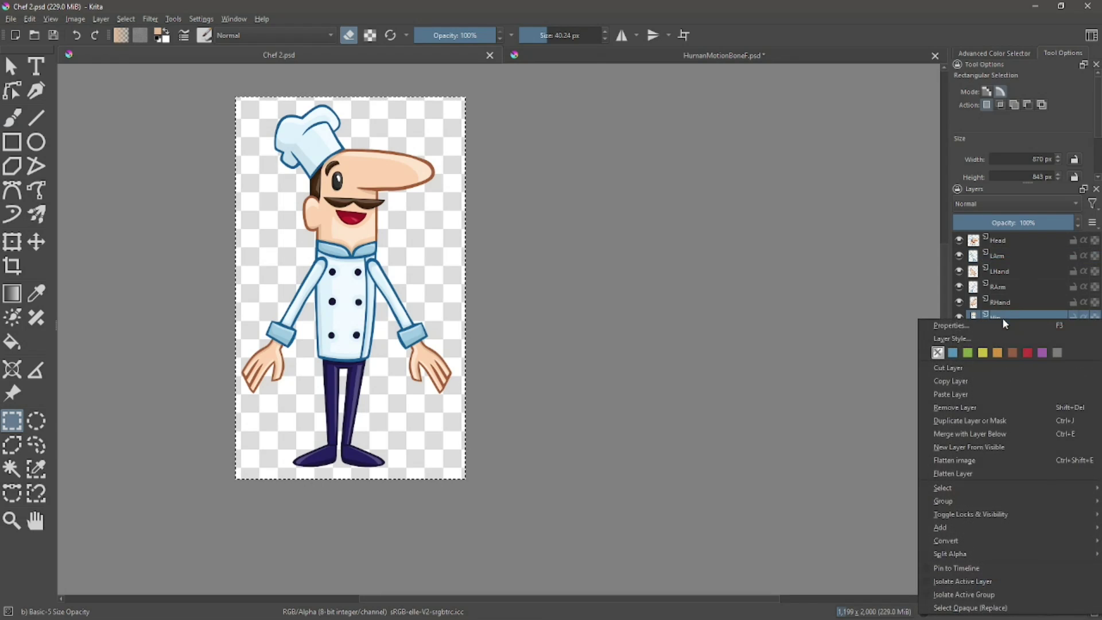
left_click(966, 381)
left_click(680, 58)
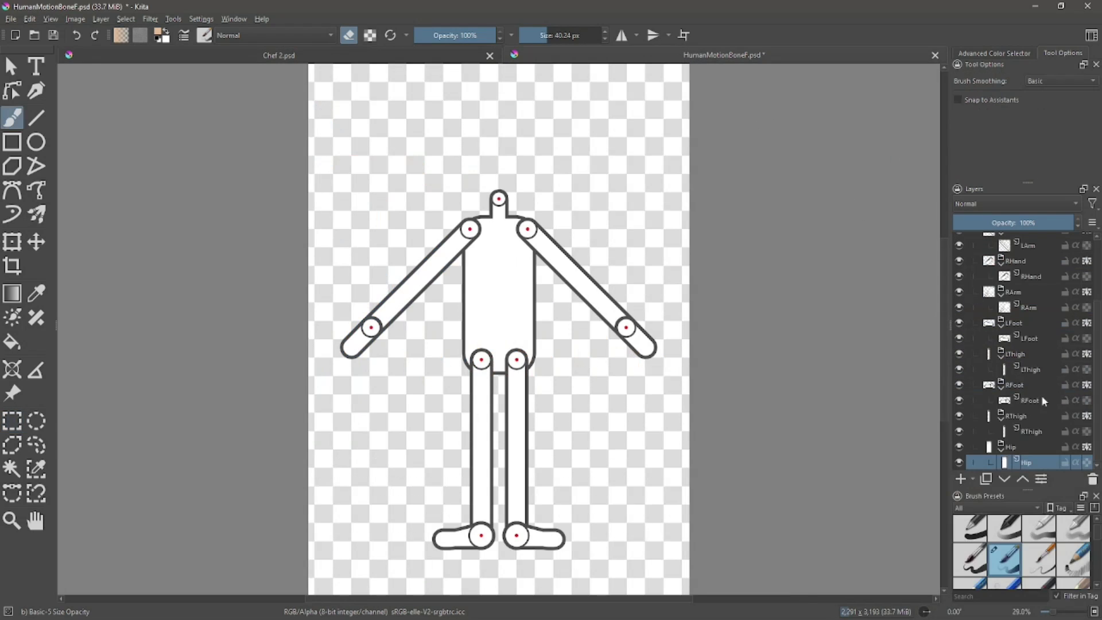
right_click(1027, 468)
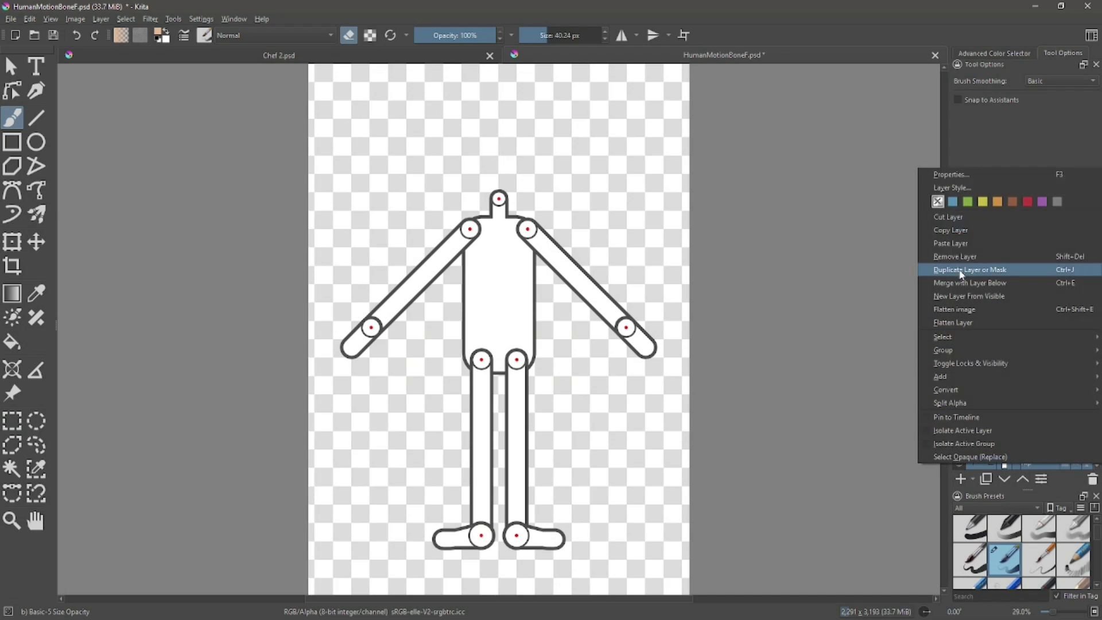
left_click(959, 245)
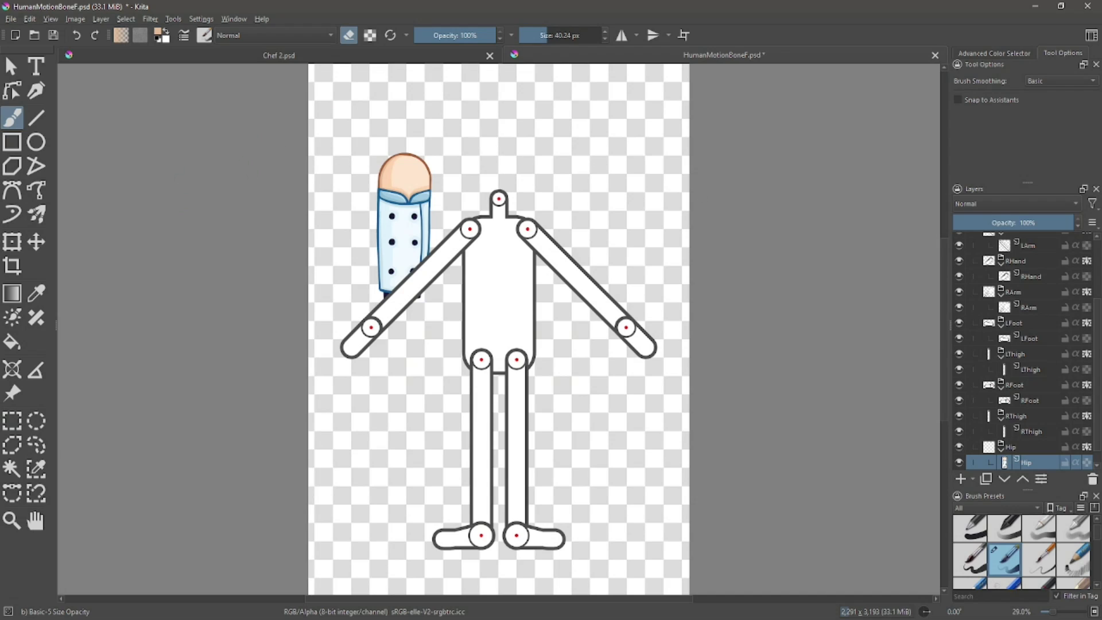
- Transform the pasted chef torso, moving it over the dummy's torso and stretching it to match the dummy's neck height, lower edge and width
left_click(11, 242)
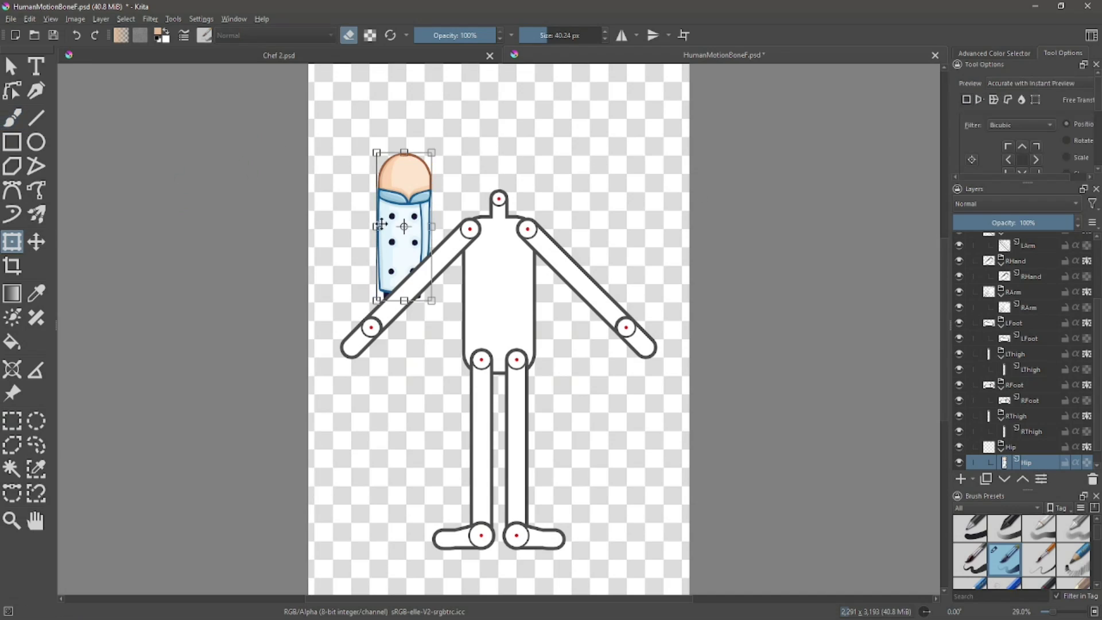
left_click_drag(415, 215, 510, 281)
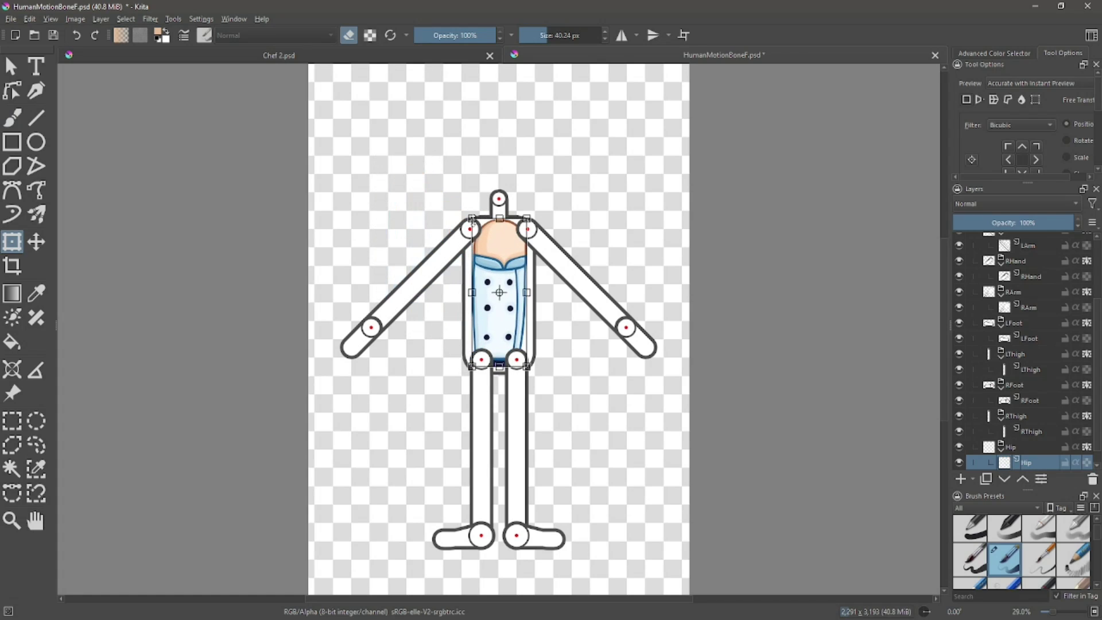
left_click_drag(499, 218, 499, 189)
left_click_drag(499, 366, 499, 373)
left_click_drag(471, 281, 537, 281)
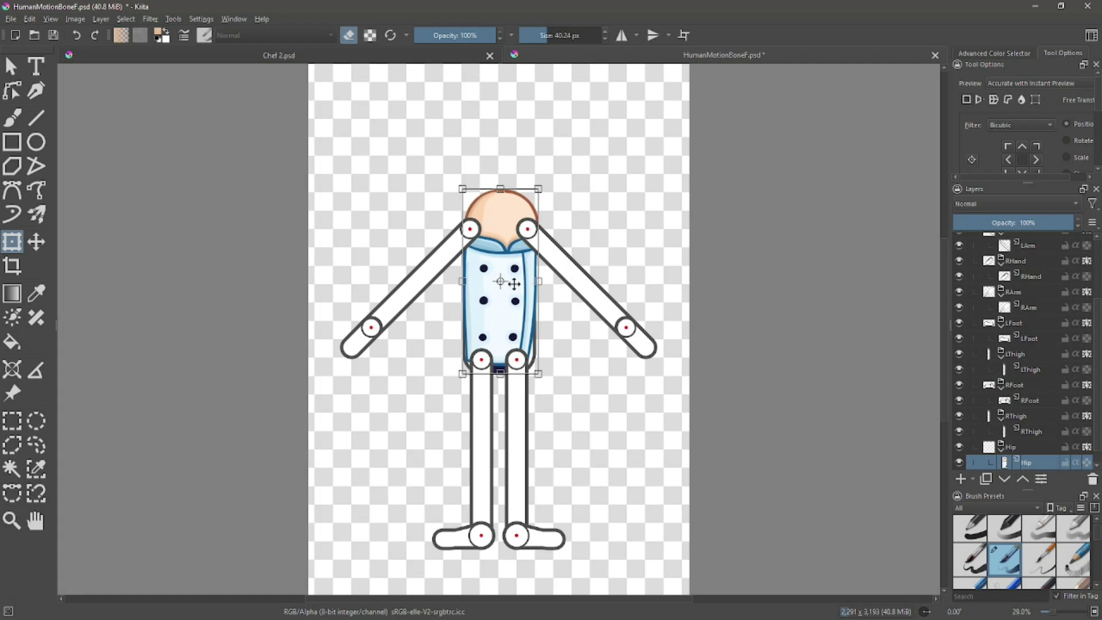
- Stretch the chef torso's upper edge slightly higher above the shoulder joints and apply the transform
left_click_drag(500, 188, 501, 184)
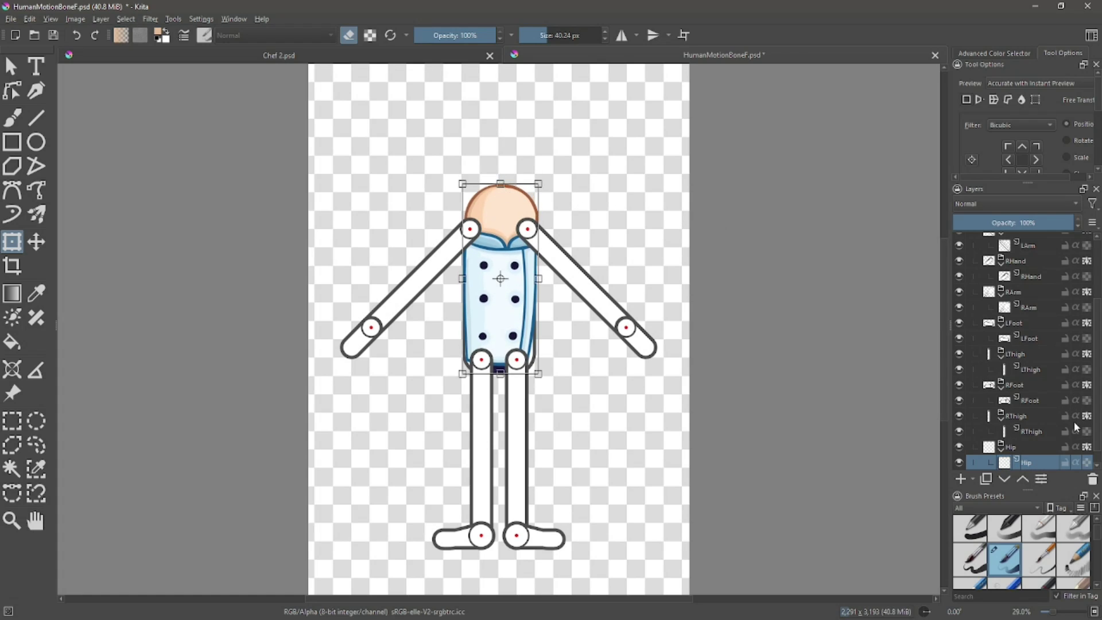
scroll(1040, 457, "down", 1)
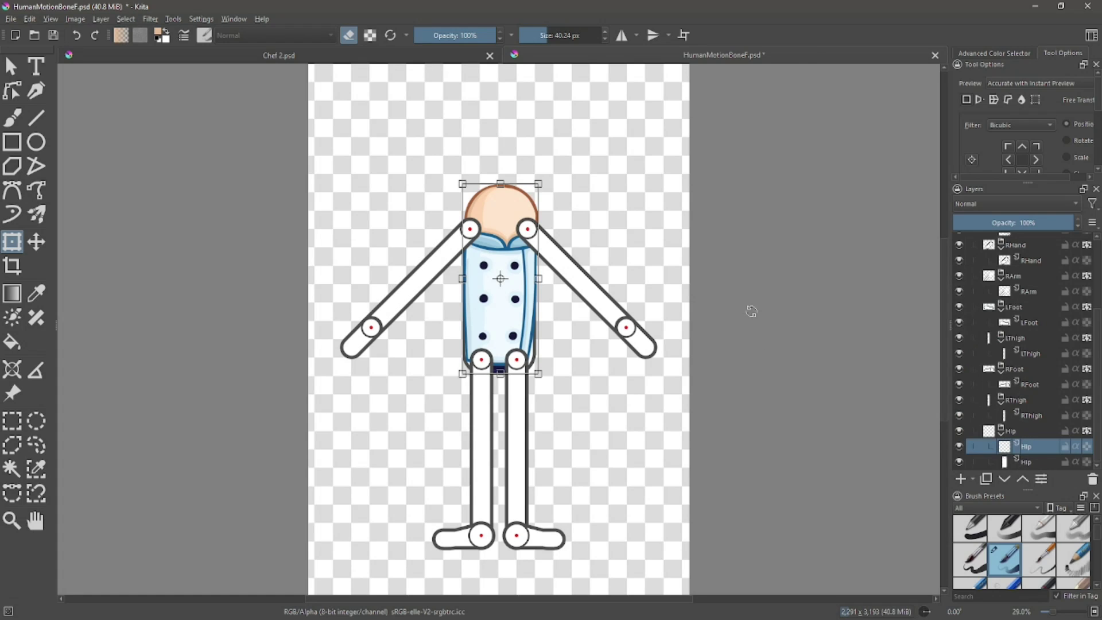
key("Return")
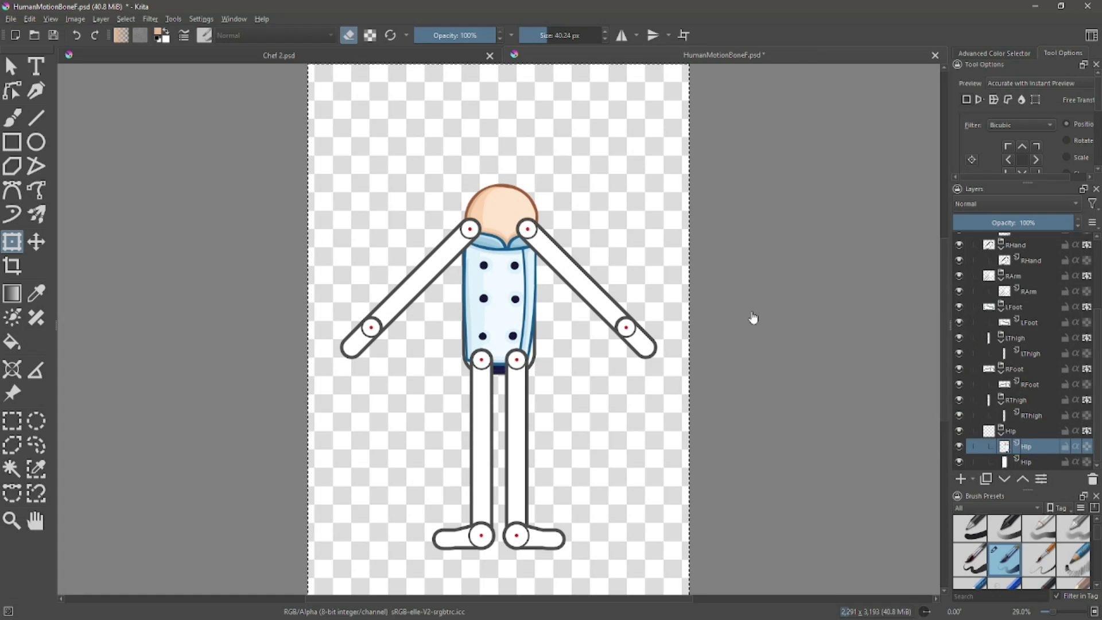
- Delete the dummy's original Hip layer beneath the chef torso in the Hip group
left_click(1025, 462)
left_click(958, 461)
left_click(958, 461)
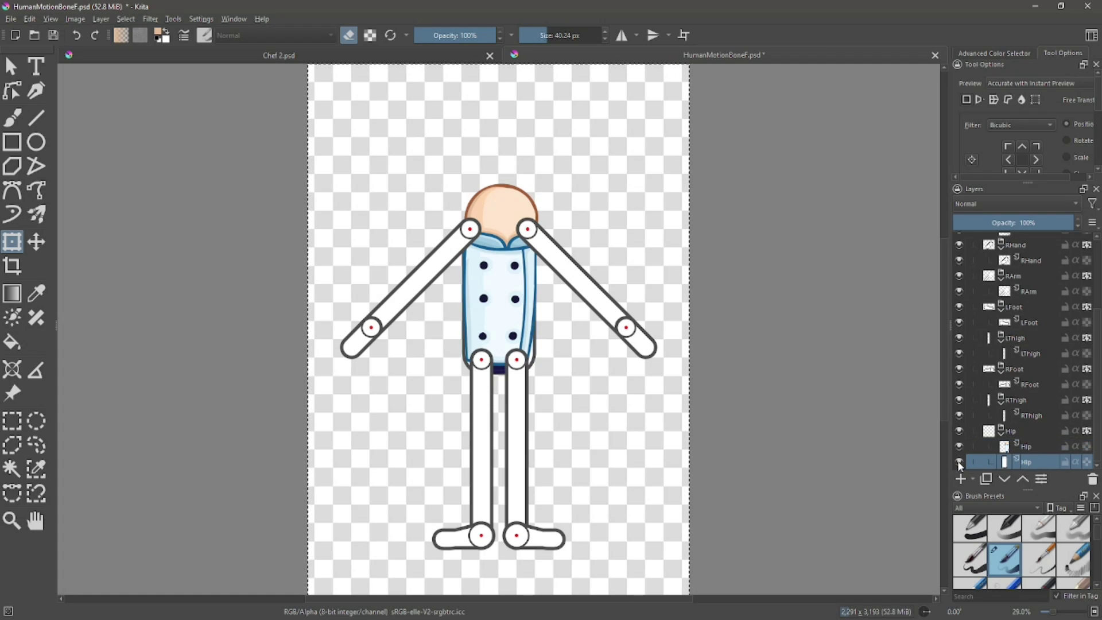
right_click(1023, 462)
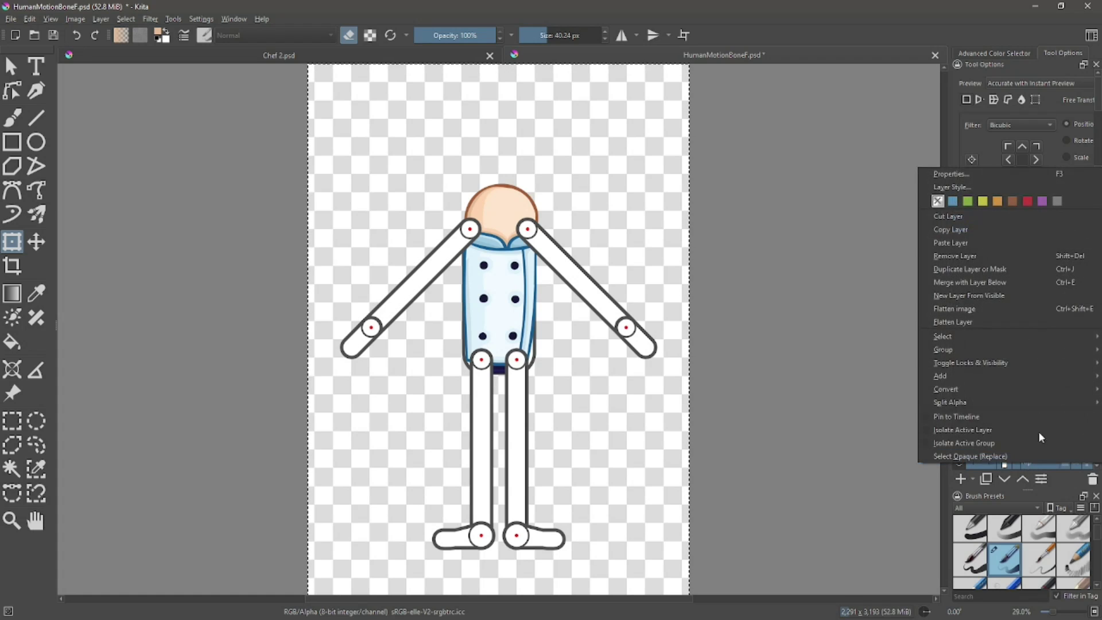
left_click(970, 256)
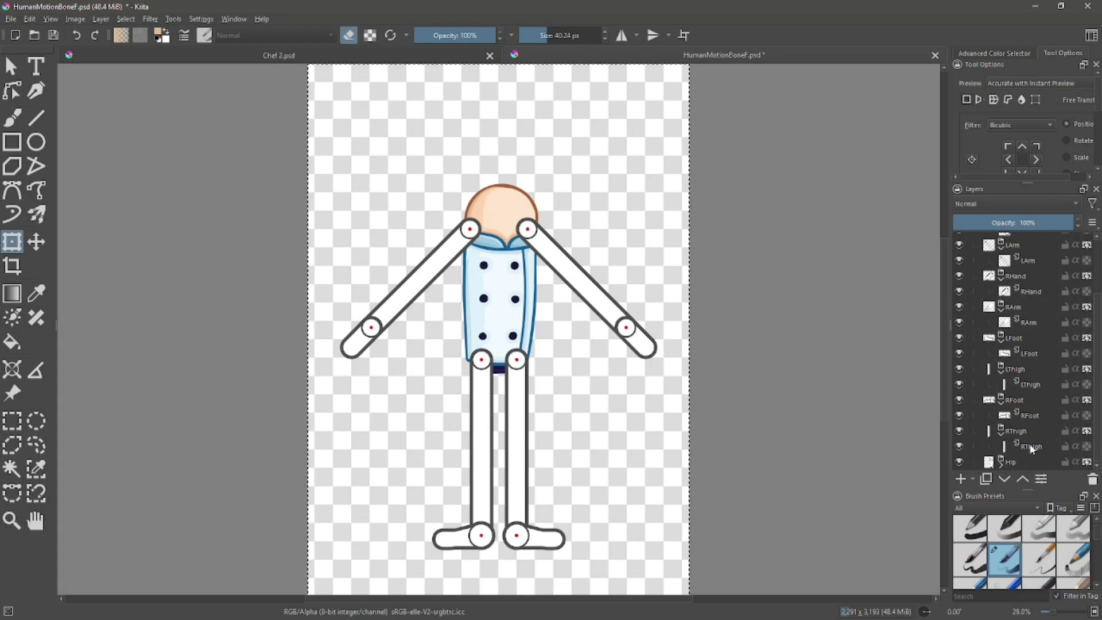
- Copy the RThigh layer from Chef 2.psd and paste it into the RThigh group of HumanMotionBoneF.psd
left_click(1031, 448)
left_click(962, 444)
left_click(962, 444)
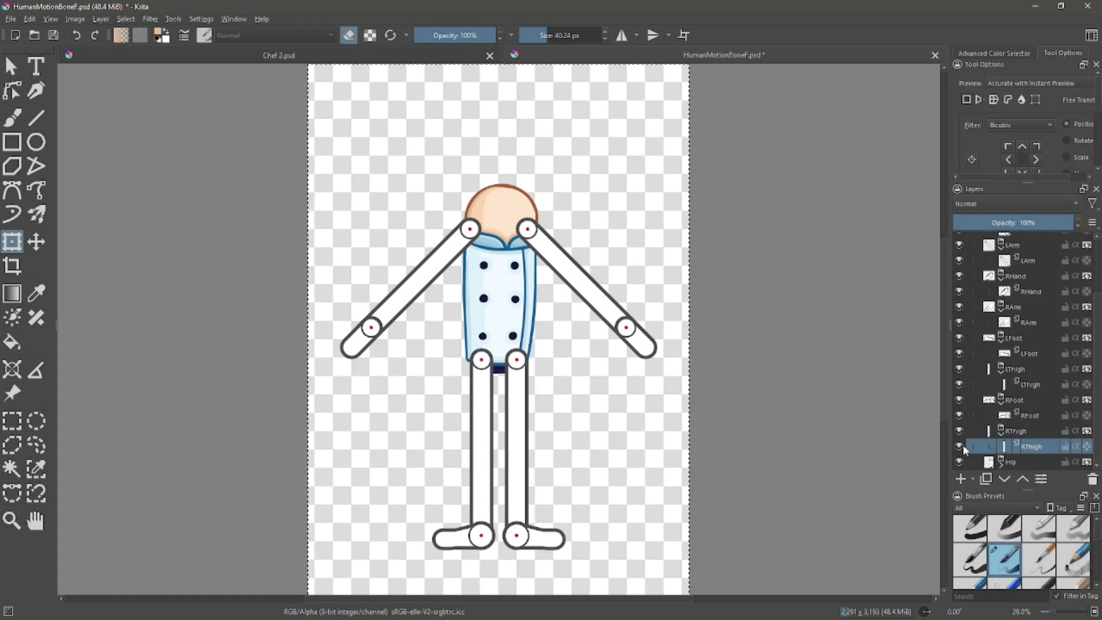
left_click(293, 60)
right_click(1003, 368)
left_click(952, 134)
left_click(651, 53)
right_click(1035, 462)
left_click(953, 242)
- Move the pasted chef leg onto the dummy's right leg and stretch it down toward the ankle
left_click(399, 343)
left_click_drag(393, 339, 483, 404)
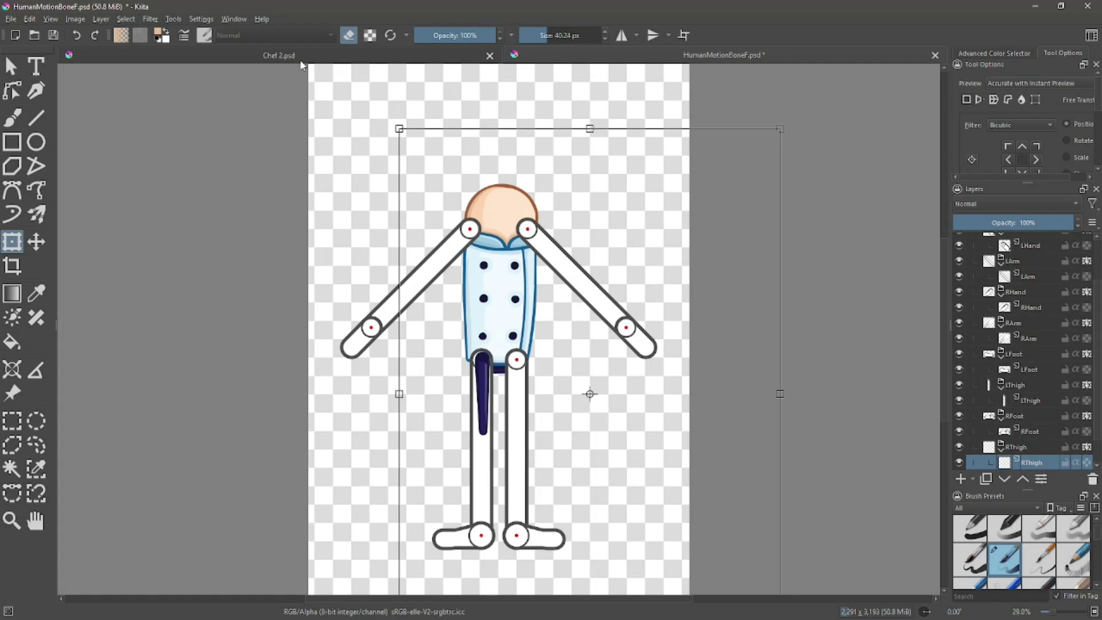
left_click(302, 64)
left_click(580, 57)
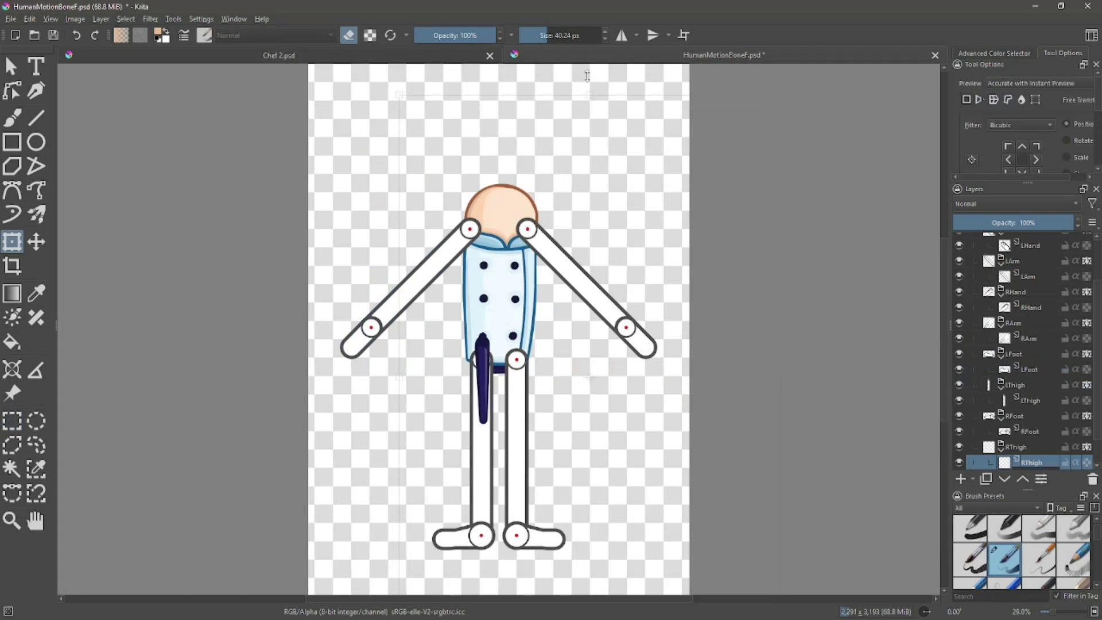
scroll(583, 369, "down", 3)
left_click_drag(586, 185, 587, 155)
left_click_drag(668, 382, 651, 406)
- Hide the RFoot group, fine-tune the chef leg's length, tilt and position over the dummy's right leg, and apply the transform
left_click(959, 415)
mouse_move(675, 299)
left_mouse_down()
mouse_move(676, 200)
mouse_move(672, 296)
left_mouse_up()
left_click_drag(627, 97, 629, 123)
left_click_drag(680, 260, 682, 260)
left_click_drag(789, 126, 793, 132)
left_click_drag(631, 130, 631, 139)
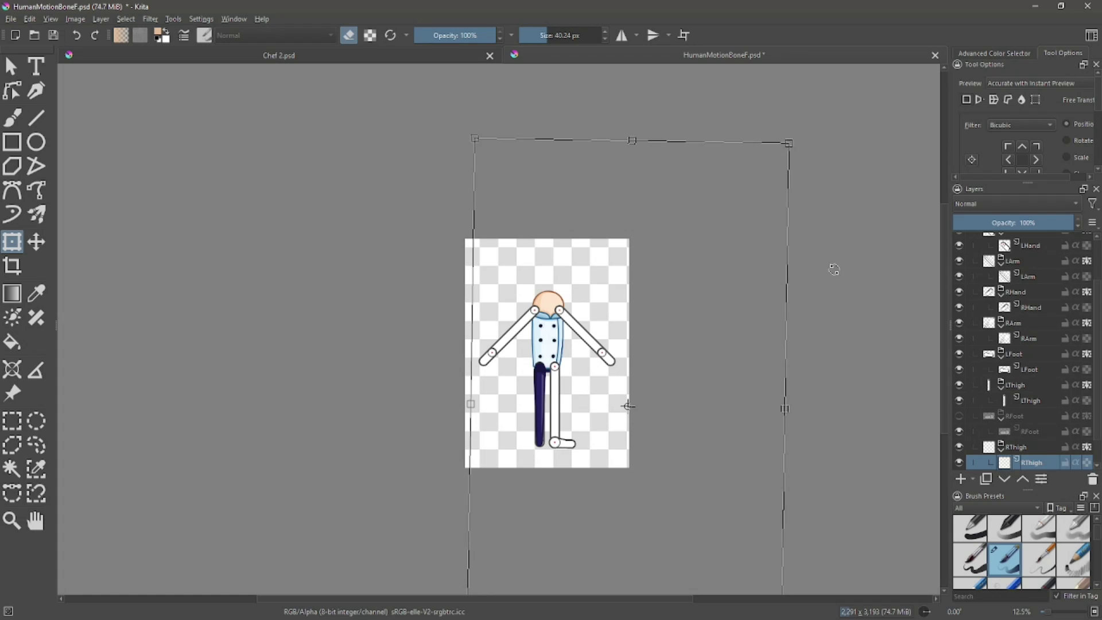
key("Return")
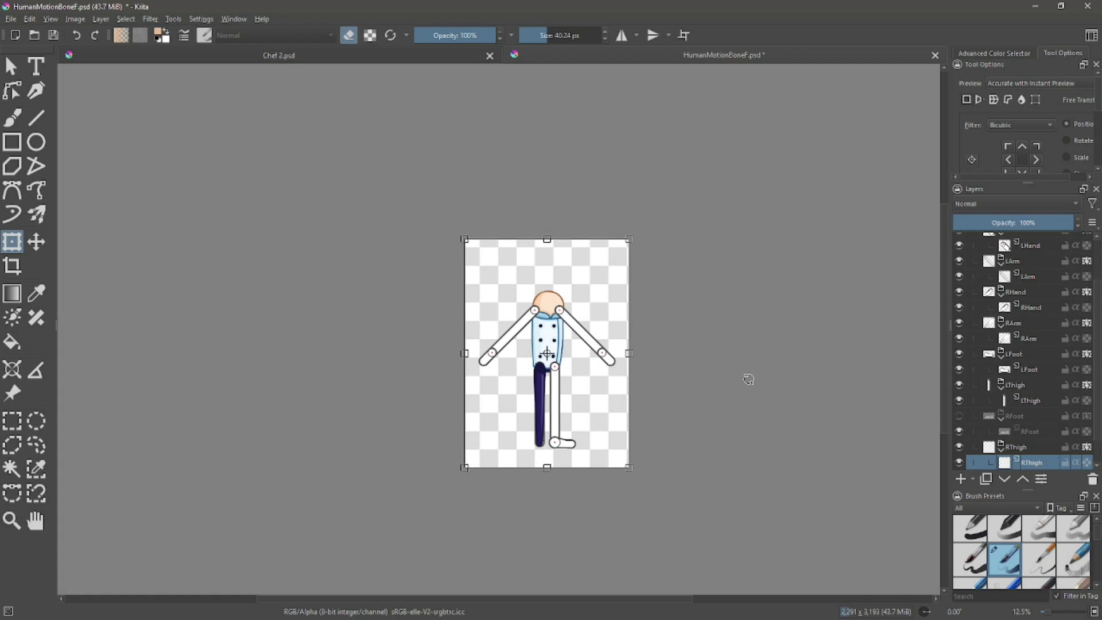
left_click_drag(639, 237, 636, 255)
key("Return")
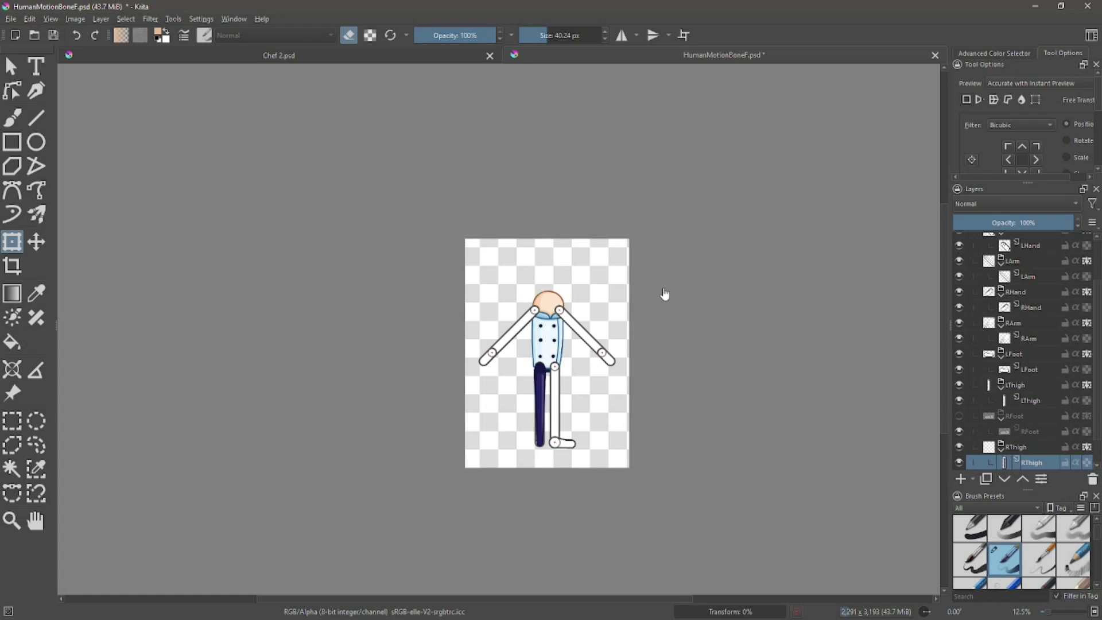
- Collapse the finished RThigh group and show the RFoot group again
scroll(1026, 453, "down", 2)
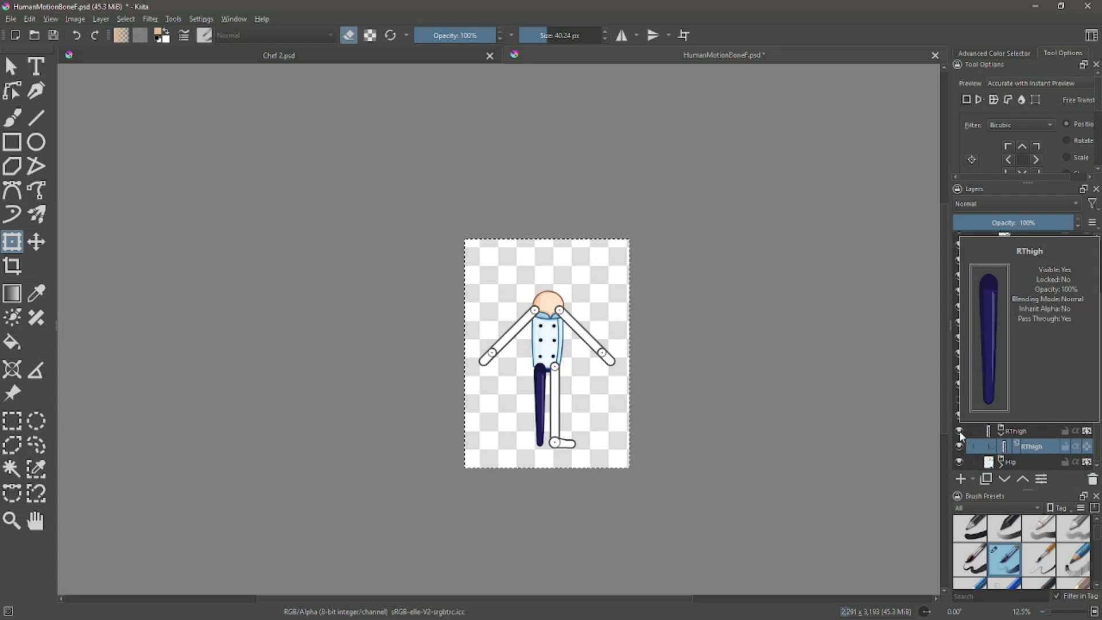
left_click(1000, 435)
left_click(961, 416)
- Copy the RFoot layer from Chef 2.psd and paste it into the RFoot group of HumanMotionBoneF.psd
left_click(1027, 431)
left_click(287, 56)
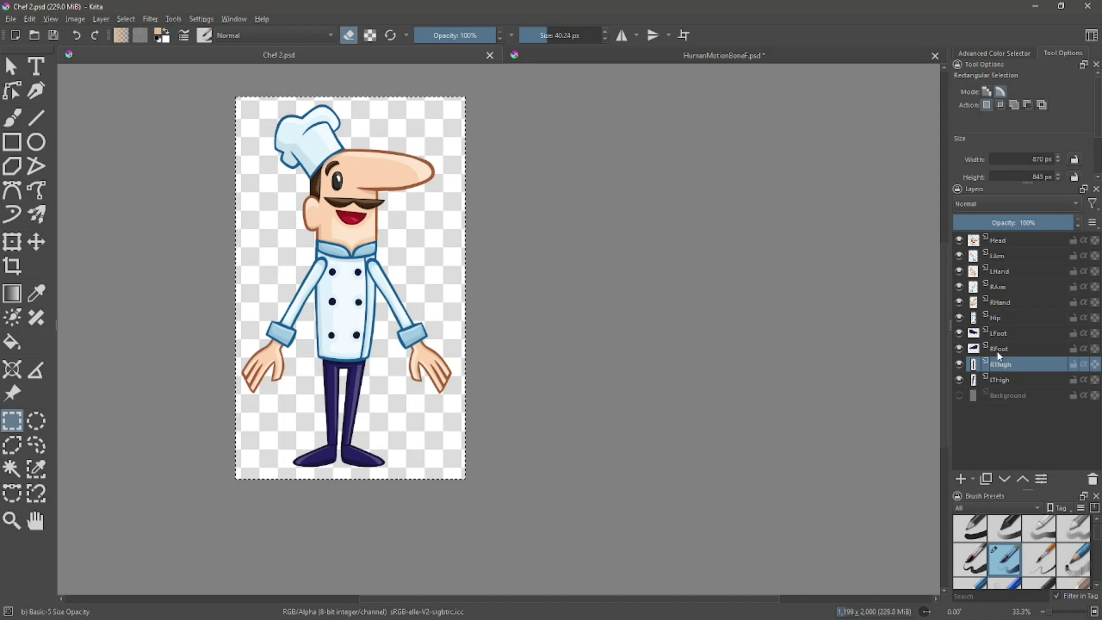
right_click(999, 351)
left_click(967, 120)
key("ctrl+Tab")
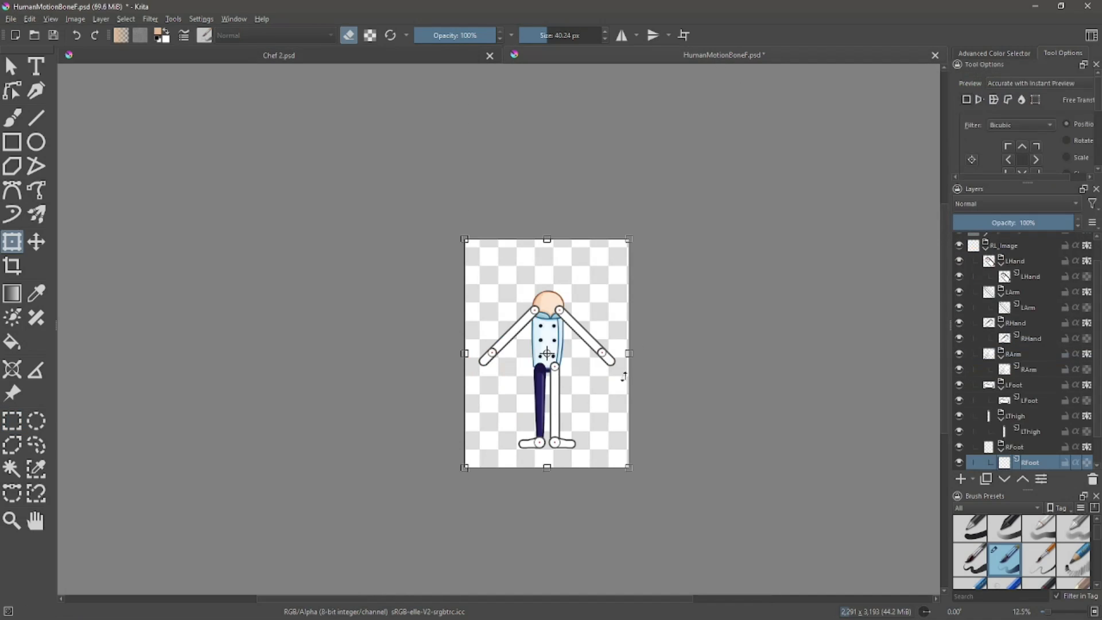
right_click(979, 451)
left_click(964, 245)
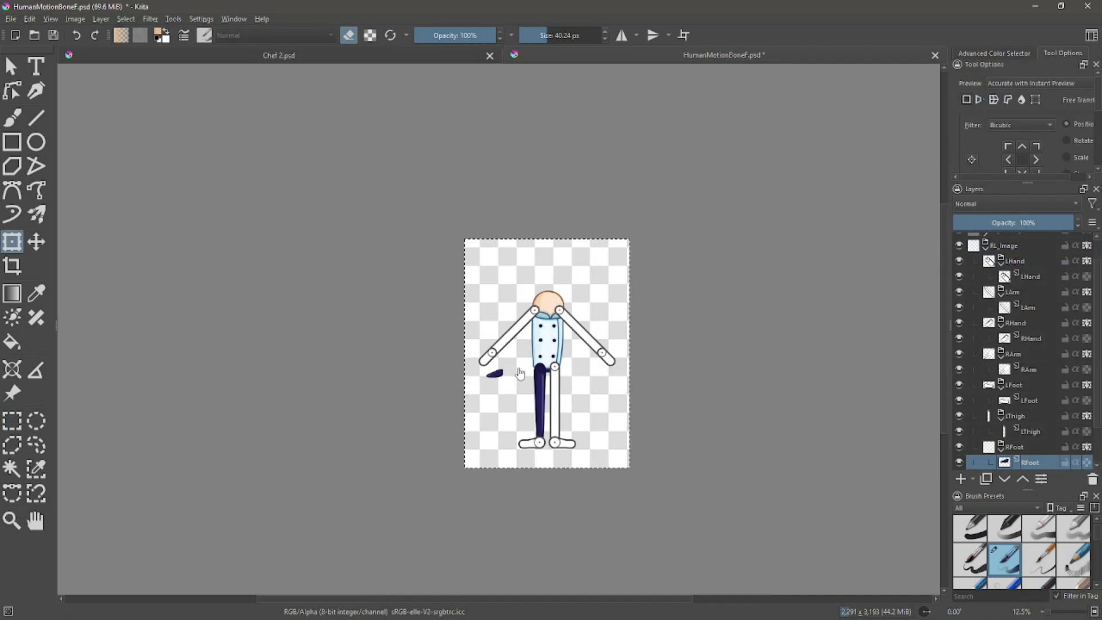
- Move the pasted chef shoe onto the dummy's right foot and check its placement up close
left_click_drag(511, 370, 548, 438)
key("Return")
scroll(561, 427, "up", 2)
scroll(561, 428, "up", 2)
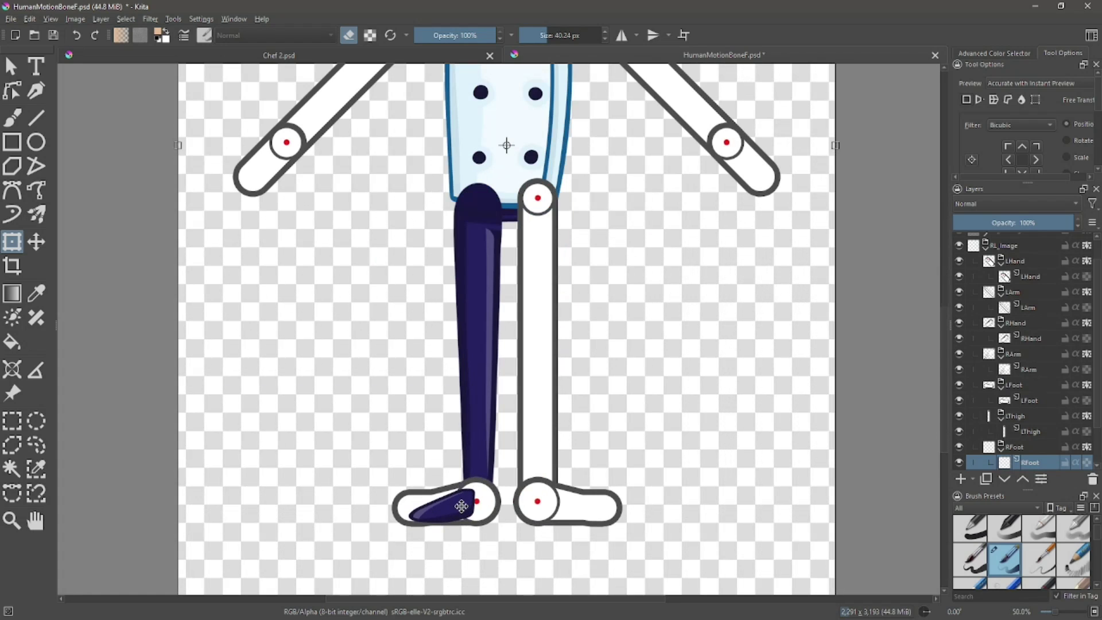
- Widen the chef shoe to match the length of the dummy's right foot and apply the transform
scroll(456, 509, "down", 2)
left_click_drag(324, 319, 246, 321)
left_click_drag(424, 473, 471, 473)
right_click(467, 335)
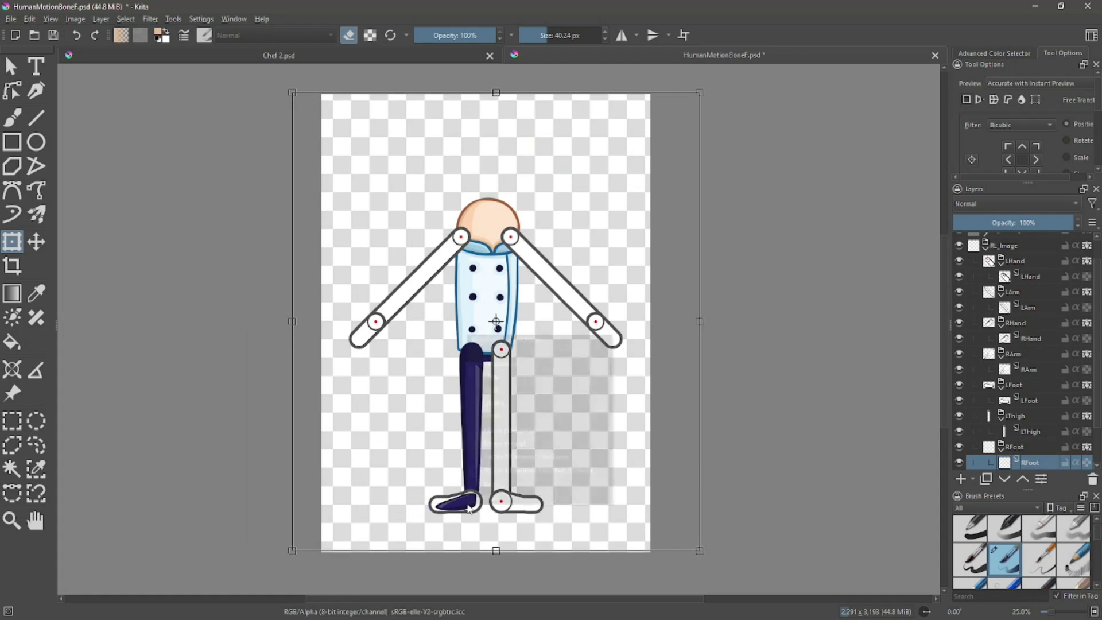
left_click(528, 430)
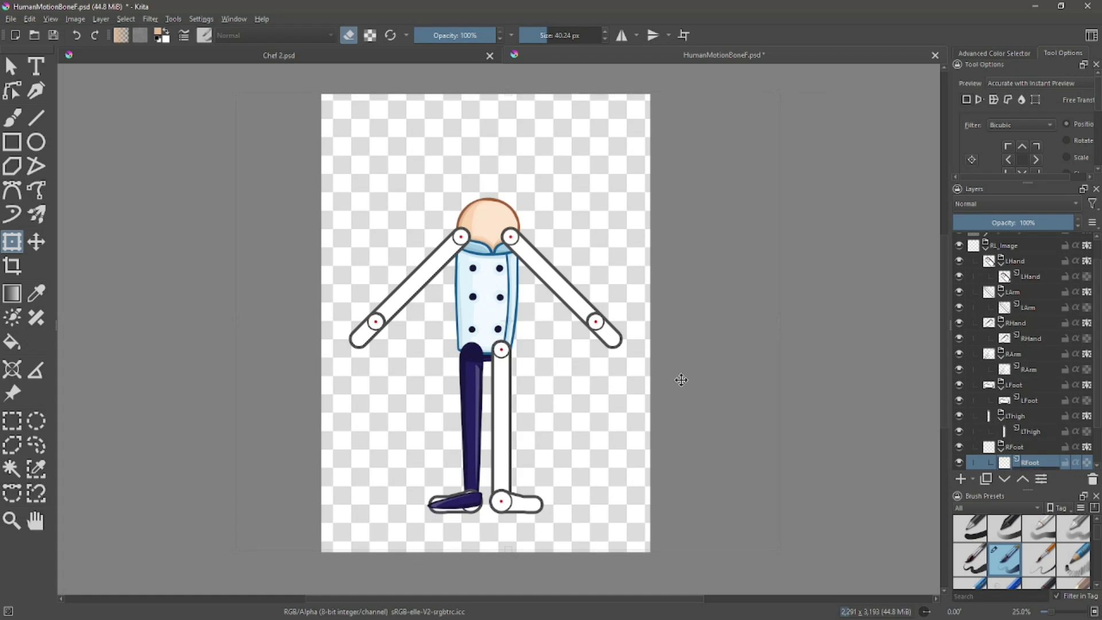
key("Return")
- Stretch the chef shoe taller and move it back up over the dummy's right foot
left_click(508, 471)
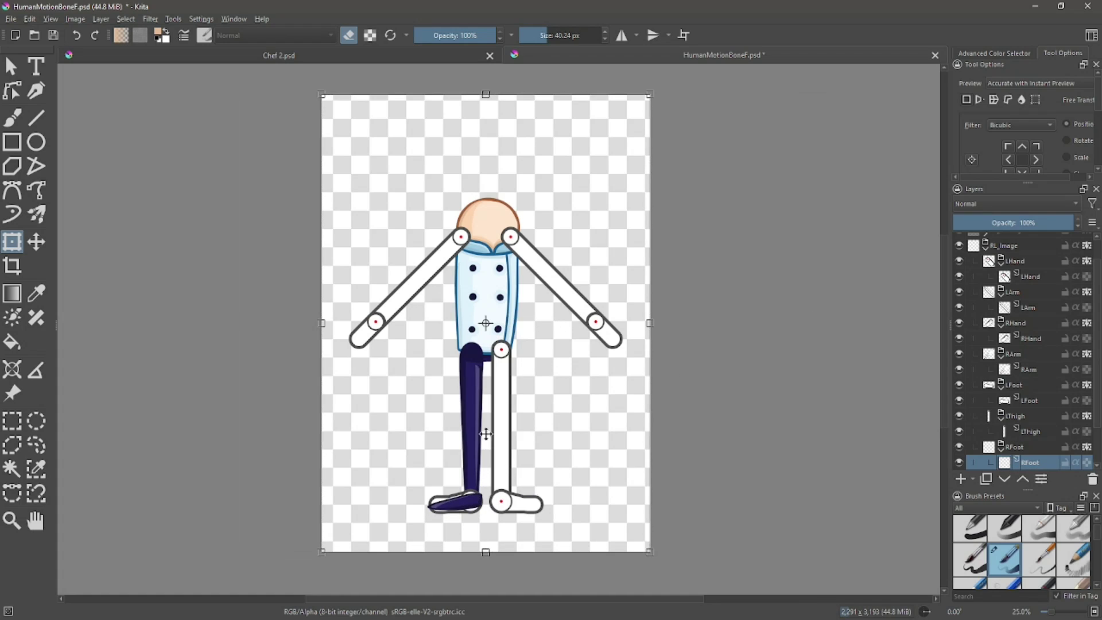
left_click_drag(485, 553, 484, 618)
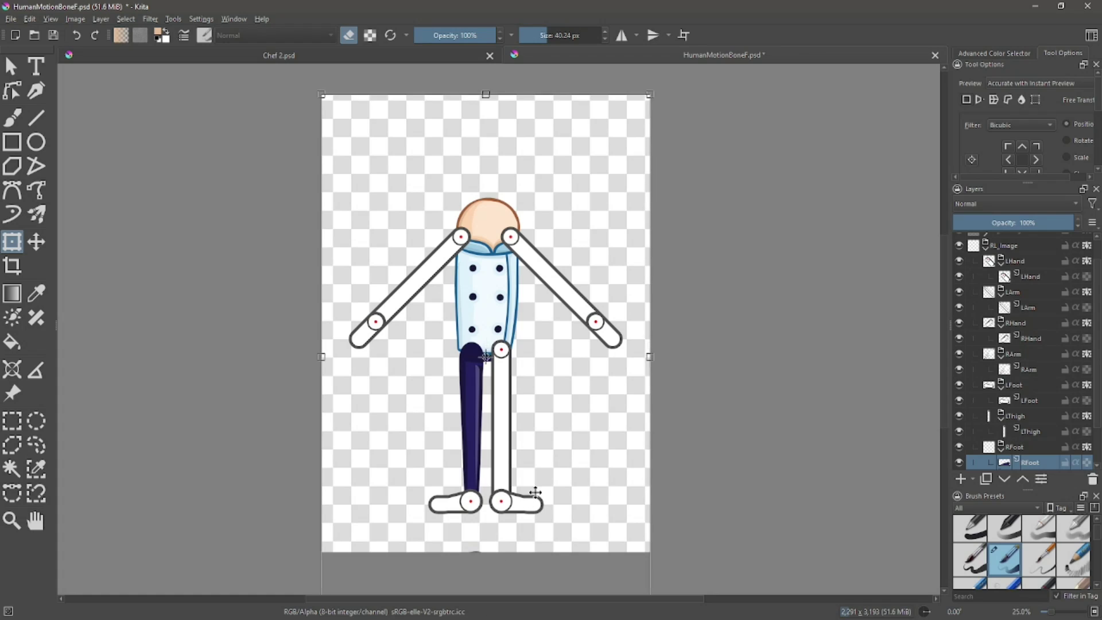
left_click_drag(533, 491, 533, 429)
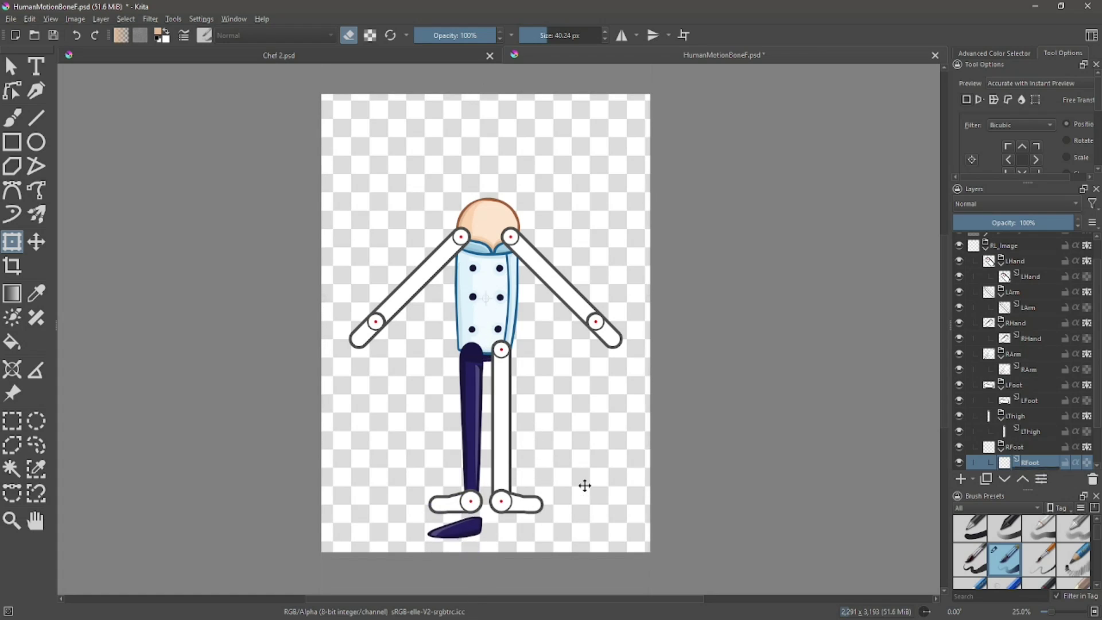
left_click_drag(582, 459, 574, 463)
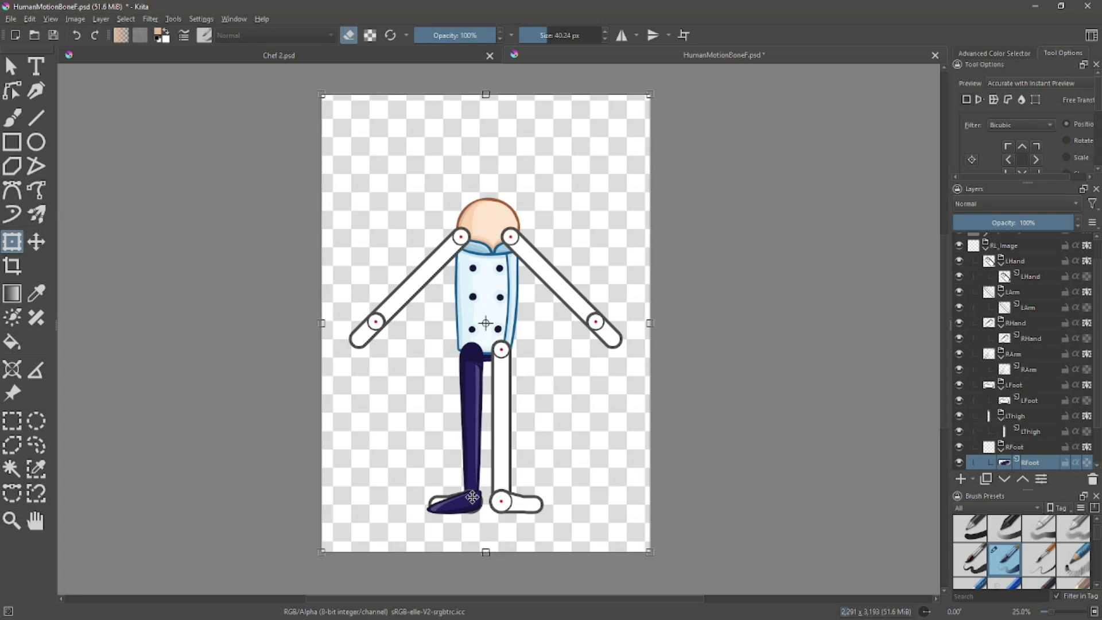
scroll(497, 504, "up", 4)
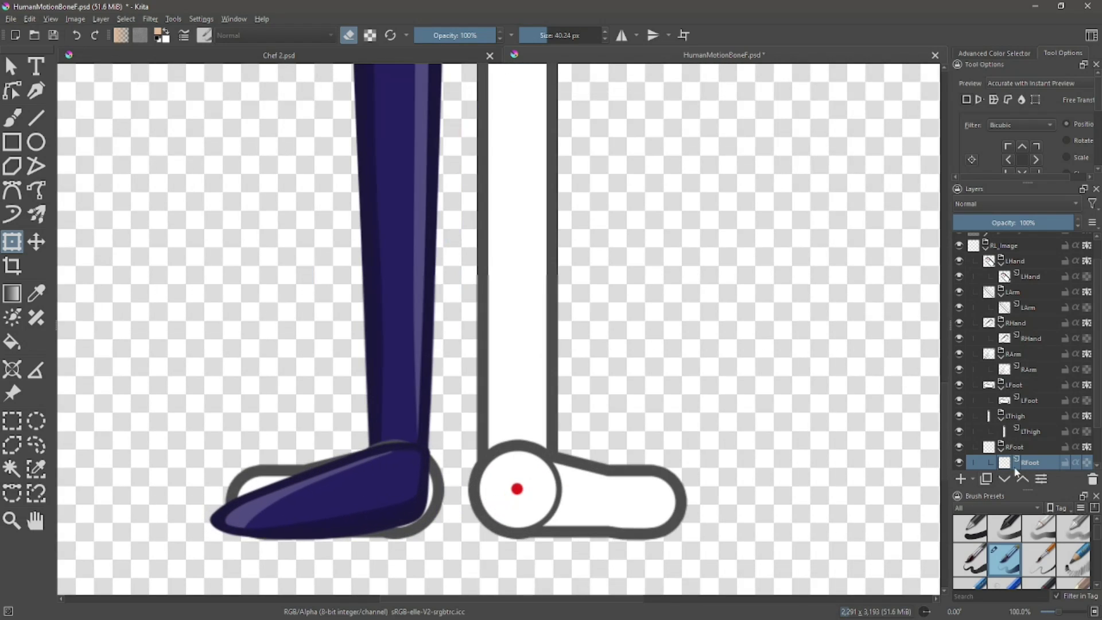
- Delete the dummy's original RFoot layer beneath the chef shoe
scroll(1015, 468, "down", 3)
left_click(959, 431)
left_click(1033, 431)
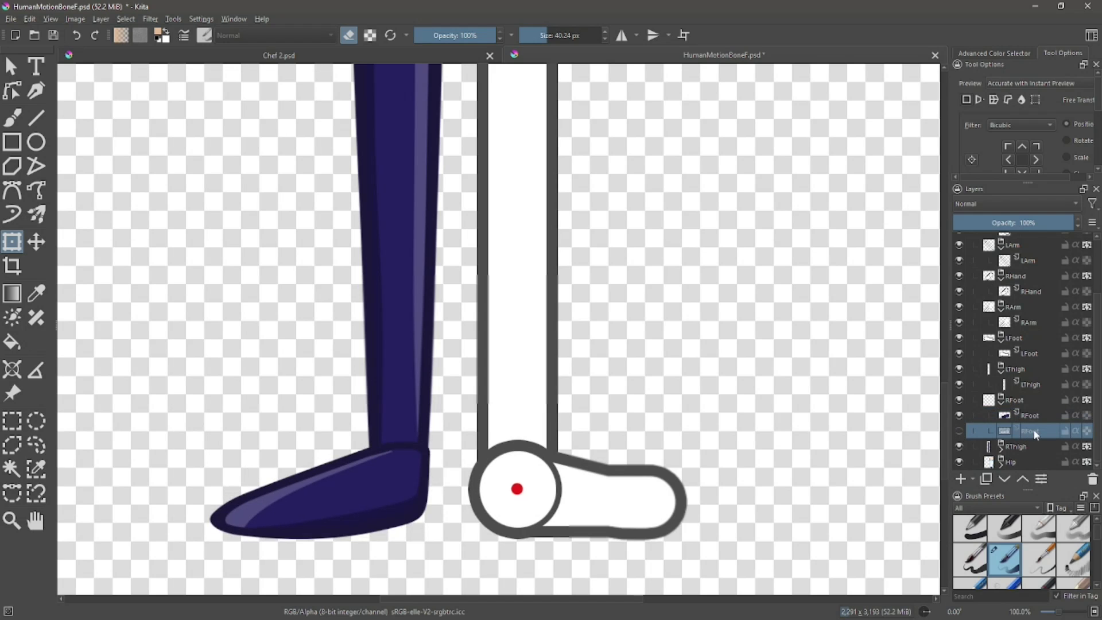
right_click(1032, 434)
left_click(955, 184)
- Copy the fitted RFoot layer, paste it into the LFoot group and mirror it horizontally
right_click(1017, 431)
left_click(951, 204)
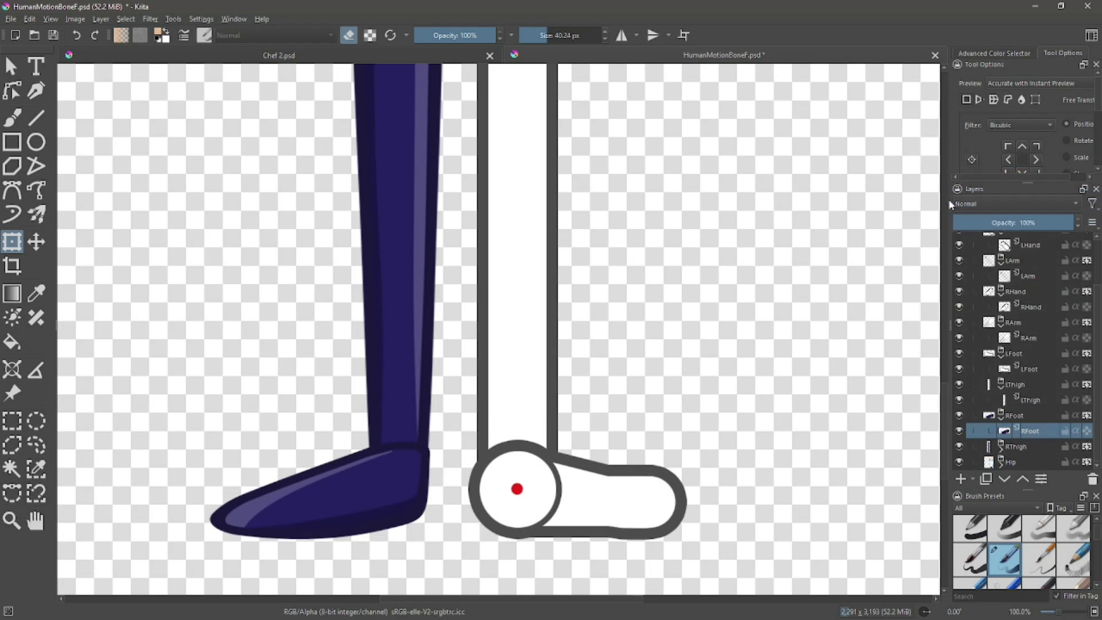
right_click(1017, 353)
left_click(958, 146)
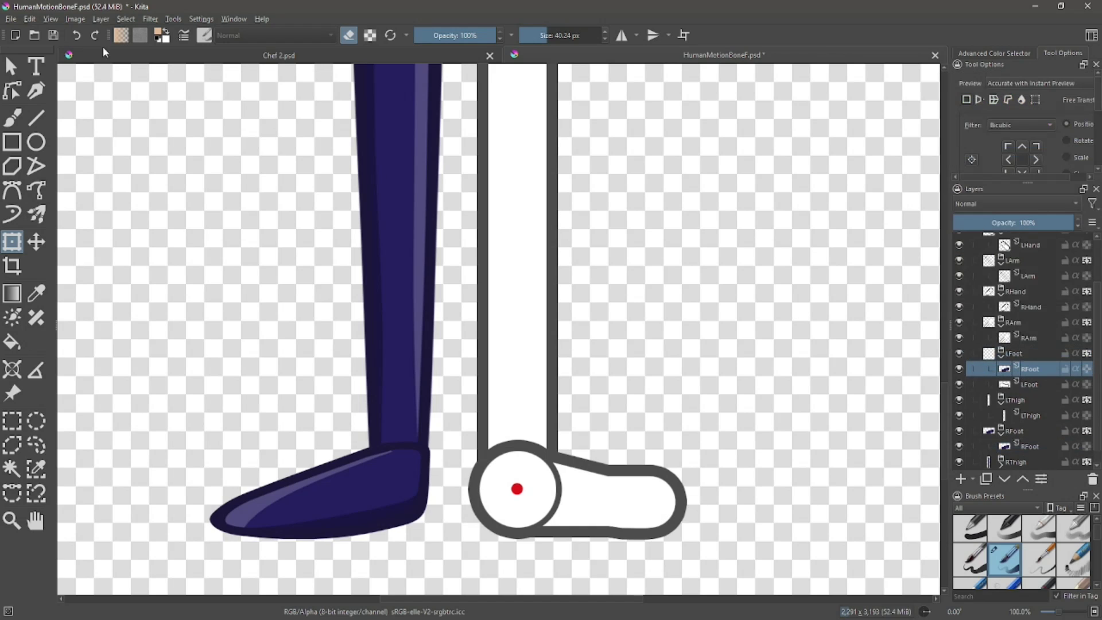
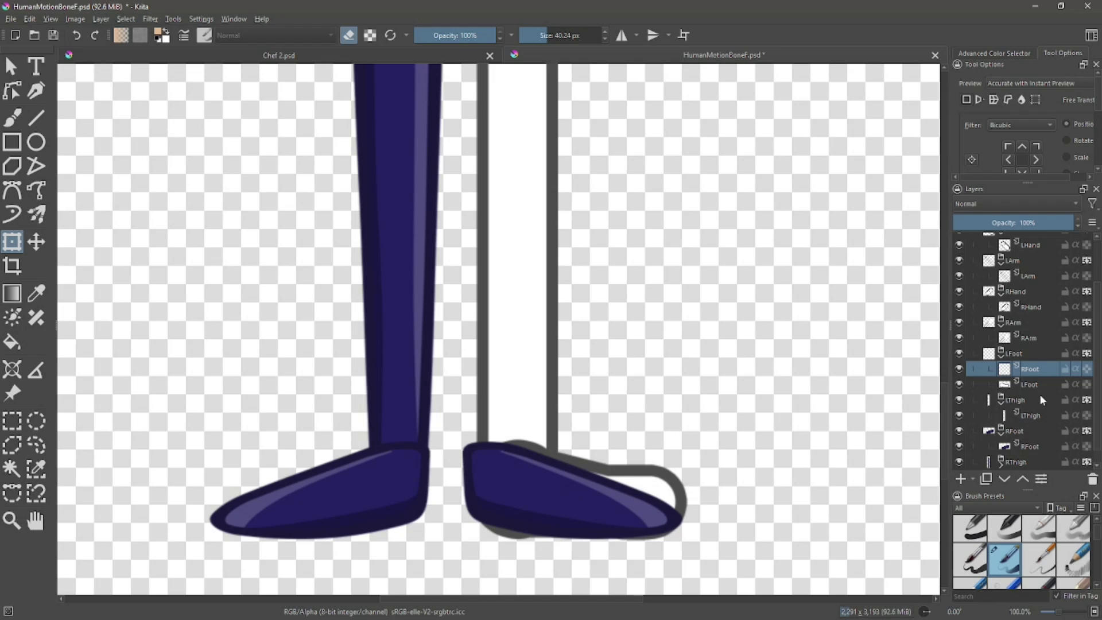
- Position the mirrored shoe over the dummy's left foot and delete the dummy's original LFoot layer
mouse_move(546, 509)
left_mouse_down()
mouse_move(566, 504)
mouse_move(549, 501)
left_mouse_up()
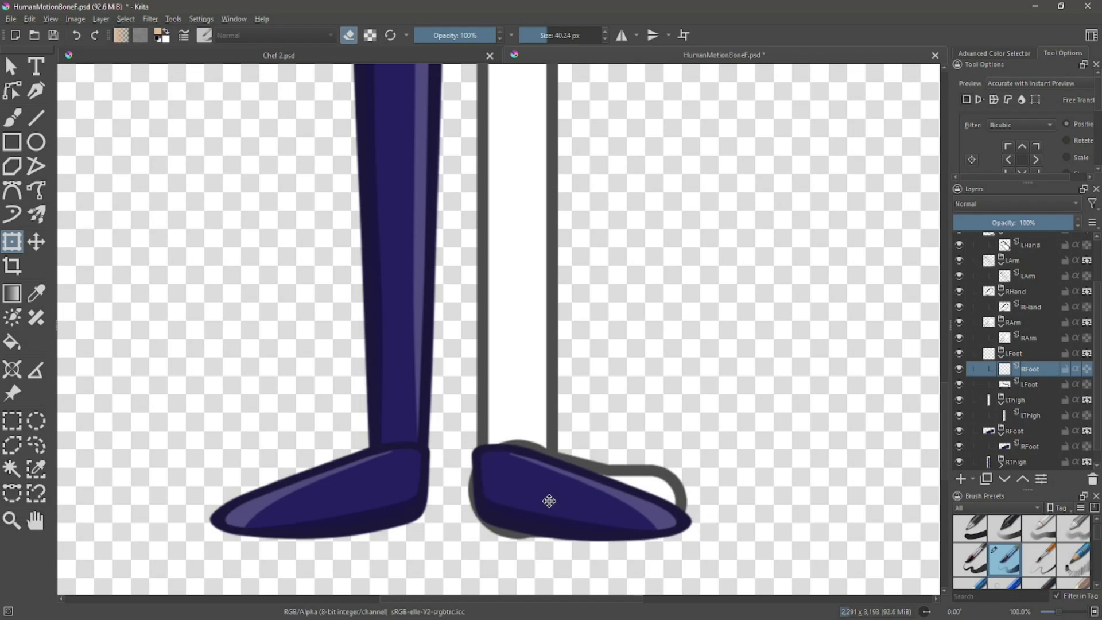
right_click(1028, 388)
left_click(1091, 479)
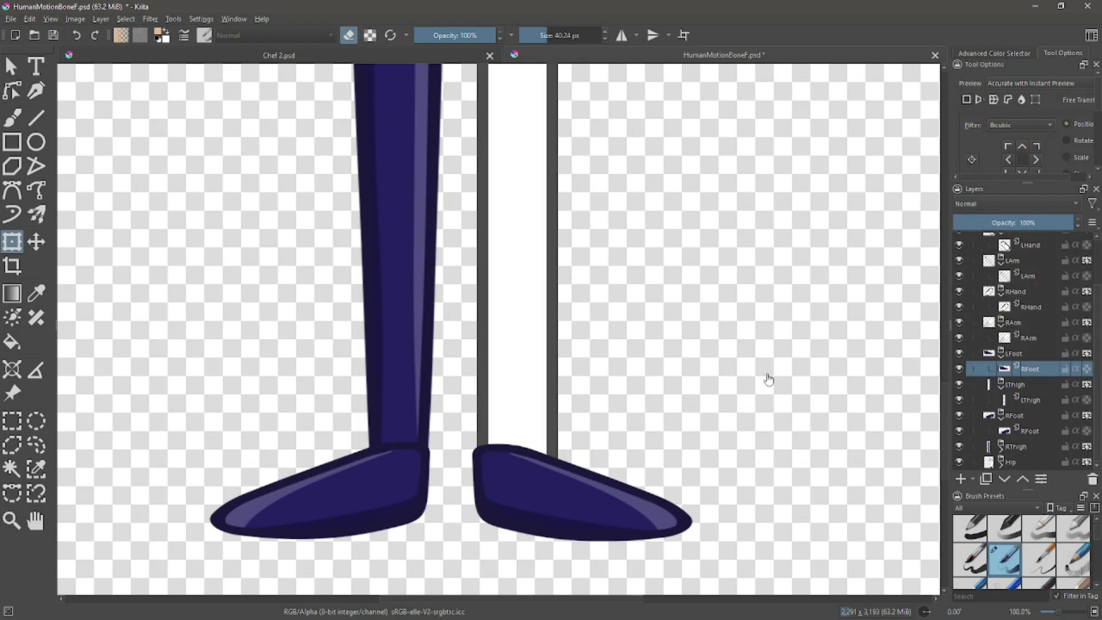
- Hide the mirrored shoe in the LFoot group and paste a copy of Chef 2.psd's LThigh layer into the template's LThigh group
left_click(959, 369)
left_click(1017, 399)
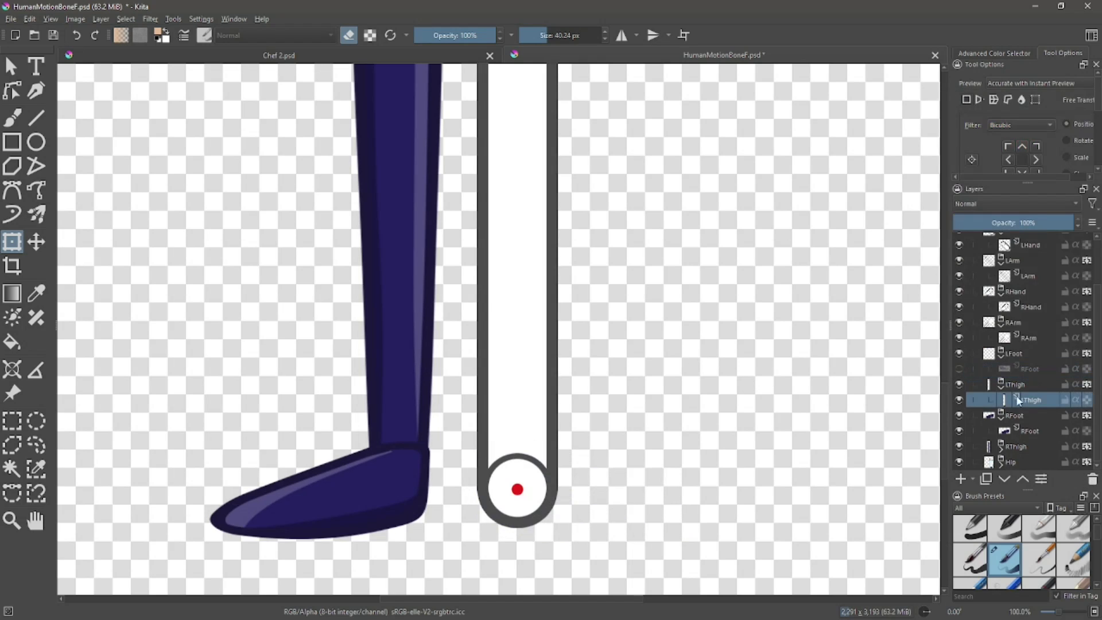
left_click(273, 55)
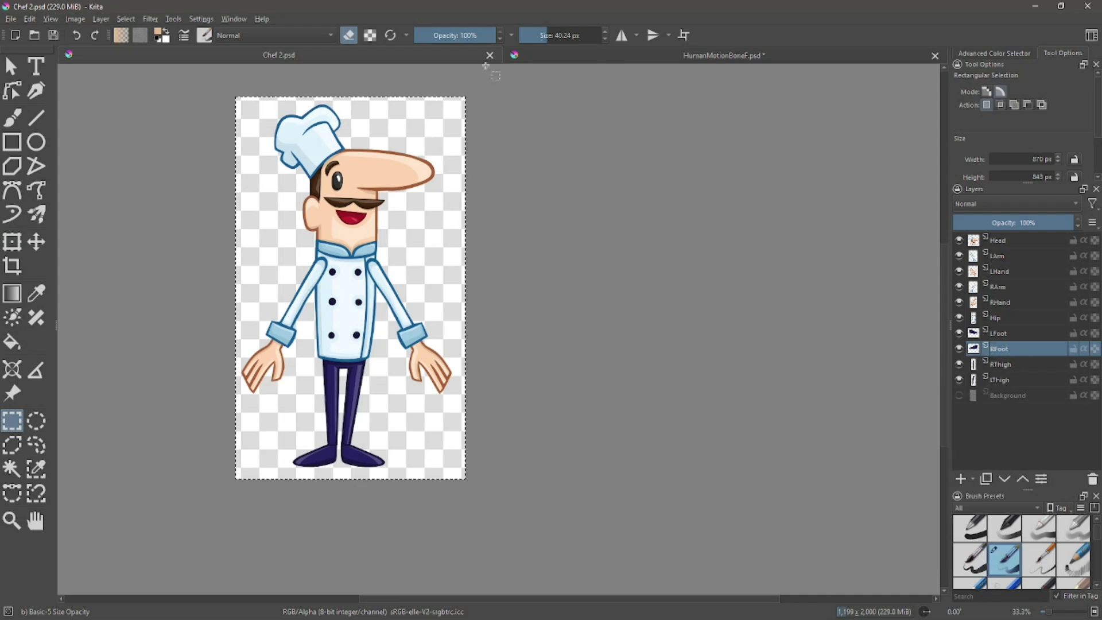
left_click(622, 59)
left_click(401, 56)
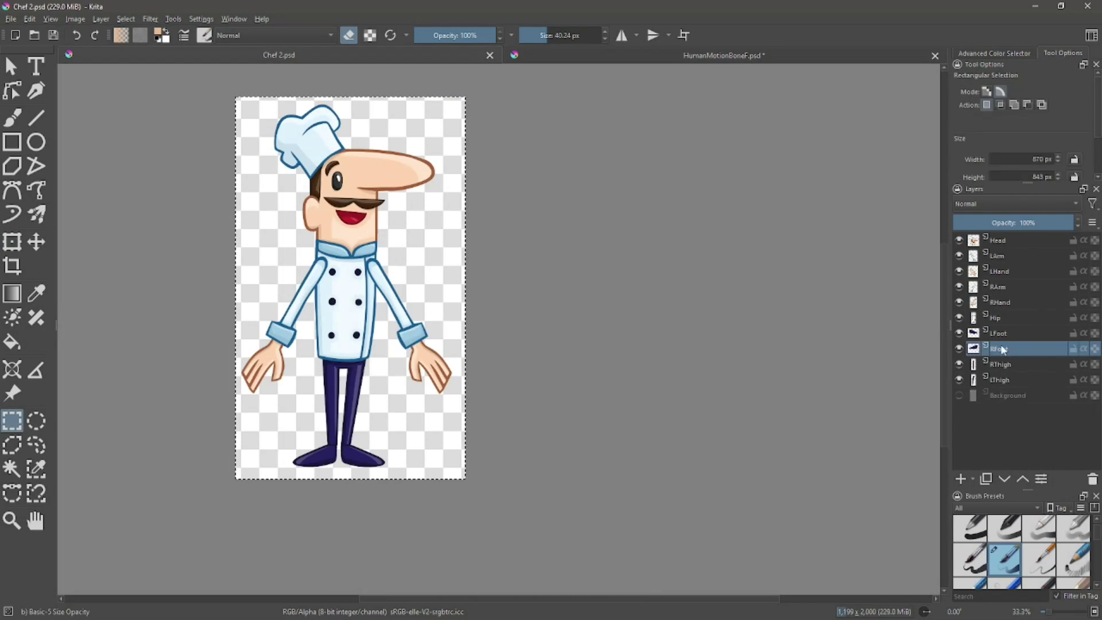
right_click(999, 381)
left_click(951, 147)
left_click(728, 56)
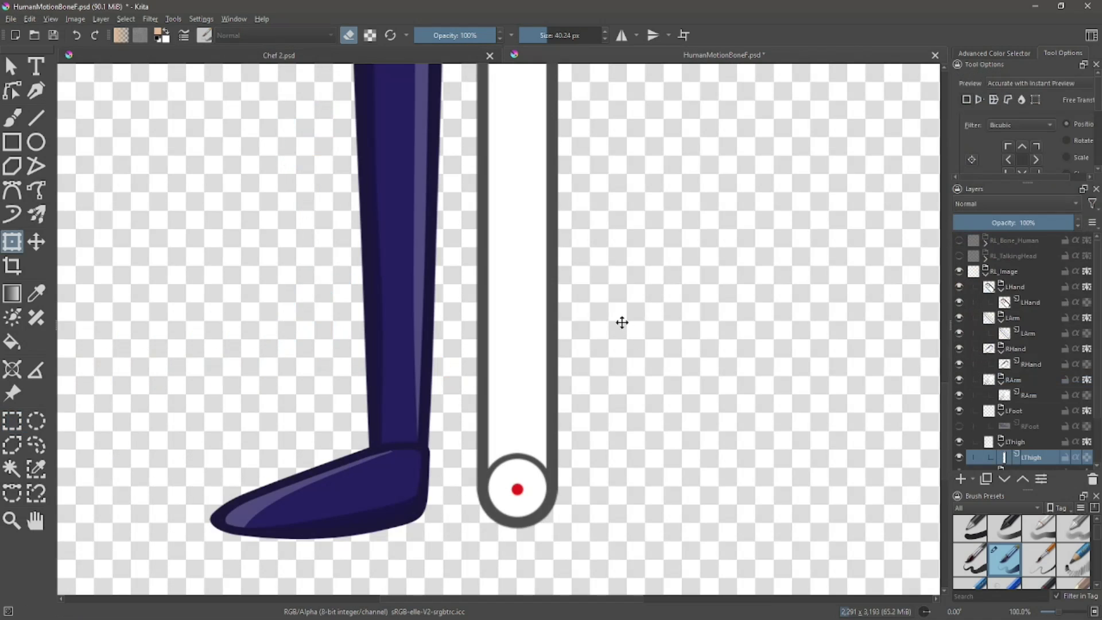
right_click(1026, 459)
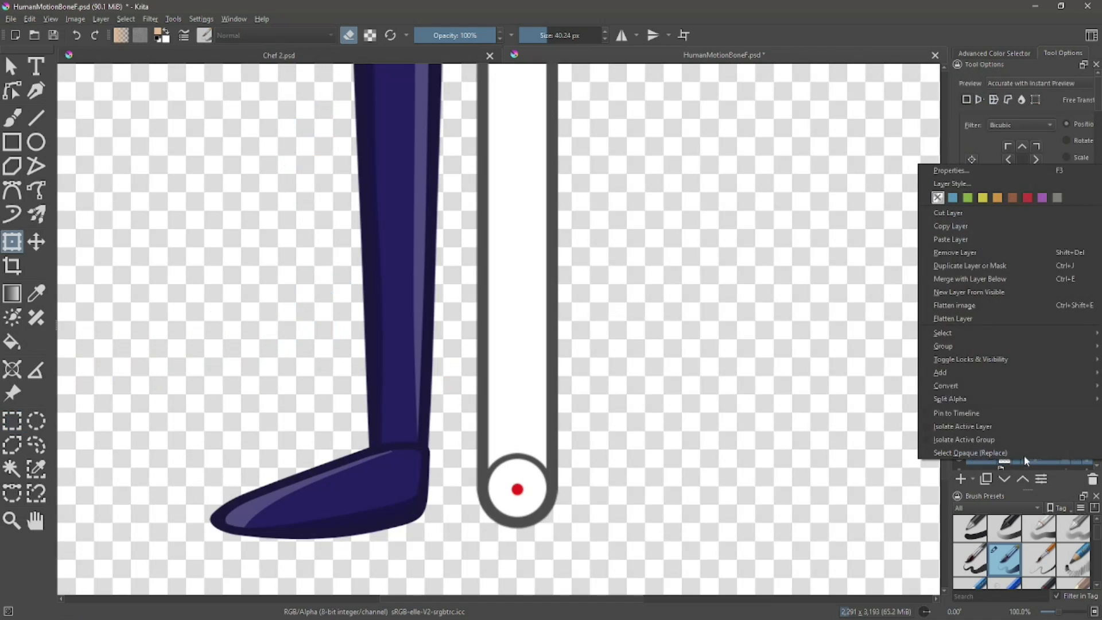
left_click(950, 239)
- Try to position and stretch the pasted chef thigh beside the dummy's left leg, and remove that layer
scroll(538, 166, "down", 5)
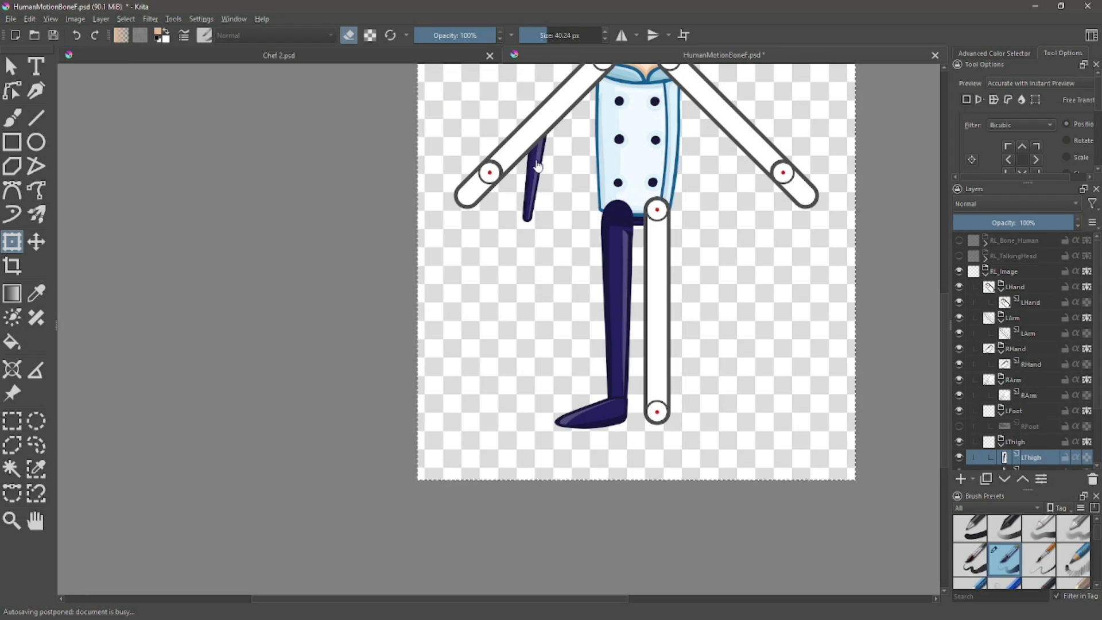
left_click_drag(538, 166, 691, 256)
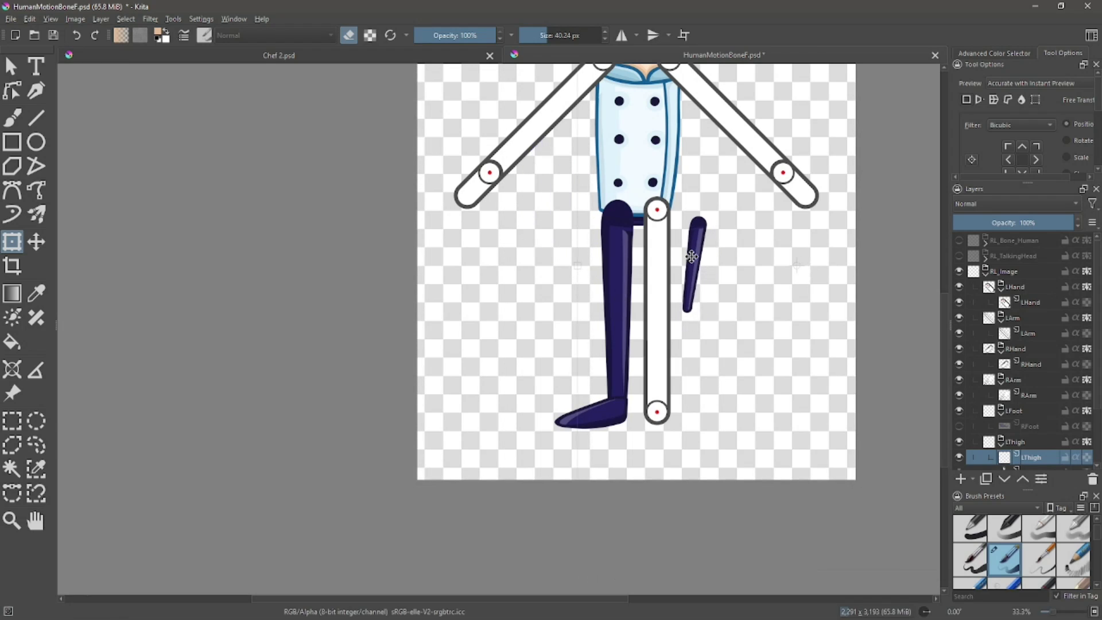
scroll(691, 256, "up", 2)
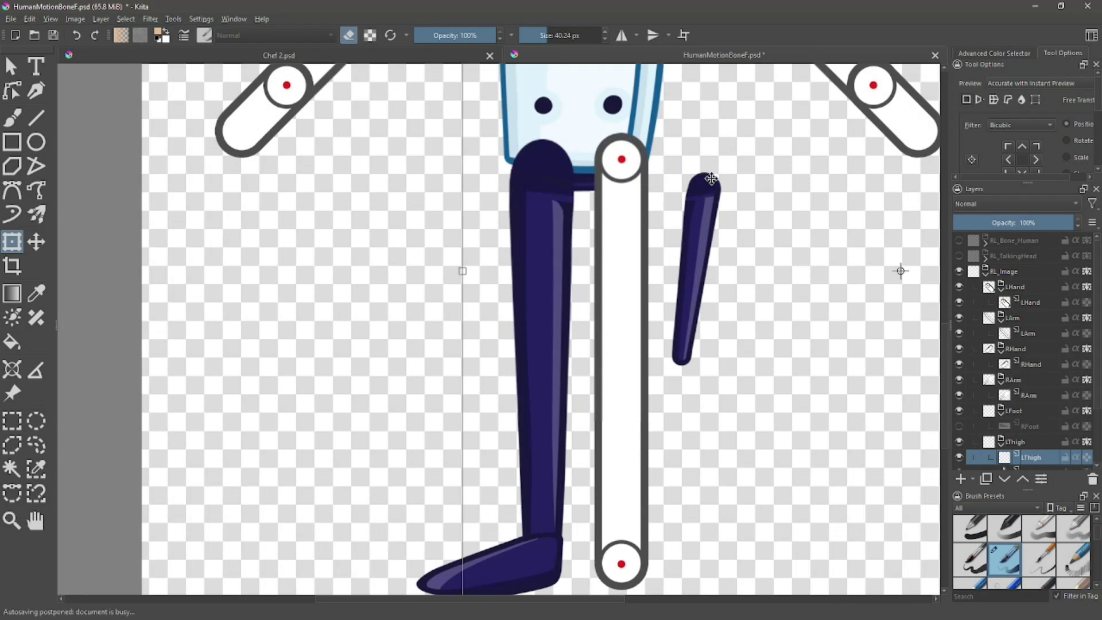
left_click_drag(709, 195, 701, 167)
scroll(721, 215, "down", 4)
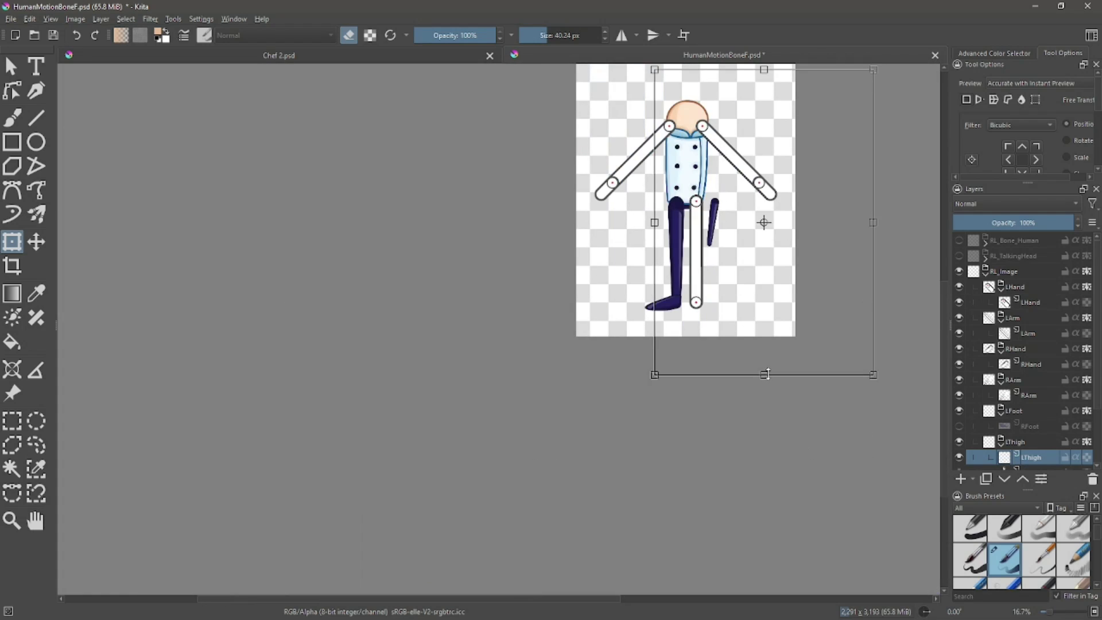
left_click_drag(765, 374, 763, 416)
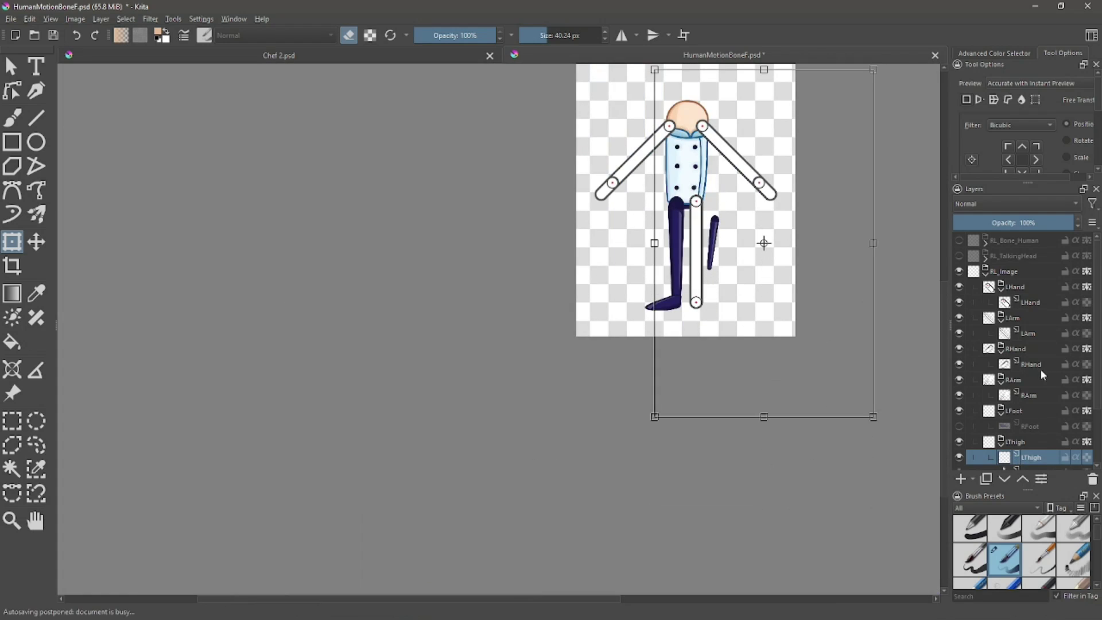
right_click(1027, 459)
left_click(959, 238)
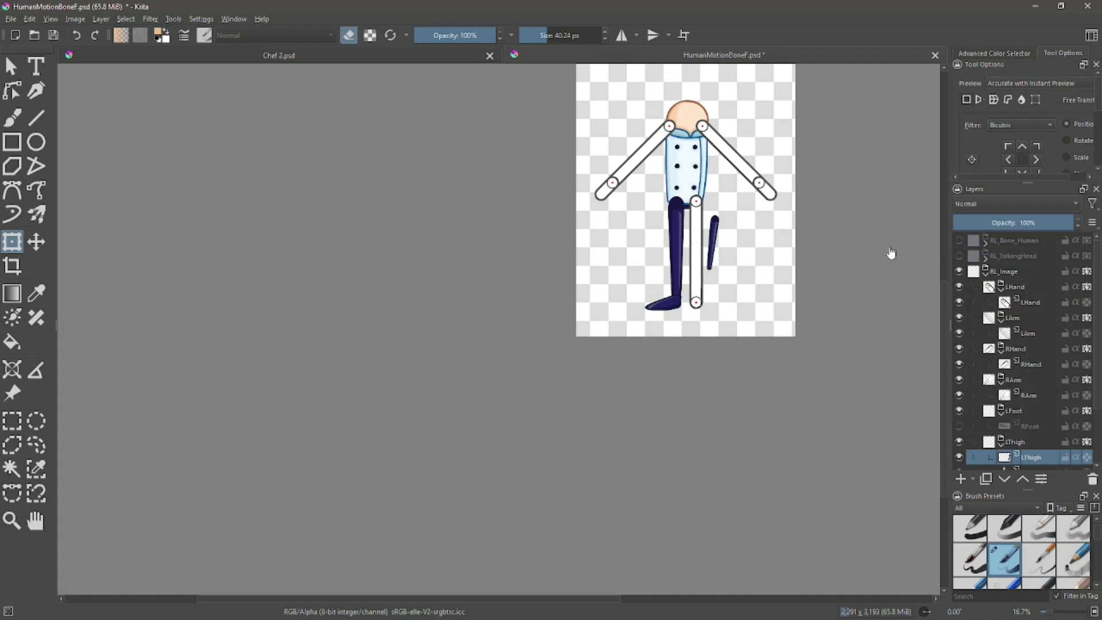
- Copy the fitted RThigh layer and paste it into the LThigh group above the dummy's LThigh layer
scroll(1027, 355, "down", 3)
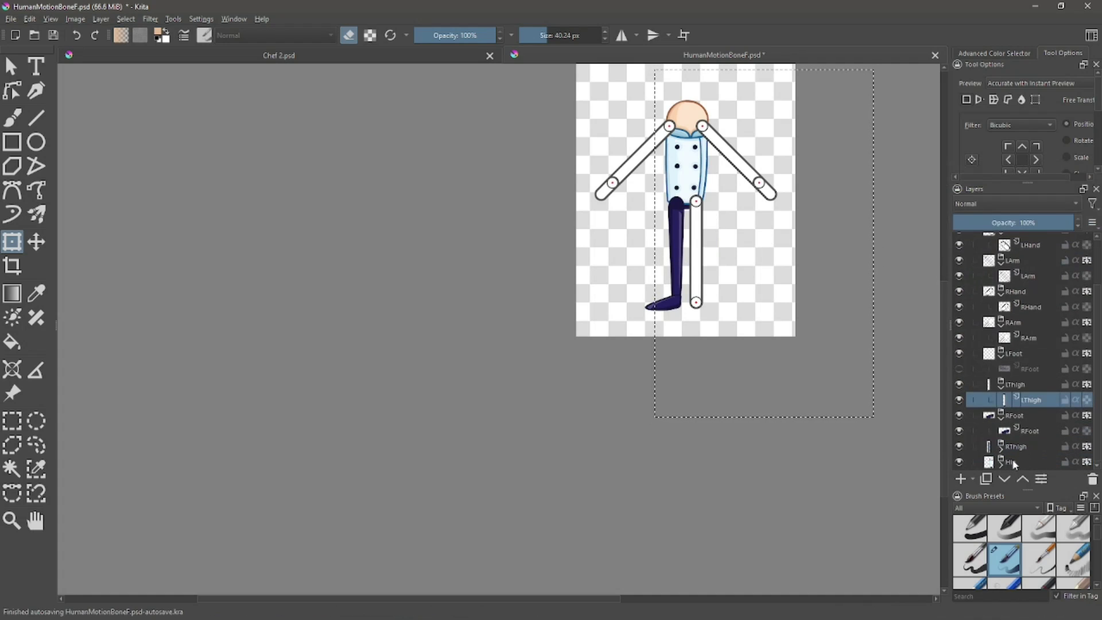
right_click(1004, 454)
left_click(961, 214)
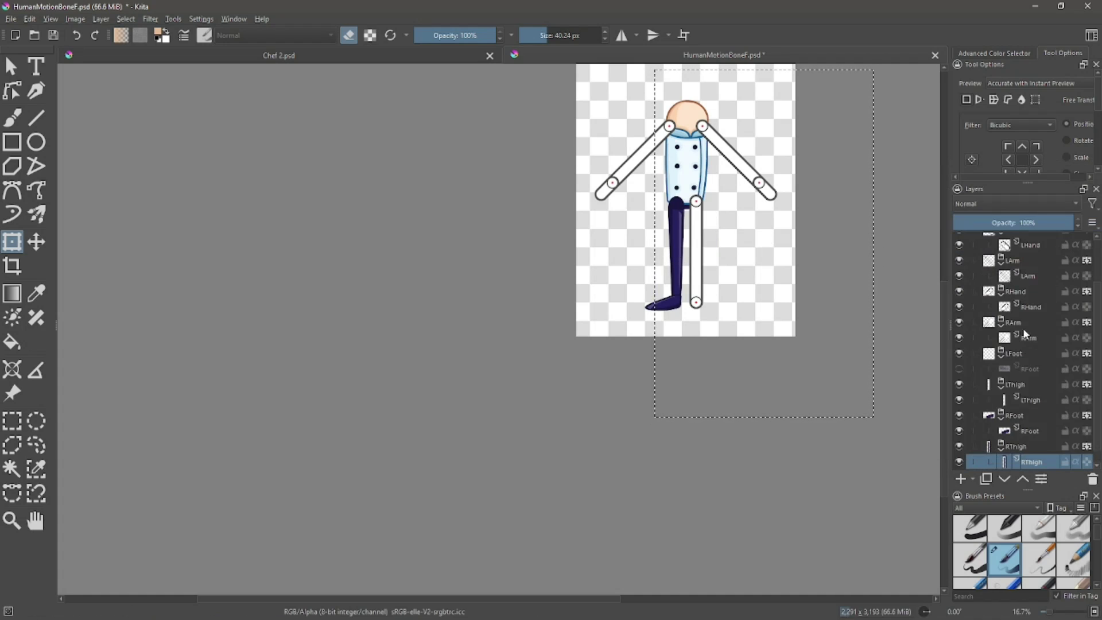
right_click(1021, 398)
left_click(970, 179)
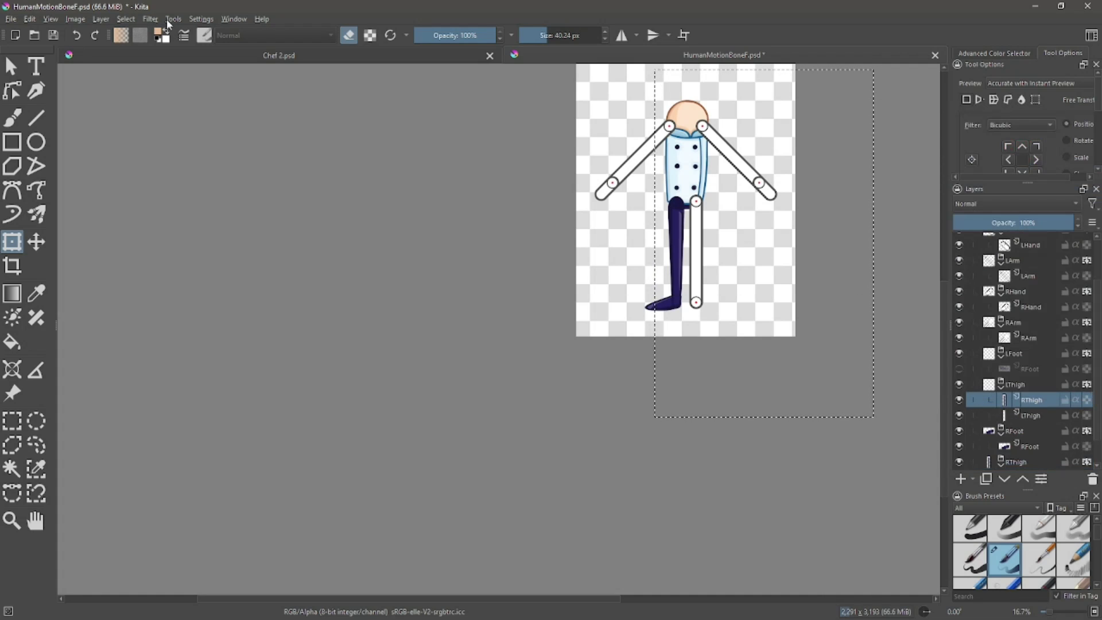
- Try to mirror the pasted RThigh copy horizontally with the off-centre selection active, and undo it
left_click(122, 19)
mouse_move(172, 141)
left_click(345, 144)
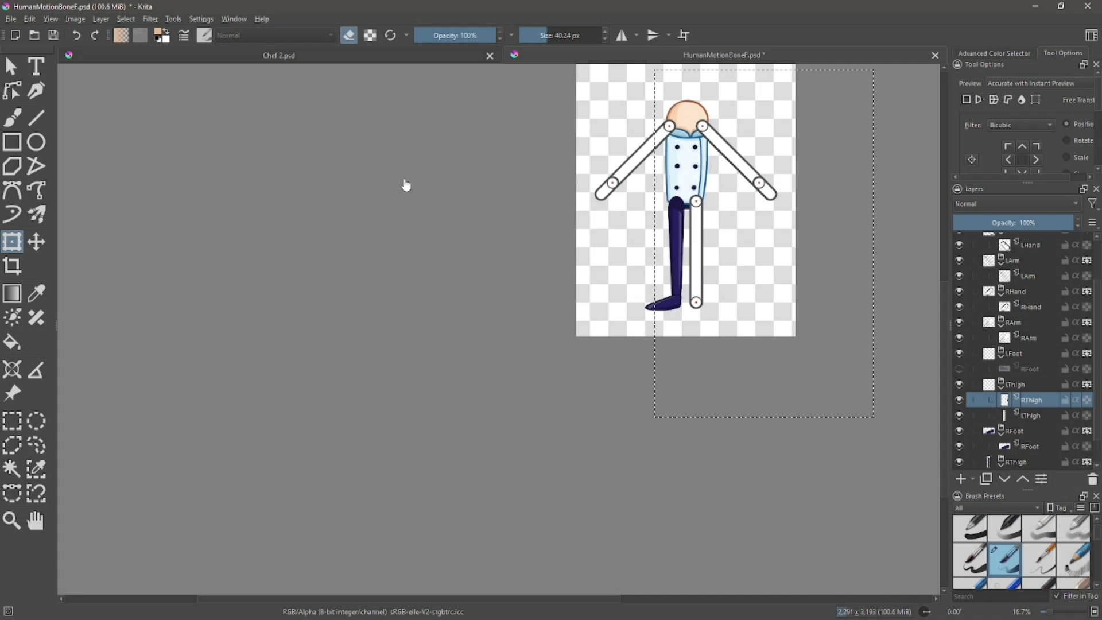
left_click(76, 37)
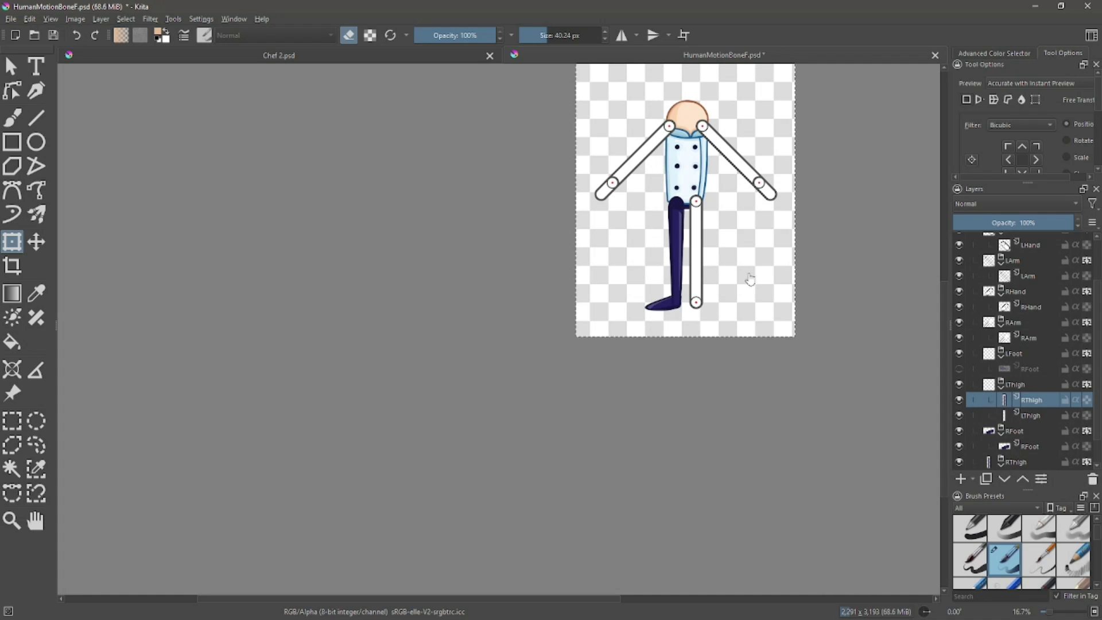
- Mirror the pasted RThigh copy horizontally across the whole canvas so it falls over the dummy's left leg
right_click(1015, 402)
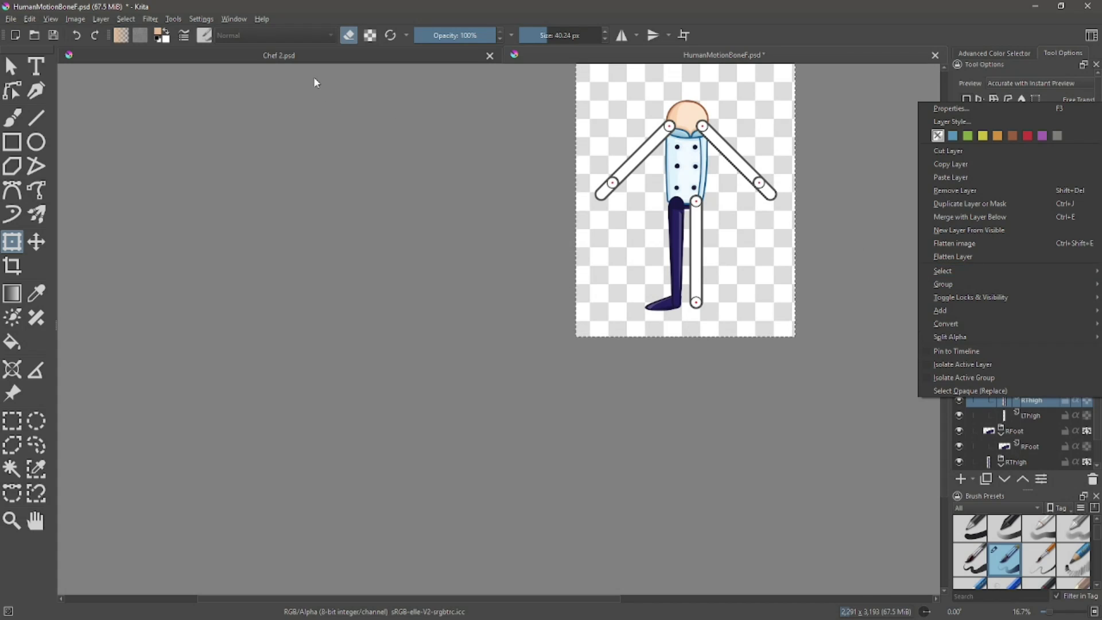
left_click(100, 19)
mouse_move(236, 141)
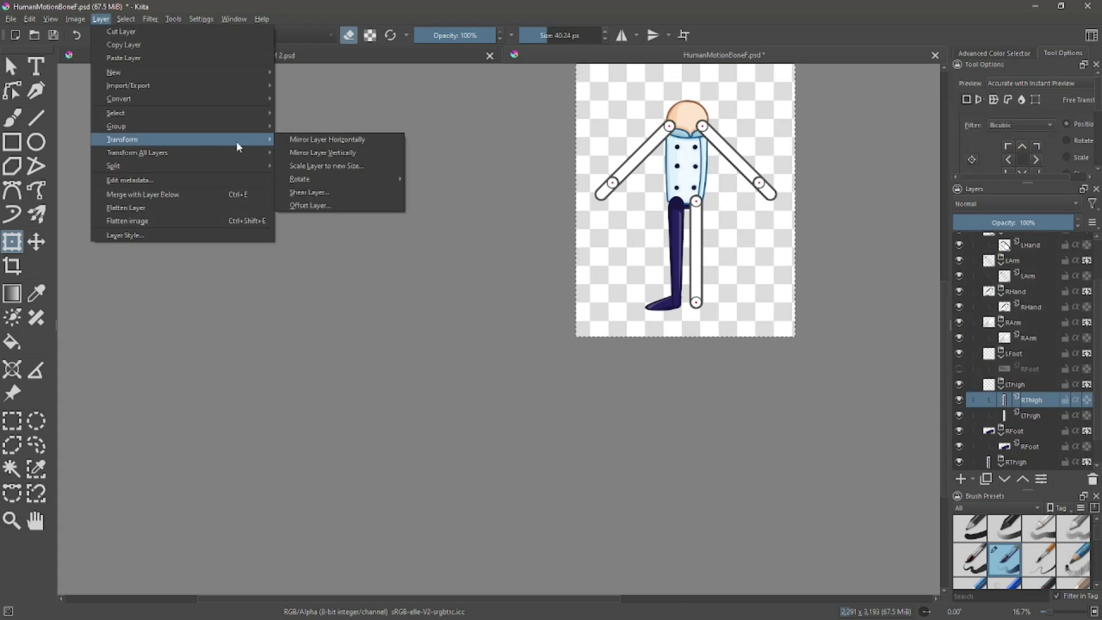
left_click(321, 144)
scroll(717, 296, "up", 2)
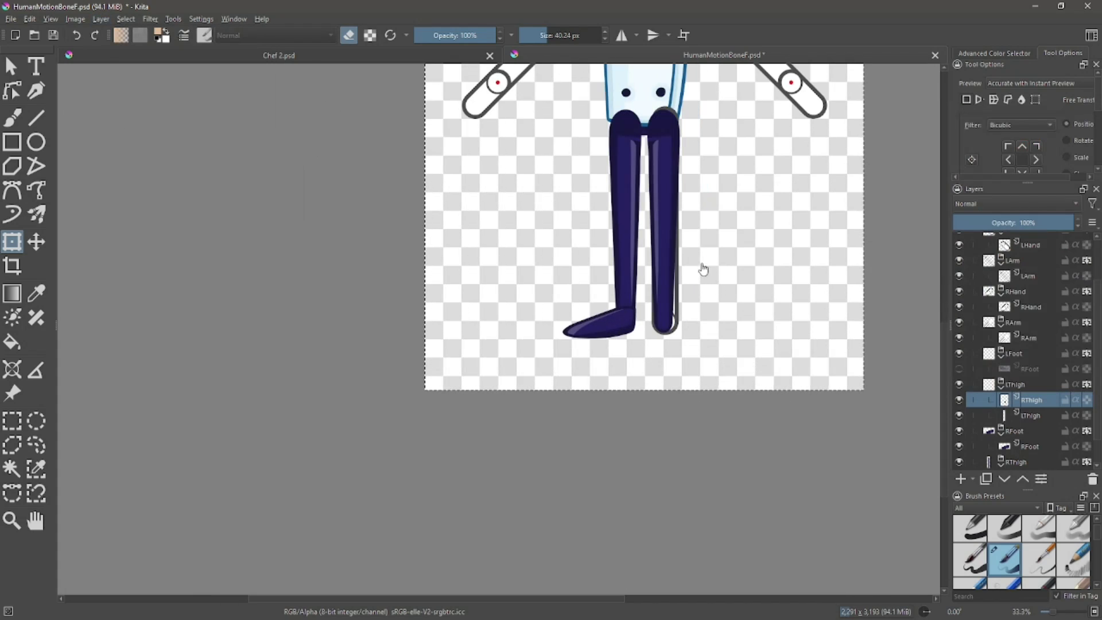
- Delete the dummy's original LThigh layer and show the mirrored shoe in the LFoot group again
right_click(1033, 416)
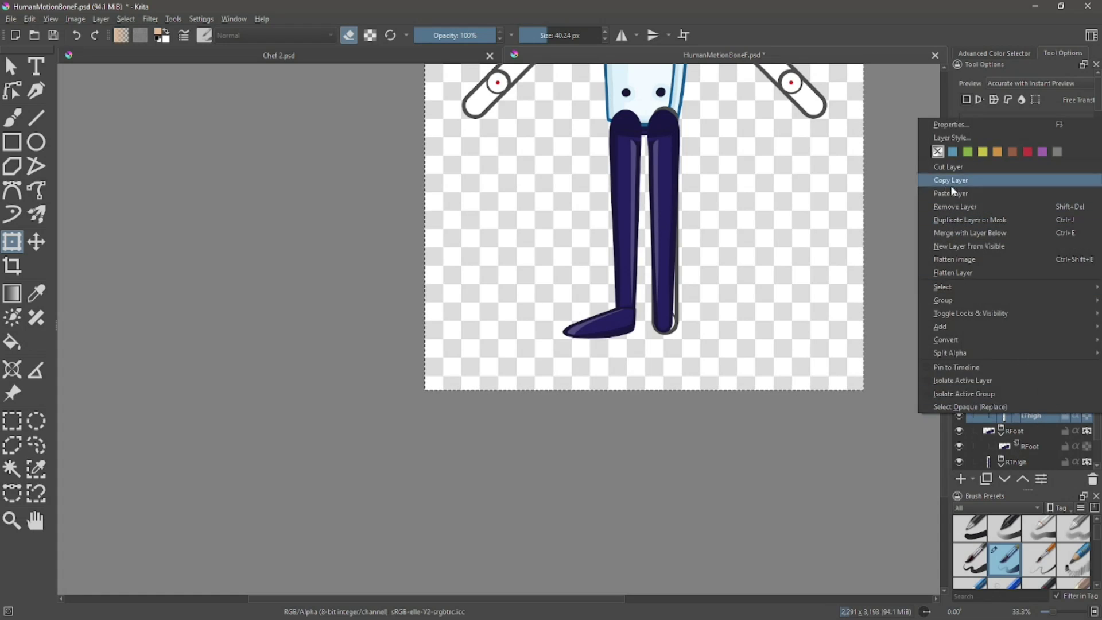
left_click(955, 207)
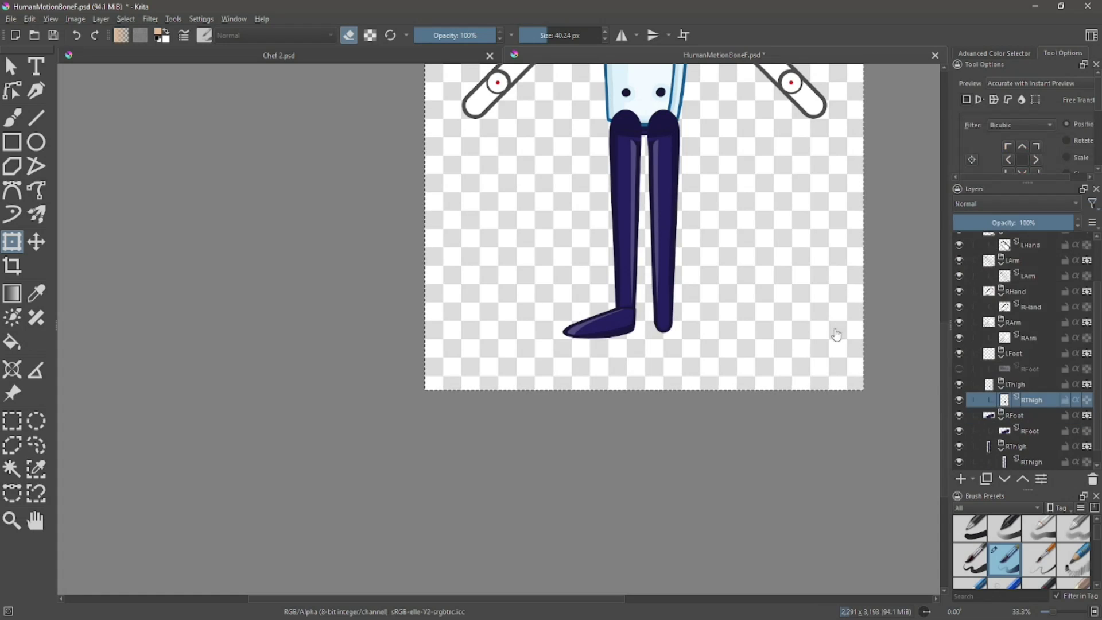
left_click(958, 369)
- Collapse the LFoot, LThigh, RFoot and RThigh groups in the layer stack and bring the whole figure into view
left_click(1001, 418)
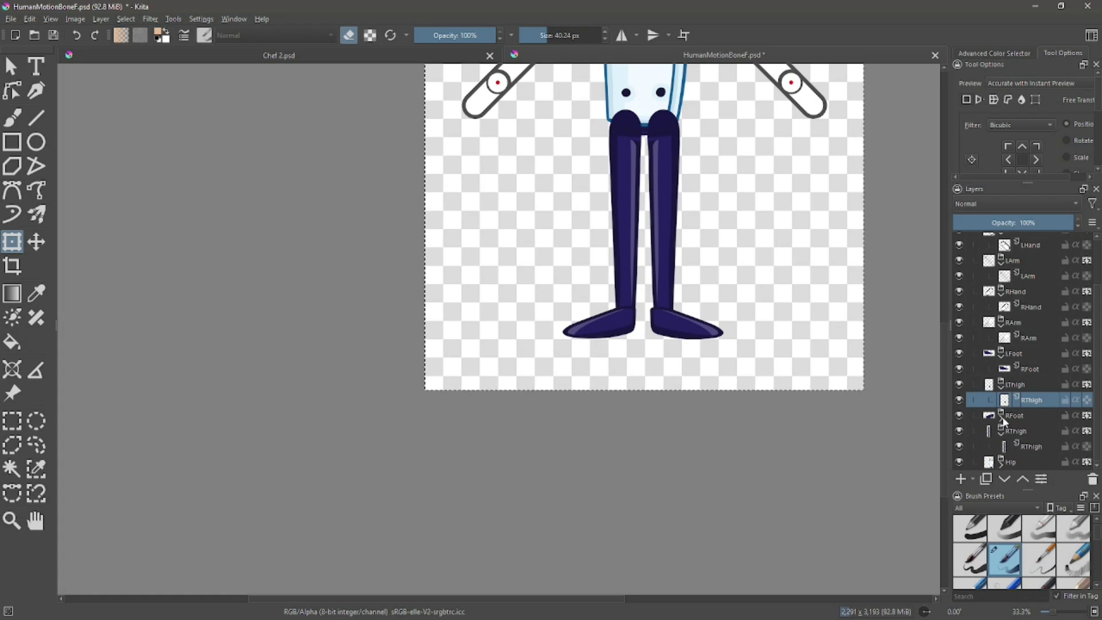
left_click(1001, 435)
left_click(1002, 403)
left_click(1001, 387)
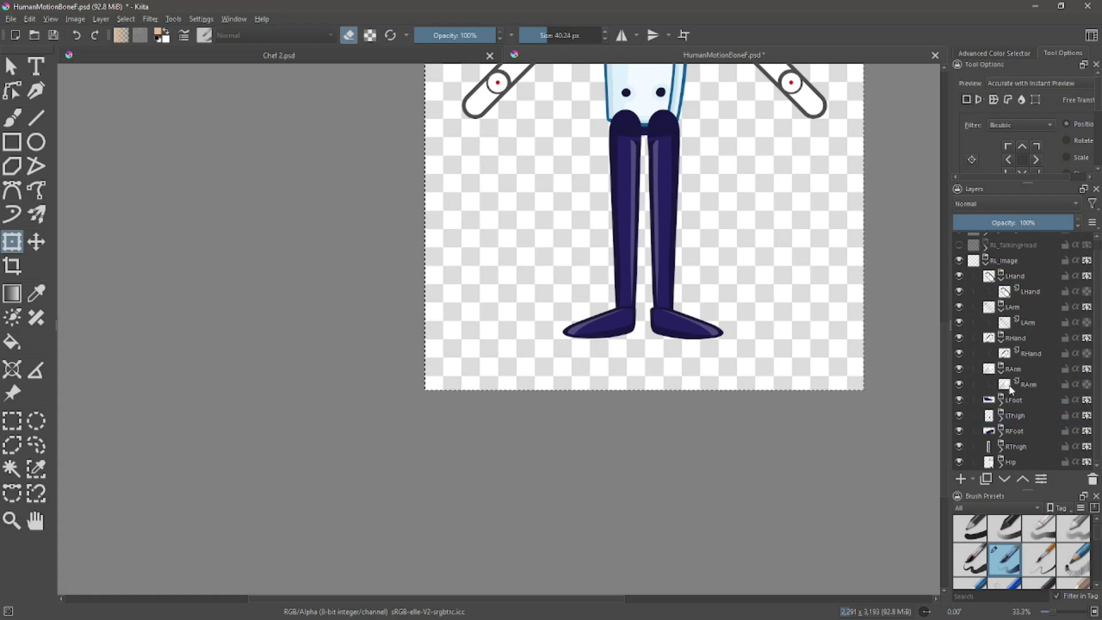
scroll(836, 321, "up", 2)
scroll(835, 322, "down", 3)
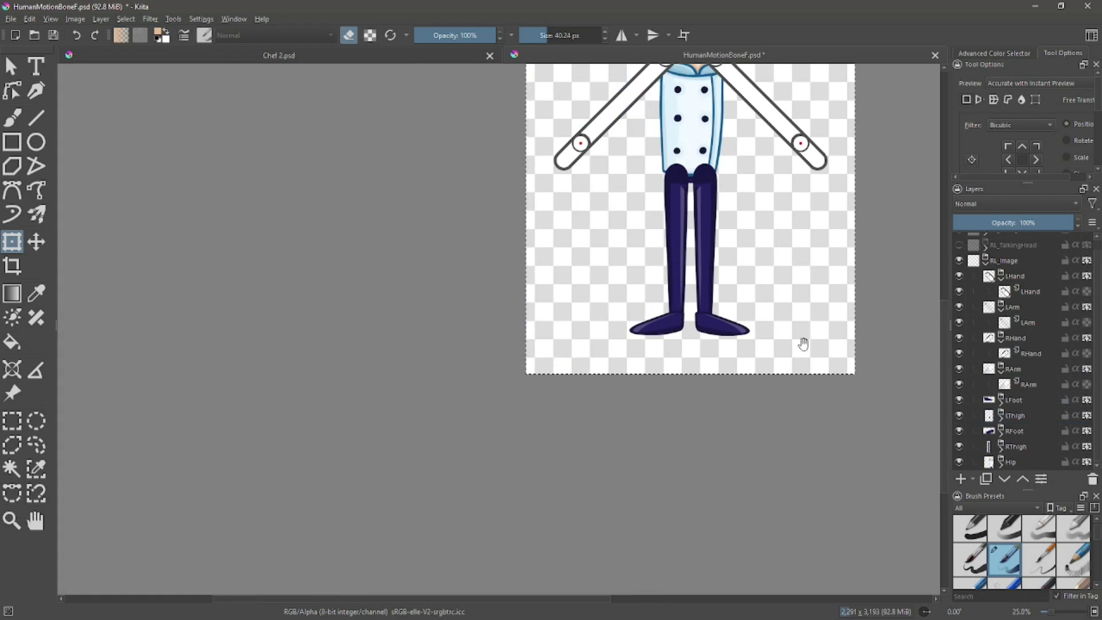
left_click_drag(817, 319, 691, 509)
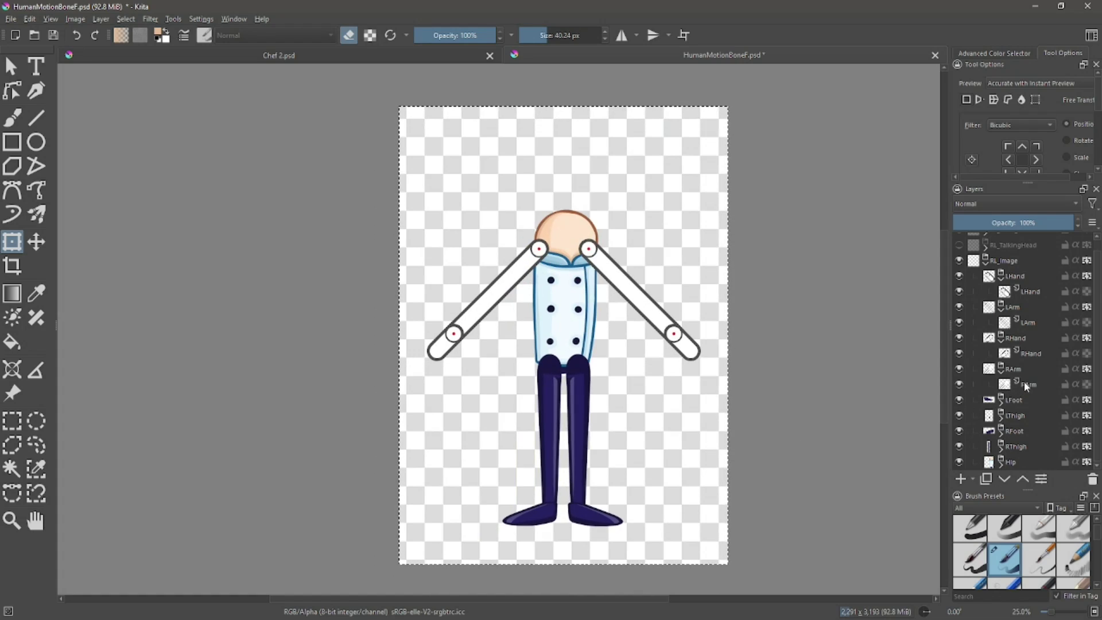
- Hide the dummy's RHand and LHand layers while keeping its RArm layer visible and selected
left_click(1026, 384)
left_click(958, 386)
left_click(958, 353)
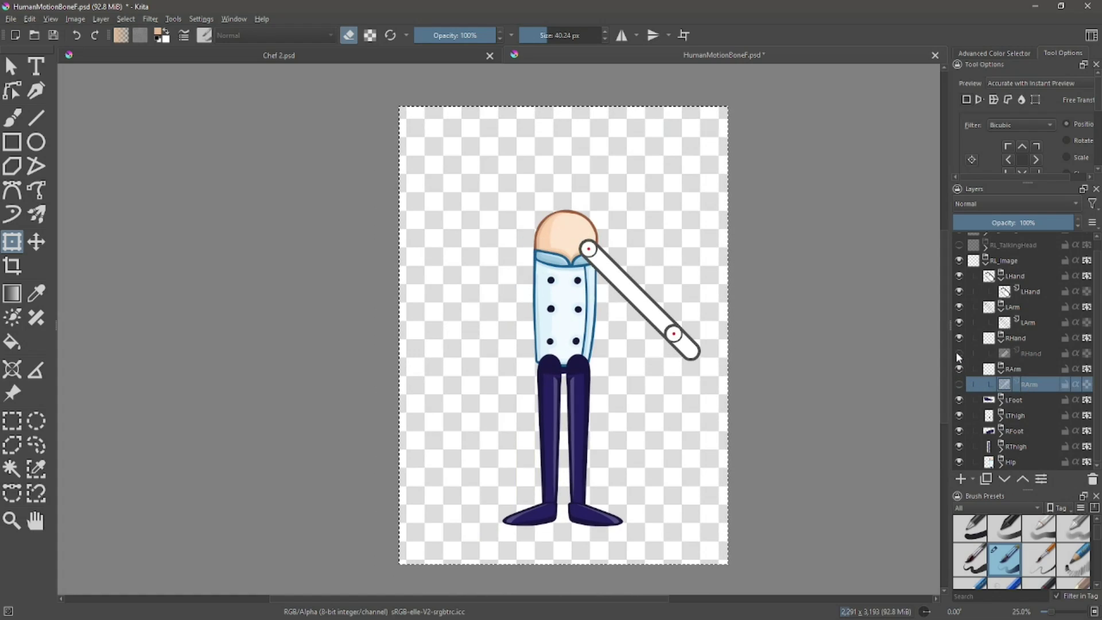
left_click(958, 353)
left_click(958, 384)
left_click(958, 353)
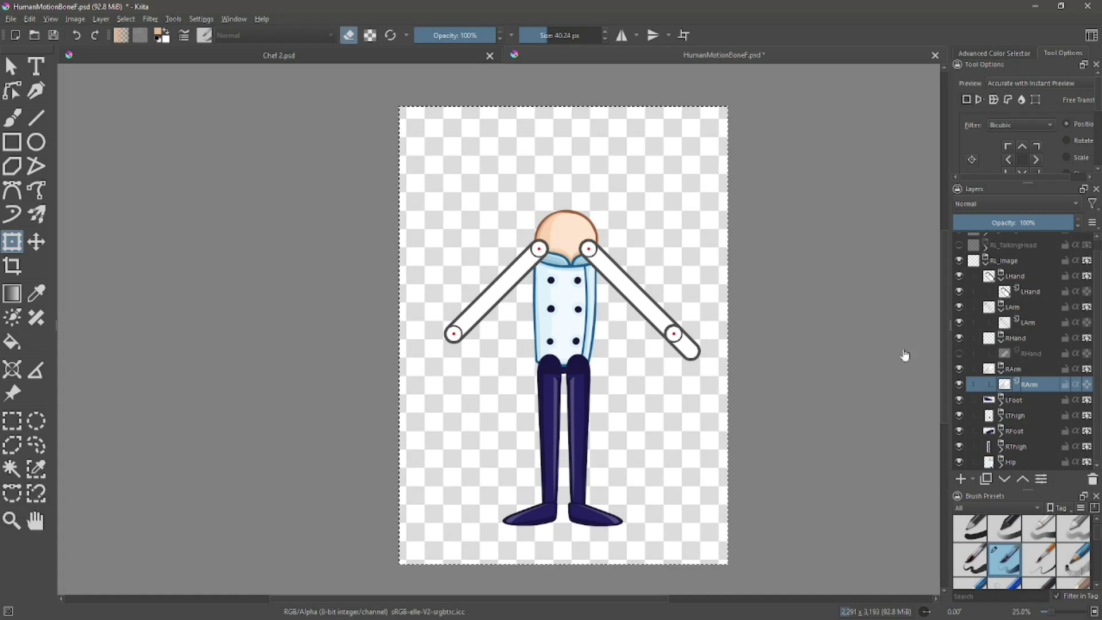
left_click(958, 292)
- Copy the RArm layer from Chef 2.psd and paste it above the dummy's RArm layer in the template's RArm group
left_click(296, 56)
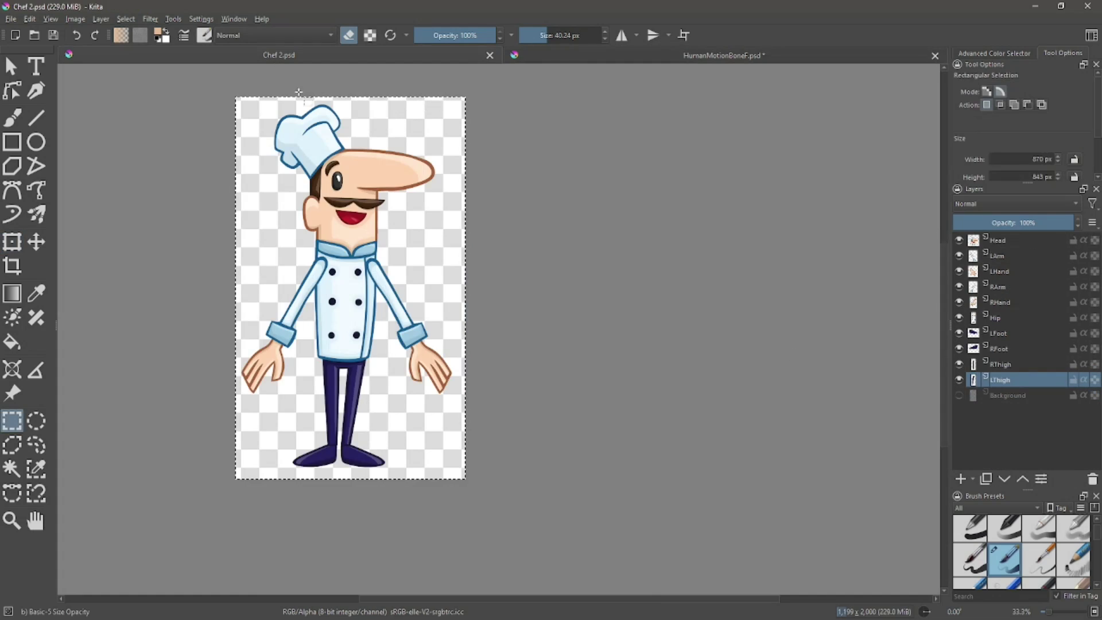
left_click(997, 288)
right_click(997, 287)
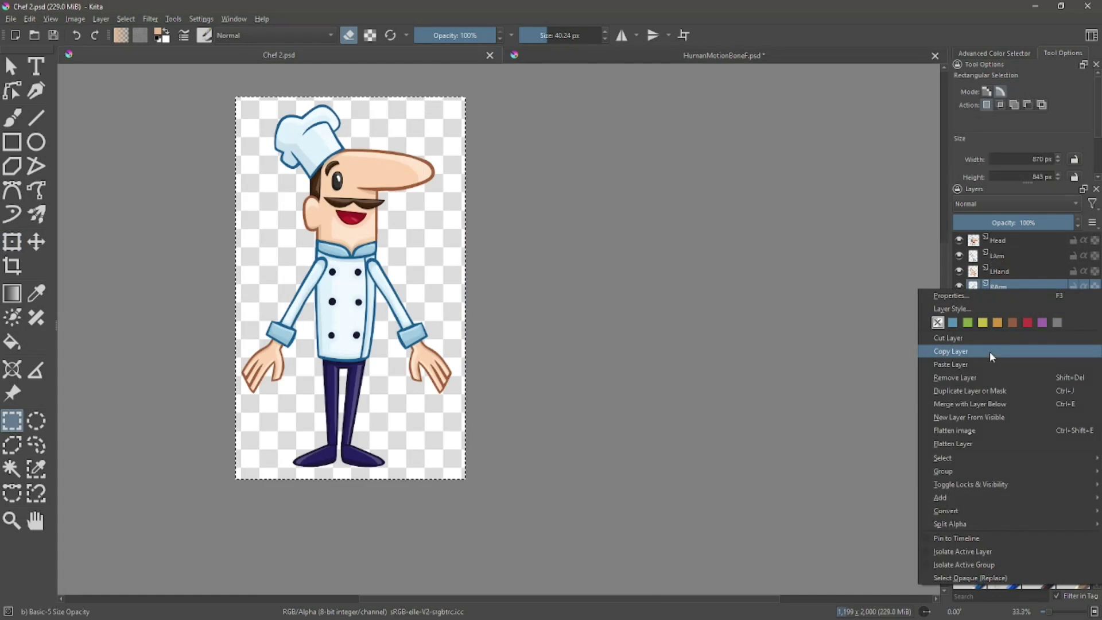
left_click(989, 351)
left_click(727, 61)
right_click(1009, 394)
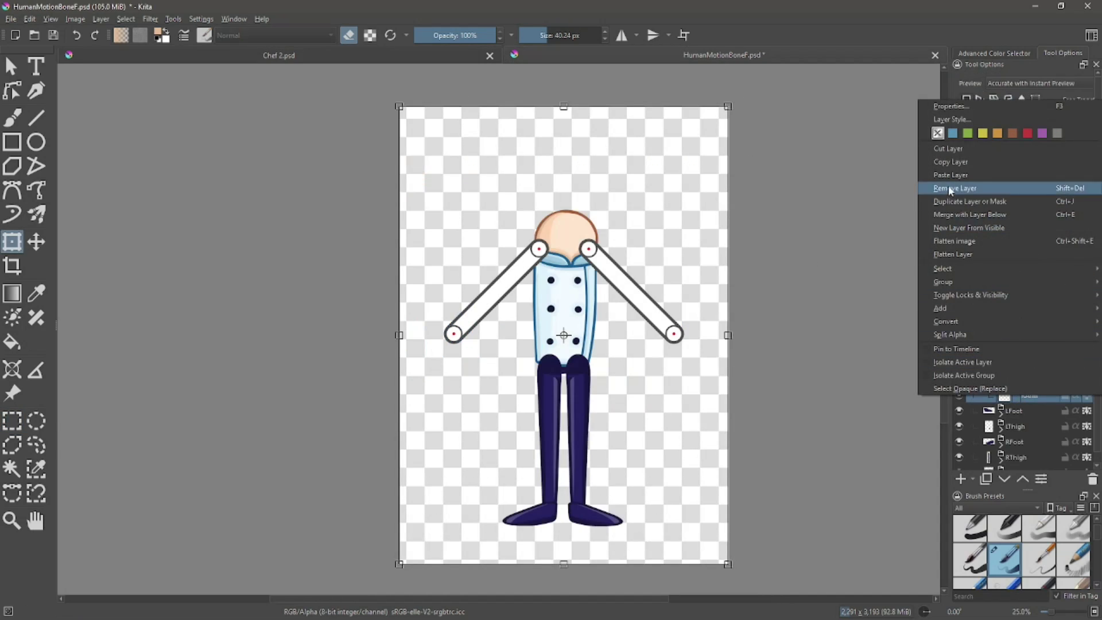
left_click(948, 185)
- Enlarge the chef's RArm layer with two scaling passes, placing it near the dummy's right arm, and apply the transform
left_click_drag(457, 256, 493, 284)
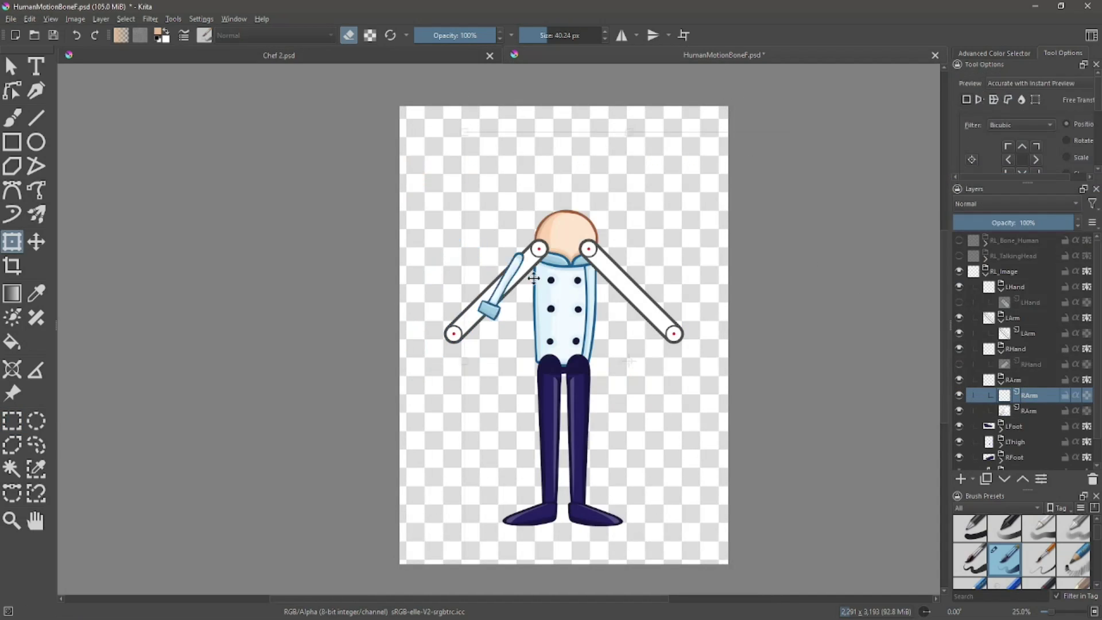
left_click_drag(768, 132, 869, 23)
left_click_drag(778, 276, 757, 358)
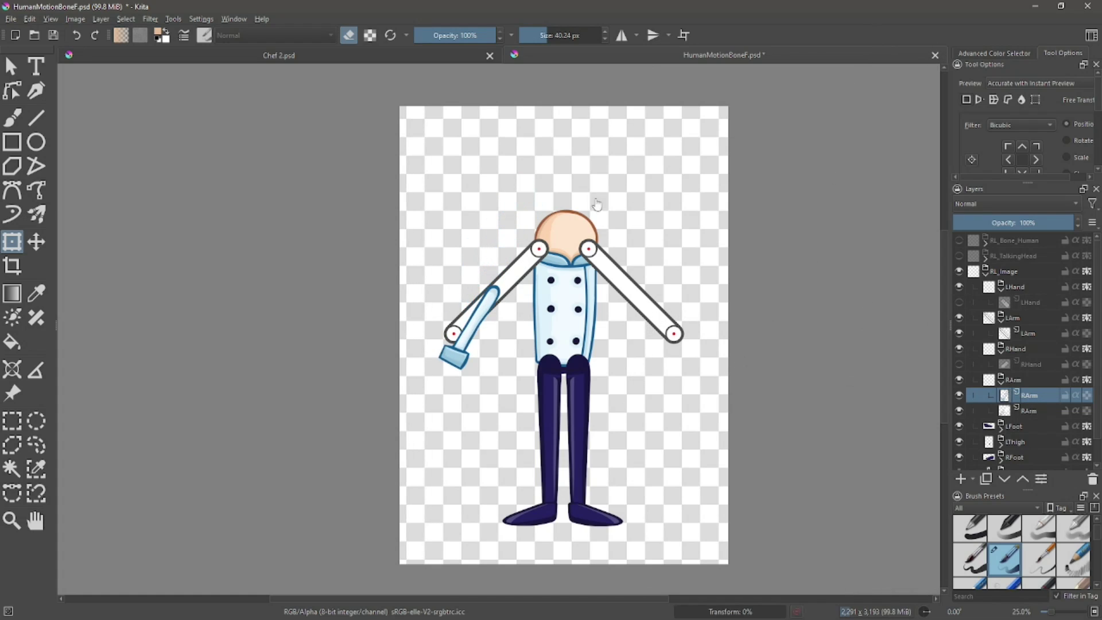
left_click_drag(730, 107, 863, 12)
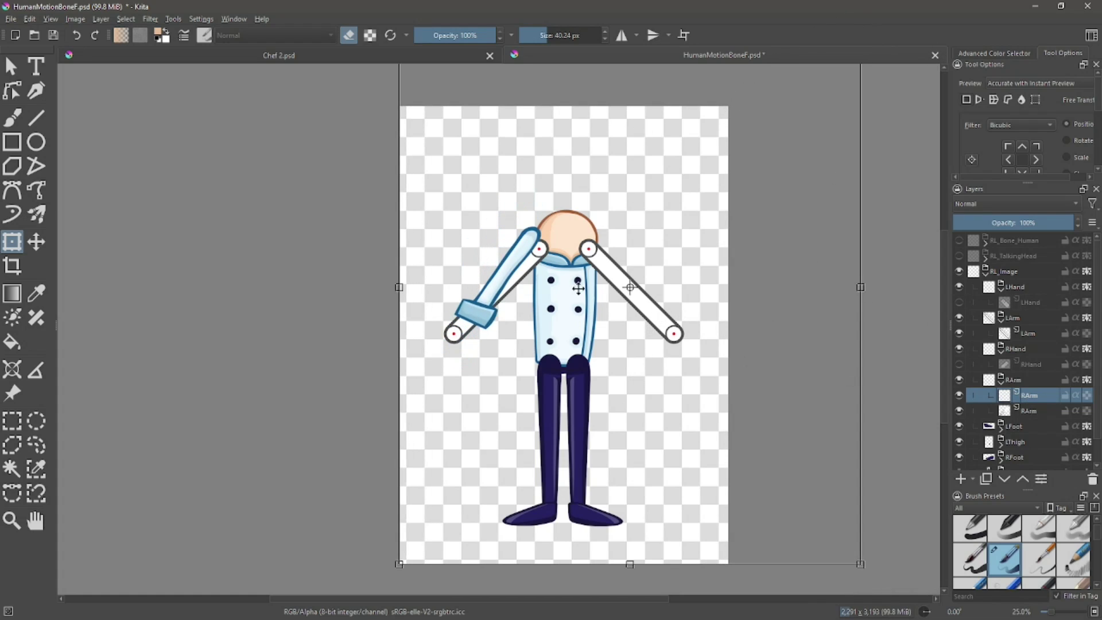
key("Return")
- Rotate the chef's right arm to the dummy arm's angle and move its shoulder end over the dummy's right shoulder joint
left_click(551, 296)
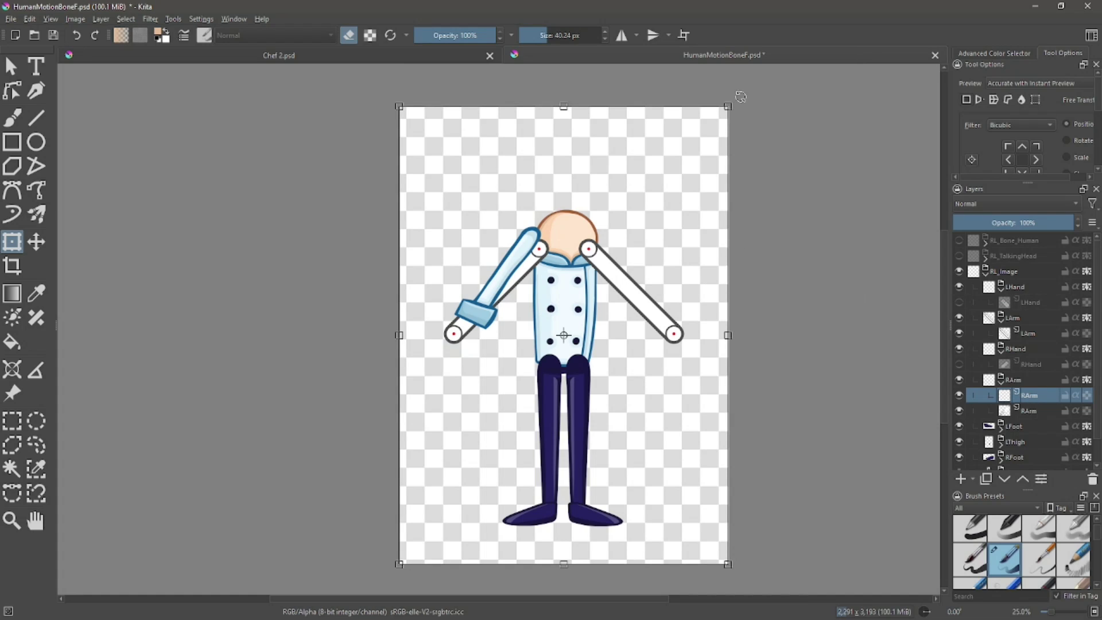
left_click_drag(739, 97, 776, 135)
left_click_drag(665, 214, 654, 231)
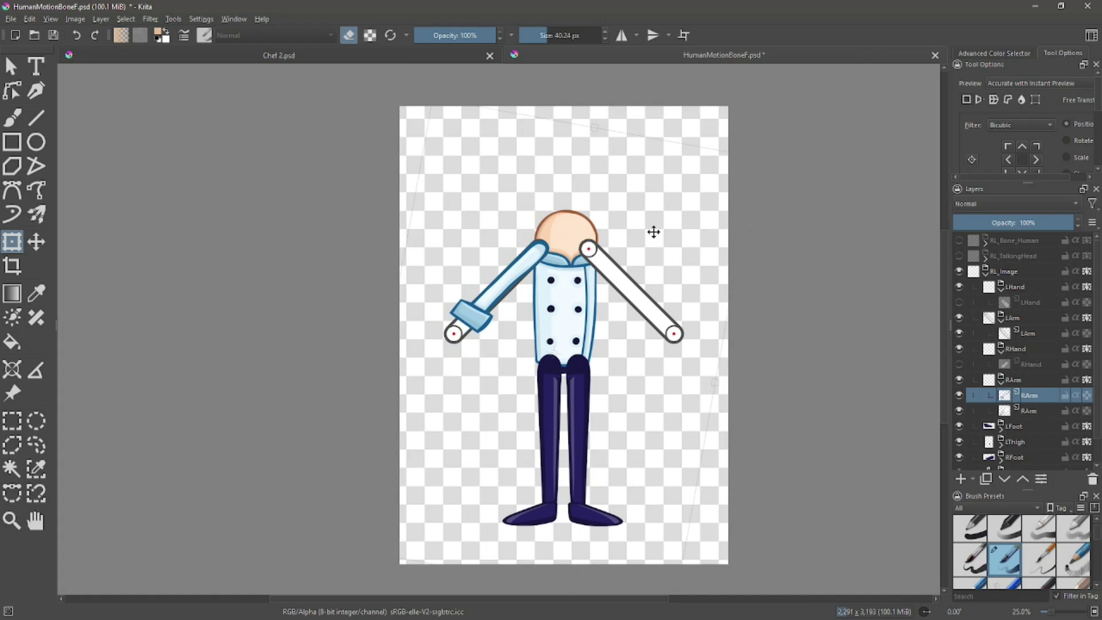
- Enlarge the chef's right arm and fine-tune its angle and position until it covers the dummy arm from shoulder to wrist
key("Return")
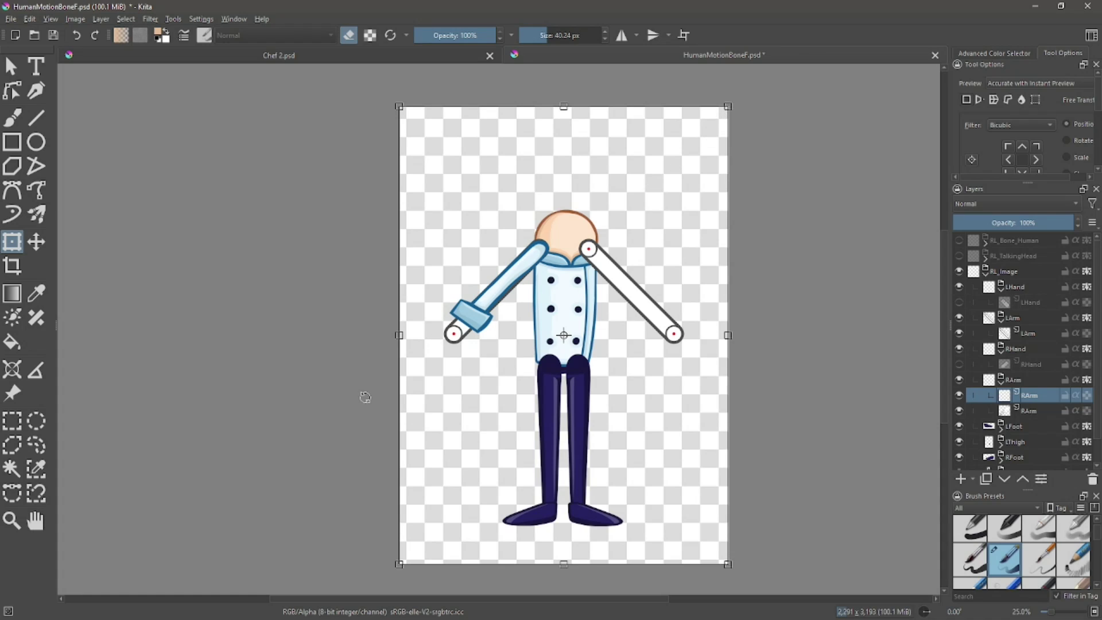
left_click_drag(727, 109, 800, 40)
left_click_drag(661, 211, 629, 259)
left_click_drag(367, 87, 382, 99)
left_click_drag(579, 281, 566, 274)
left_click_drag(768, 87, 763, 85)
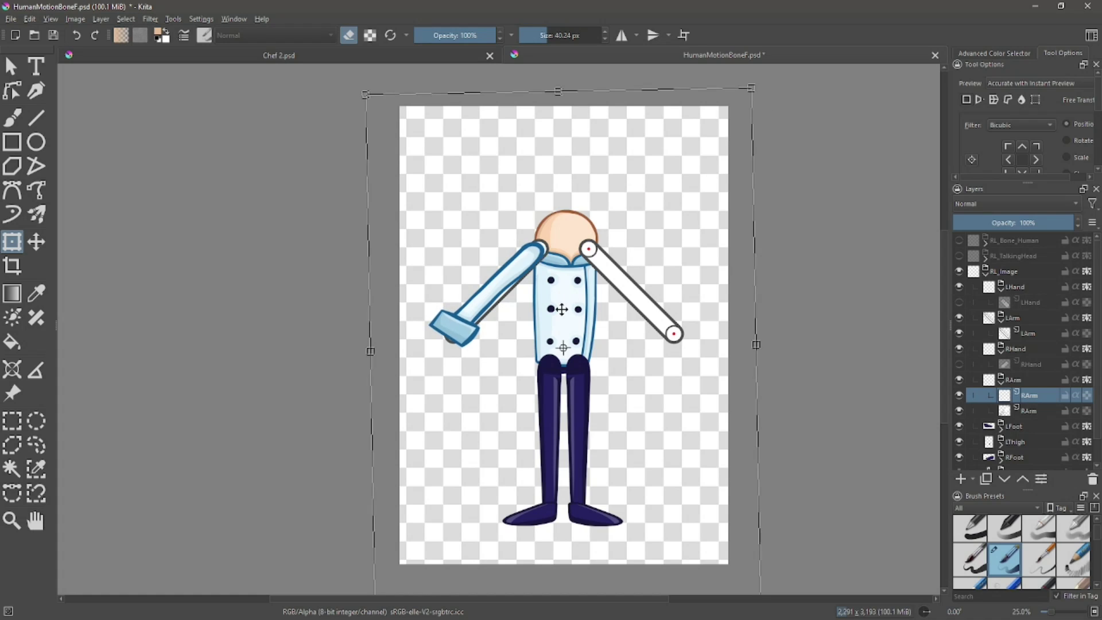
left_click_drag(563, 310, 569, 308)
left_click_drag(761, 84, 763, 75)
left_click_drag(740, 140, 739, 147)
left_click_drag(757, 85, 713, 165)
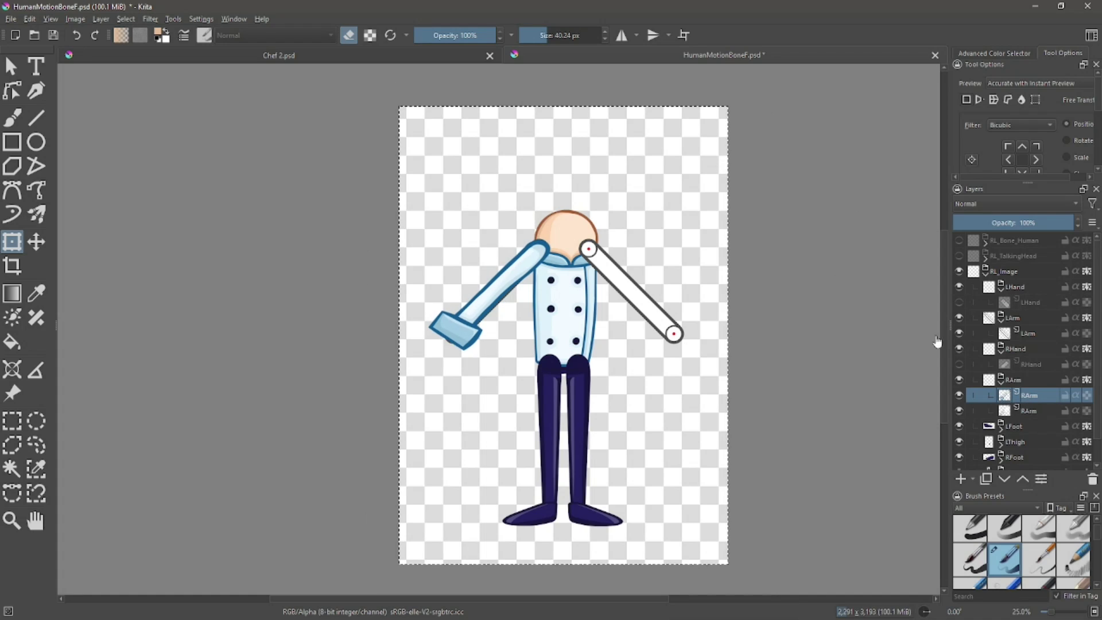
- Delete the dummy's RArm layer, and copy the chef's RArm layer into the LArm group above the dummy's LArm layer
left_click(1029, 413)
left_click(1091, 479)
right_click(1023, 395)
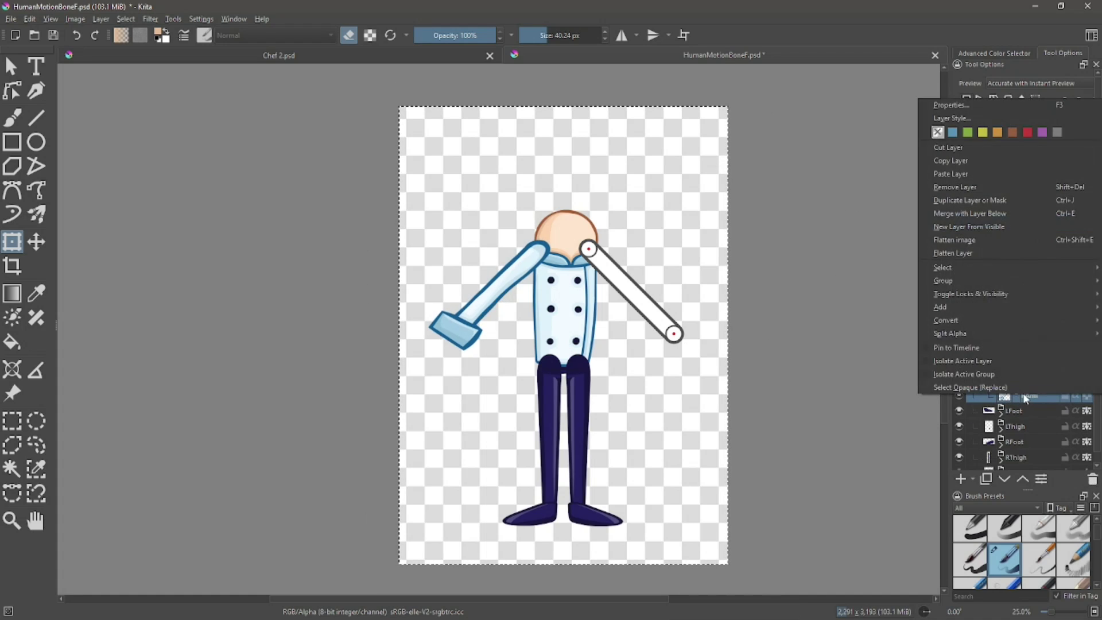
left_click(955, 164)
right_click(1013, 316)
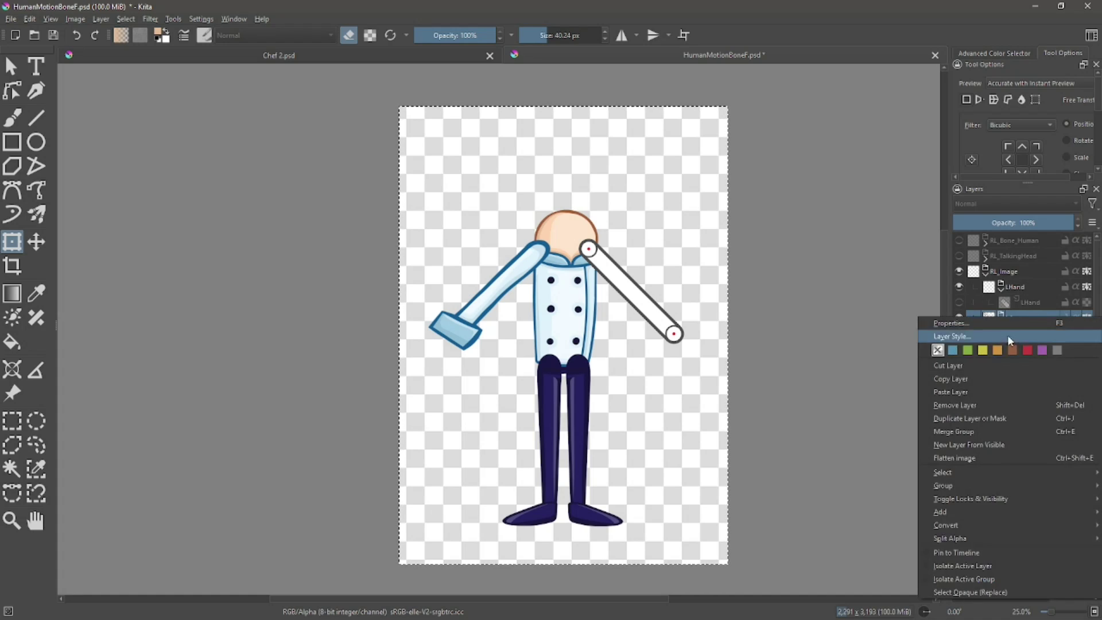
left_click(1021, 325)
left_click(1023, 330)
right_click(1031, 331)
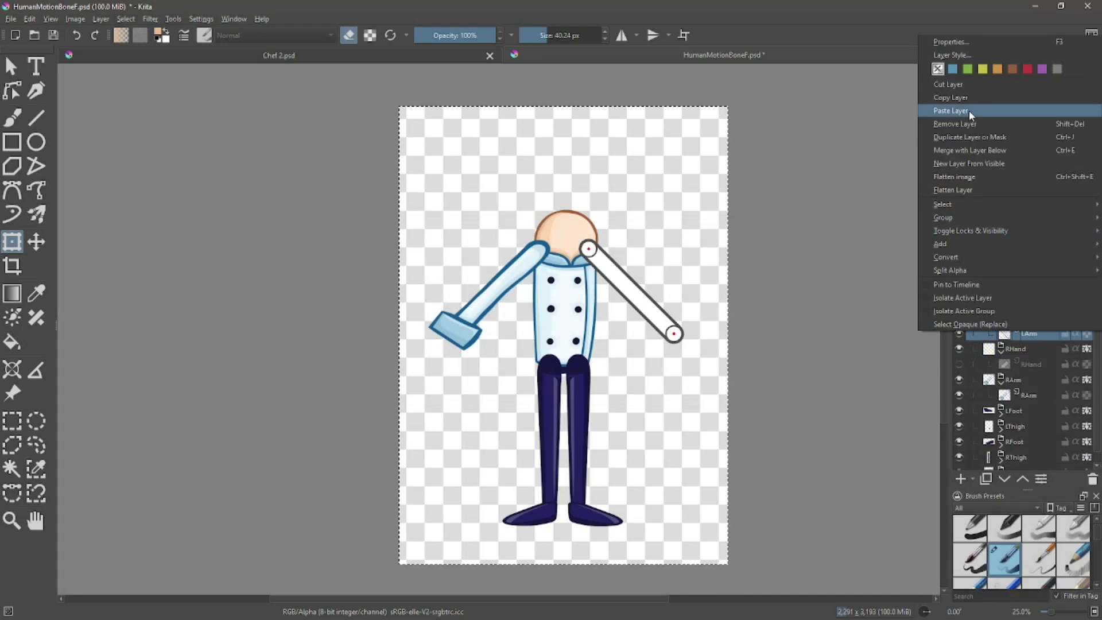
left_click(969, 111)
- Mirror the copied RArm layer in the LArm group horizontally and delete the dummy's LArm layer
left_click(100, 18)
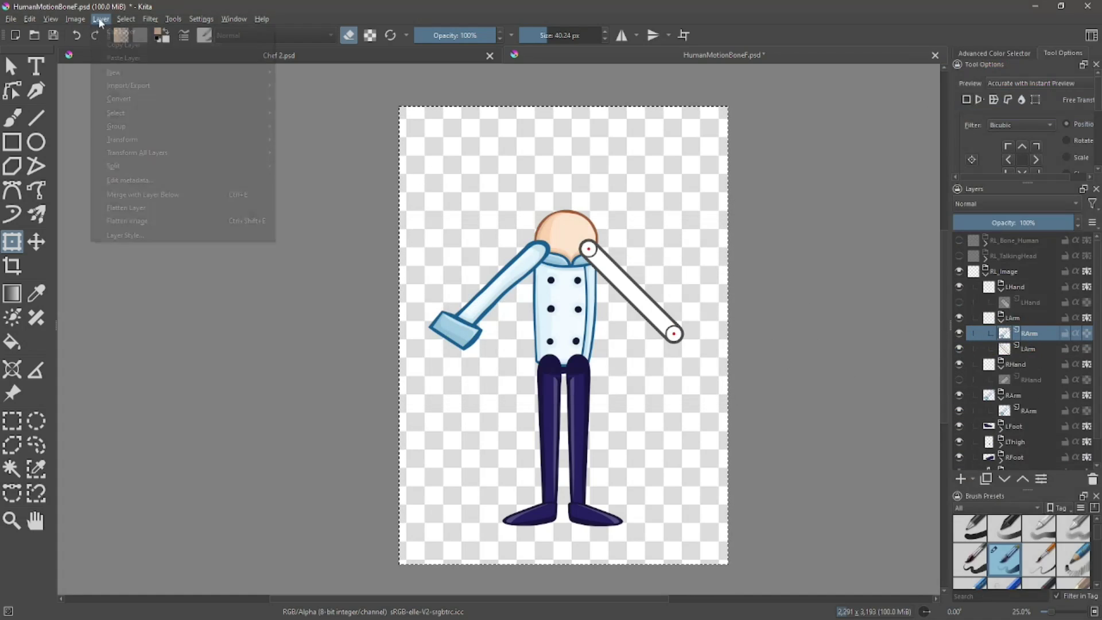
mouse_move(152, 143)
left_click(313, 143)
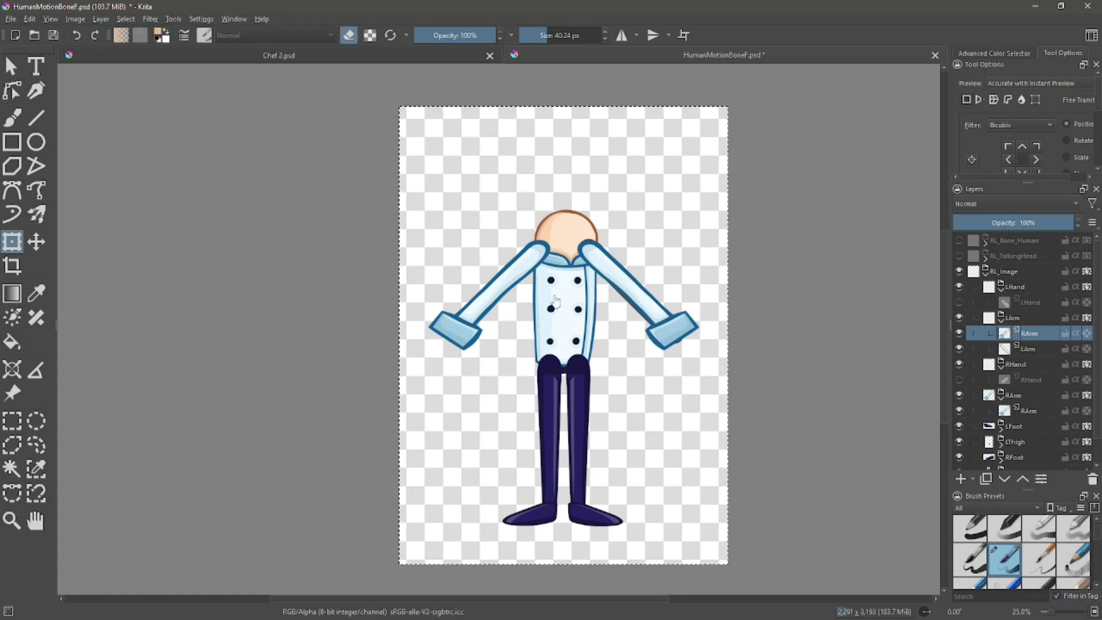
right_click(1016, 350)
left_click(975, 137)
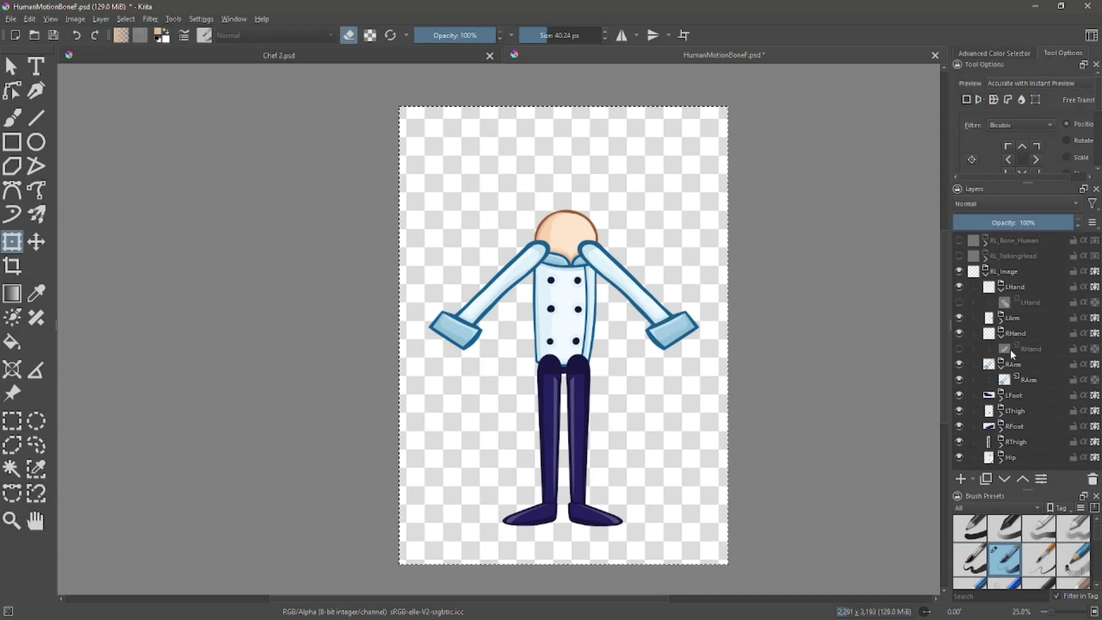
- Collapse the RArm group, then show and select the dummy's RHand layer
left_click(1000, 369)
left_click(959, 349)
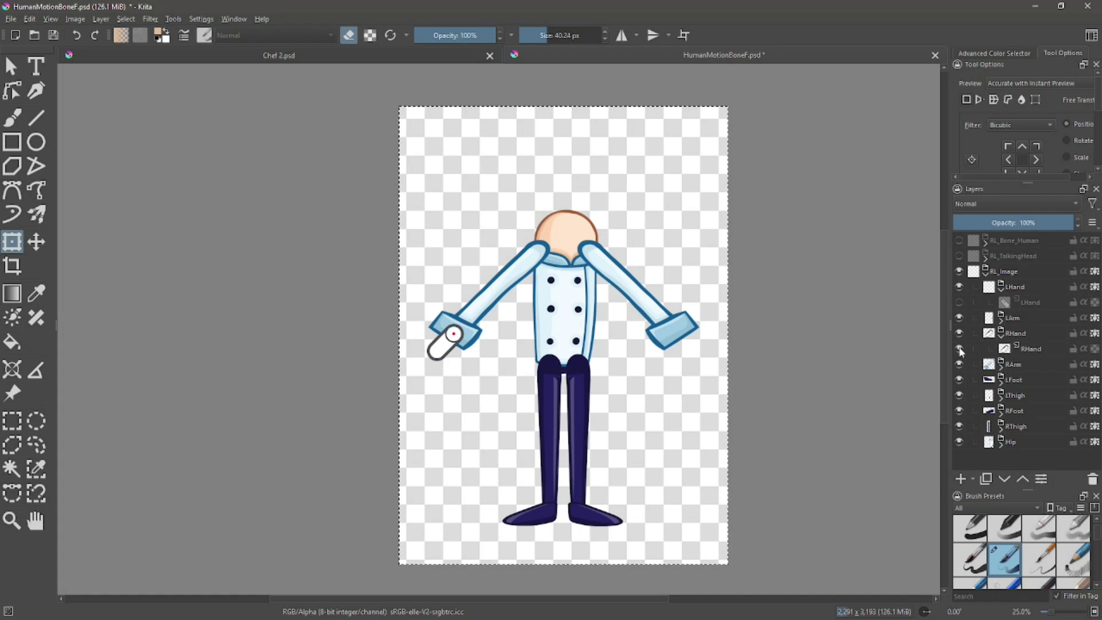
left_click(1027, 349)
- Copy the RHand layer from Chef 2.psd and paste it above the dummy's RHand layer in the template's RHand group
left_click(276, 55)
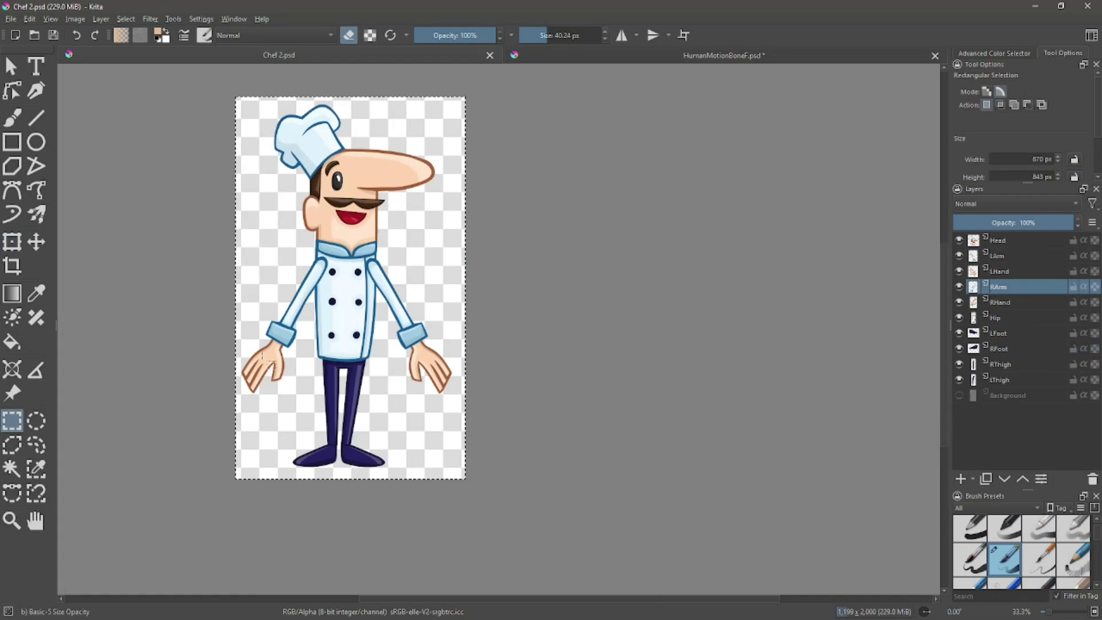
left_click(999, 303)
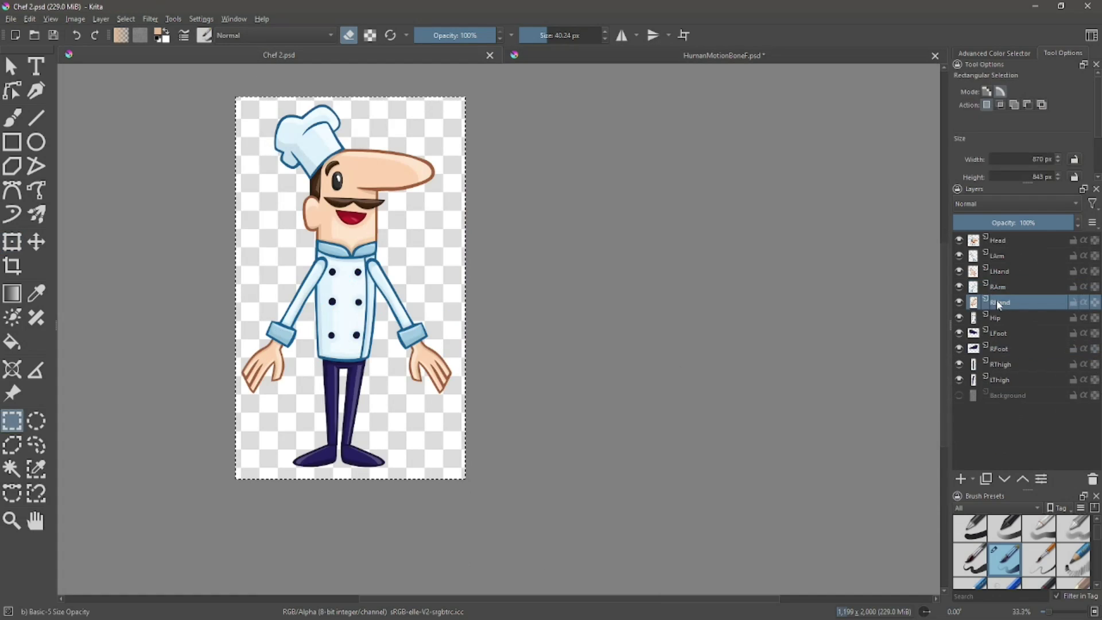
right_click(999, 304)
left_click(961, 365)
left_click(714, 55)
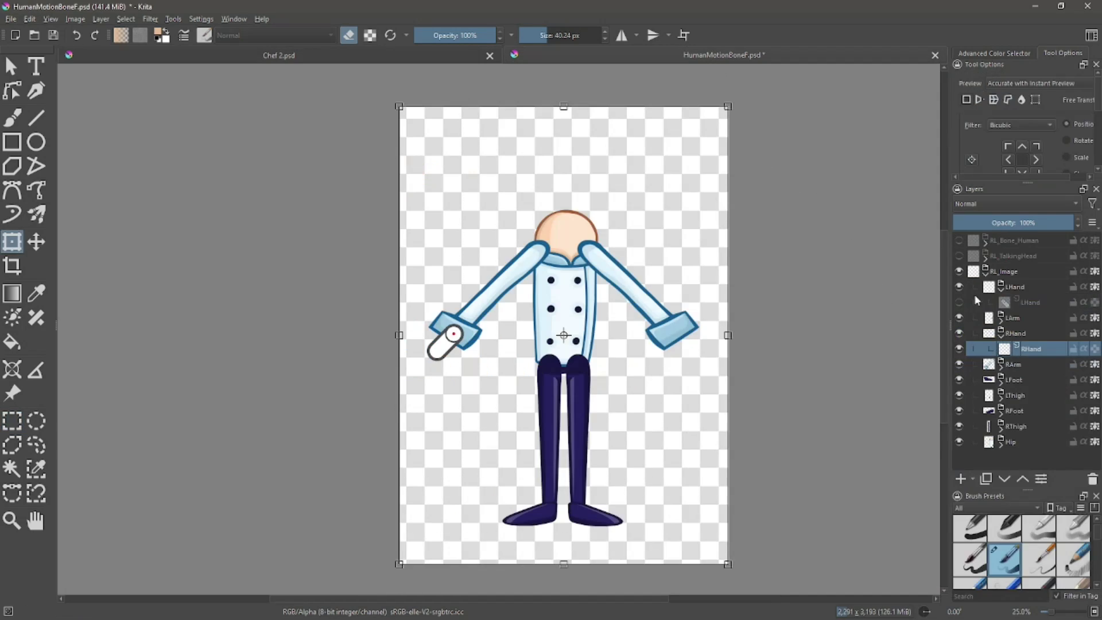
right_click(1047, 349)
left_click(976, 120)
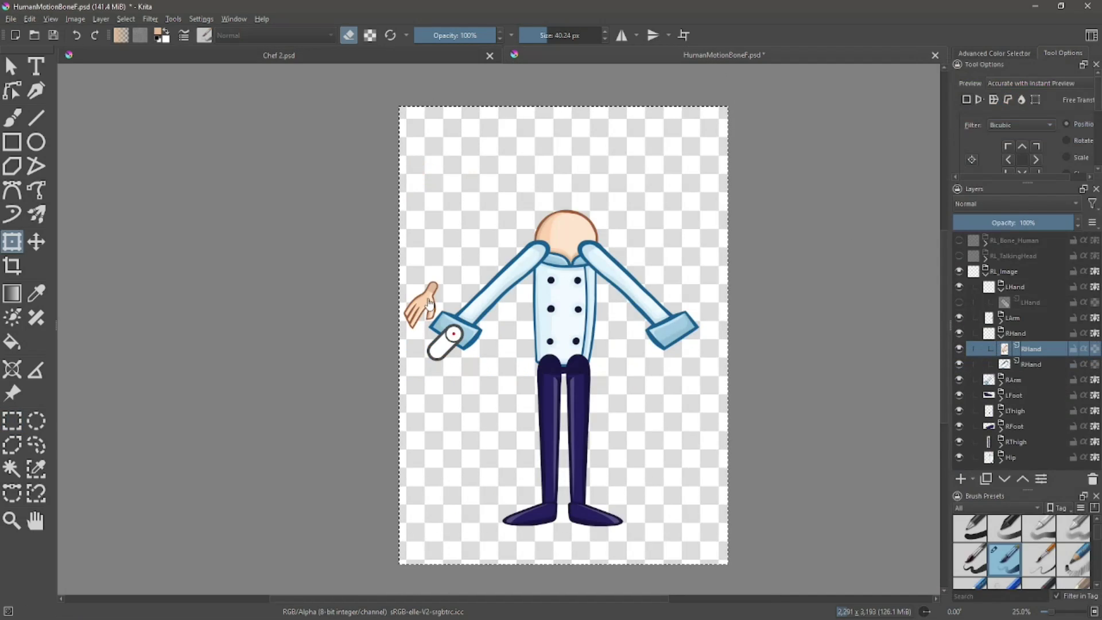
left_click_drag(445, 291, 463, 336)
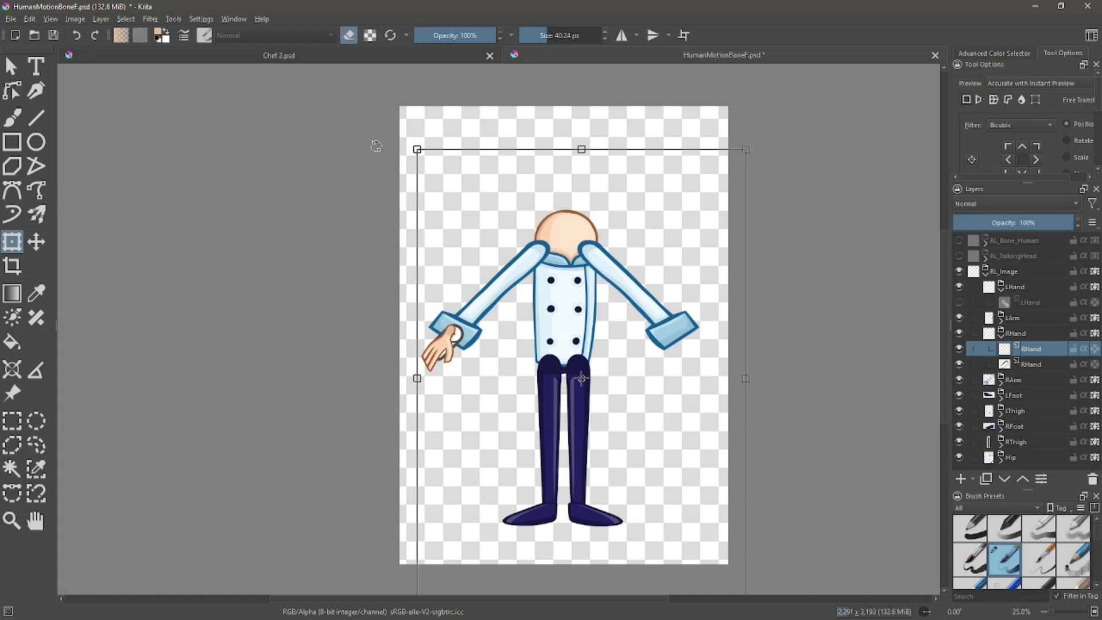
left_click_drag(326, 26, 538, 32)
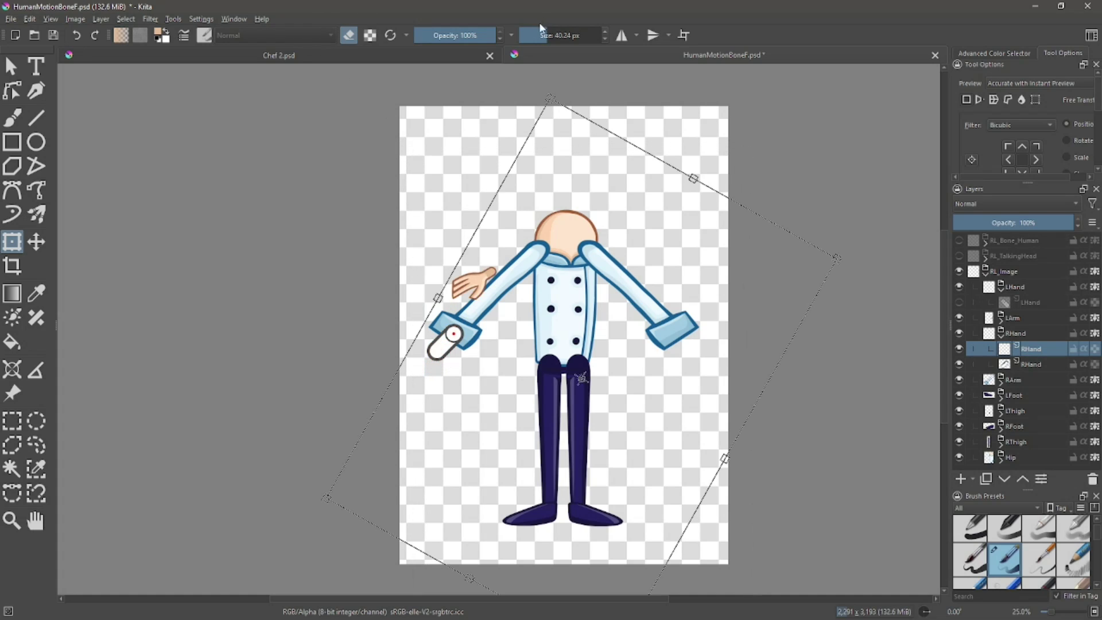
key("Return")
key("ctrl+a")
left_click(75, 35)
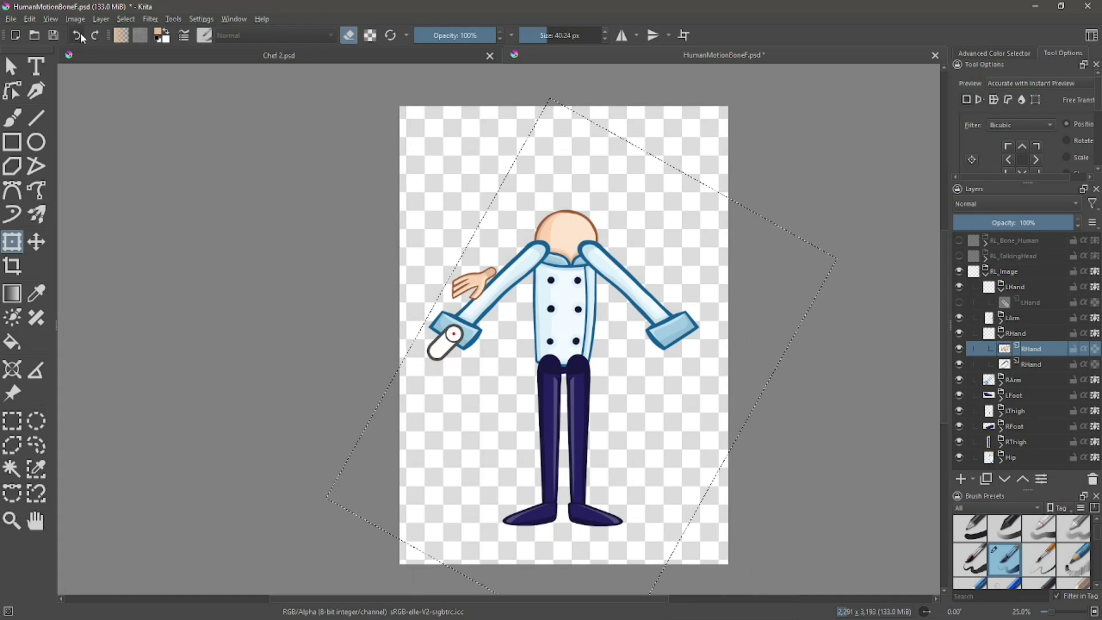
- Enlarge the chef's right hand, place its wrist over the dummy's right hand joint inside the cuff, and apply the transform
left_click(434, 304)
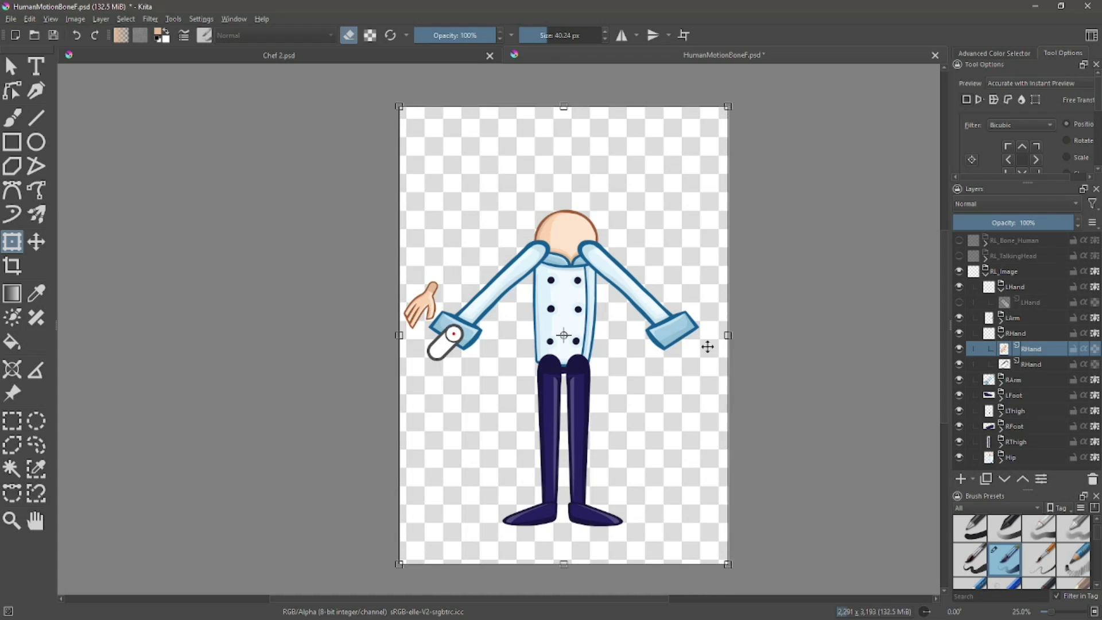
left_click_drag(728, 107, 831, 4)
left_click_drag(667, 223, 677, 326)
left_click_drag(842, 107, 888, 34)
left_click_drag(744, 219, 741, 263)
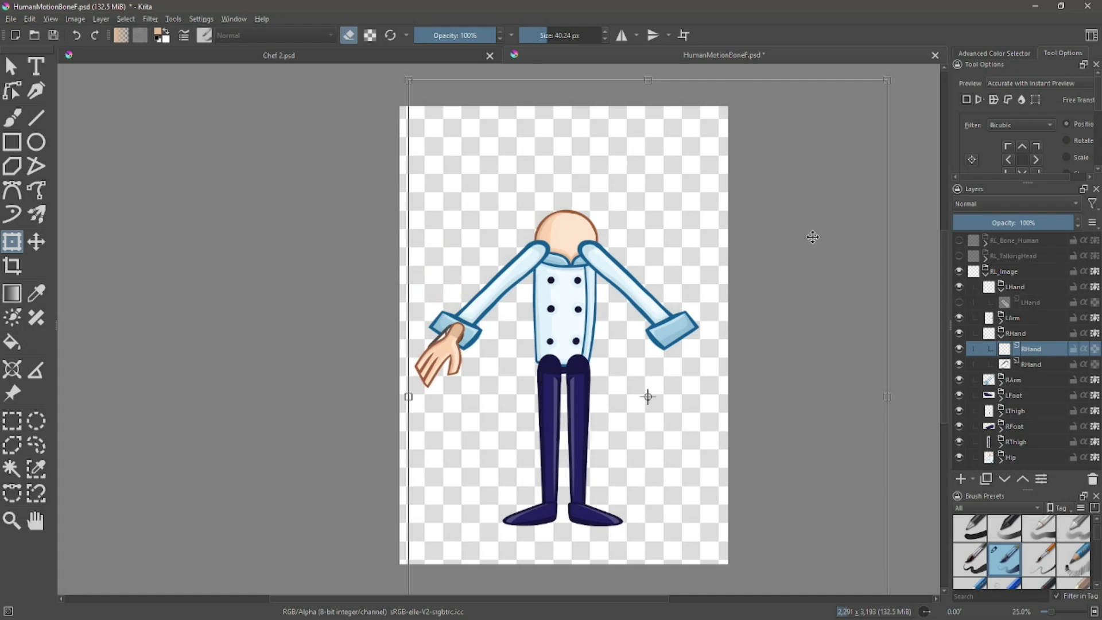
left_click_drag(813, 237, 808, 241)
key("Return")
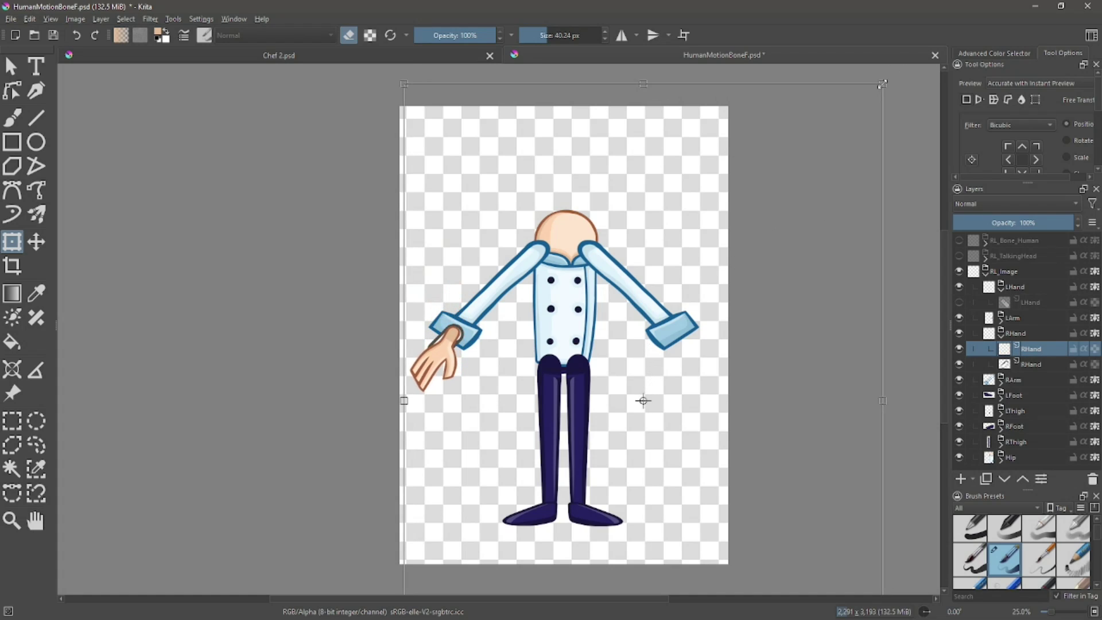
left_click_drag(882, 84, 854, 118)
left_click_drag(824, 178, 827, 162)
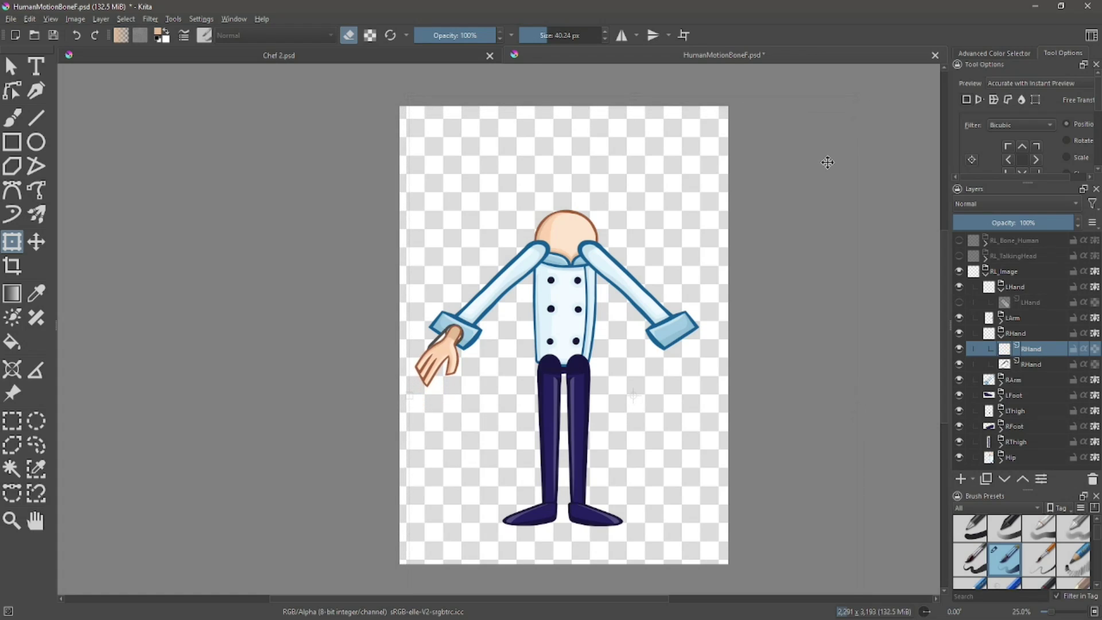
key("Return")
key("ctrl+a")
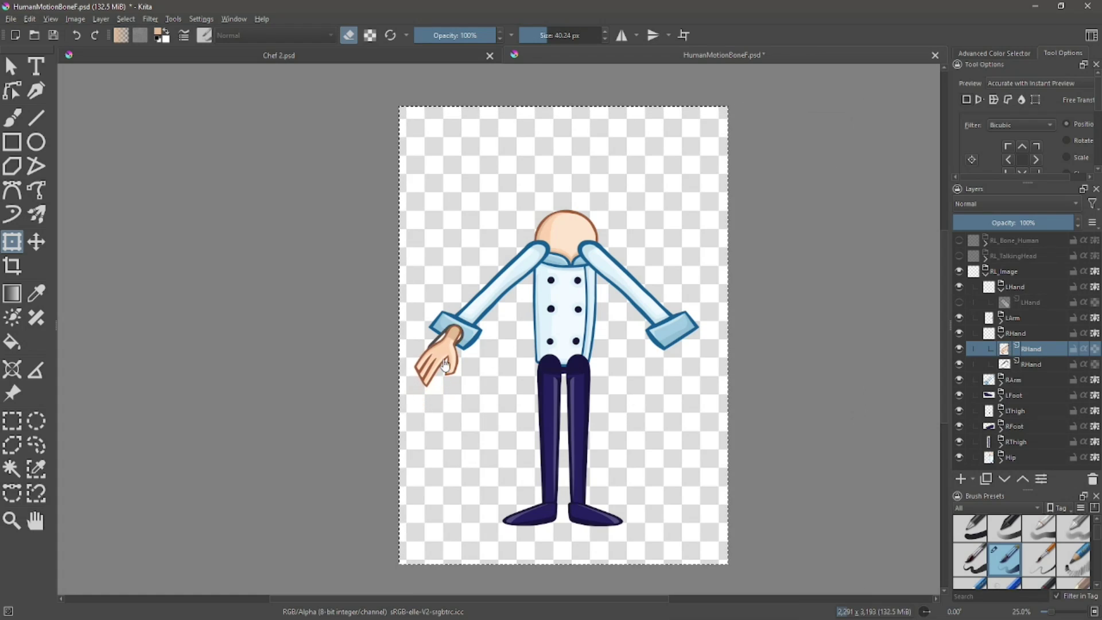
- Delete the dummy's RHand layer, and copy the chef's RHand layer into the LHand group above the dummy's LHand layer
left_click(1031, 365)
left_click(1092, 480)
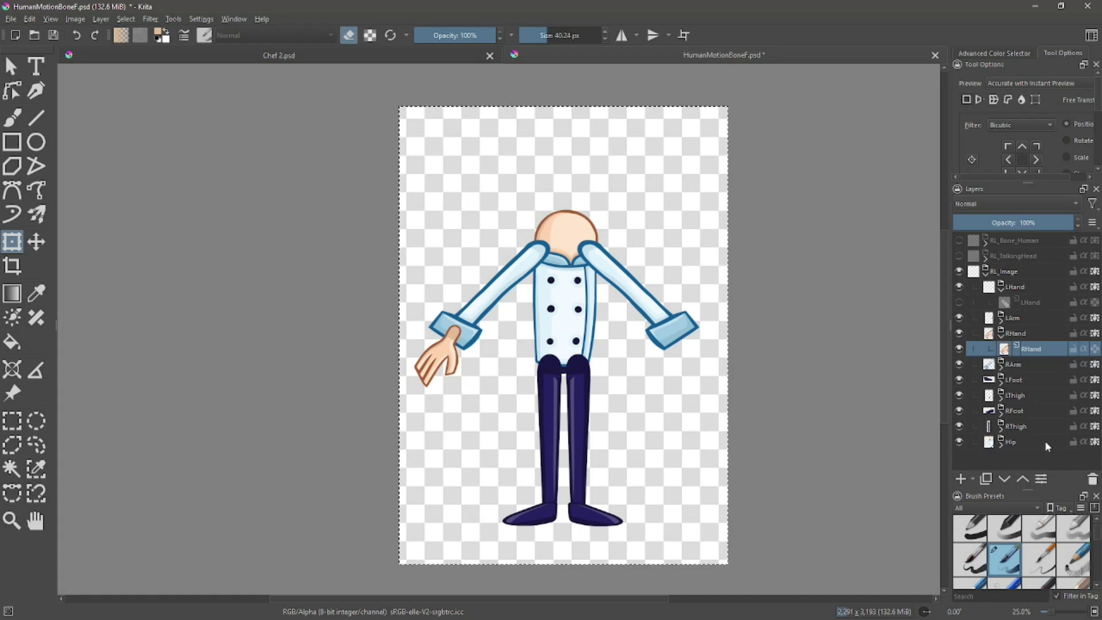
right_click(1039, 357)
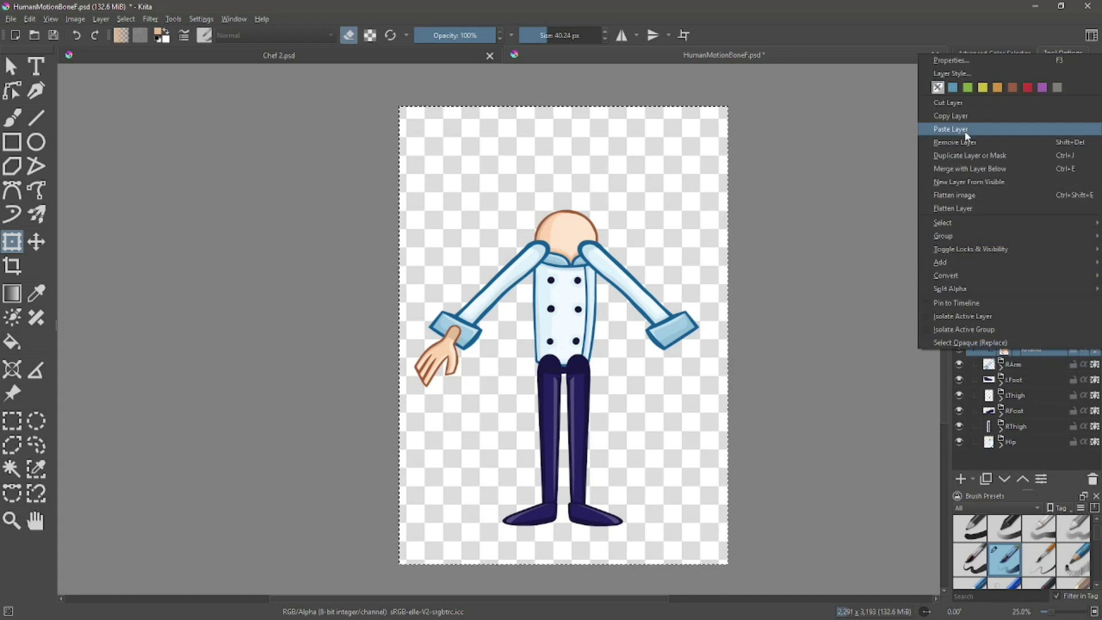
key("Escape")
right_click(1026, 303)
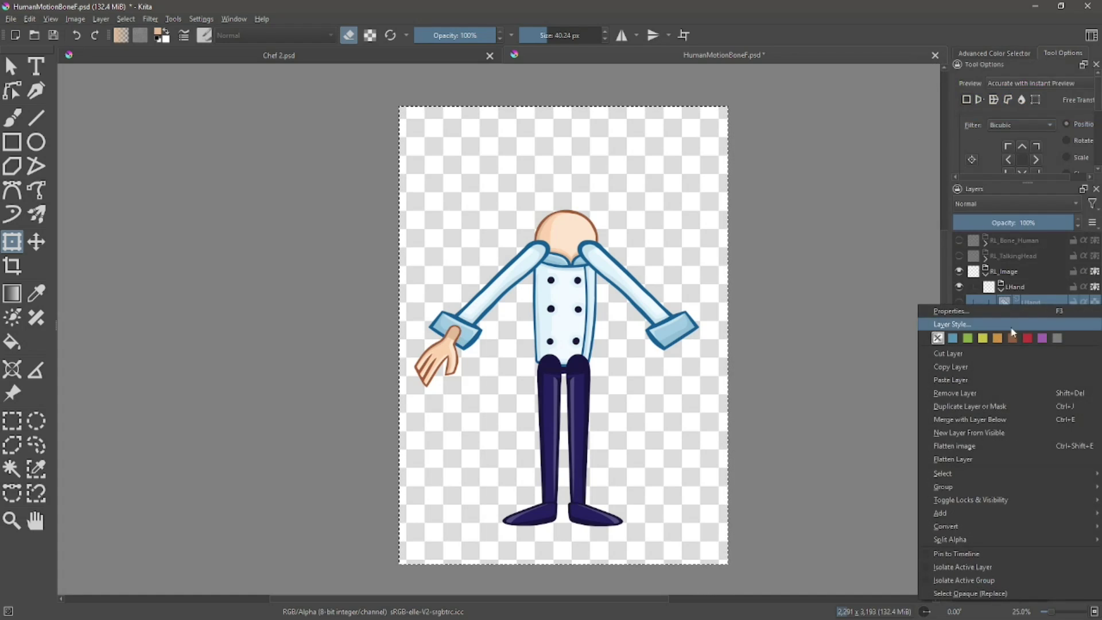
left_click(952, 380)
- Mirror the copied RHand layer in the LHand group horizontally and delete the dummy's LHand layer
left_click(107, 22)
left_click(304, 129)
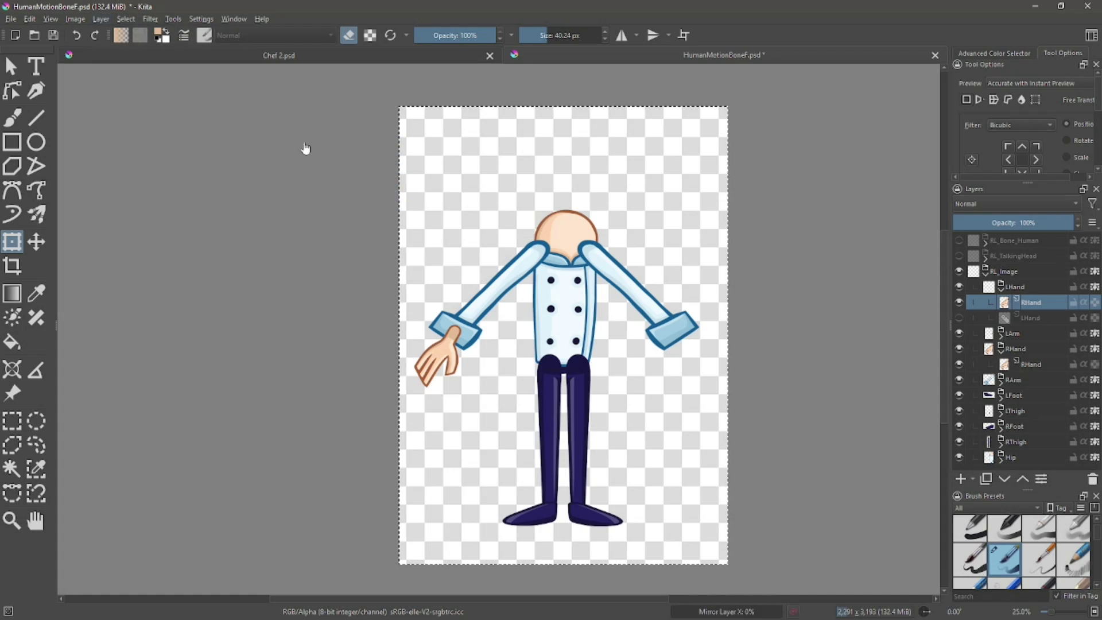
left_click(1034, 318)
left_click(1092, 480)
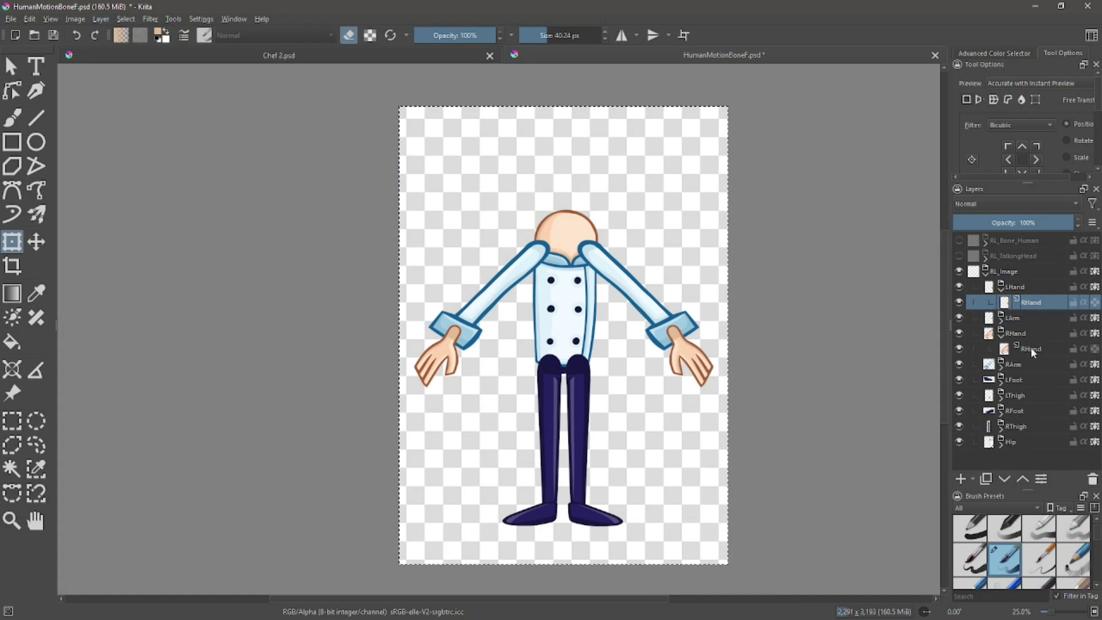
- Collapse both hand groups and reorder them so LHand sits directly below LArm and RHand directly below RArm
key("shift+Delete")
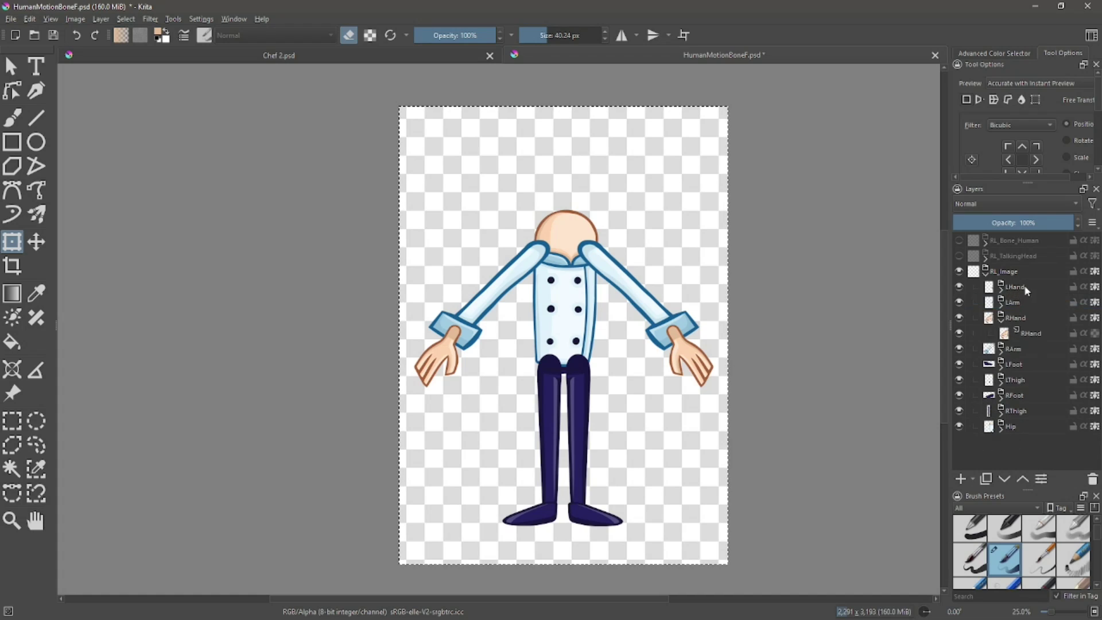
left_click_drag(1013, 286, 1027, 311)
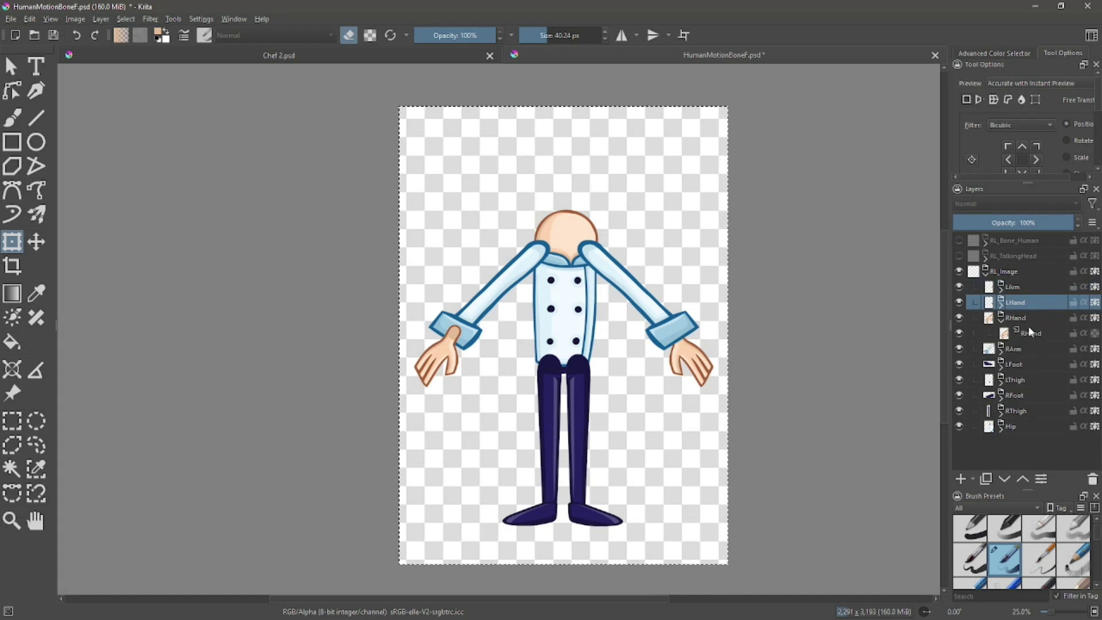
left_click(1001, 321)
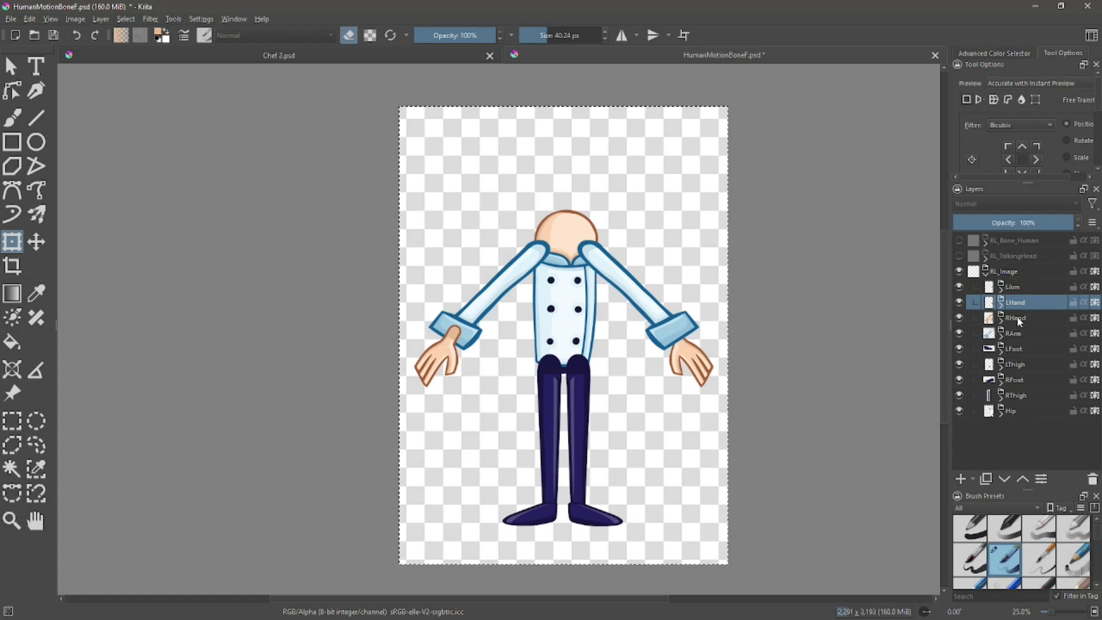
left_click_drag(1019, 321, 1026, 338)
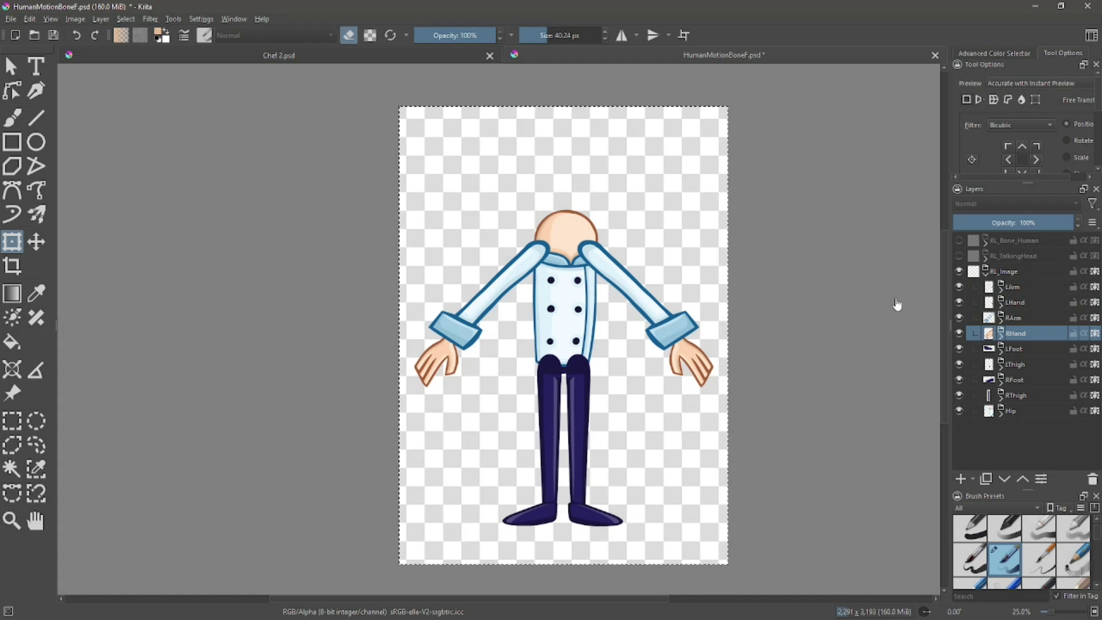
- Collapse the RL_Image group, then show and expand the RL_TalkingHead group with its HeadBone and Center subgroups collapsed
left_click(986, 275)
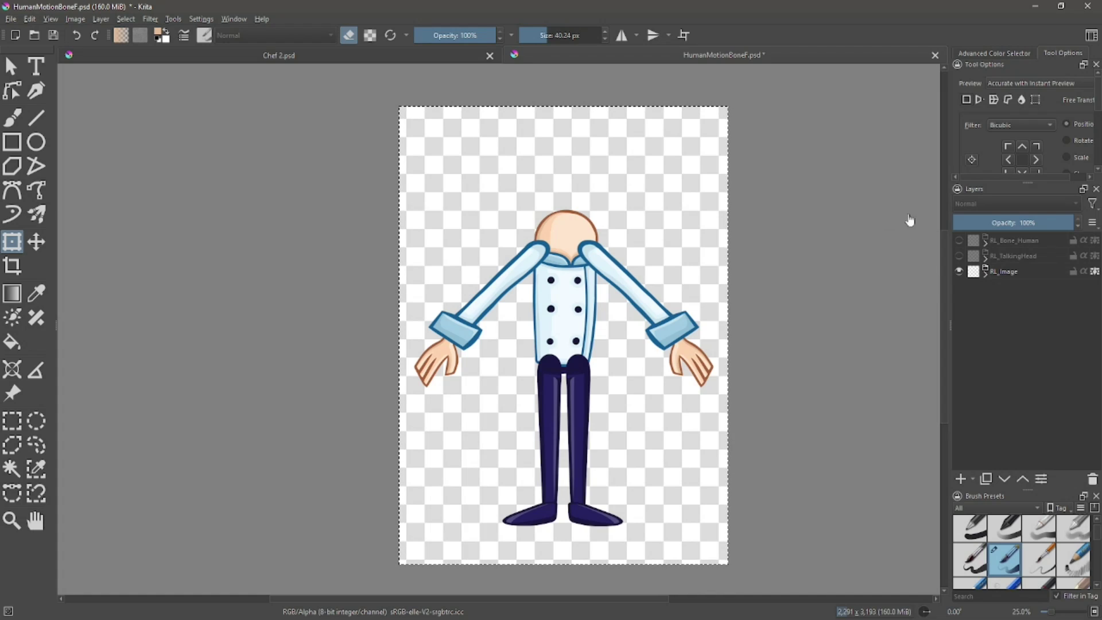
left_click(958, 256)
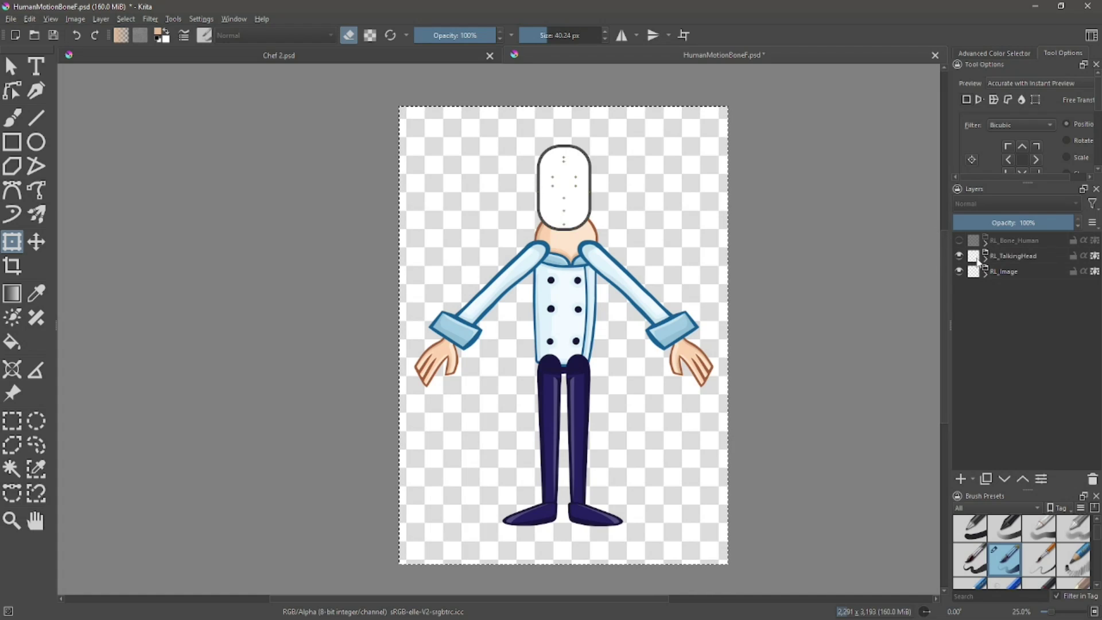
left_click(985, 260)
left_click(1000, 277)
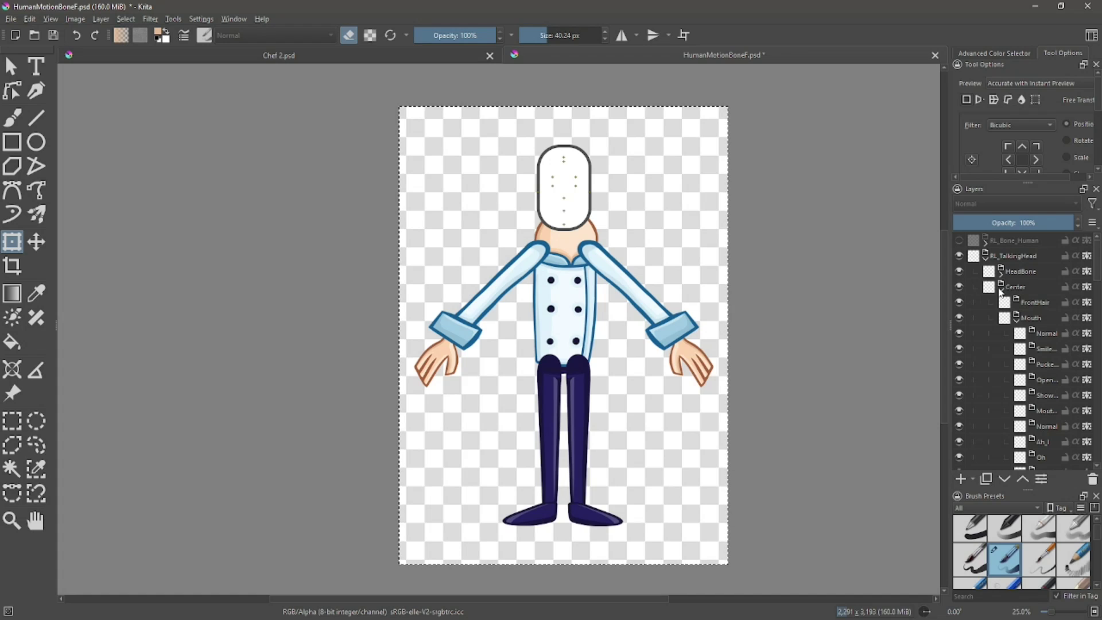
left_click(1005, 291)
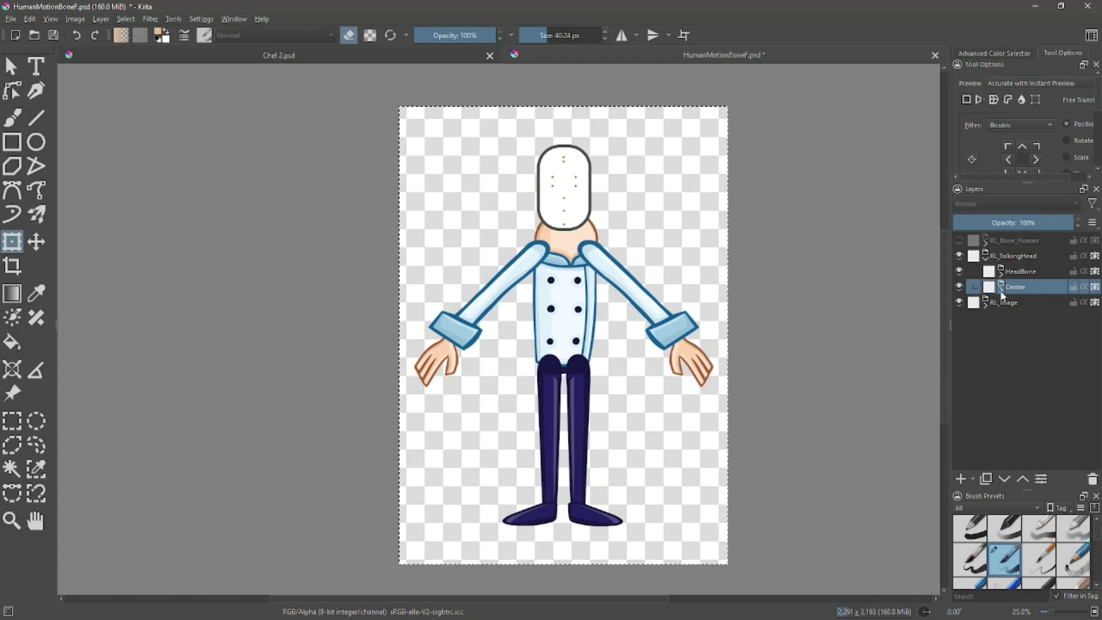
- Expand the Center group and hide the HeadBone group so the dummy head's bone markers are out of the way
left_click(958, 288)
left_click(957, 288)
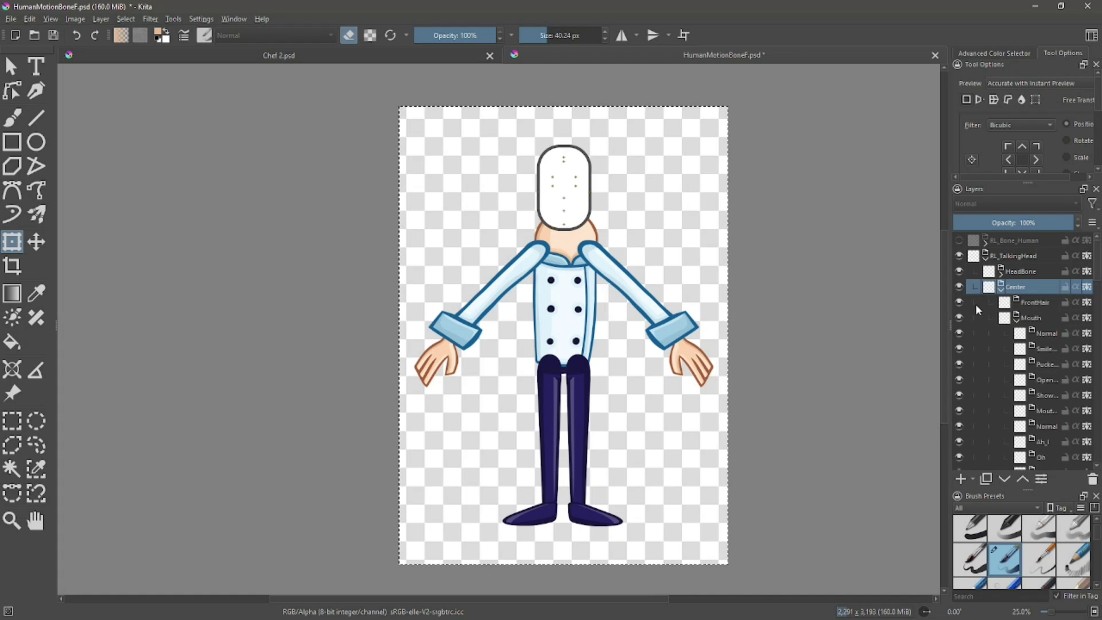
left_click(957, 271)
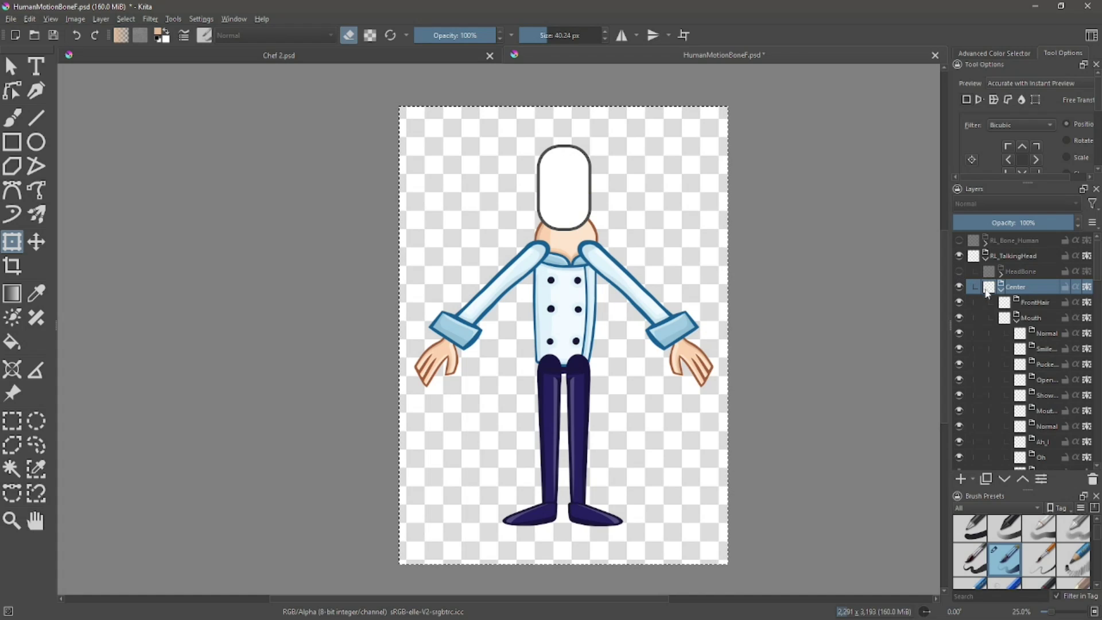
- Collapse the Mouth, Nose, RightBrow, LeftBrow, RightEye and LeftEye subgroups inside the Center group
left_click(1019, 320)
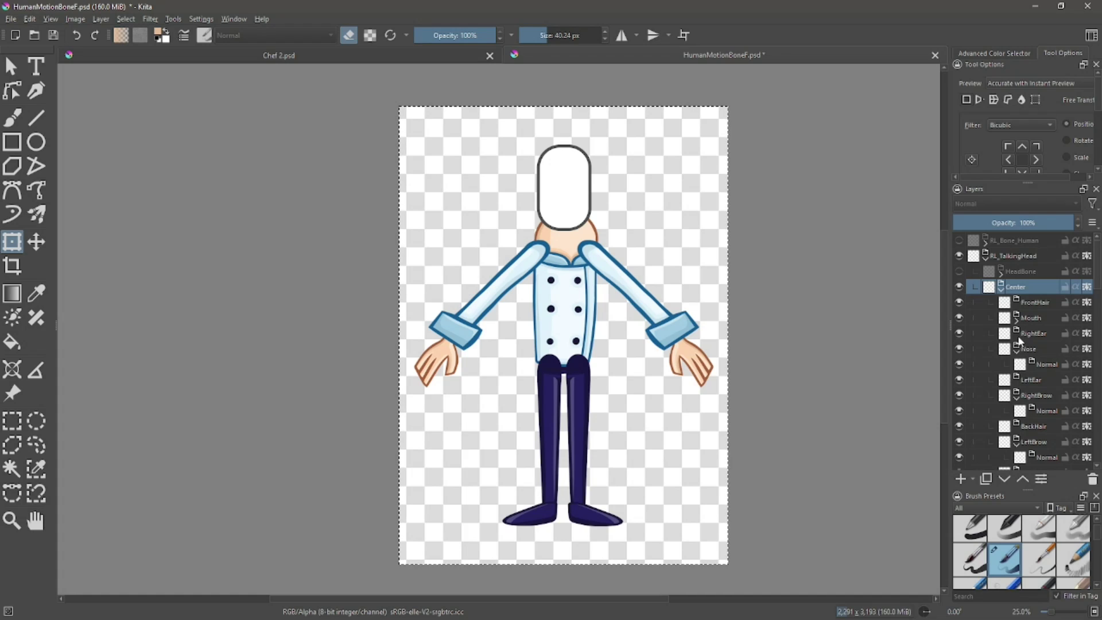
left_click(1018, 352)
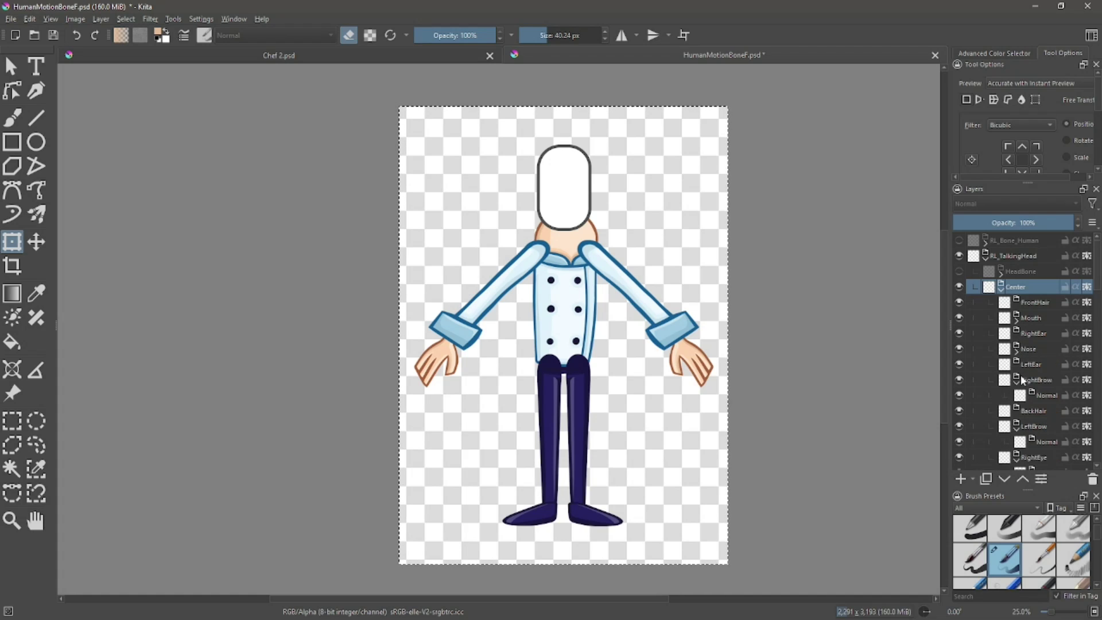
left_click(1017, 380)
left_click(1017, 413)
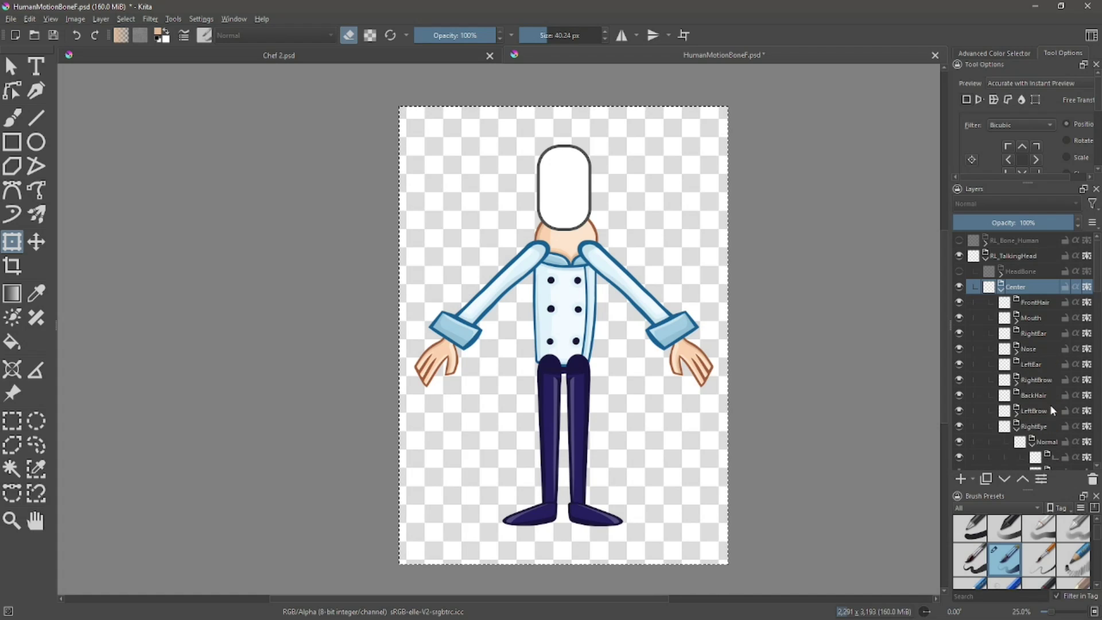
scroll(1017, 401, "down", 2)
left_click(1016, 345)
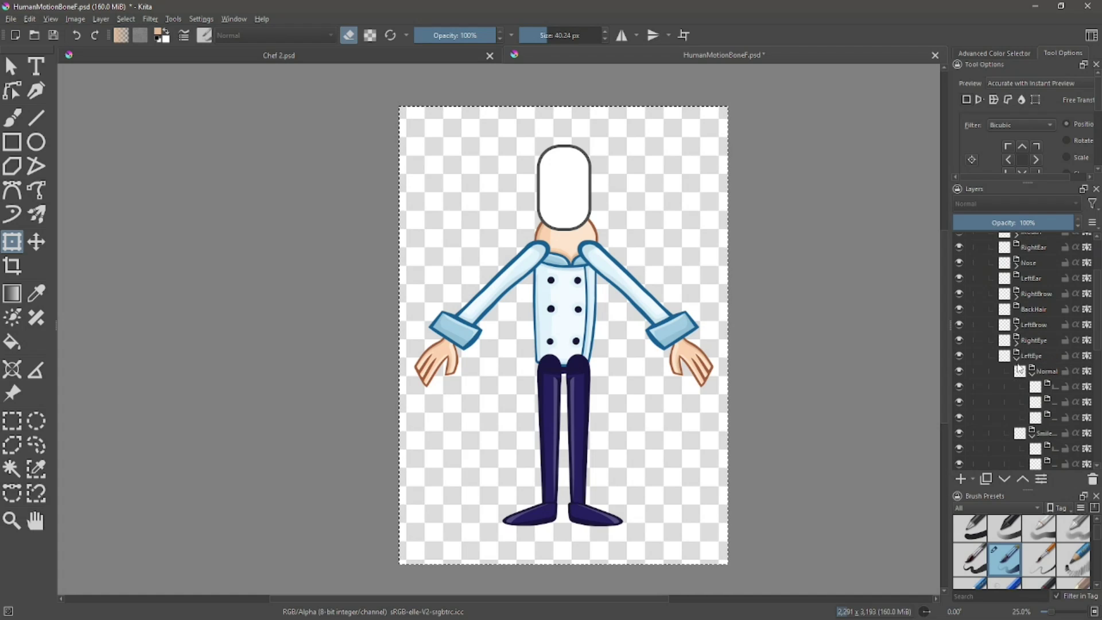
scroll(1019, 362, "up", 1)
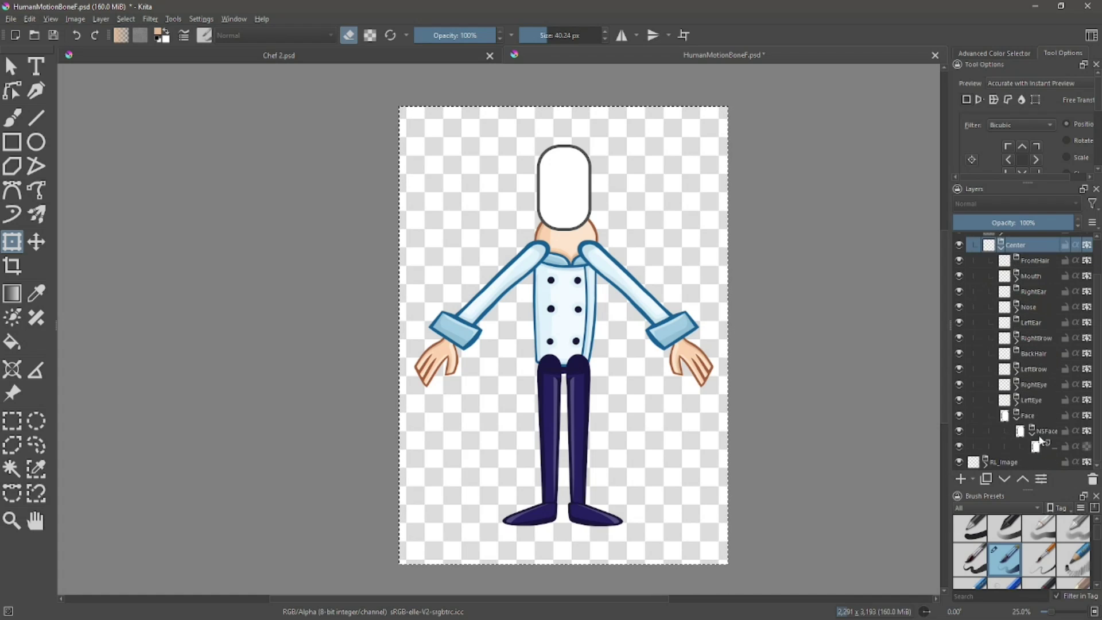
- Toggle the visibility of the NSFace group and the layer inside it to check which part holds the dummy's face
left_click(1041, 435)
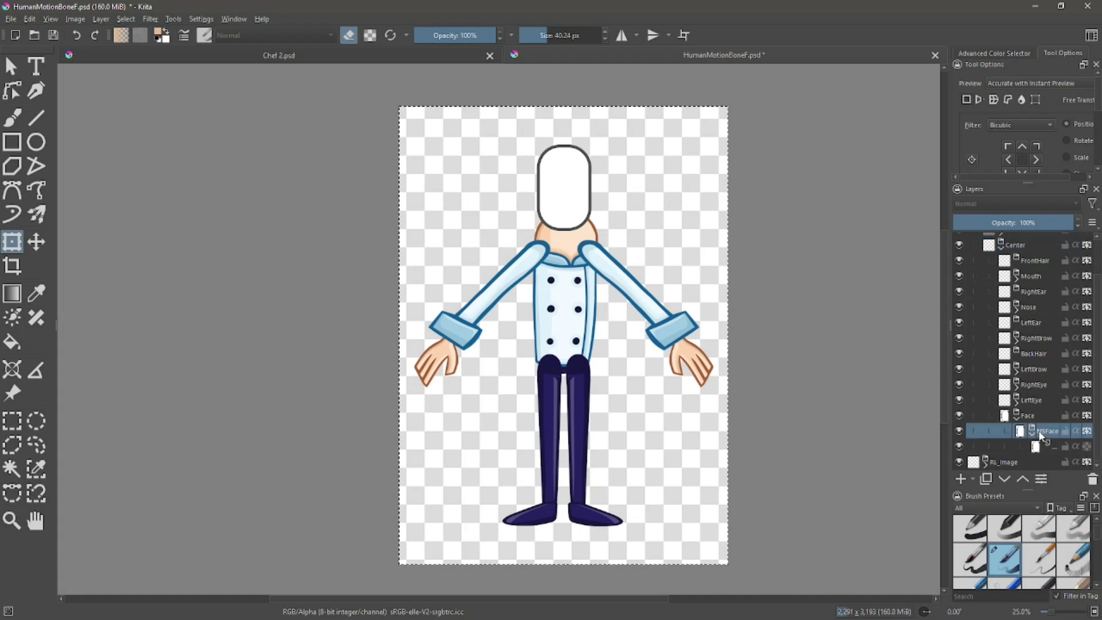
left_click(961, 431)
left_click(961, 431)
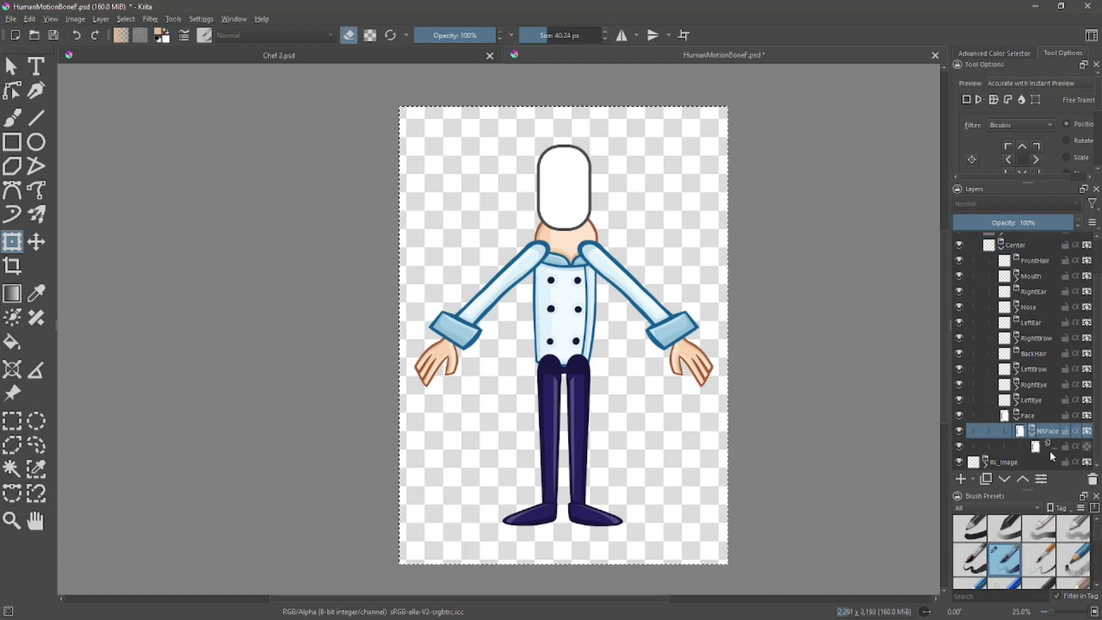
left_click(1032, 446)
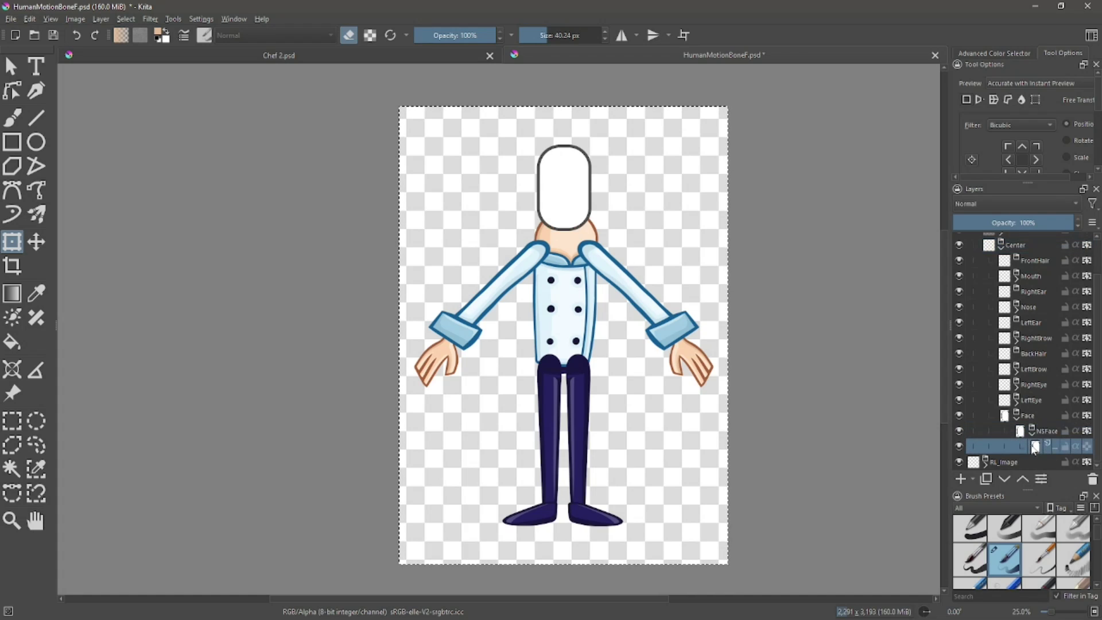
left_click(959, 446)
left_click(959, 446)
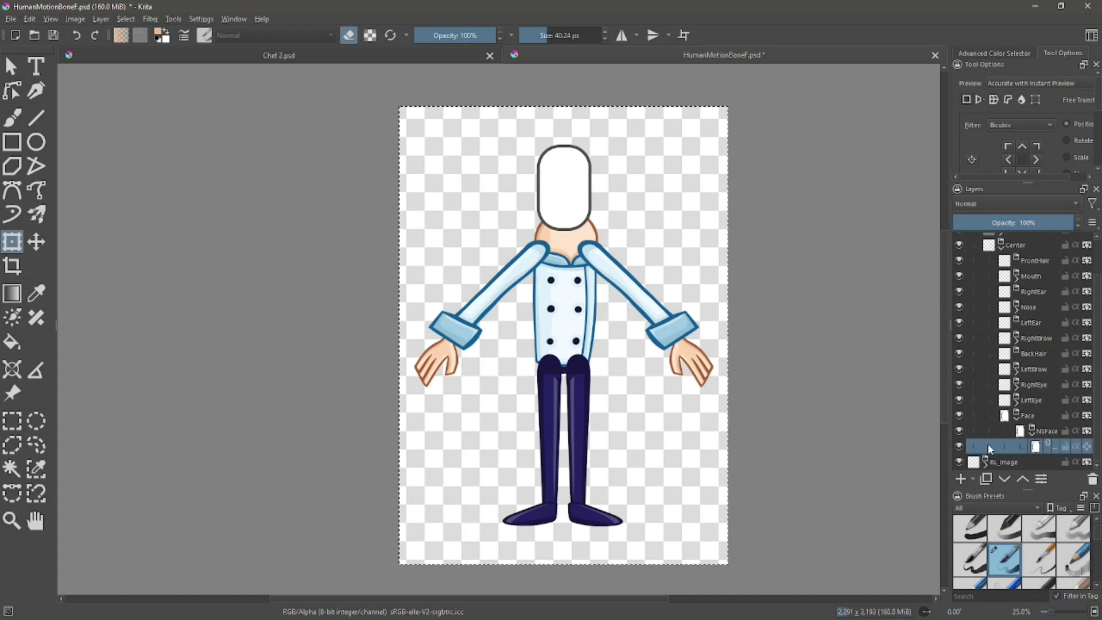
- Copy the Head layer from Chef 2.psd and paste it above the dummy face layer in HumanMotionBoneF.psd's NSFace group
left_click(290, 54)
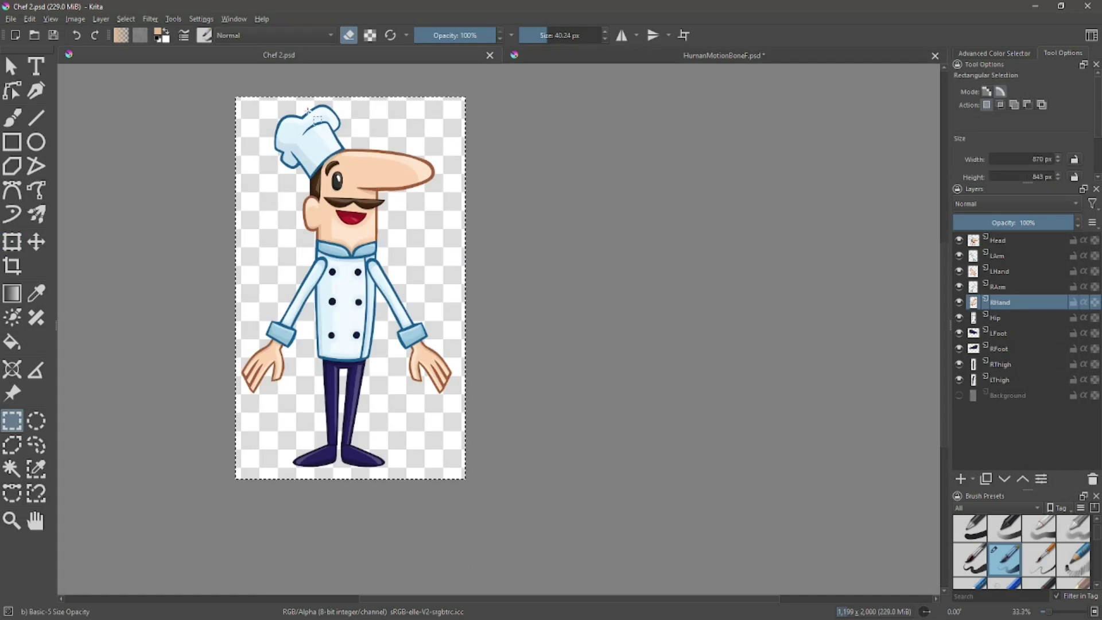
left_click(1001, 242)
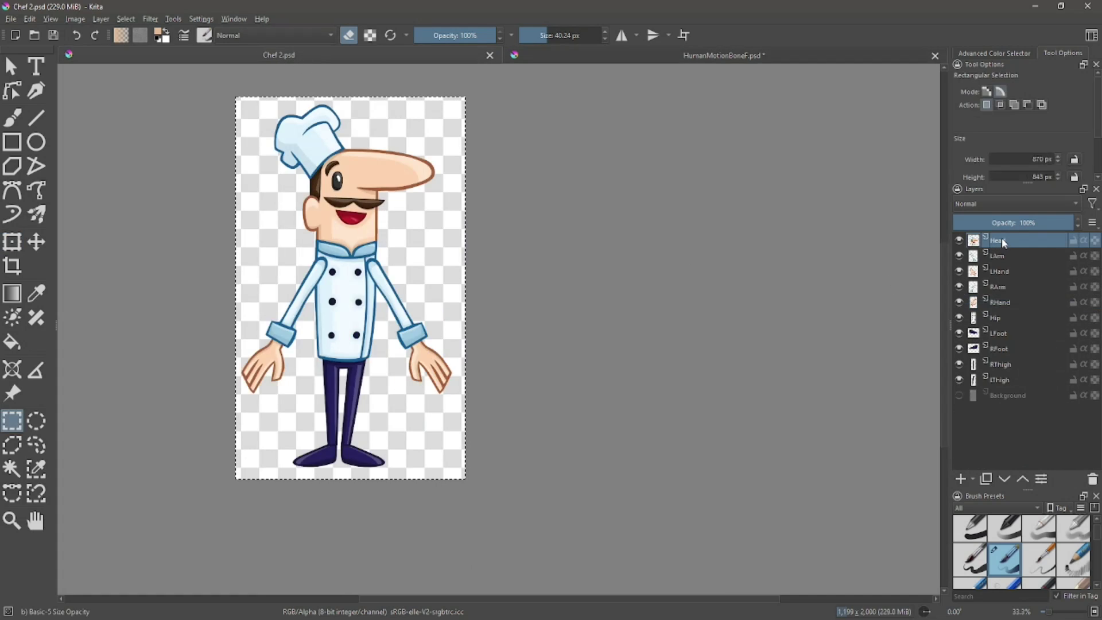
right_click(1003, 243)
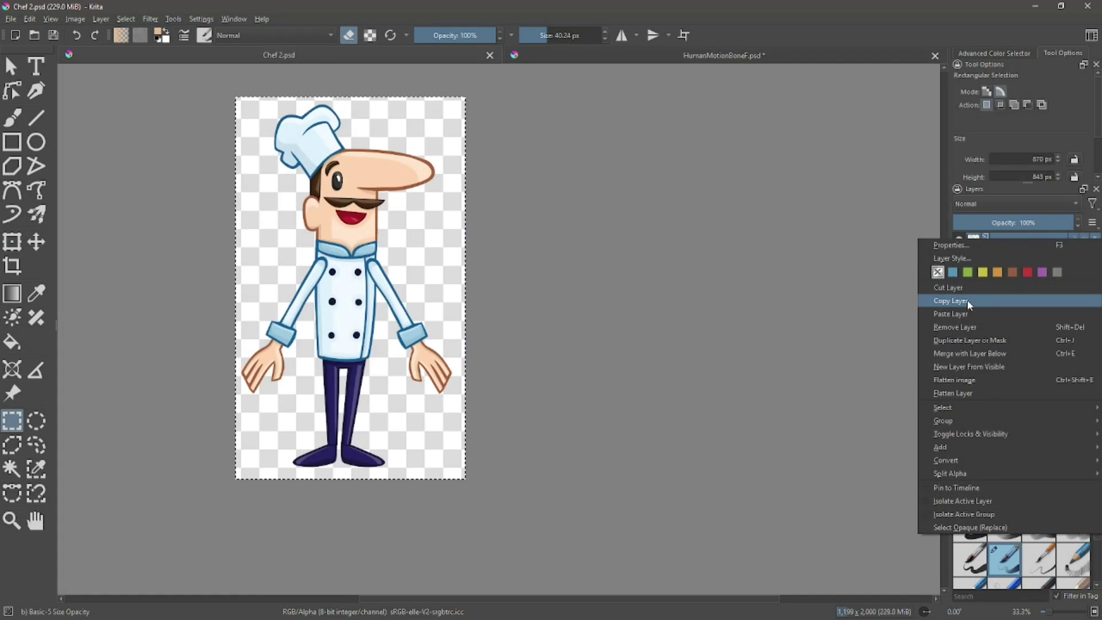
left_click(969, 301)
left_click(723, 56)
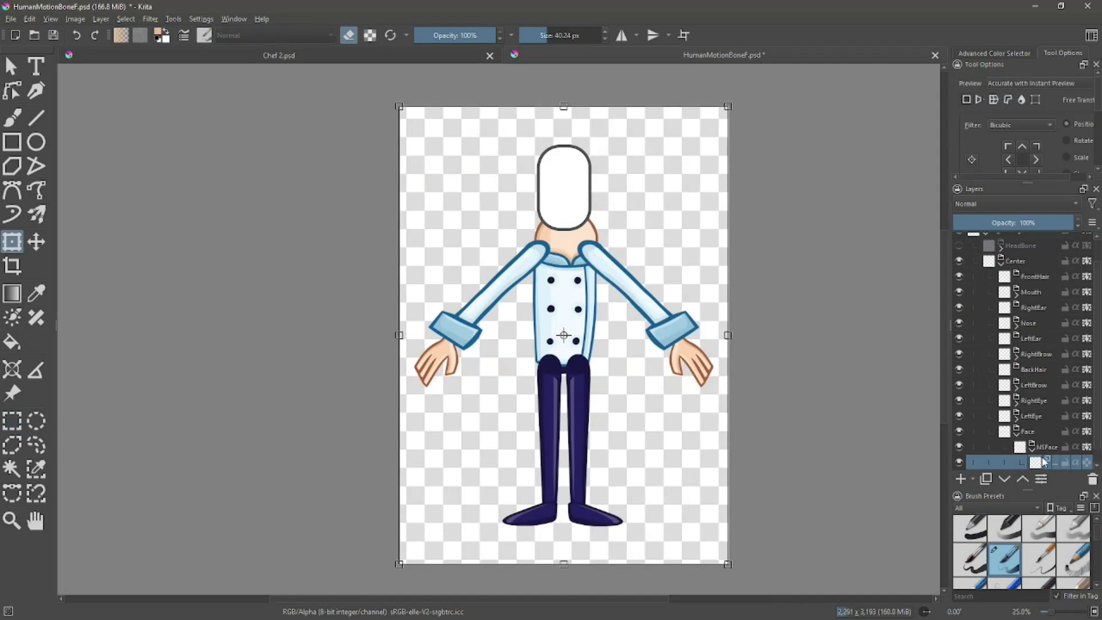
right_click(1046, 463)
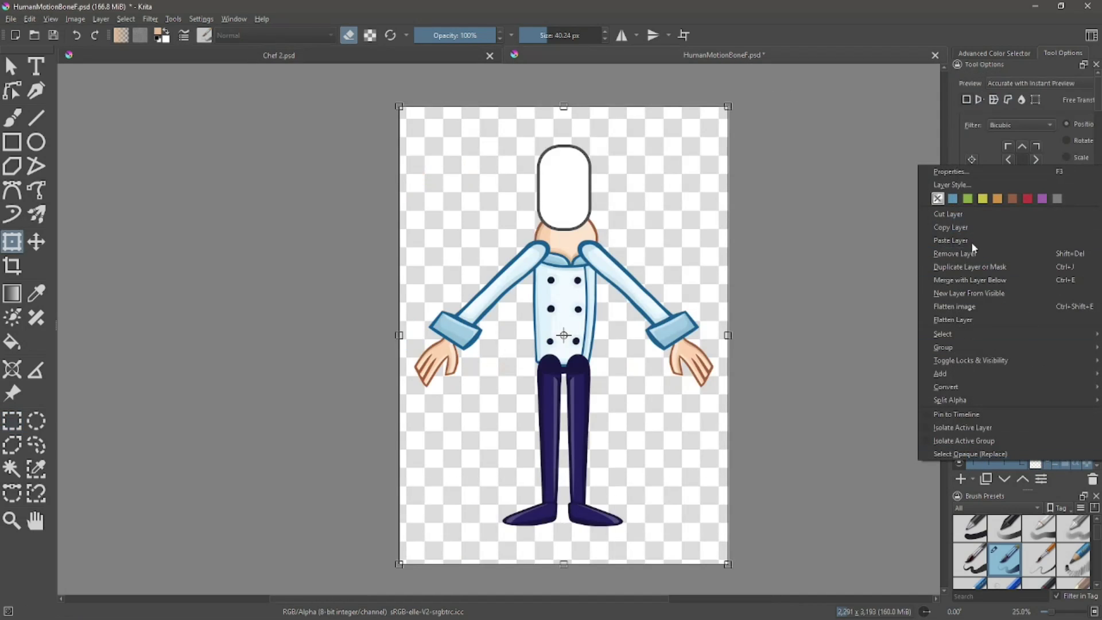
left_click(969, 241)
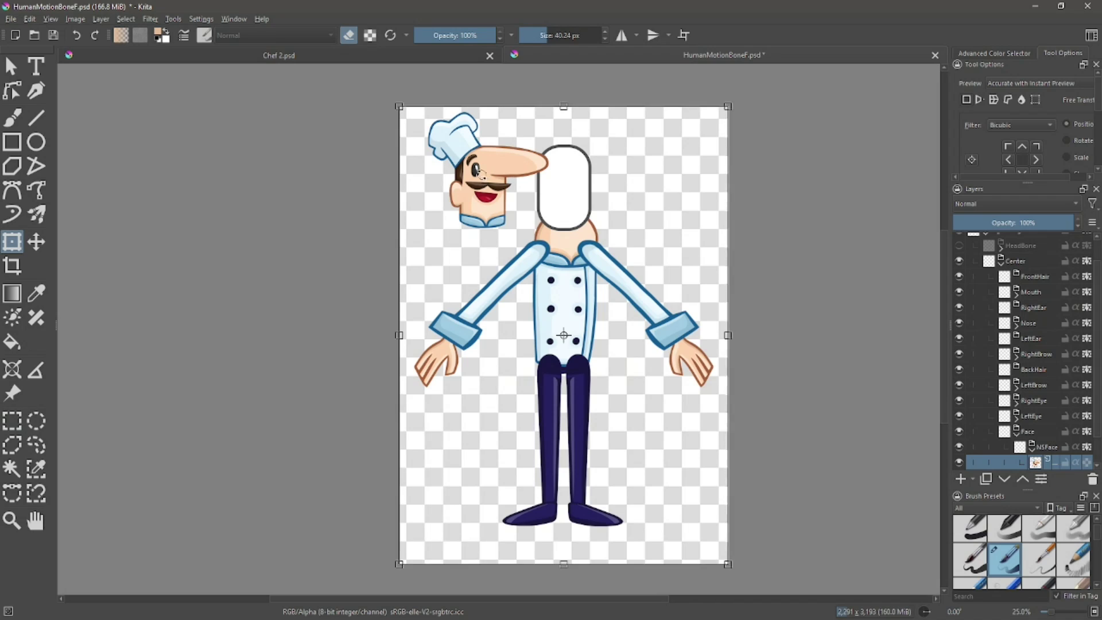
- Move the pasted chef head onto the neck and enlarge it so its collar fits the shoulders and the hat stays within the canvas
key("Return")
left_click(534, 144)
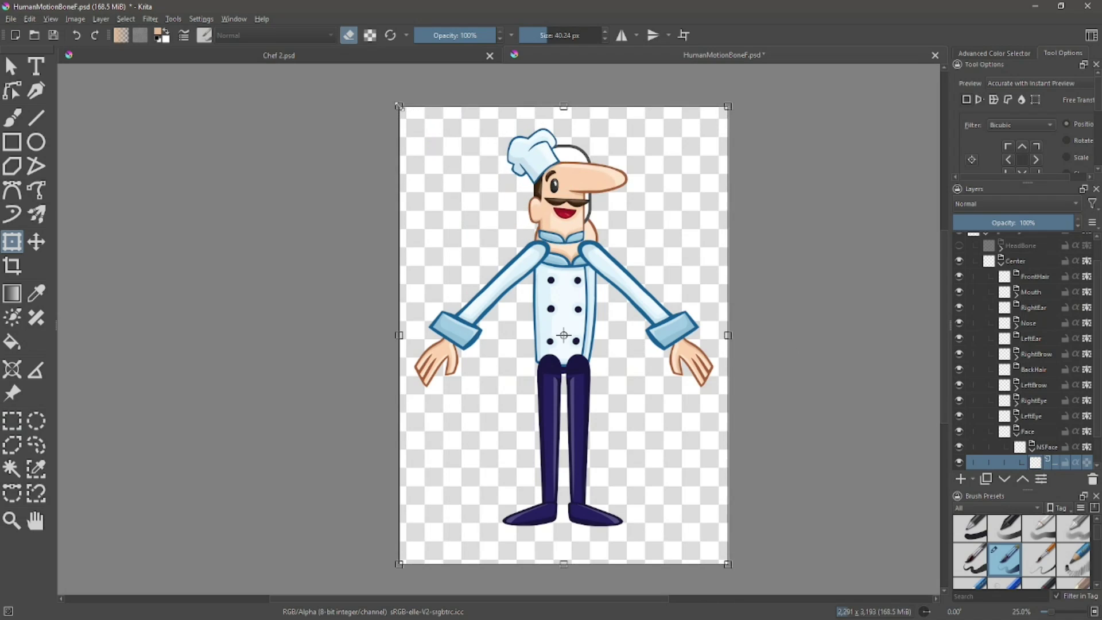
left_click_drag(399, 106, 350, 23)
left_click_drag(579, 151, 607, 234)
left_click_drag(756, 103, 818, 18)
left_click_drag(710, 161, 677, 224)
left_click_drag(785, 76, 855, 7)
left_click_drag(704, 150, 683, 224)
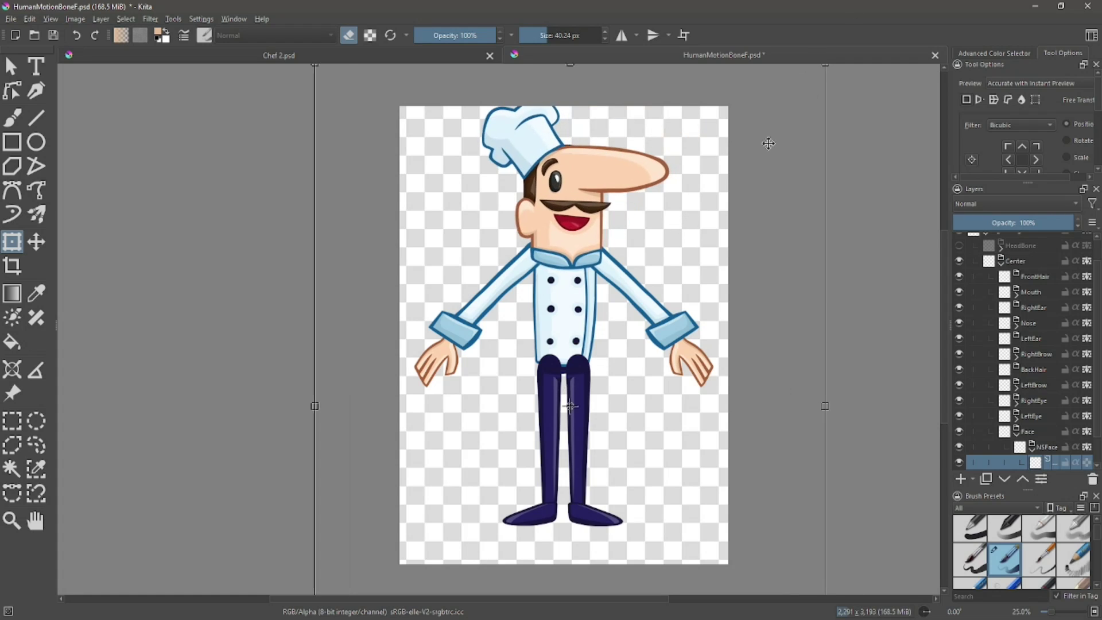
scroll(767, 145, "down", 1)
left_click_drag(791, 109, 710, 166)
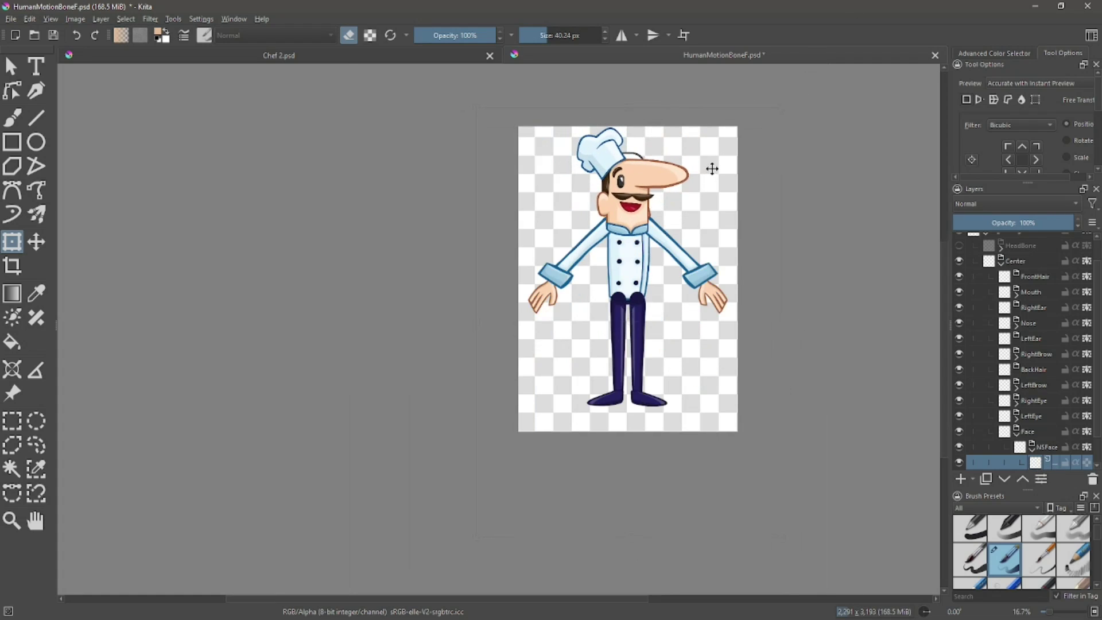
- Remove the dummy face layer below the chef's head in the NSFace group and collapse the Face group
scroll(1037, 448, "down", 1)
left_click(1037, 447)
right_click(1037, 447)
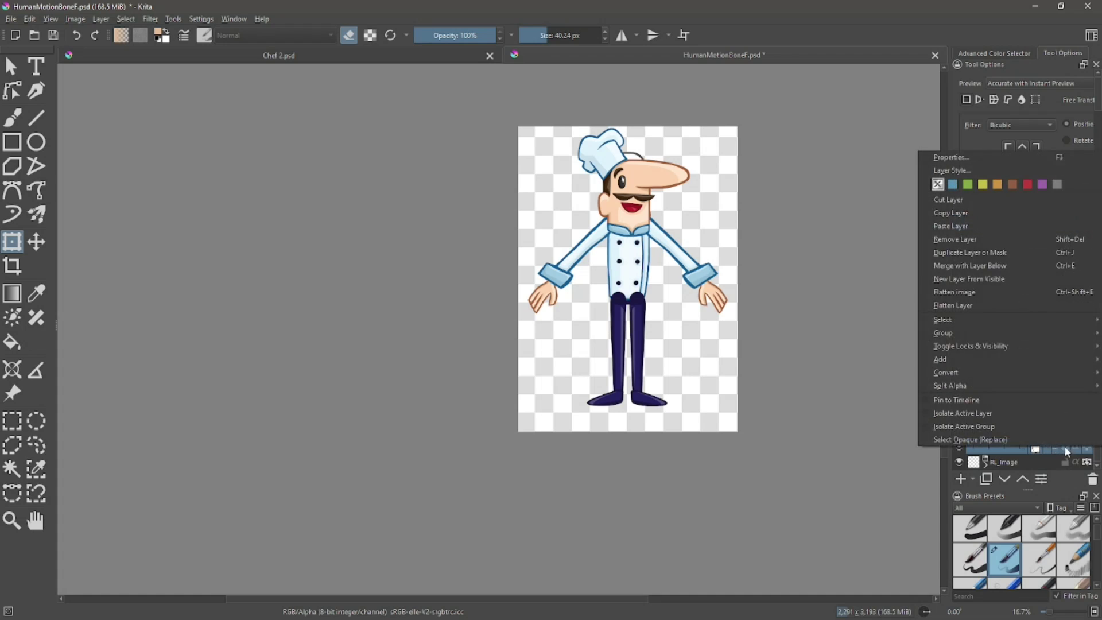
left_click(966, 252)
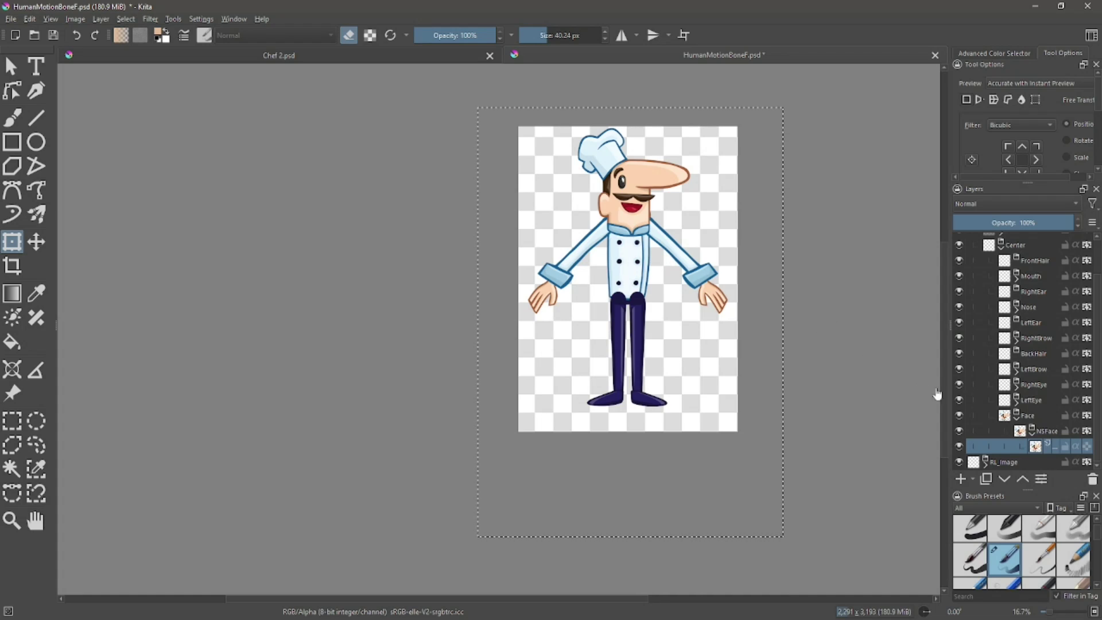
left_click(1016, 420)
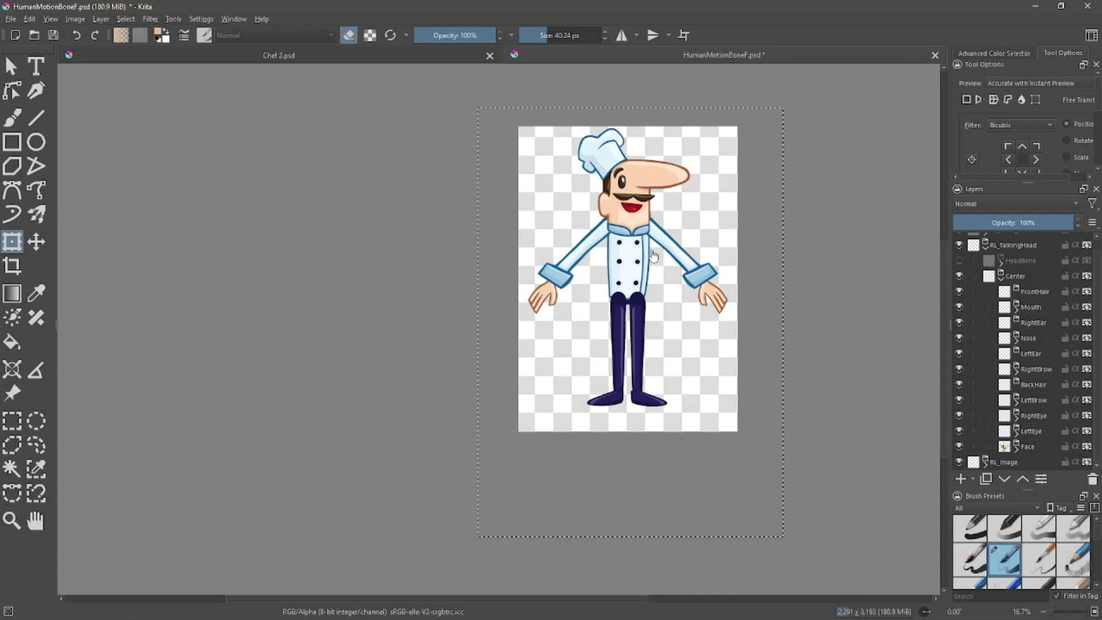
- Nudge the chef's head slightly upward, apply the transform, and save HumanMotionBoneF.psd as a Photoshop image
left_click_drag(629, 207, 631, 204)
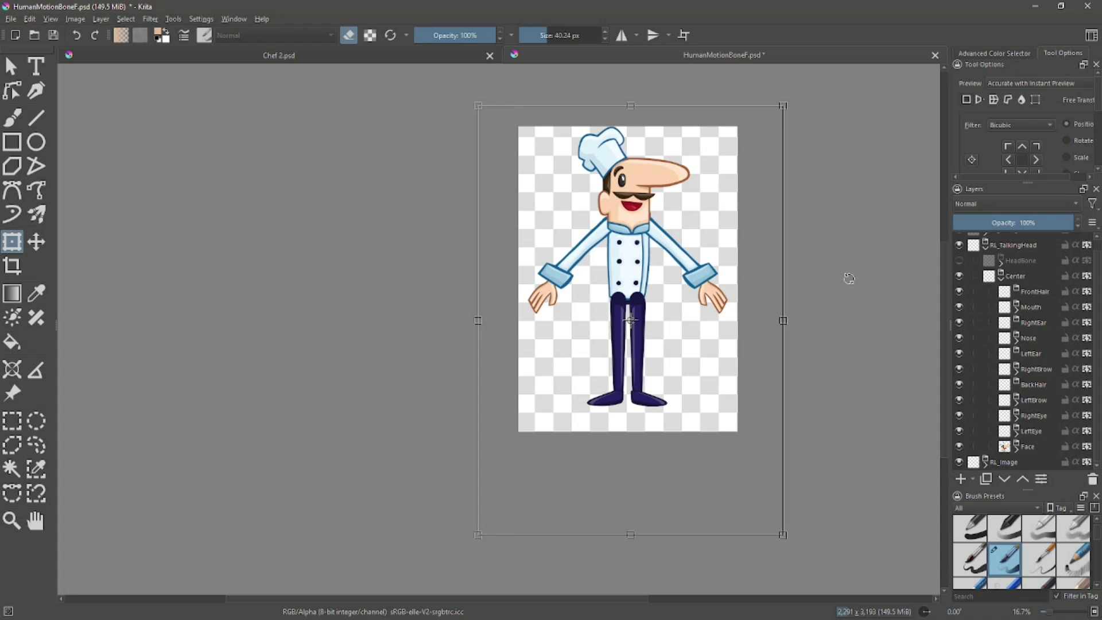
key("Return")
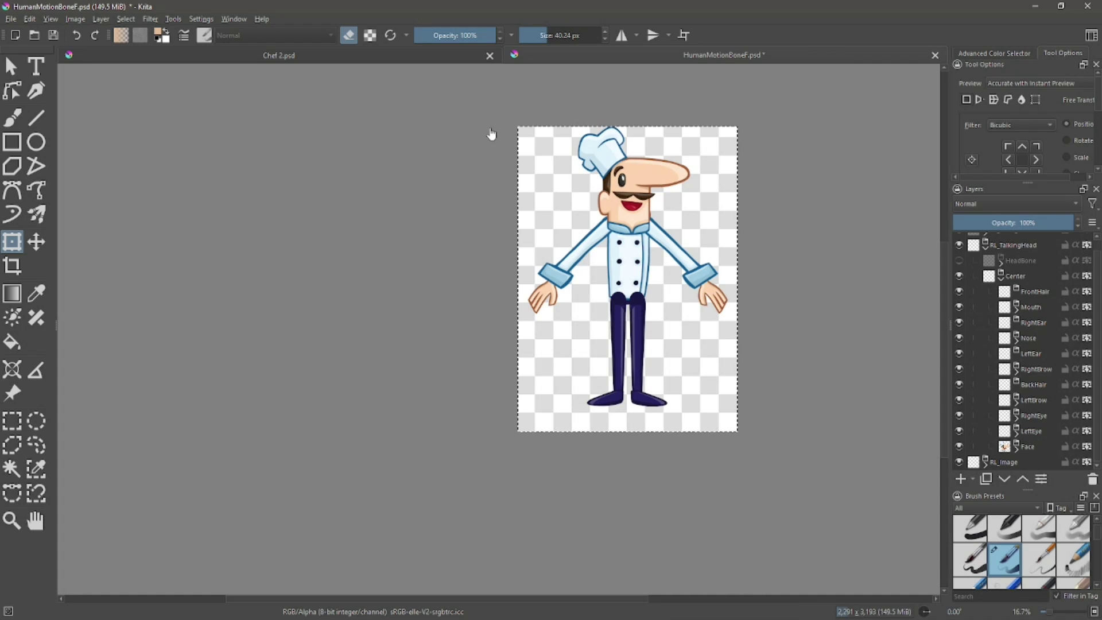
left_click(53, 36)
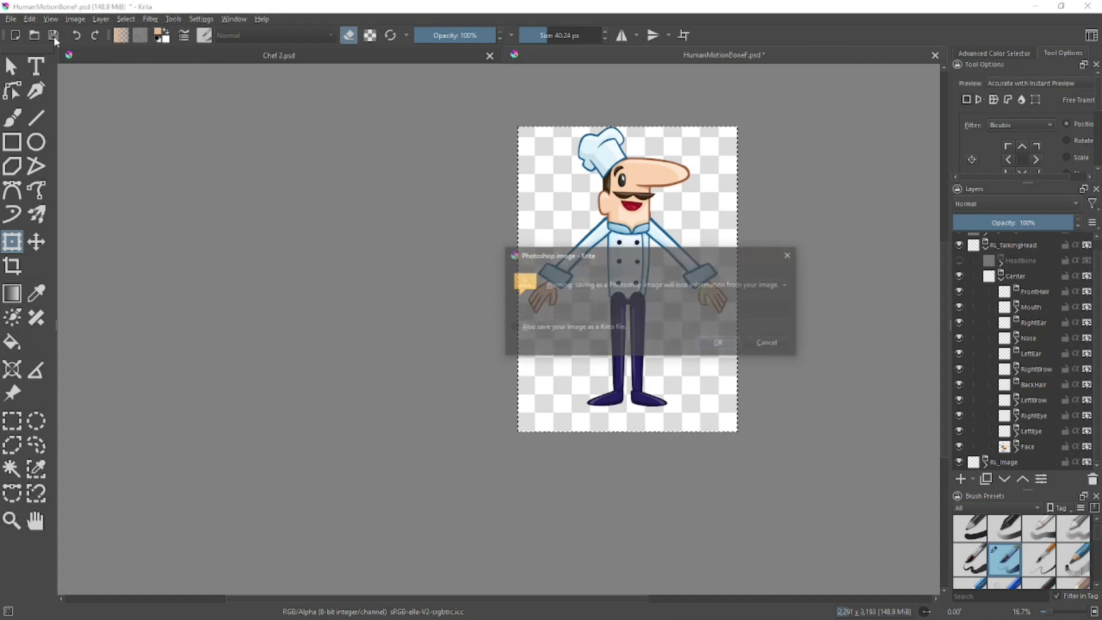
left_click(711, 343)
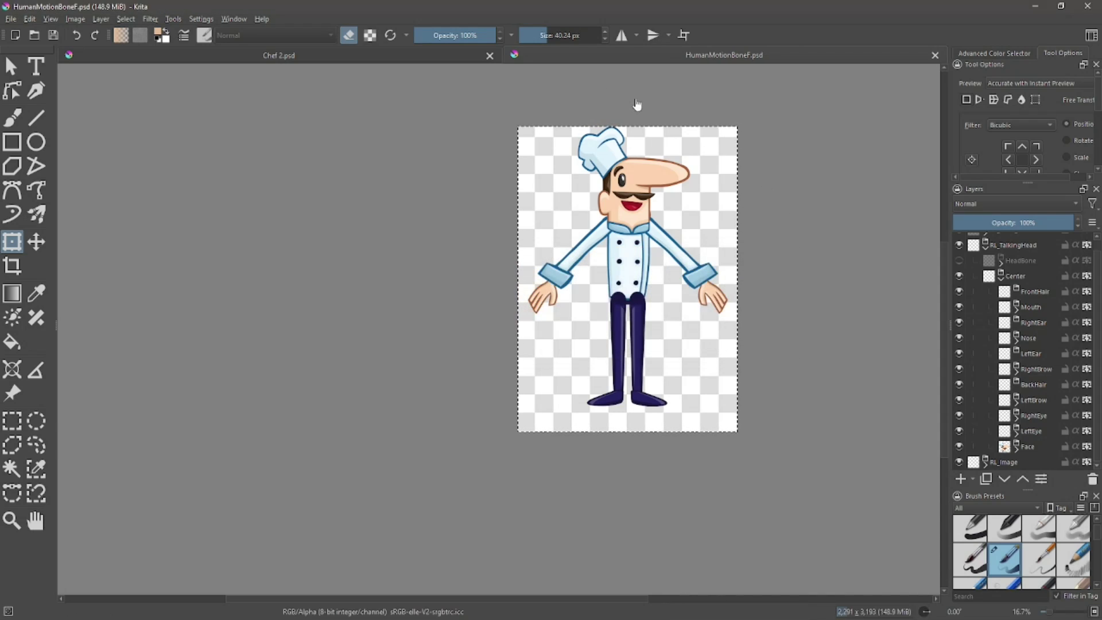
- Switch to File Explorer and rename HumanMotionBoneF.psd in the chef 00 folder to Chef 02.psd
left_click(1035, 7)
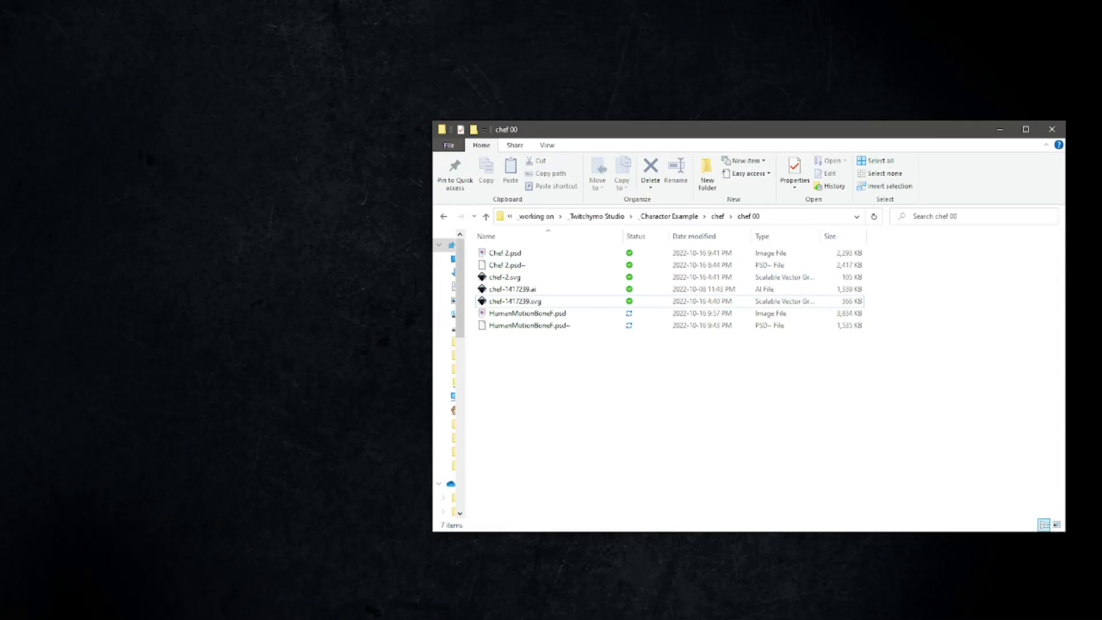
left_click(510, 325)
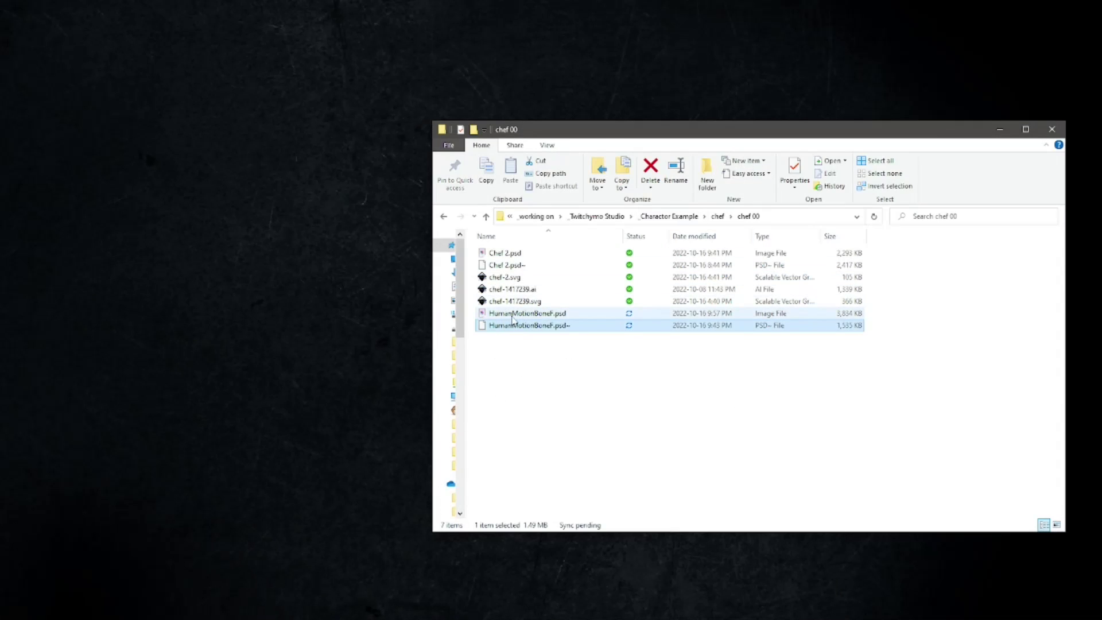
left_click(526, 313)
left_click(527, 313)
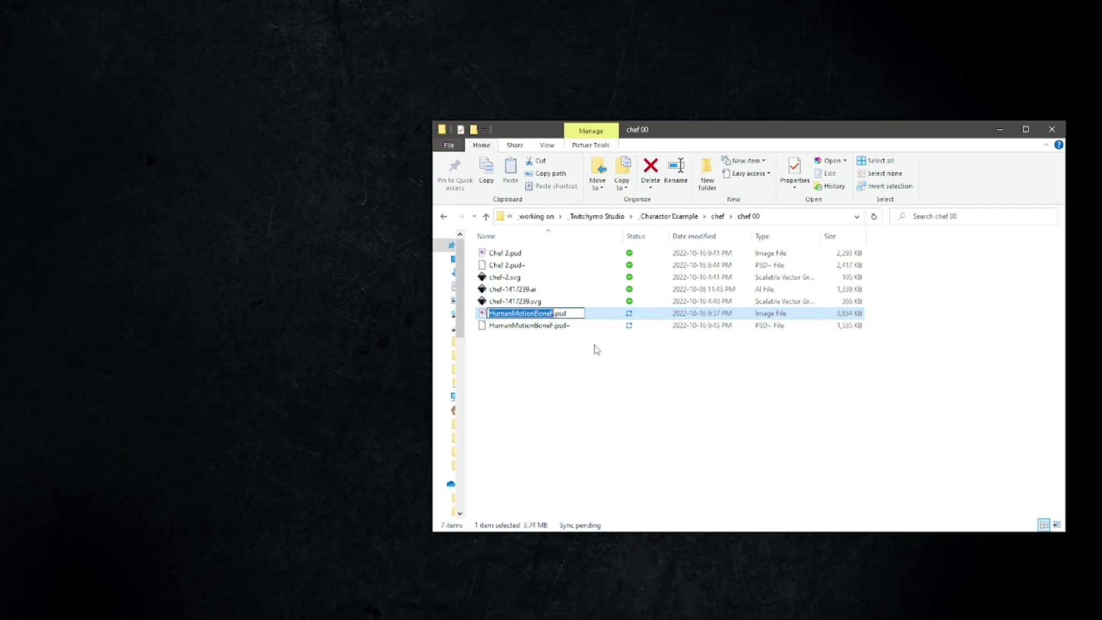
type("Ch")
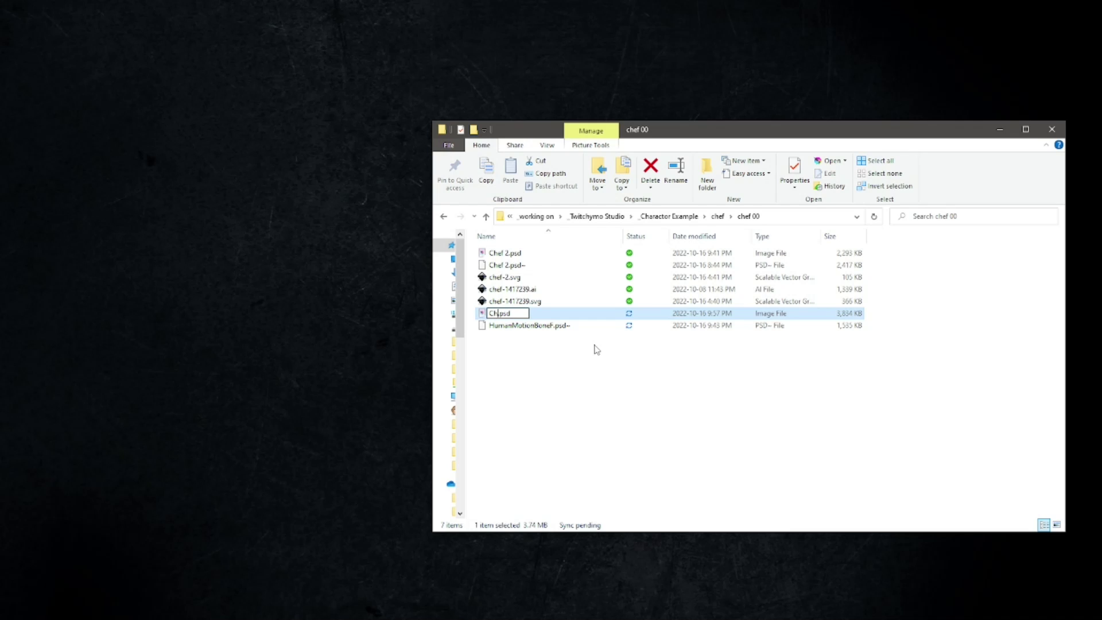
type("ef 02")
left_click(578, 371)
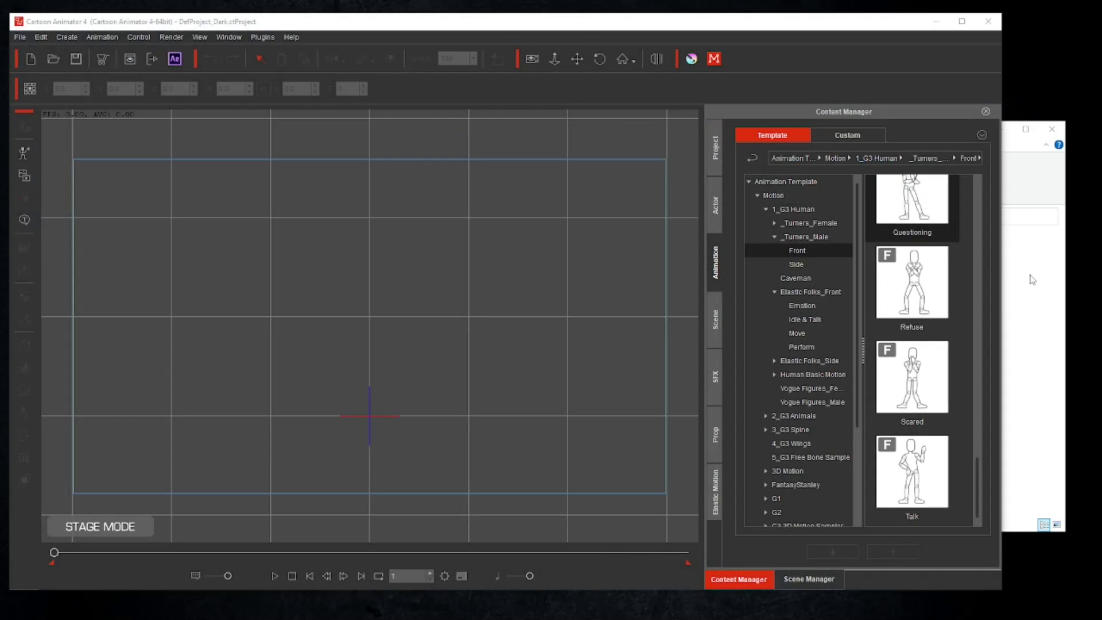
- Import Chef 02.psd from the chef 00 folder onto the stage in Cartoon Animator 4
left_click(1027, 279)
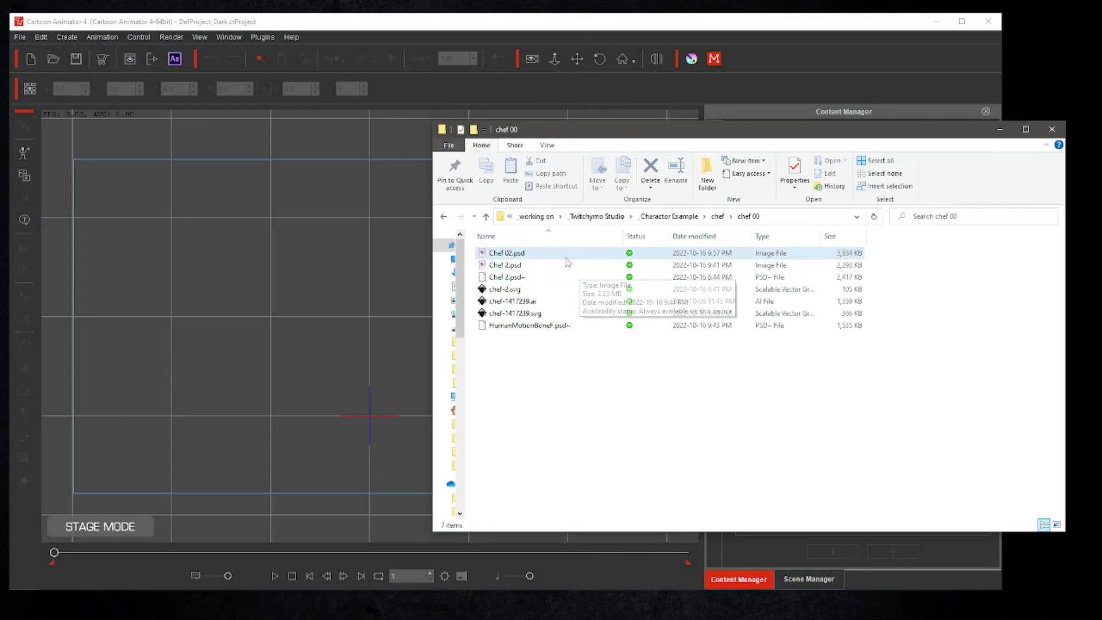
left_click(531, 255)
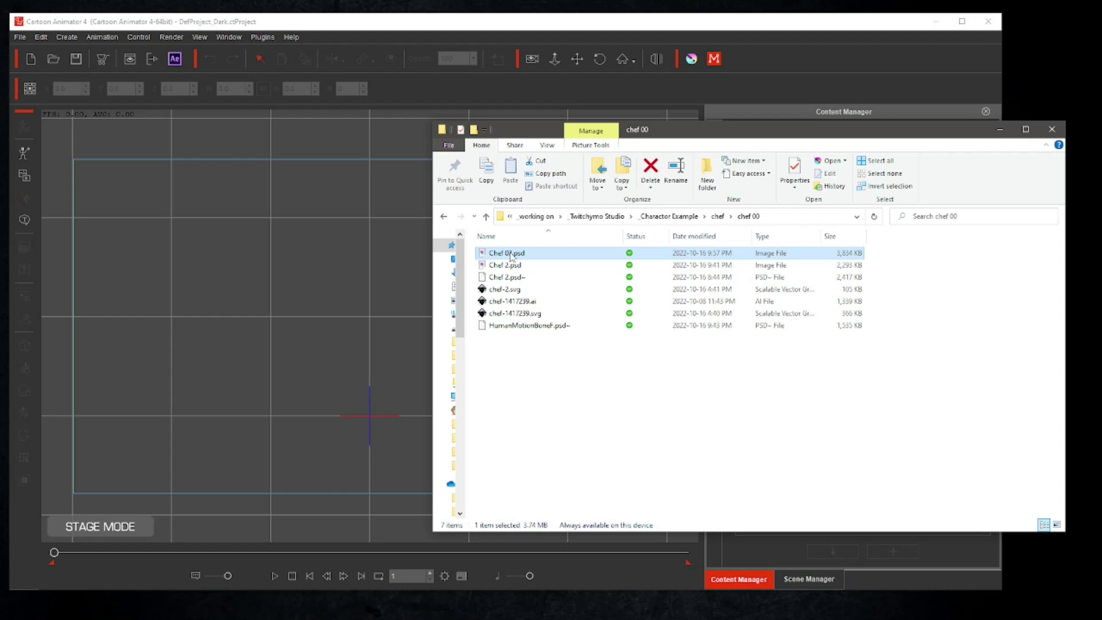
left_click_drag(510, 256, 374, 332)
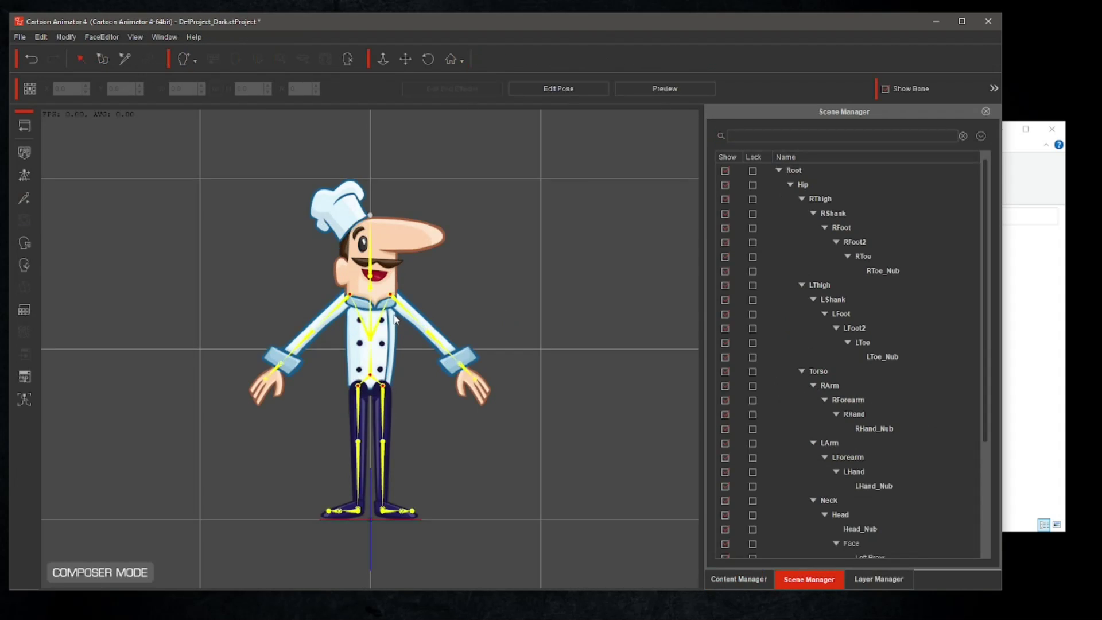
- Edit the chef's pose by lowering the LArm and RArm bones to about Y 120, just below the collar
left_click(577, 88)
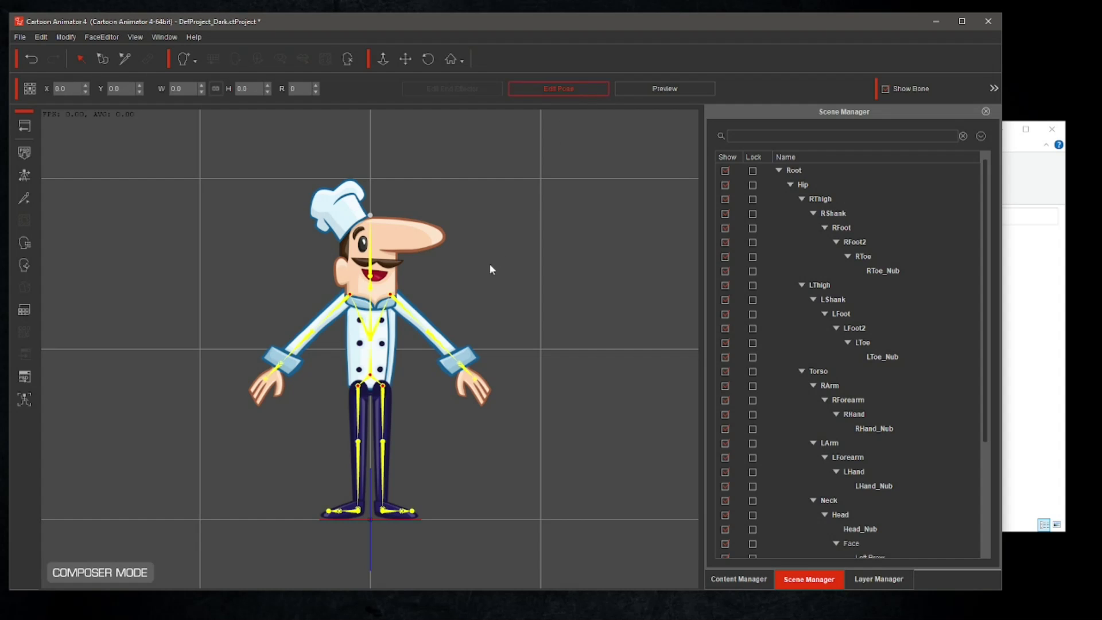
left_click(396, 301)
left_click_drag(408, 306, 412, 327)
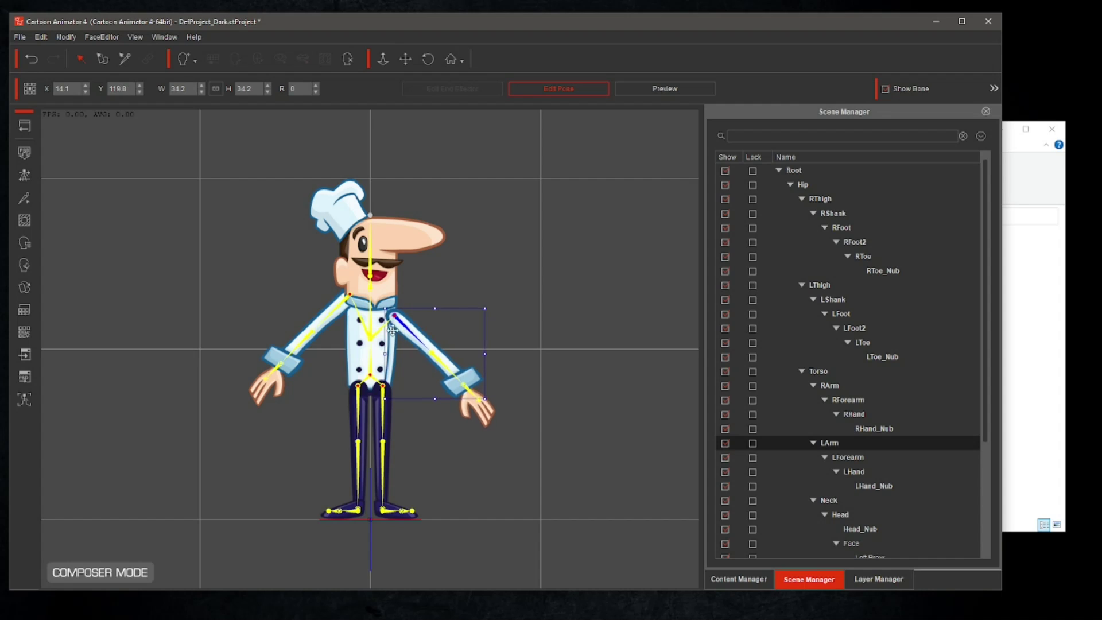
left_click(342, 309)
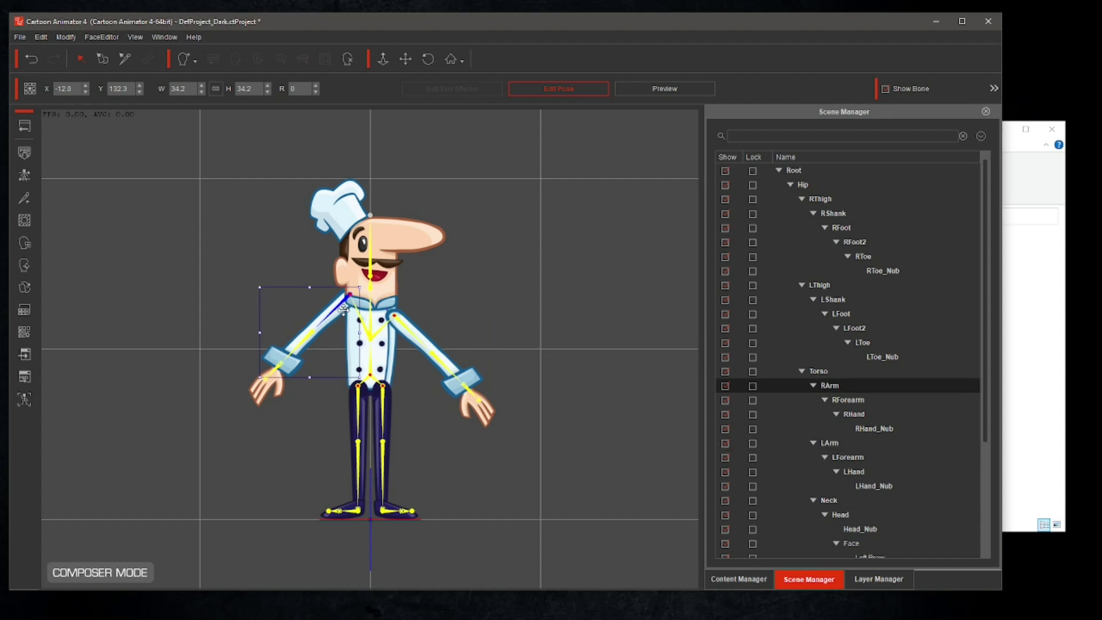
left_click_drag(343, 310, 340, 328)
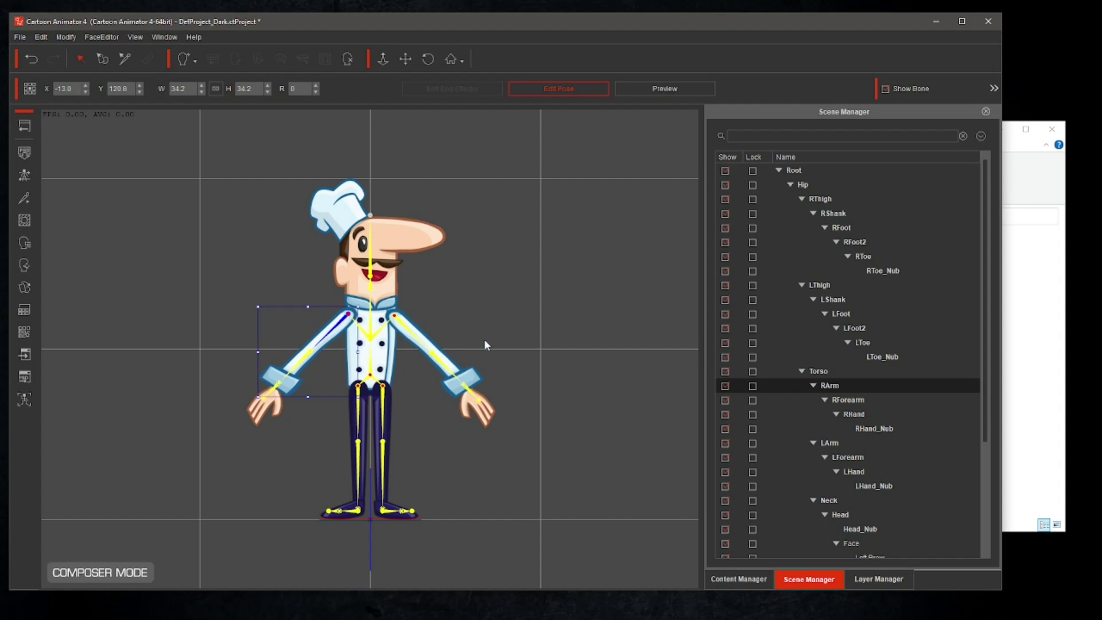
left_click(466, 331)
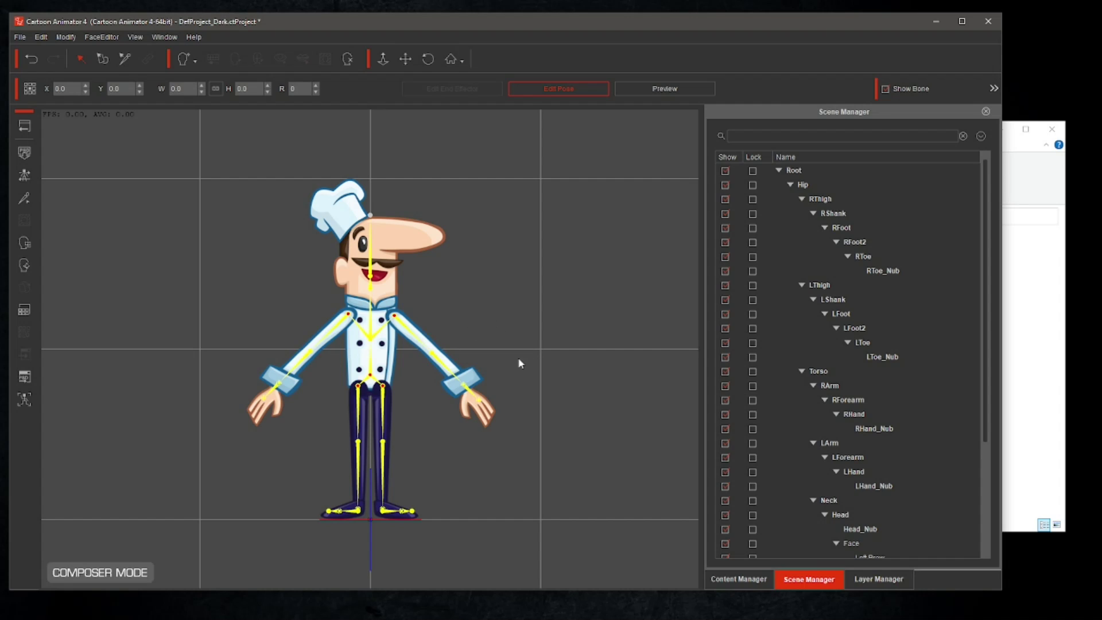
- Collapse the leg, foot and hip layers, move Hip_Layer directly above LFoot_Layer in the layer order, and return to Stage mode
left_click(381, 358)
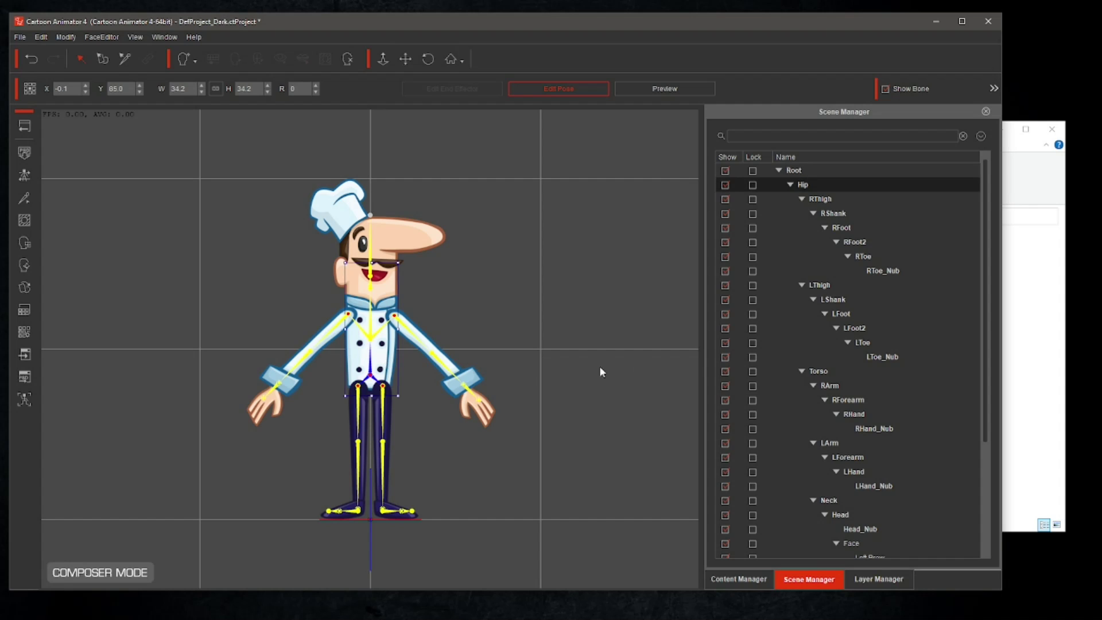
left_click(878, 578)
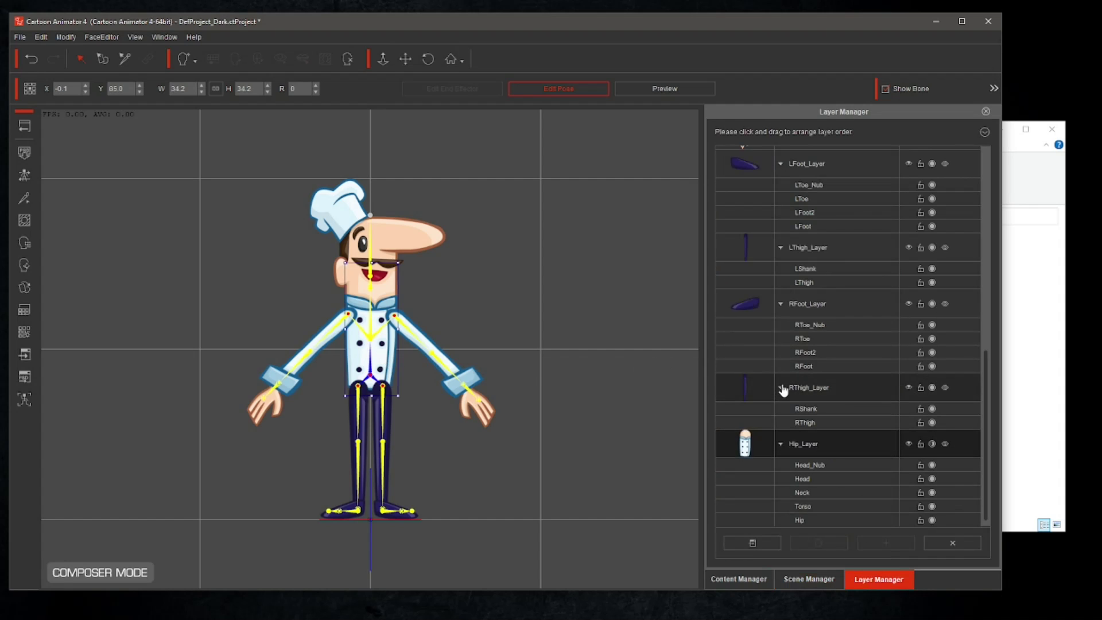
left_click(781, 443)
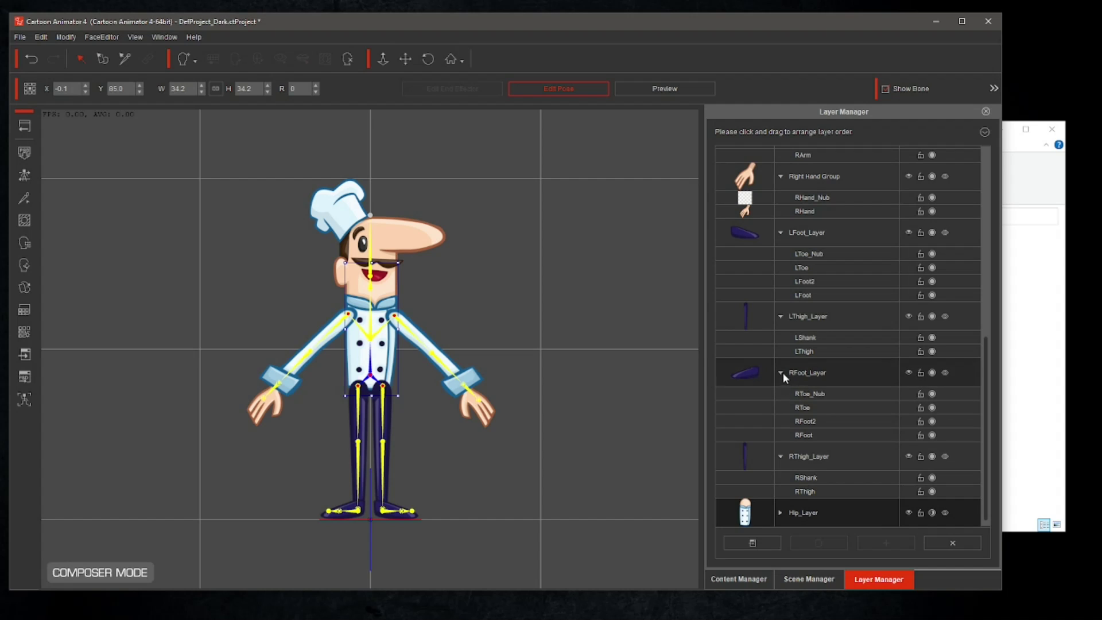
left_click(780, 372)
left_click(781, 288)
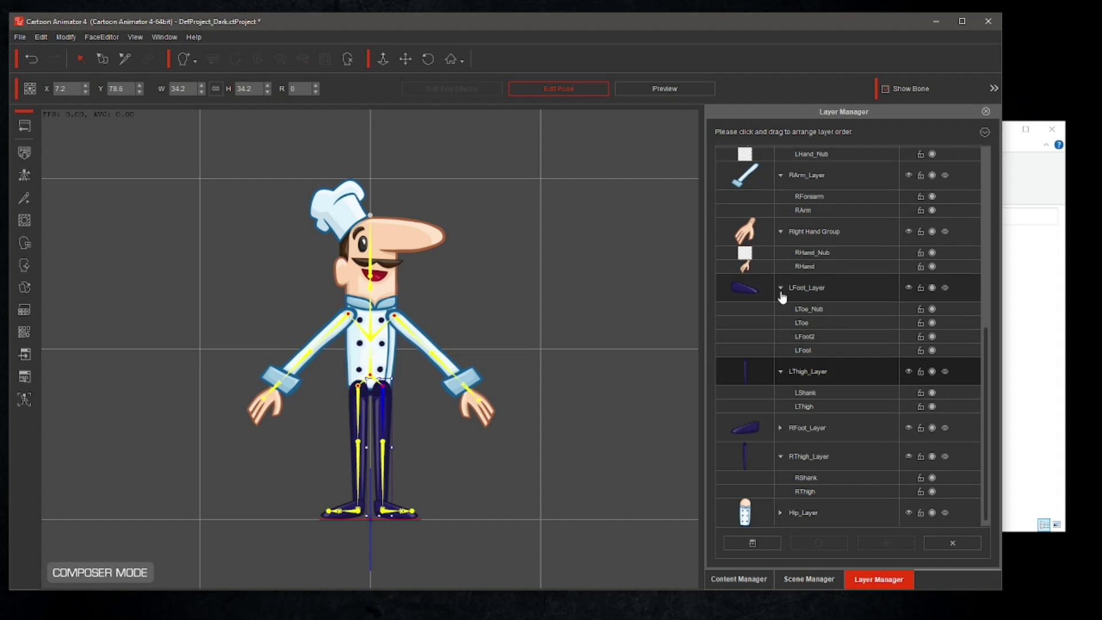
left_click(780, 371)
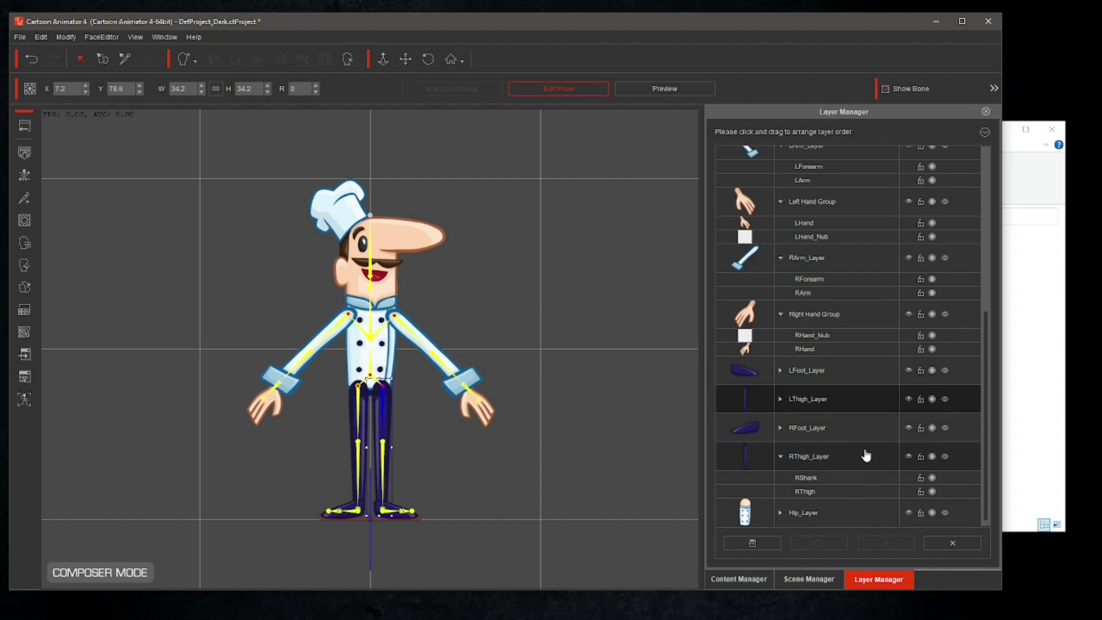
left_click(784, 456)
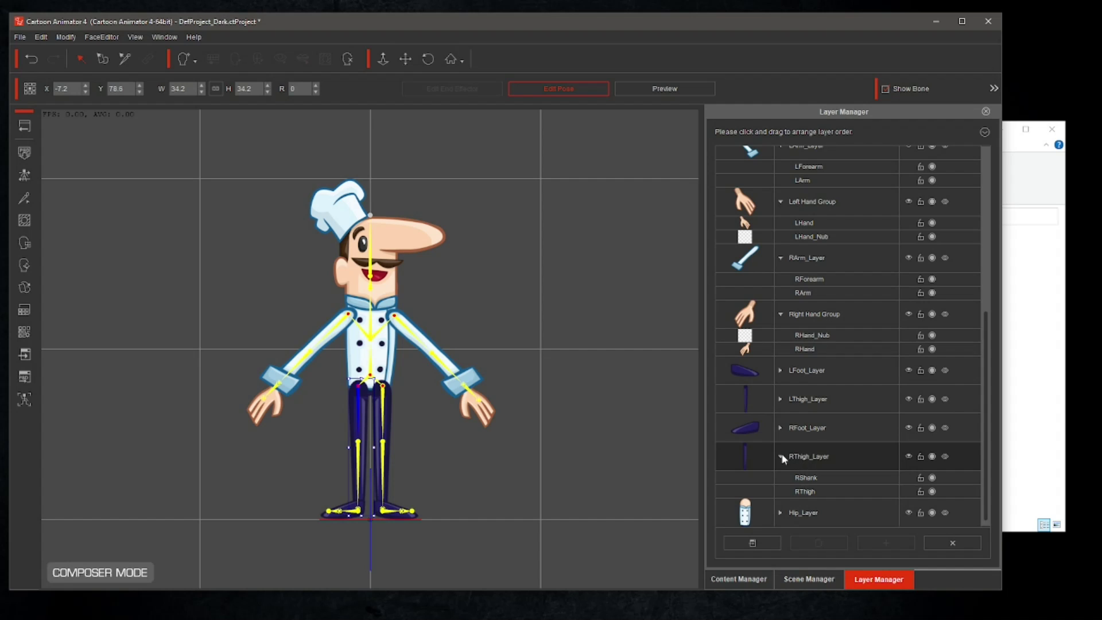
left_click(780, 456)
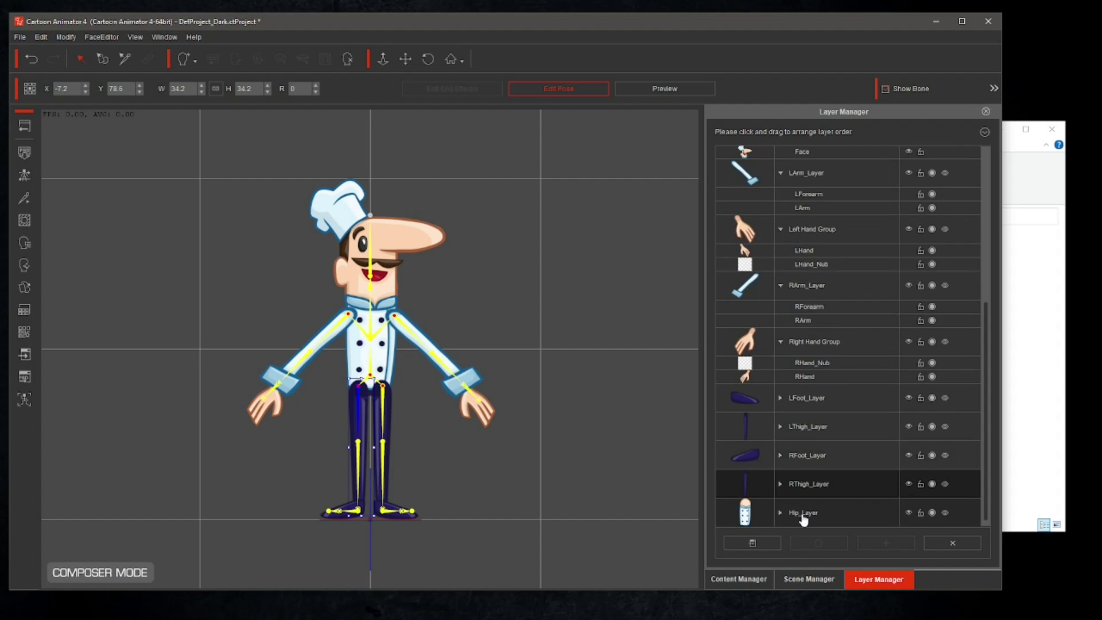
left_click_drag(804, 519, 827, 407)
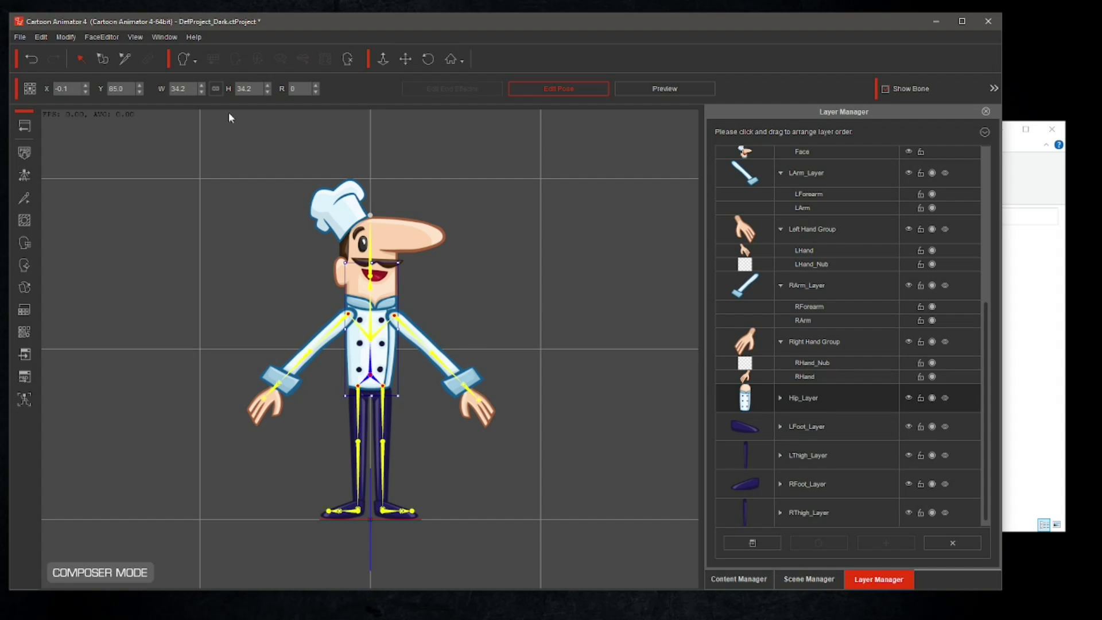
left_click(24, 126)
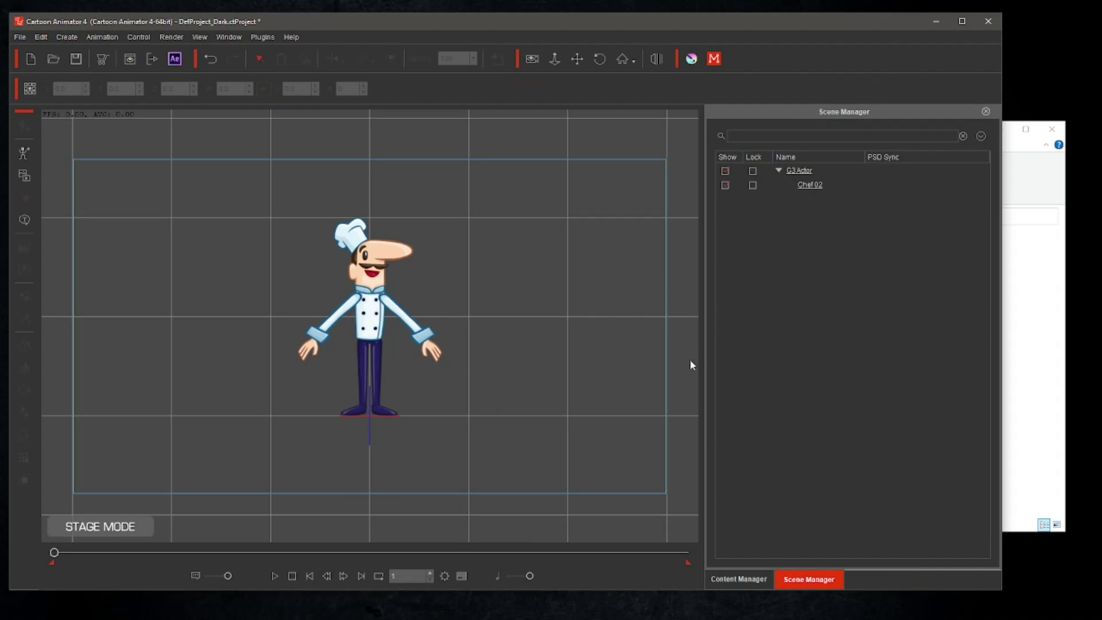
- Save the chef actor to the custom Character > Twitchymo Studio > Chef Series library folder as Chef 02
left_click(739, 577)
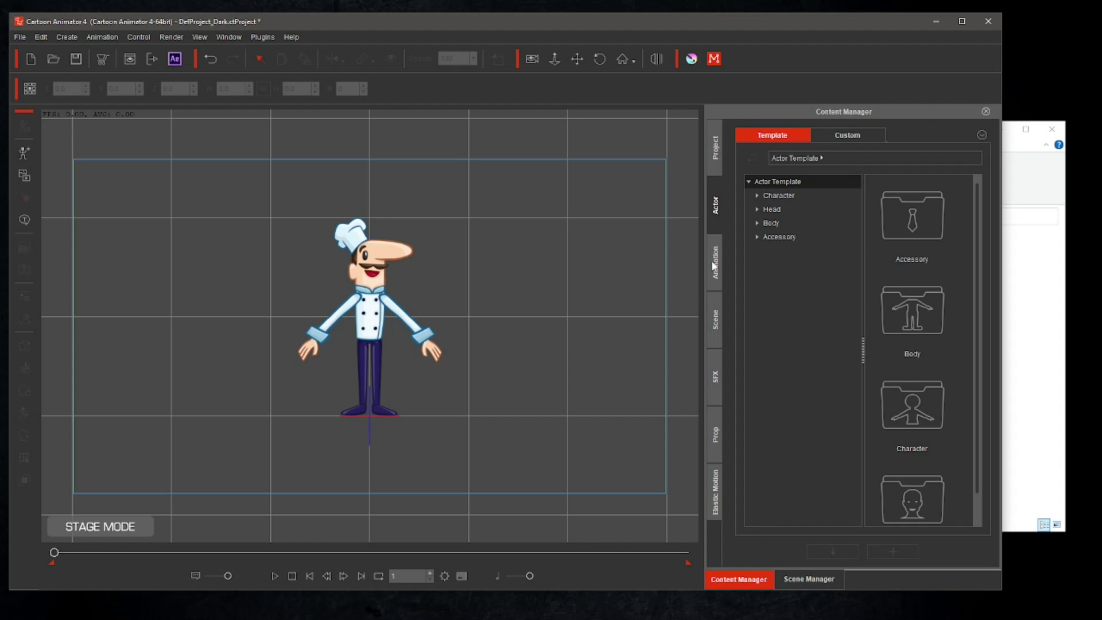
left_click(368, 314)
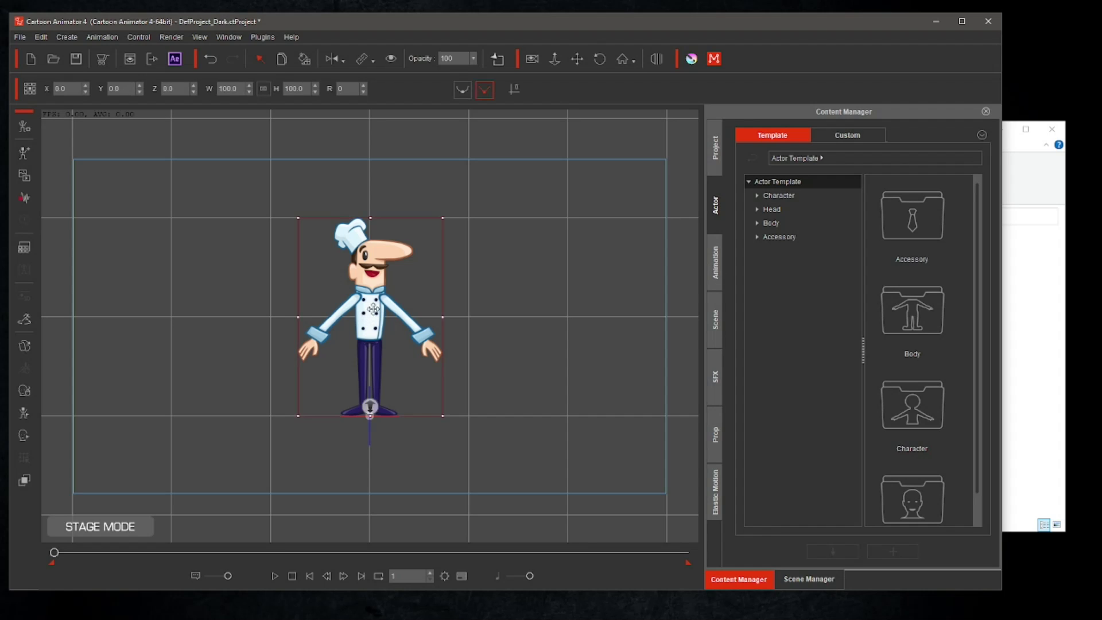
left_click(854, 137)
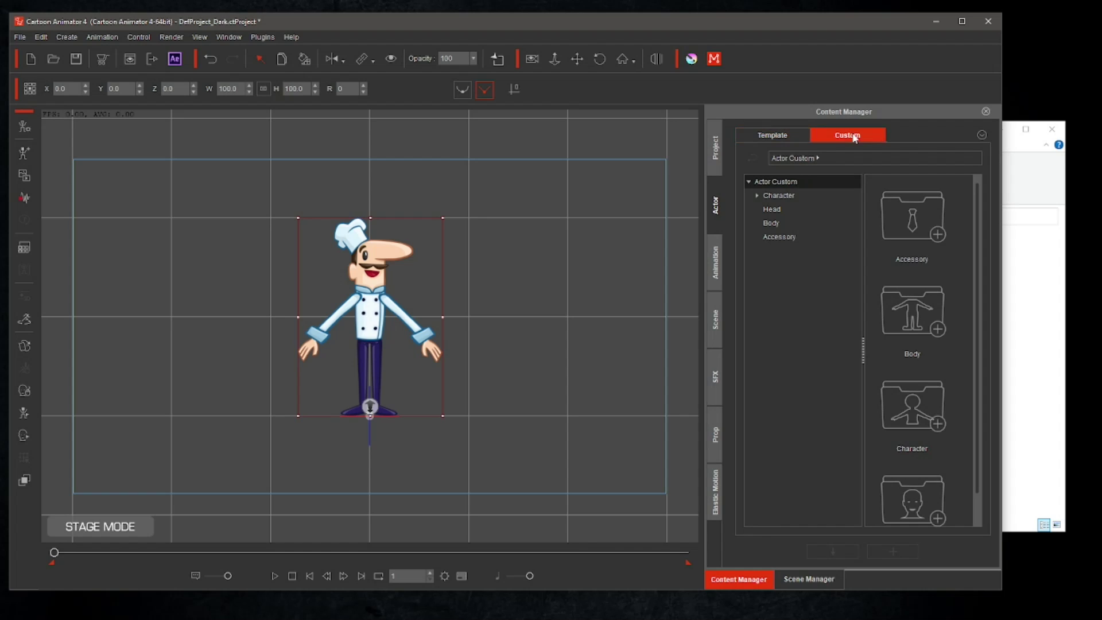
left_click(757, 196)
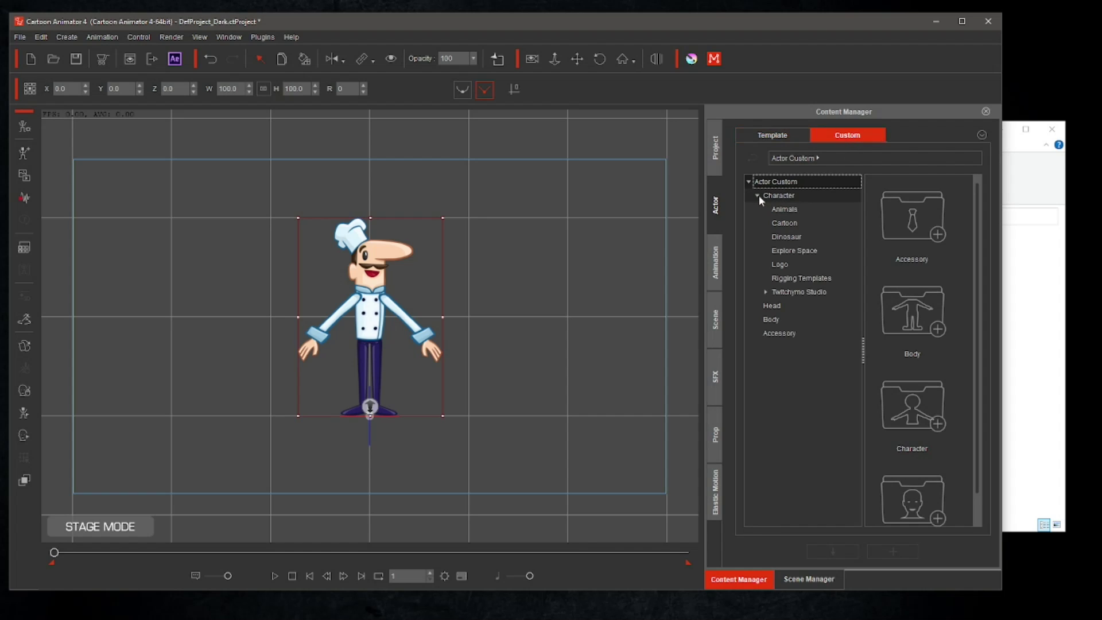
left_click(766, 292)
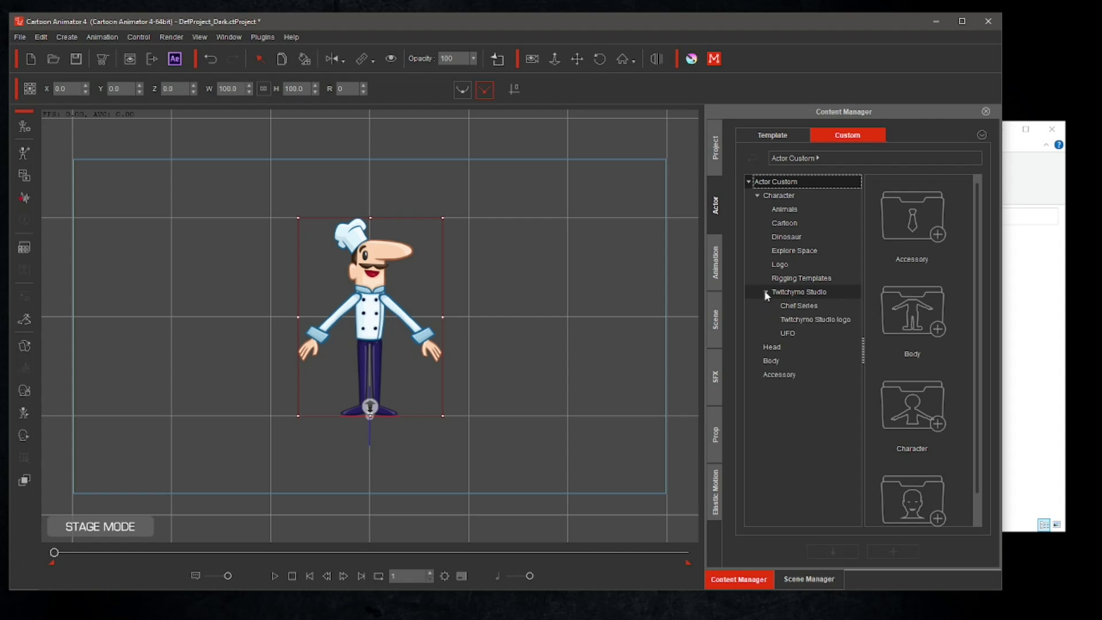
left_click(799, 307)
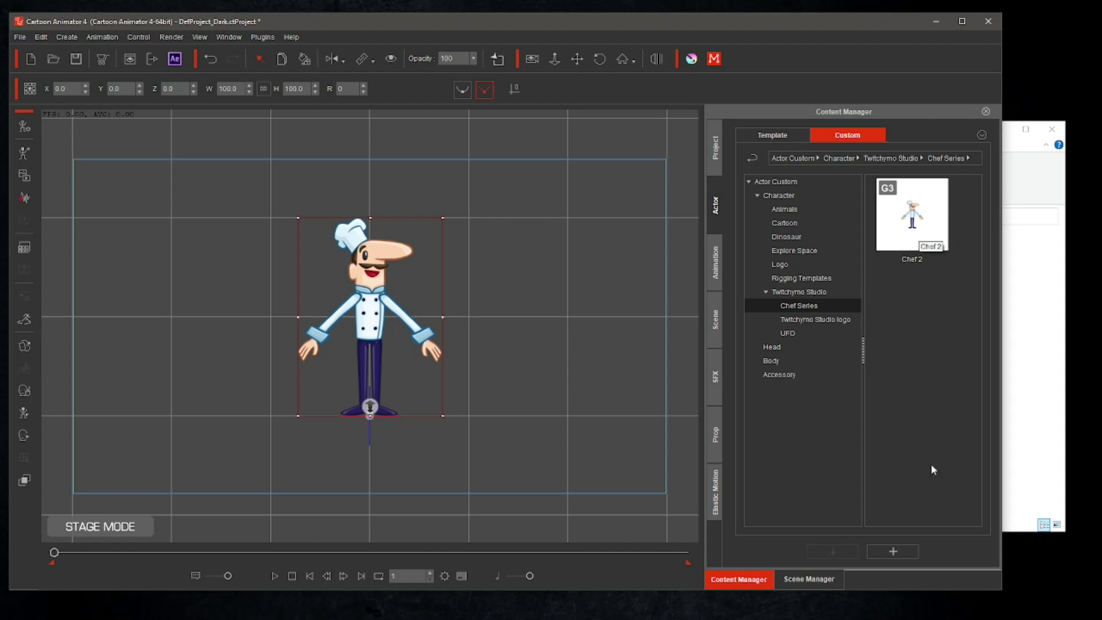
left_click(899, 553)
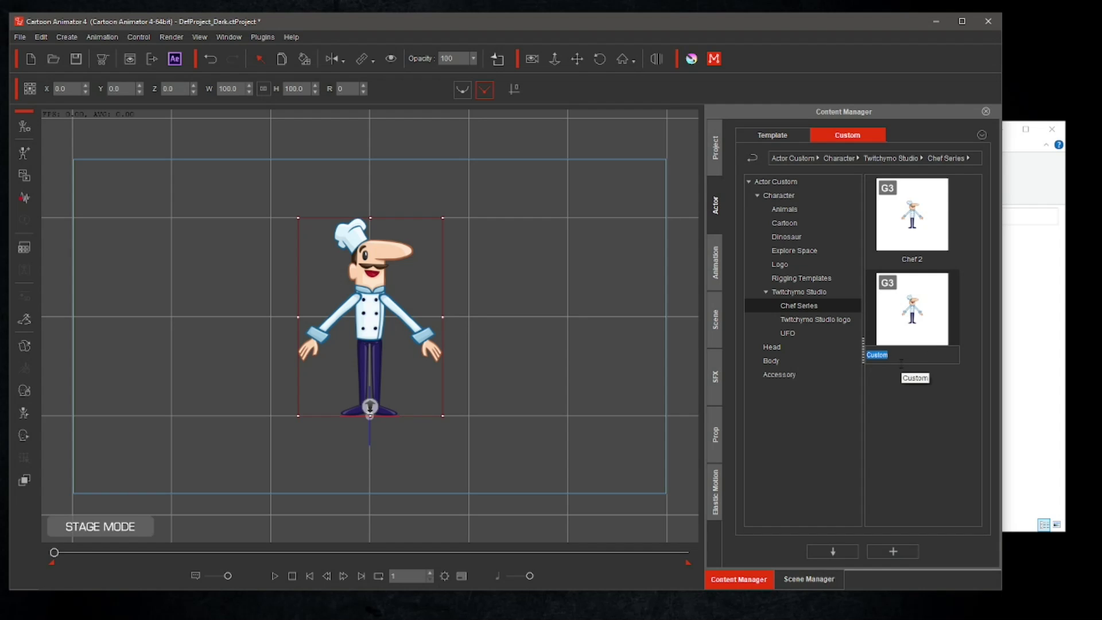
type("Chef 02")
key("Return")
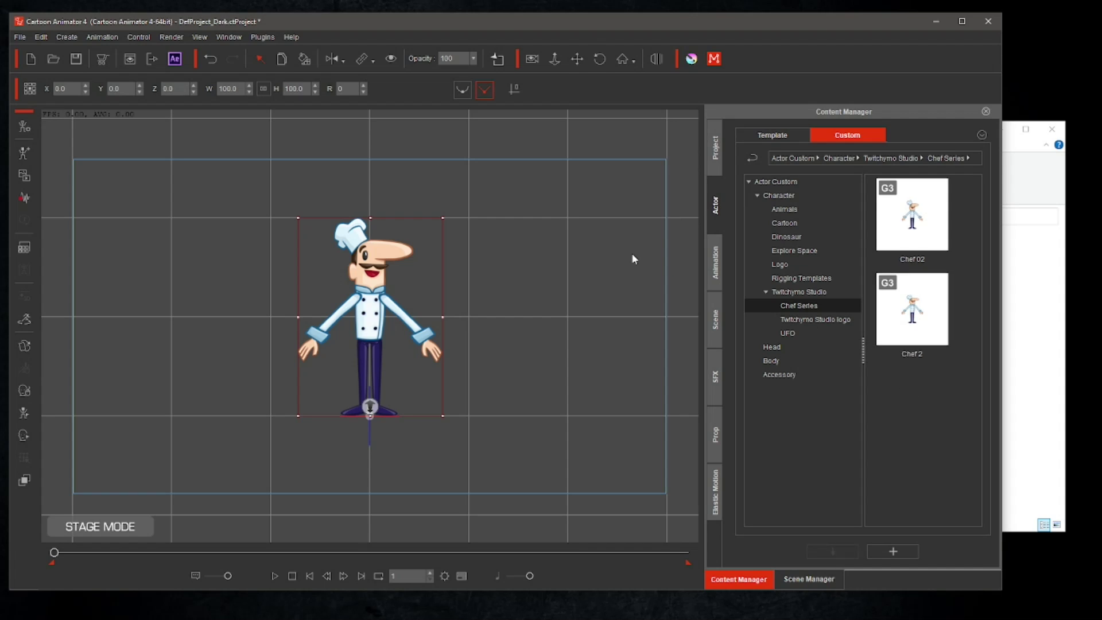
- Apply the Positive and Questioning motions from the _Turners_Male Front templates to the chef in sequence and preview them
left_click(716, 264)
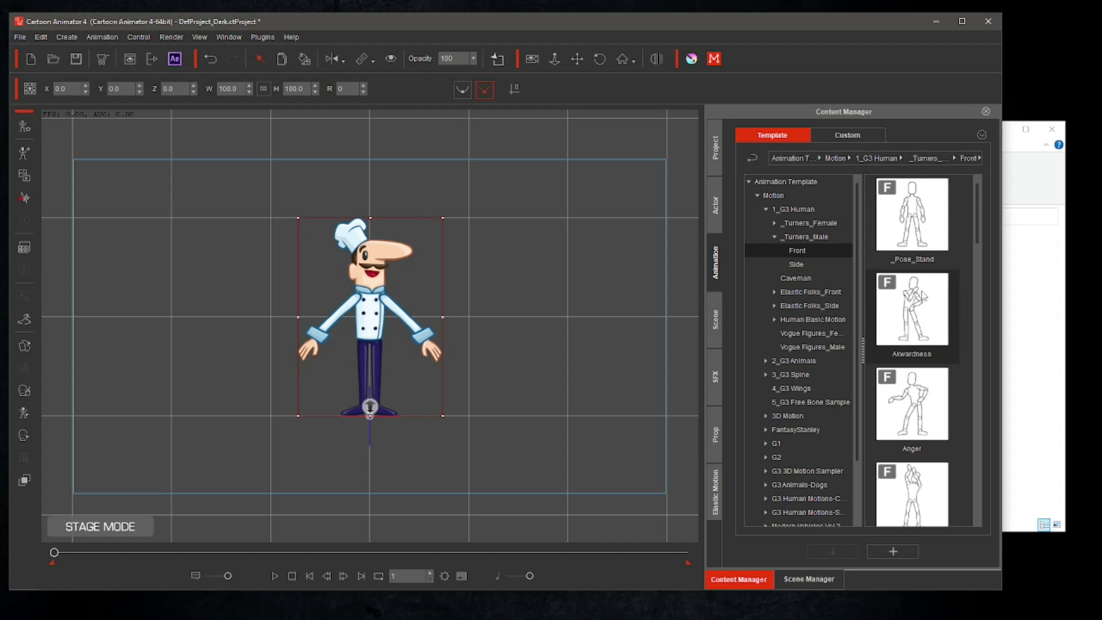
scroll(934, 351, "down", 5)
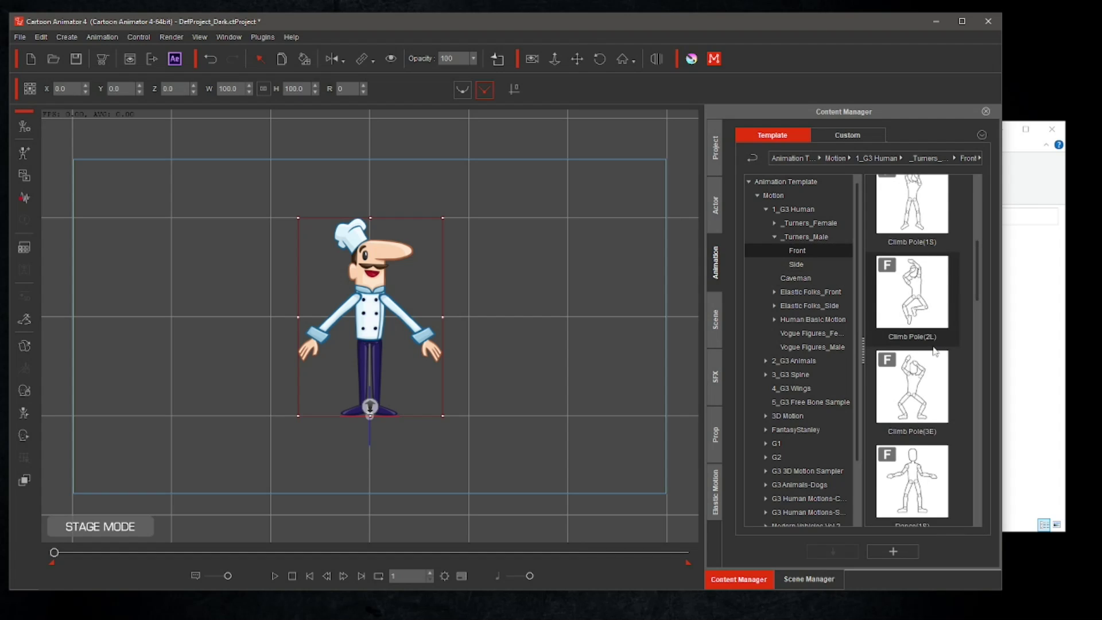
scroll(935, 351, "down", 3)
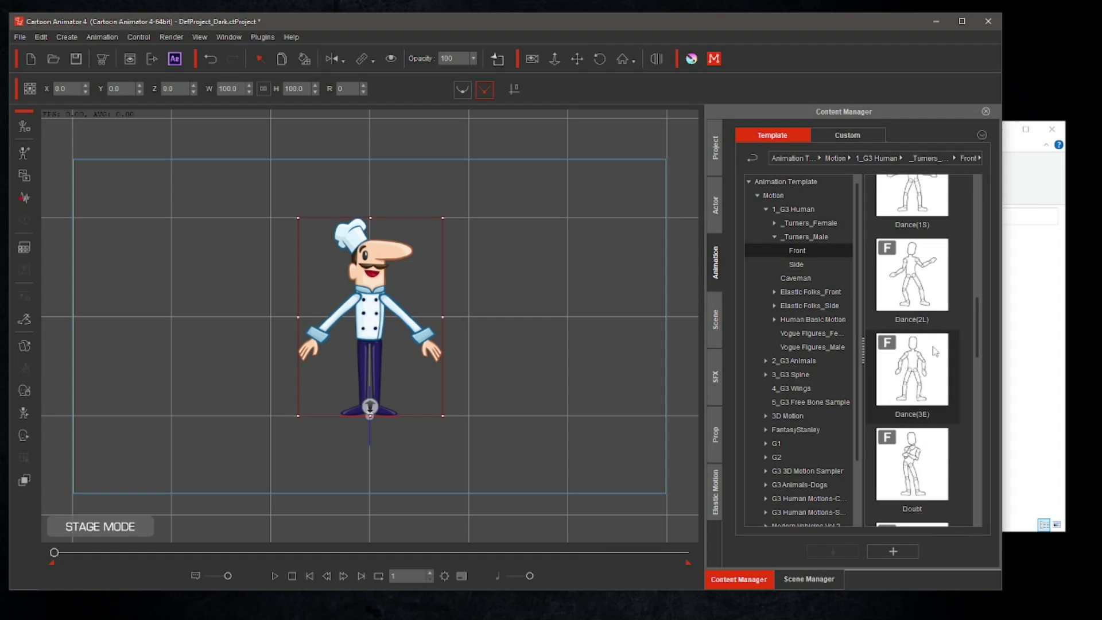
scroll(921, 375, "down", 3)
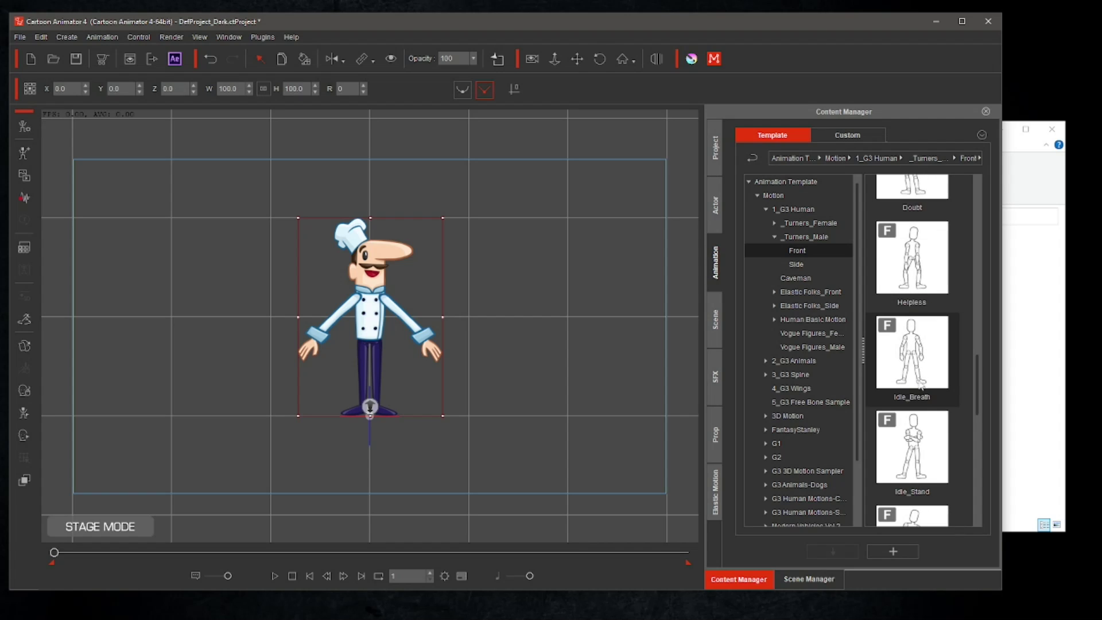
scroll(913, 463, "down", 3)
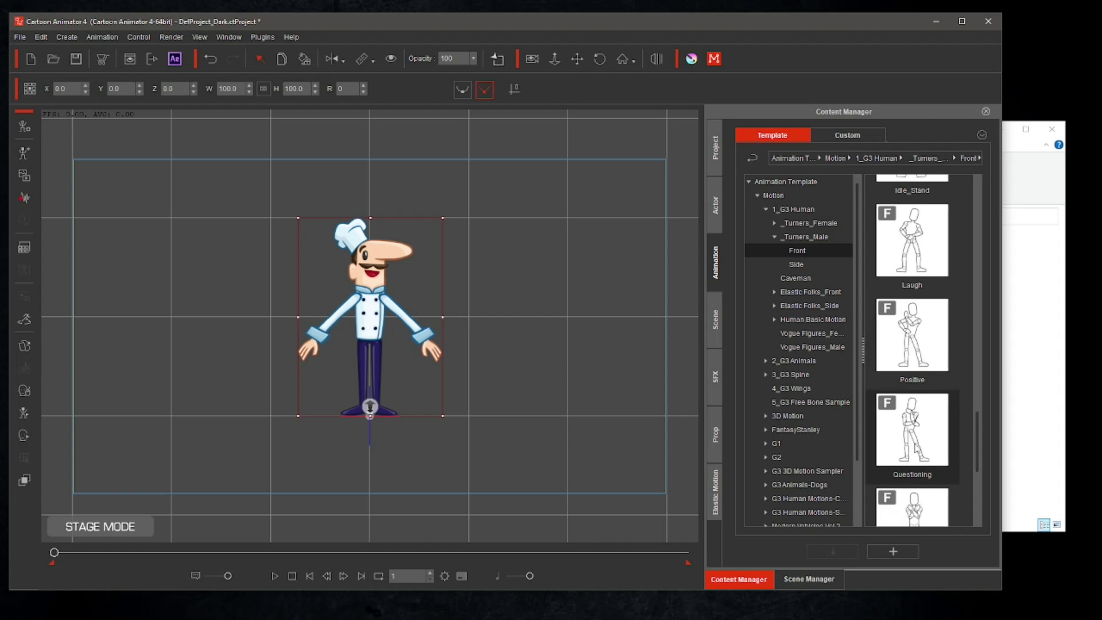
left_click_drag(912, 338, 376, 317)
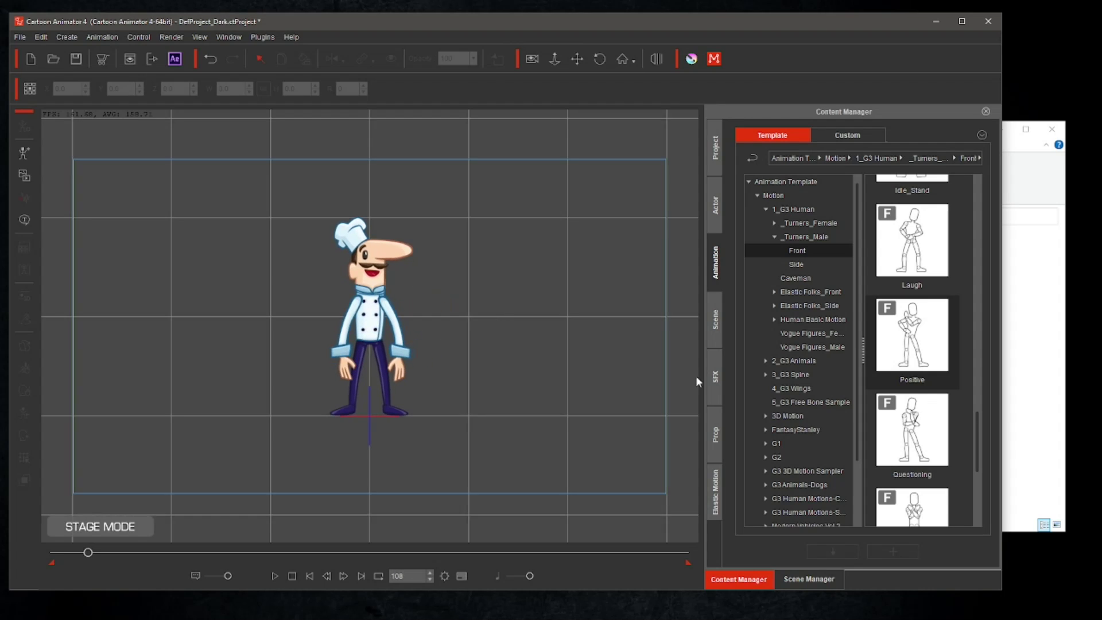
left_click_drag(912, 430, 419, 367)
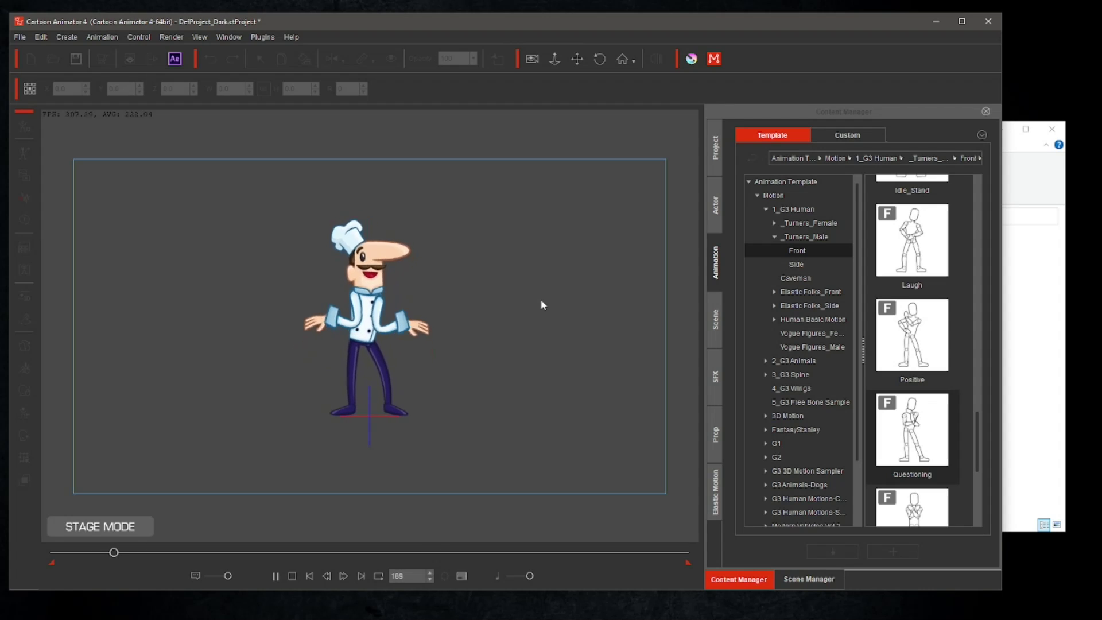
key("space")
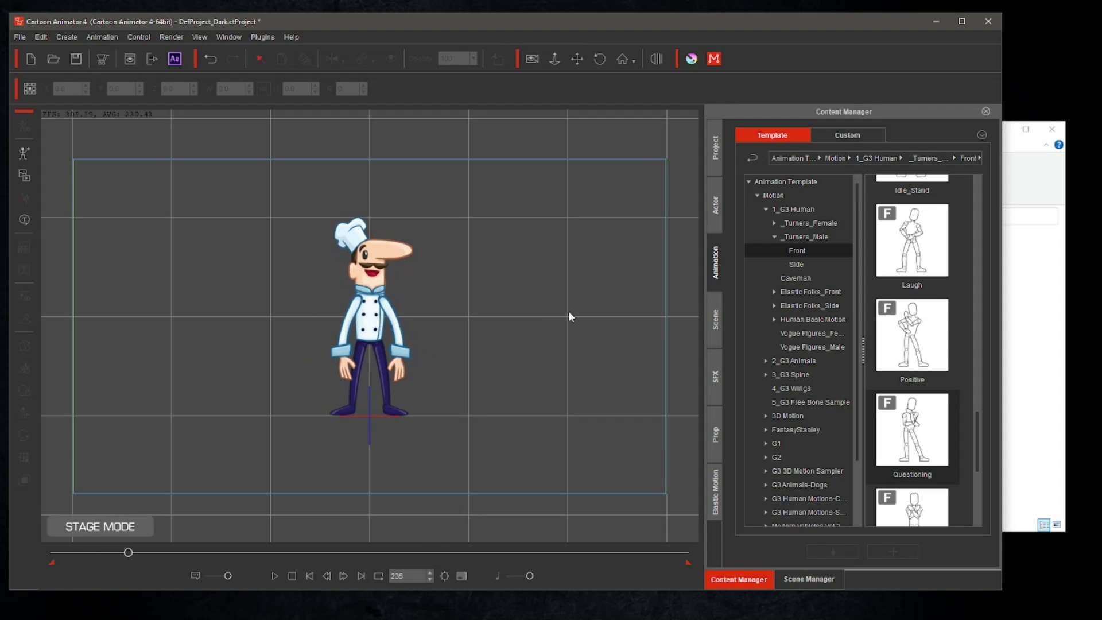
- Apply the Refuse motion from the _Turners_Male Front templates to the chef and preview it
left_click_drag(978, 439, 977, 471)
left_click_drag(921, 353, 376, 320)
key("space")
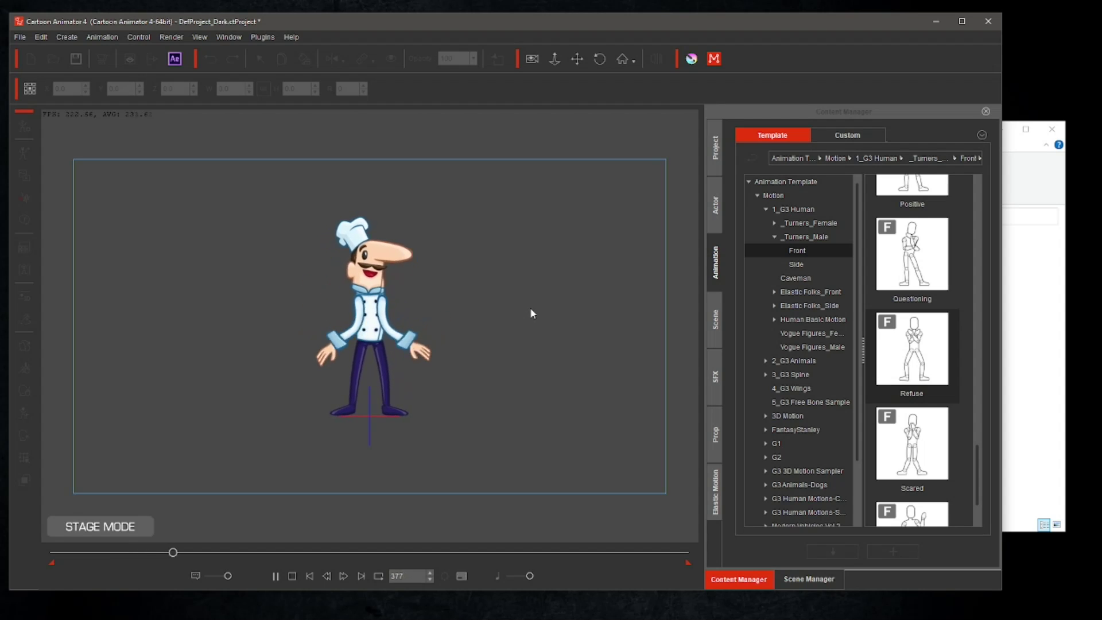
key("space")
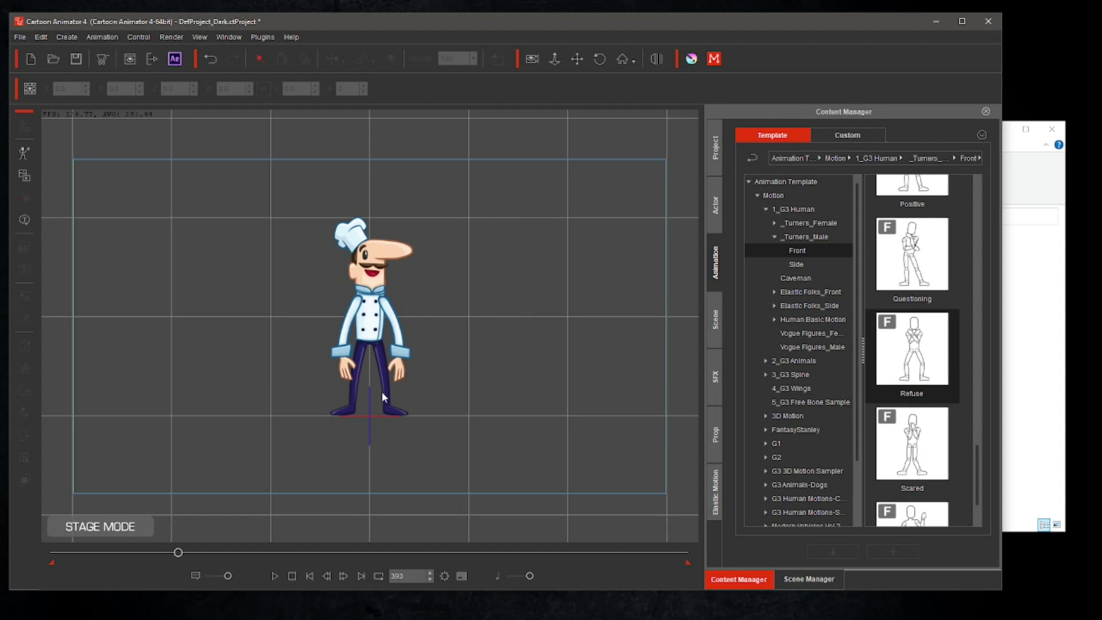
- Show the chef's Motion track in the timeline and delete the Refuse motion clip
left_click(462, 575)
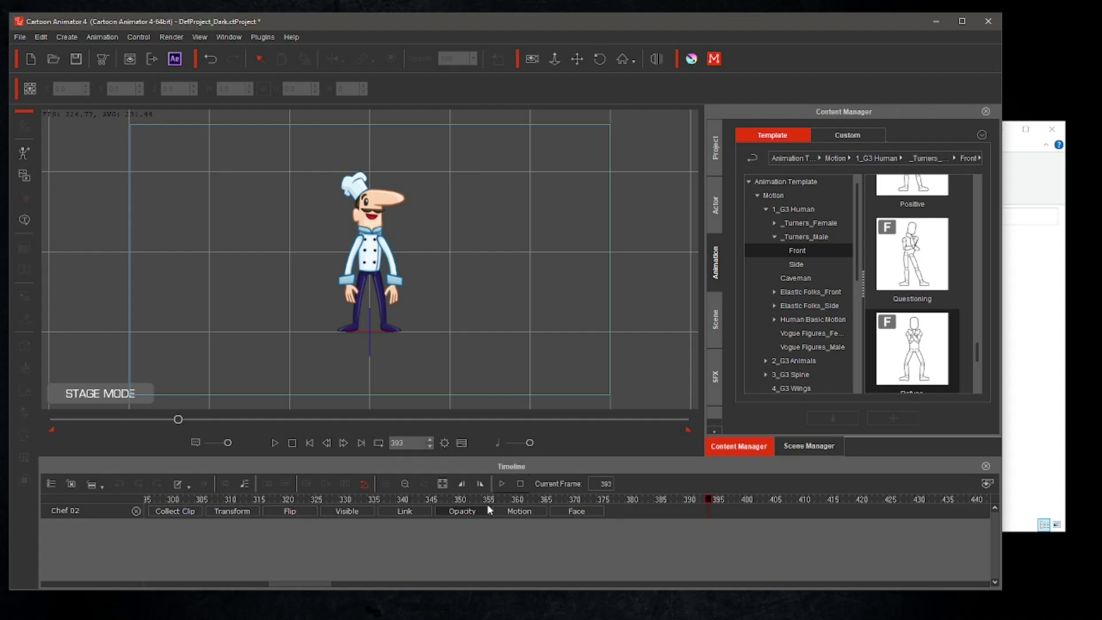
left_click(523, 510)
left_click(651, 528)
right_click(650, 528)
left_click(686, 296)
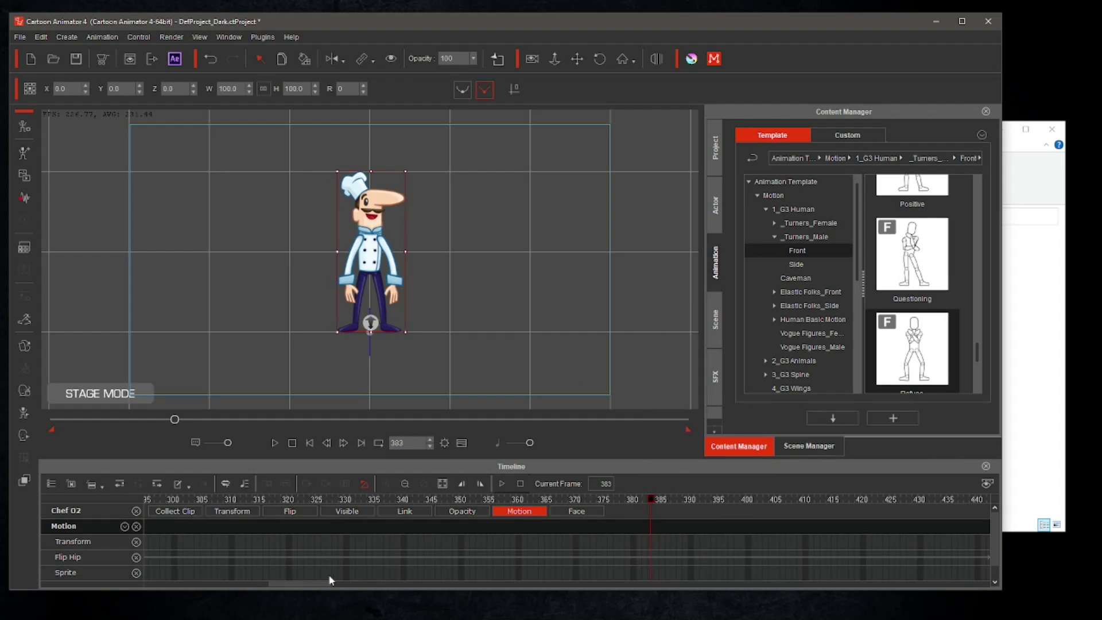
- Delete the Positive and Questioning clips from the chef's Motion track and hide the timeline
left_click_drag(324, 580, 228, 574)
left_click(291, 442)
left_click(320, 526)
right_click(327, 526)
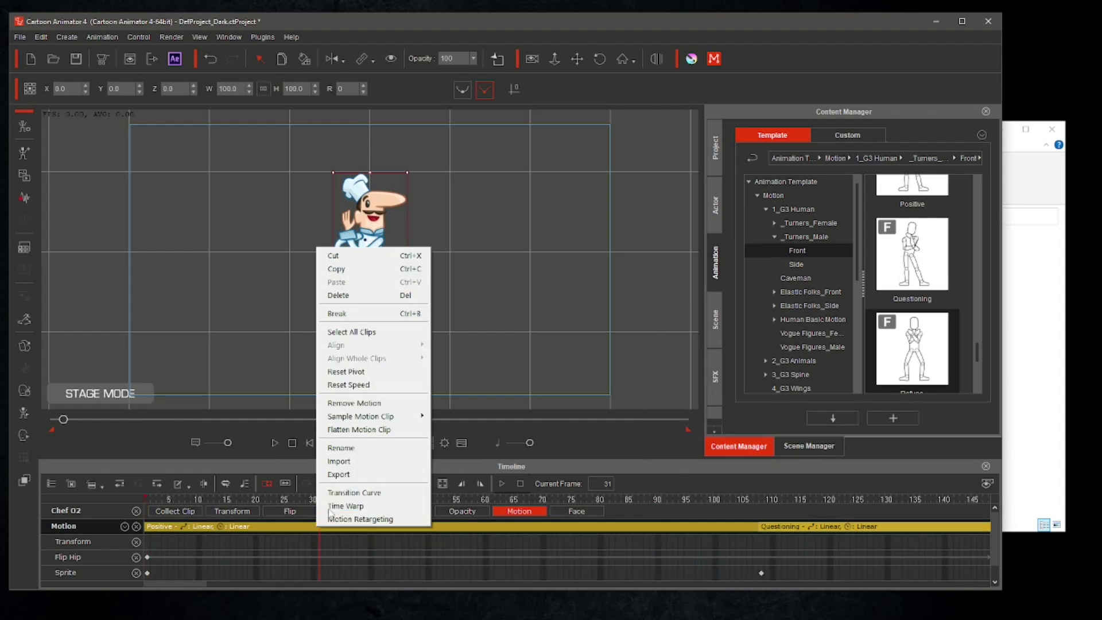
left_click(351, 296)
right_click(814, 526)
left_click(843, 309)
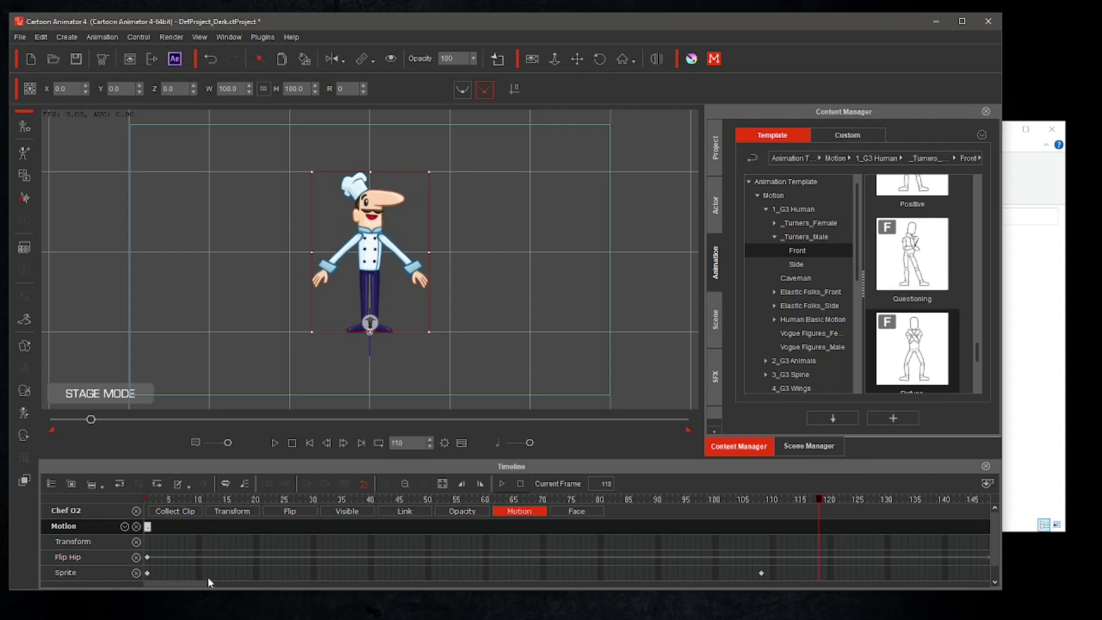
left_click_drag(201, 583, 123, 580)
left_click(461, 442)
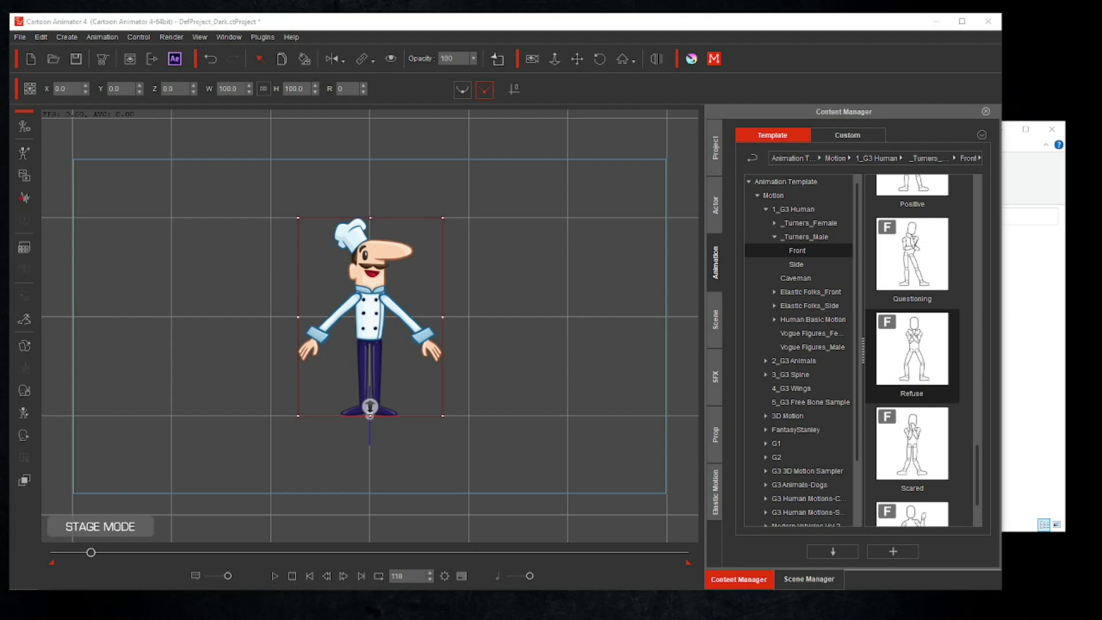
- Select the chef on the stage and open it in Composer mode
left_click(47, 339)
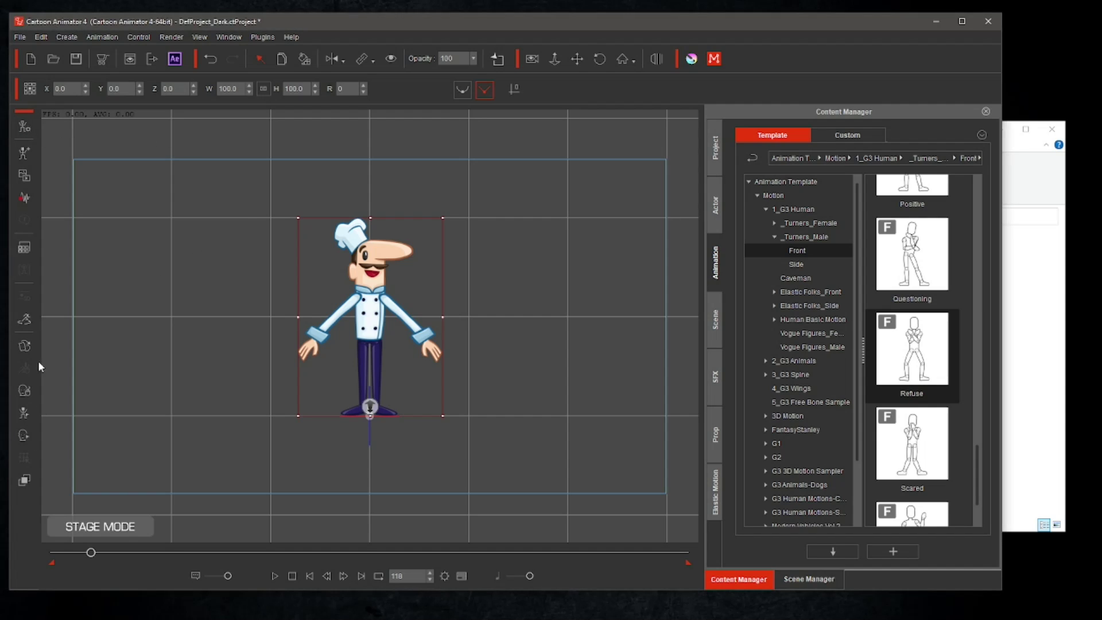
left_click(118, 176)
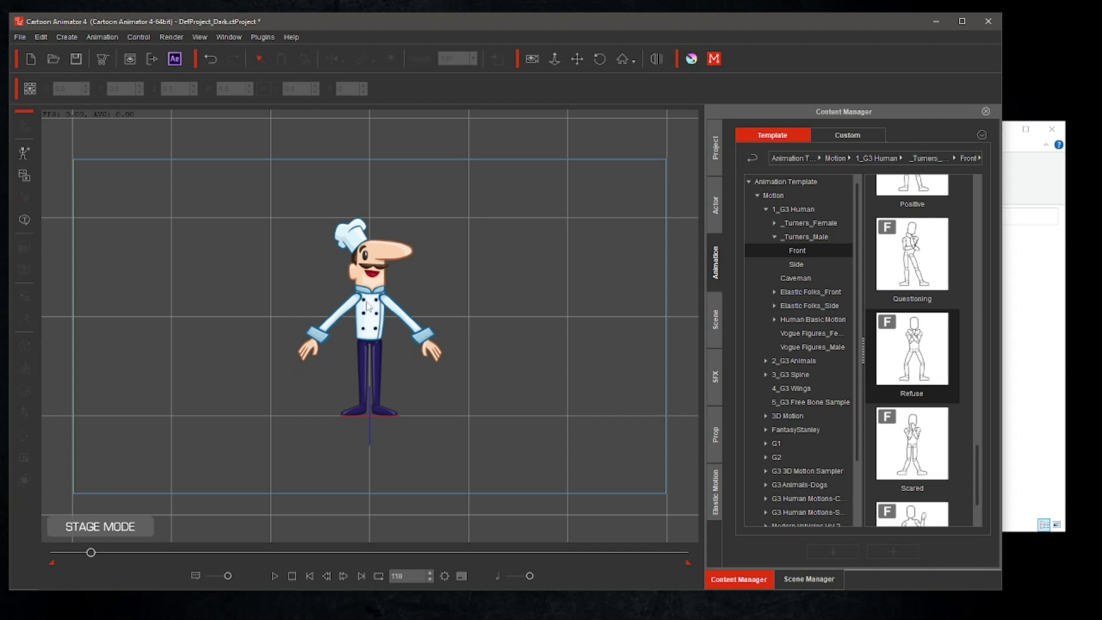
left_click(338, 299)
left_click(24, 126)
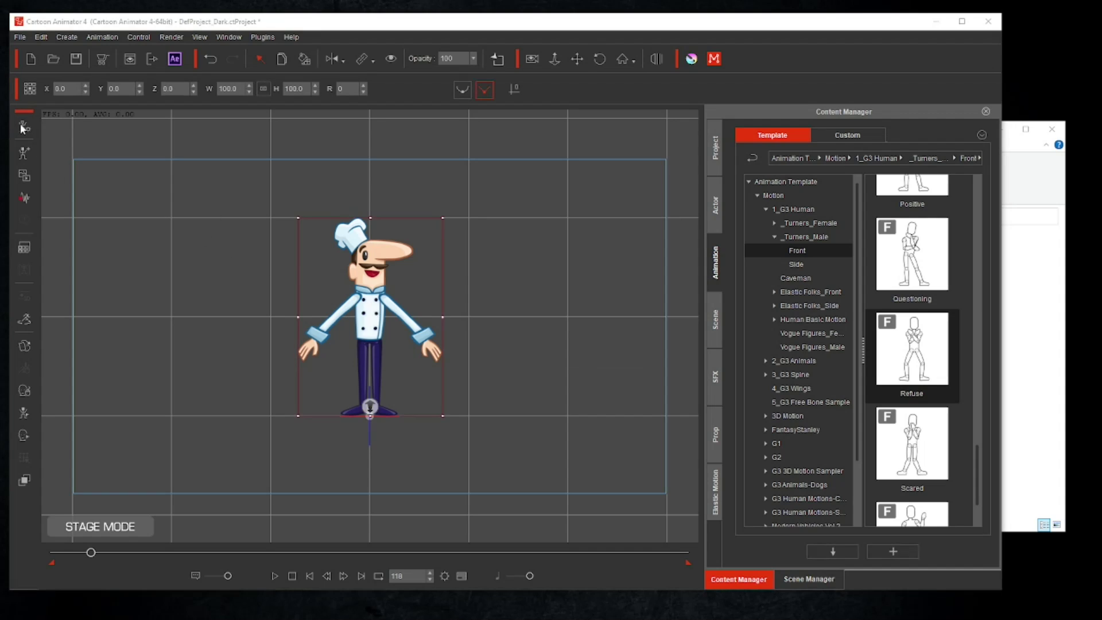
left_click(516, 353)
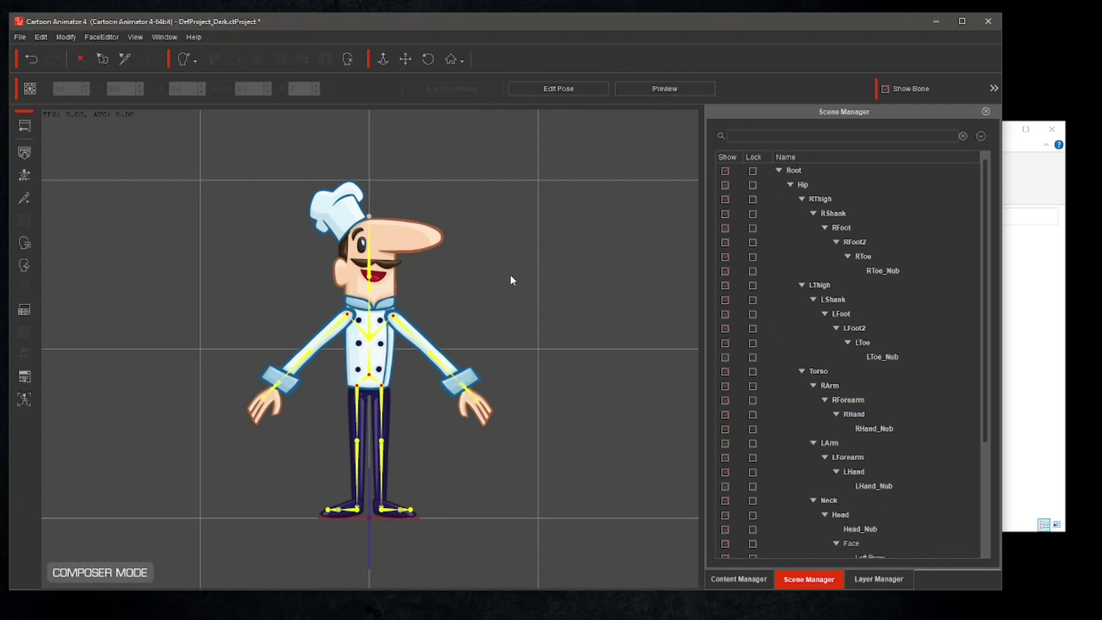
- Launch the chef's PSD in Krita with head and body in one file and the current angle edited
left_click(726, 584)
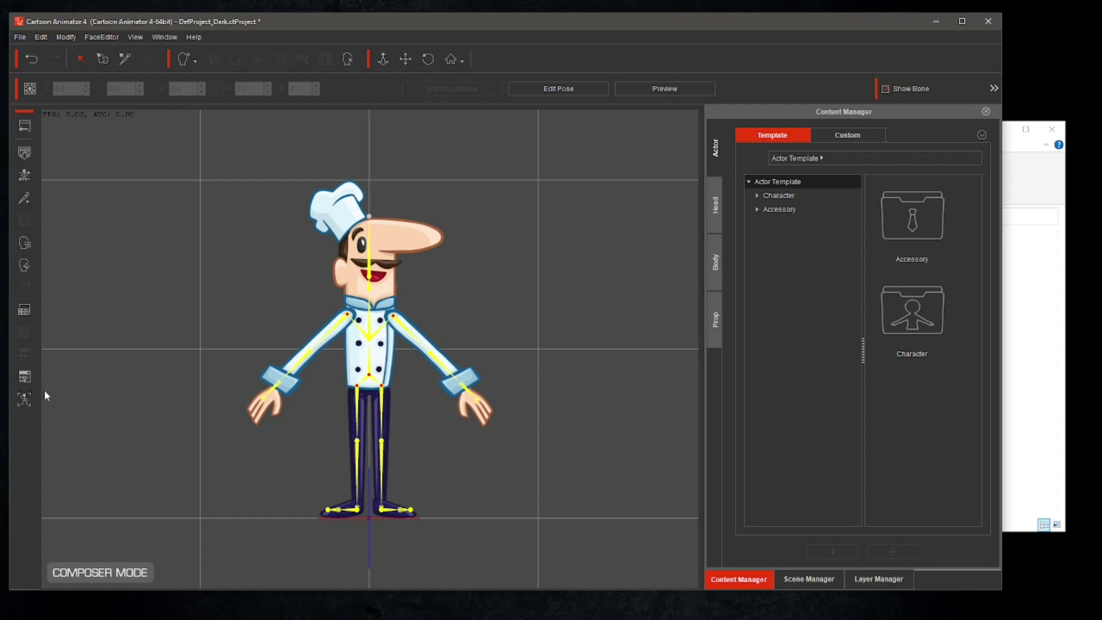
left_click(24, 378)
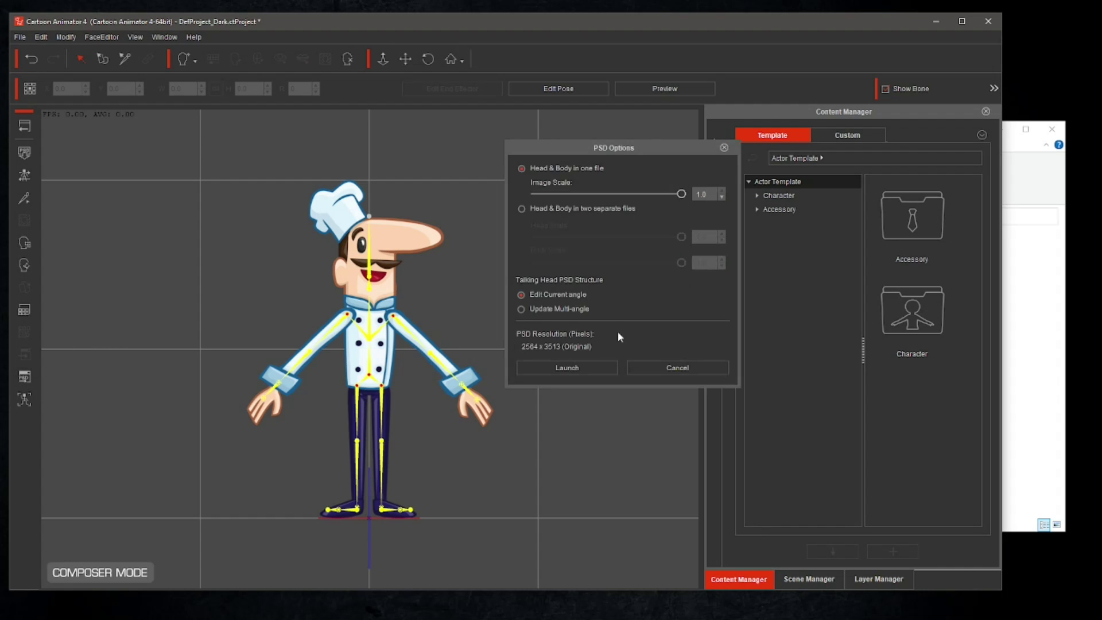
left_click(568, 366)
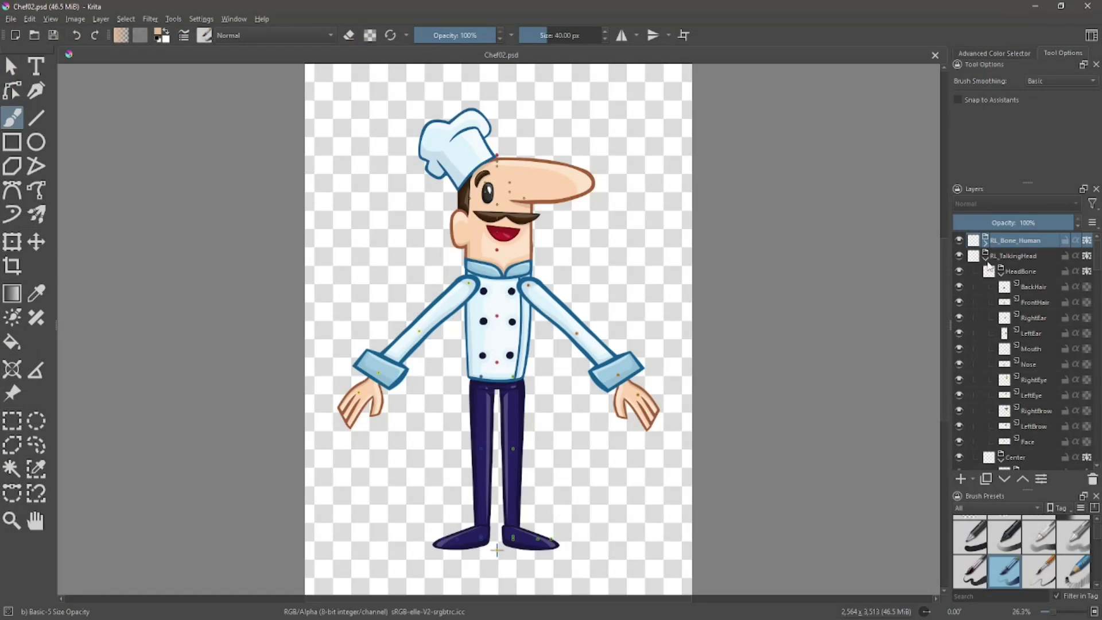
- Hide the RL_Bone_Human and RL_TalkingHead groups and collapse RL_TalkingHead in the layer list
left_click(985, 259)
left_click(985, 259)
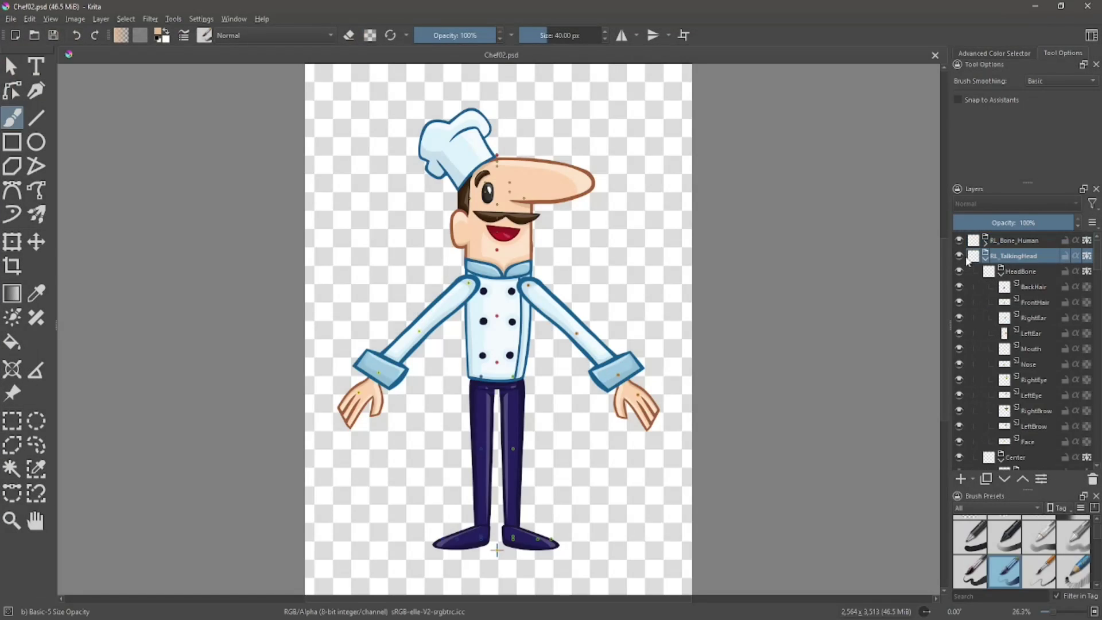
left_click(958, 256)
left_click(959, 241)
left_click(985, 258)
- In RL_Image, collapse the arm and hand groups and hide LArm, LHand, RArm, RHand and LFoot, keeping the Hip layer visible
left_click(1001, 289)
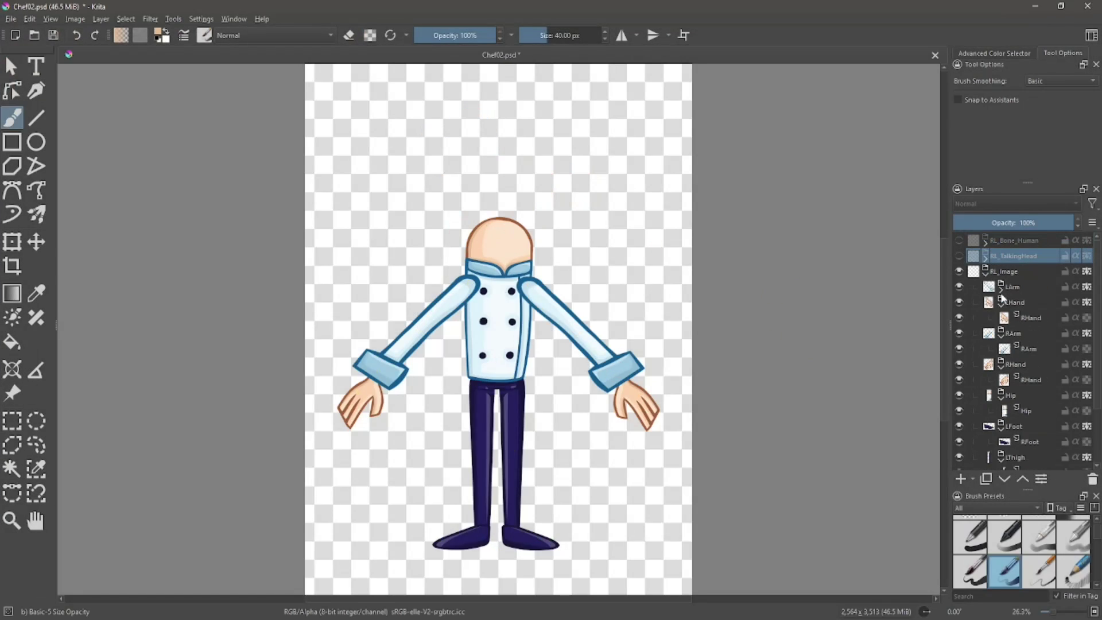
left_click(1000, 305)
left_click(1001, 321)
left_click(1000, 336)
left_click(1000, 352)
left_click(1001, 352)
left_click(1021, 366)
left_click(959, 287)
left_click(958, 303)
left_click(959, 318)
left_click(958, 334)
left_click(959, 349)
left_click(959, 380)
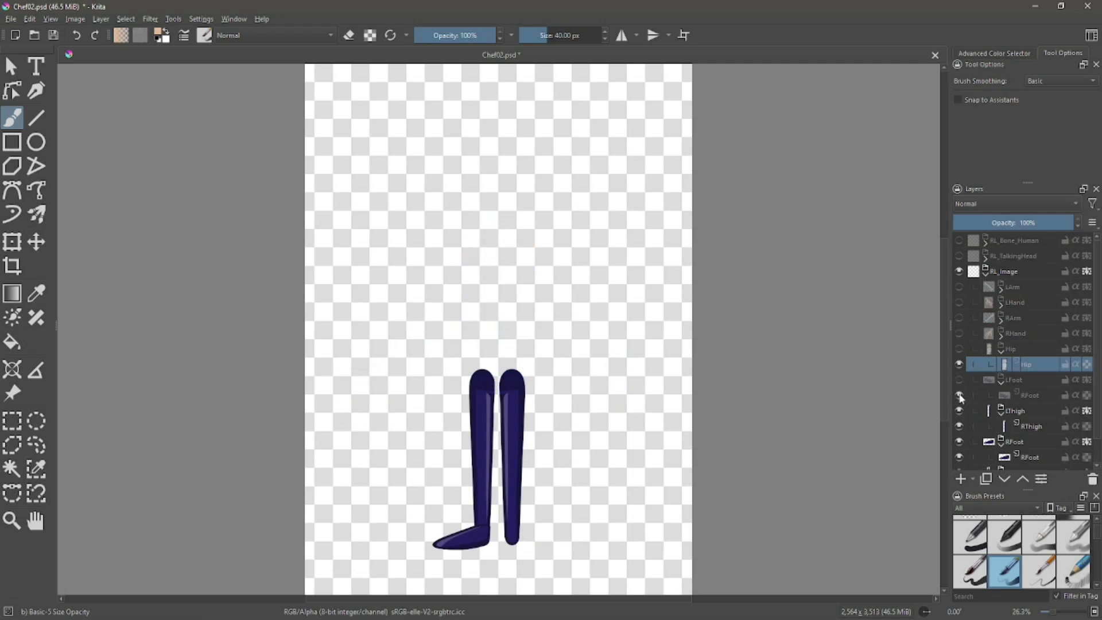
left_click(958, 395)
left_click(959, 349)
scroll(496, 281, "up", 3)
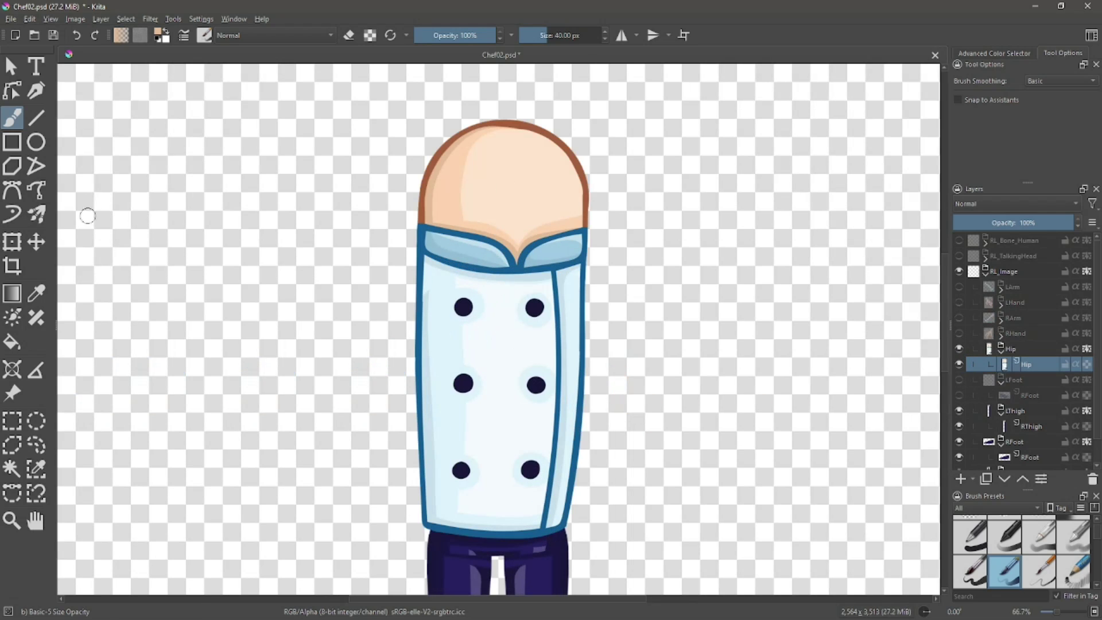
key("p")
left_click_drag(442, 216, 419, 247)
left_click(11, 493)
scroll(465, 229, "up", 2)
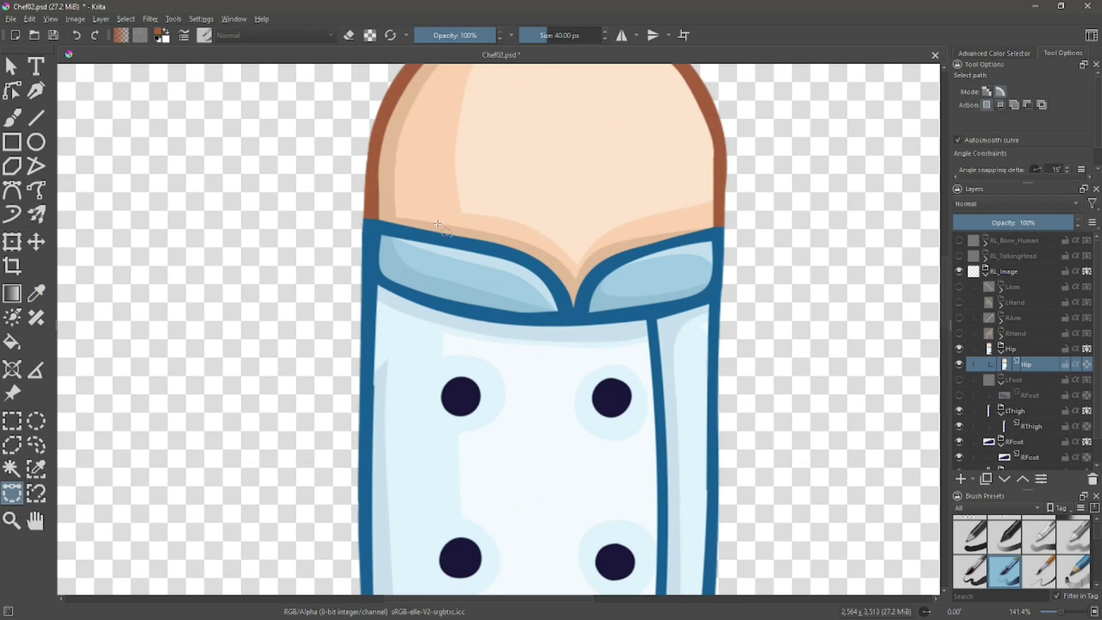
scroll(444, 229, "down", 1)
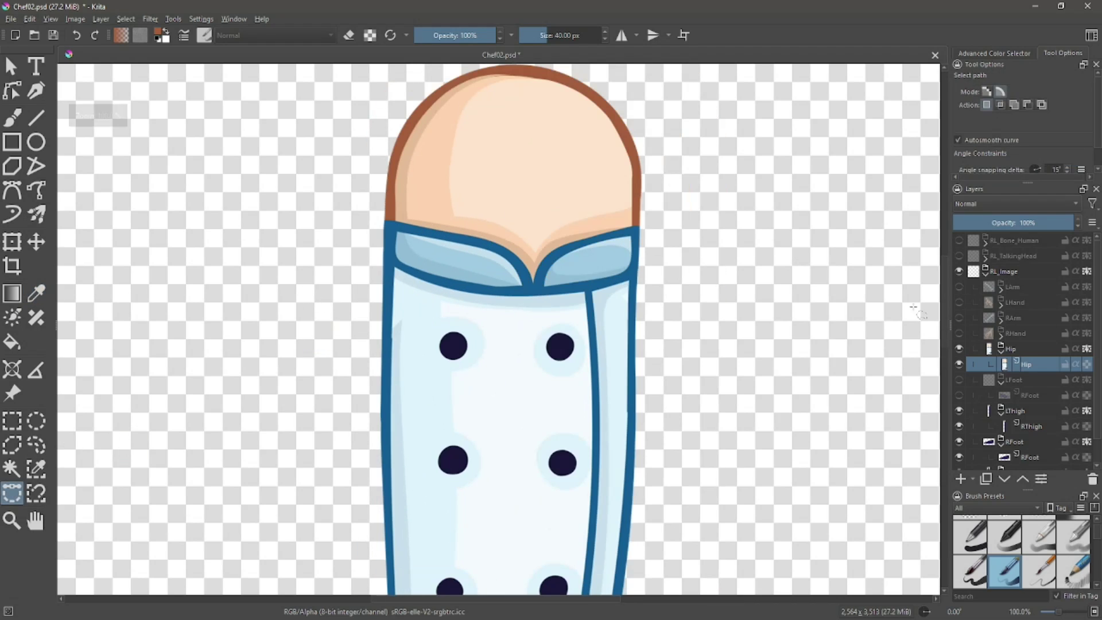
- Add a paint layer above the Hip layer and draw a neck oval in the sampled light skin colour with a 134.35 px brush
left_click(959, 478)
left_click(36, 293)
left_click(520, 197)
left_click(36, 142)
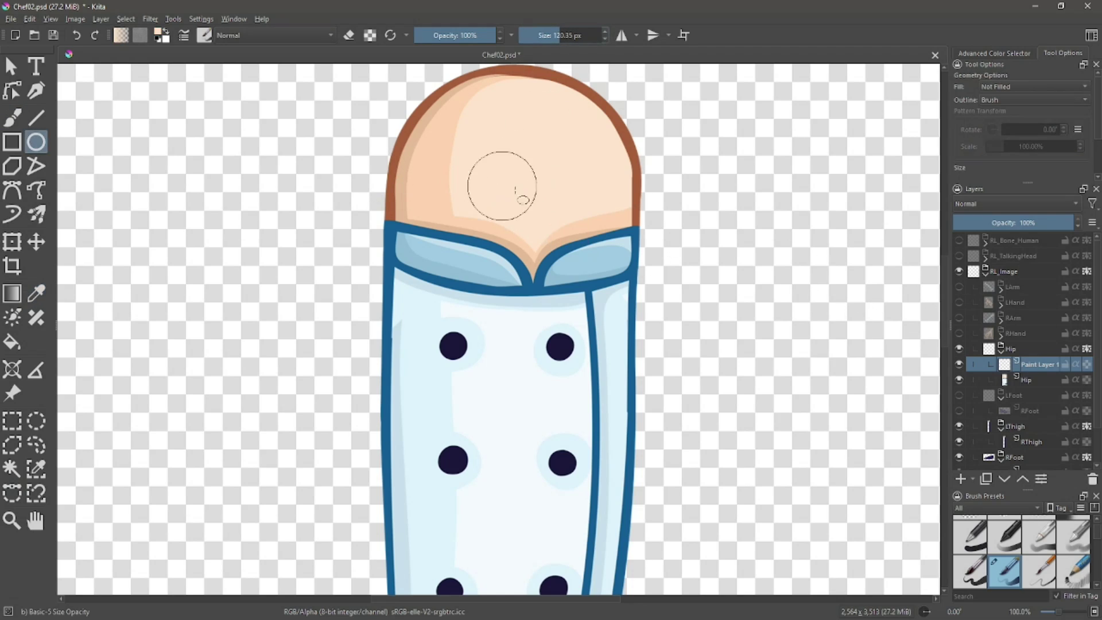
left_click(606, 33)
left_click(606, 33)
left_click(621, 35)
left_click(622, 35)
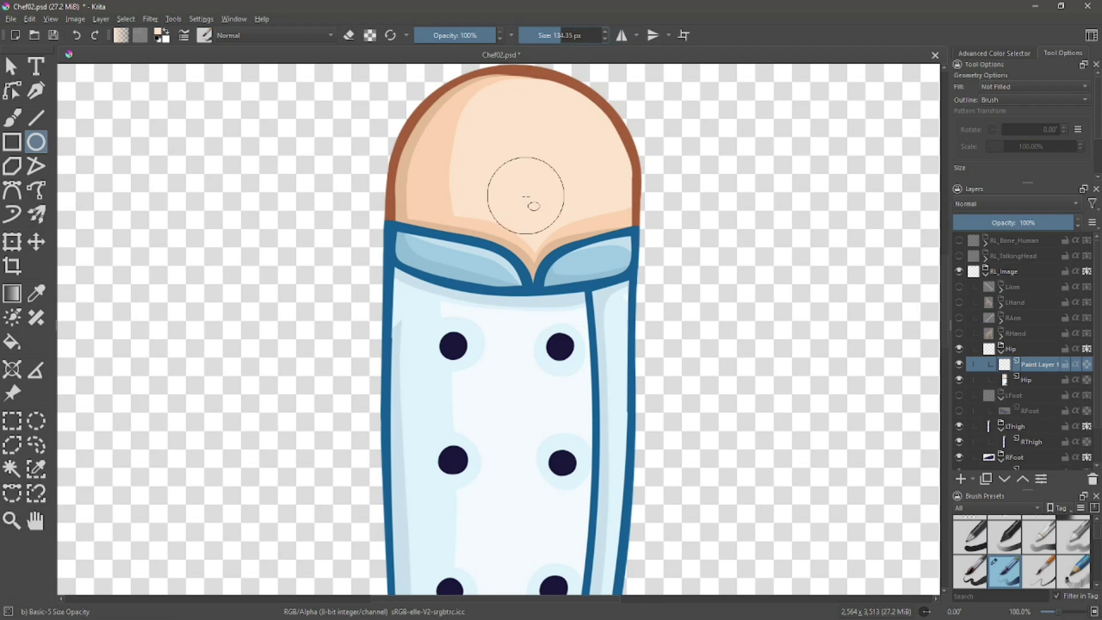
left_click_drag(520, 207, 531, 192)
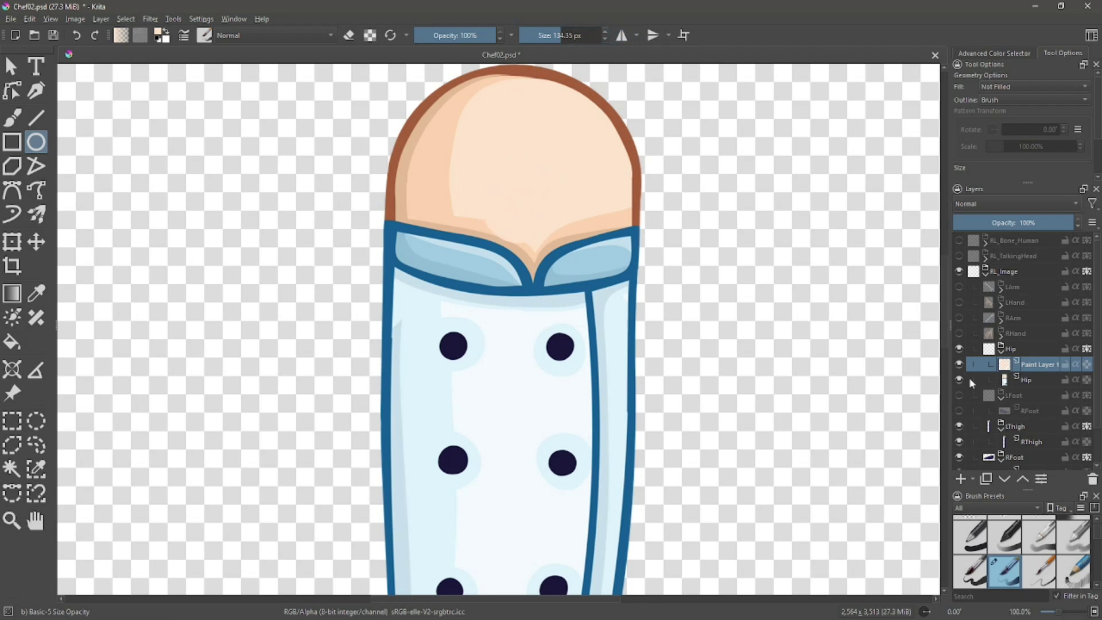
- Lower the Hip layer's opacity to 73% as a tracing guide
left_click(960, 379)
left_click(959, 379)
left_click(1025, 379)
left_click(1008, 222)
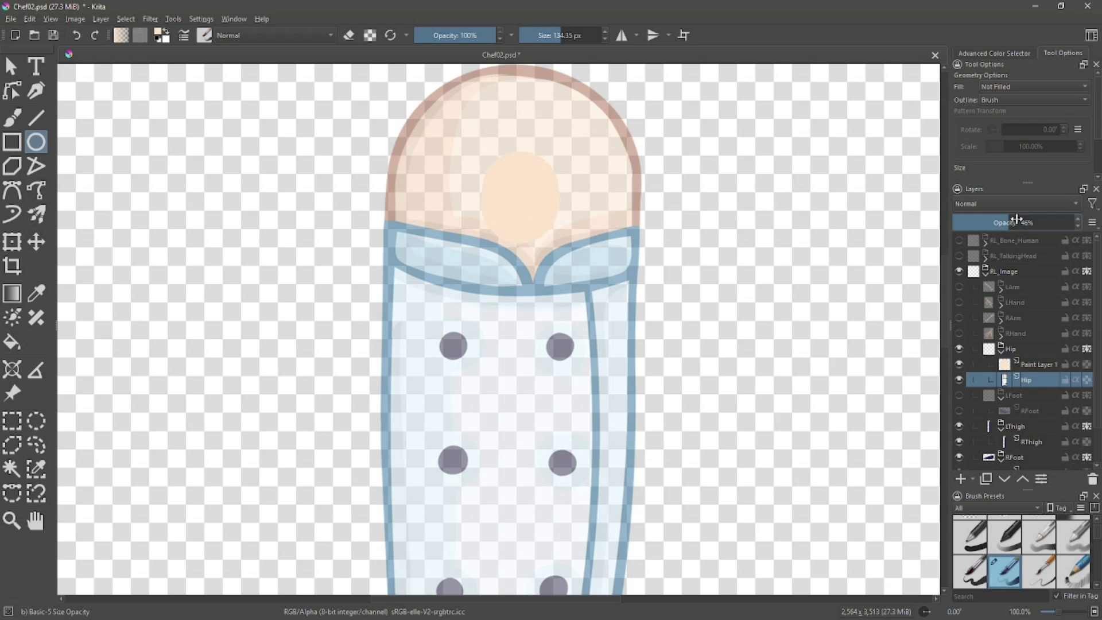
left_click(1020, 222)
scroll(523, 220, "up", 1)
scroll(524, 221, "up", 1)
left_click(1035, 222)
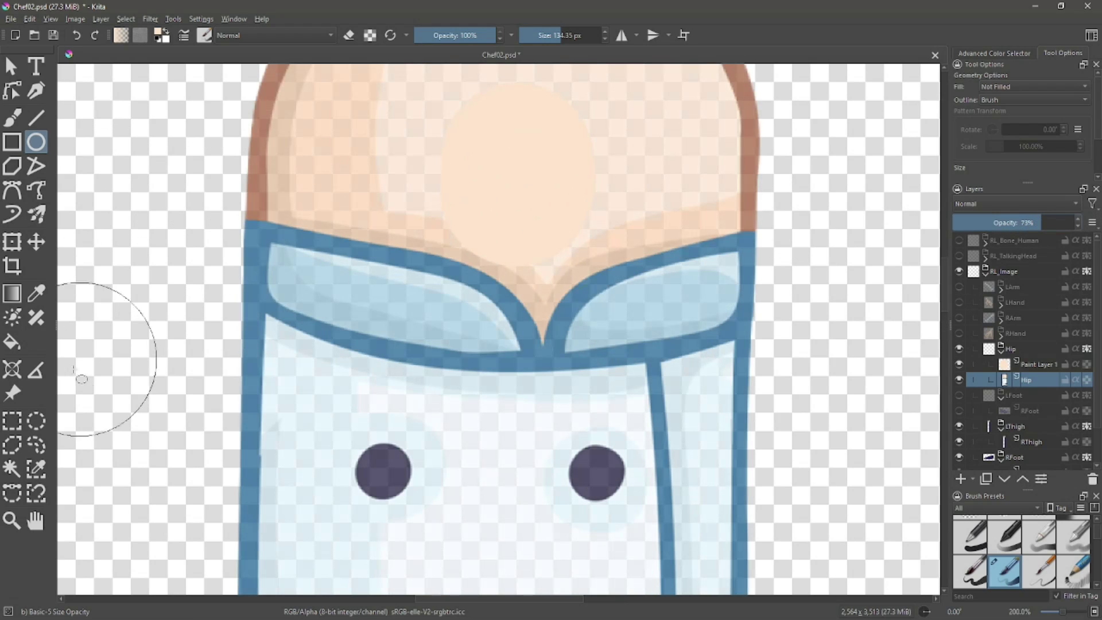
- On the new paint layer, paint a neck outline in the sampled brown, using a path selection from one collar corner around the oval to the other
left_click(35, 294)
left_click(258, 204)
left_click(12, 493)
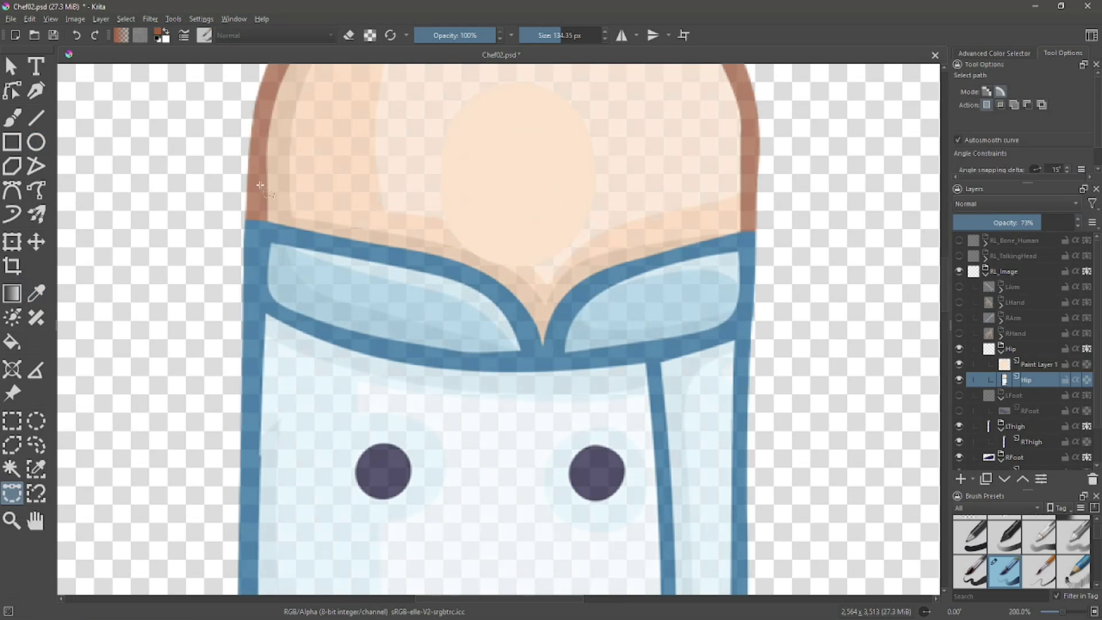
left_click(1043, 368)
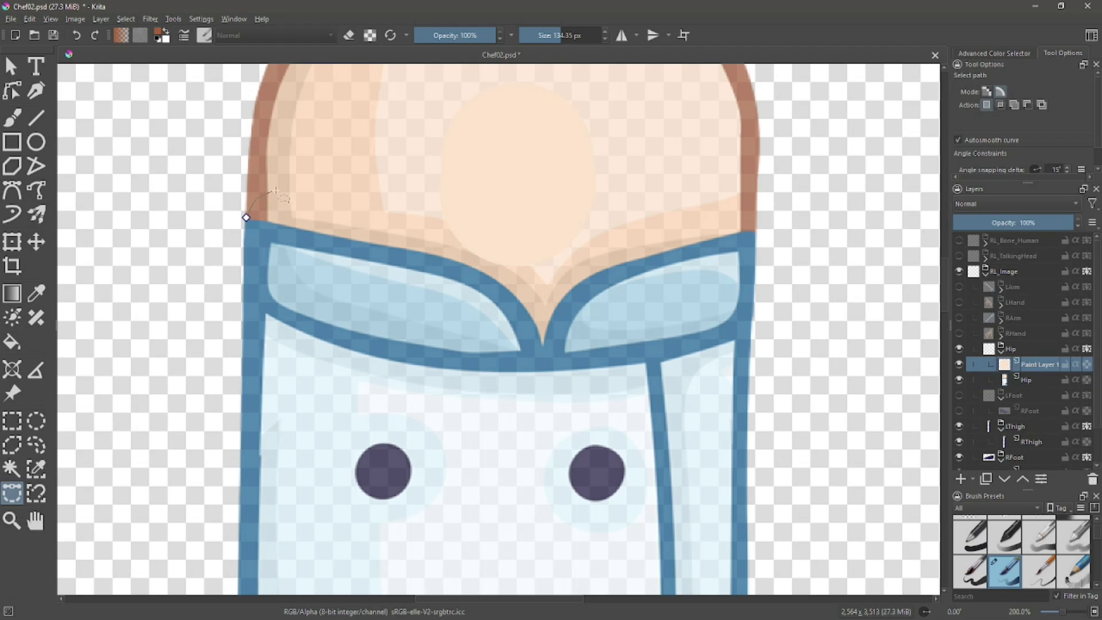
key("Escape")
left_click(440, 148)
left_click_drag(485, 141, 421, 274)
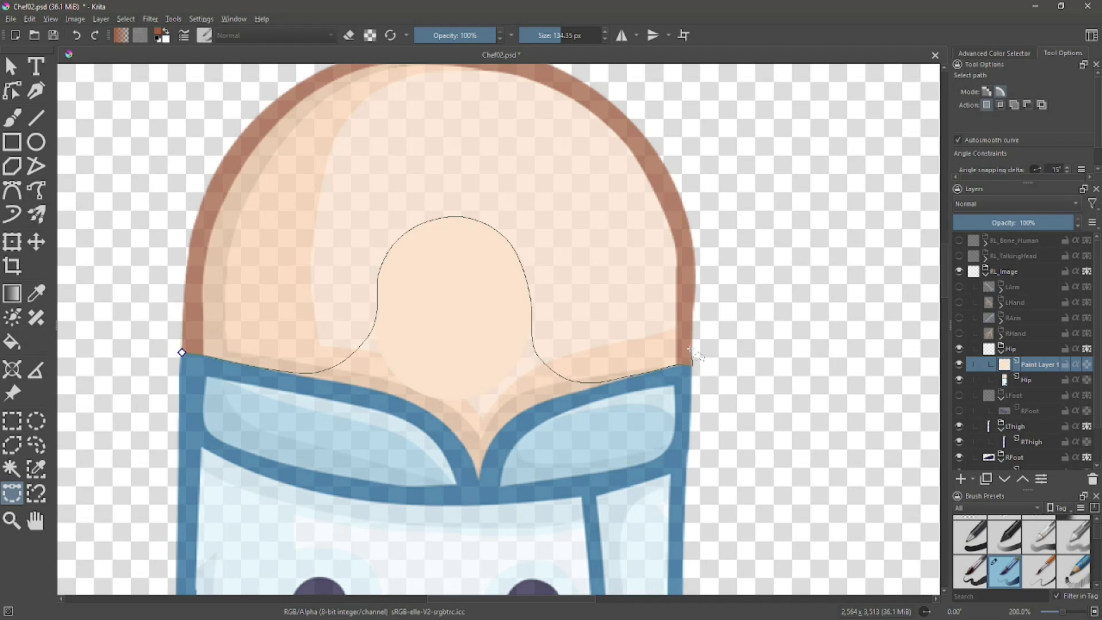
mouse_move(654, 350)
left_mouse_down()
mouse_move(561, 336)
mouse_move(460, 182)
mouse_move(356, 299)
mouse_move(273, 347)
mouse_move(186, 327)
mouse_move(165, 353)
mouse_move(335, 264)
mouse_move(323, 273)
mouse_move(649, 311)
mouse_move(663, 246)
left_mouse_up()
key("b")
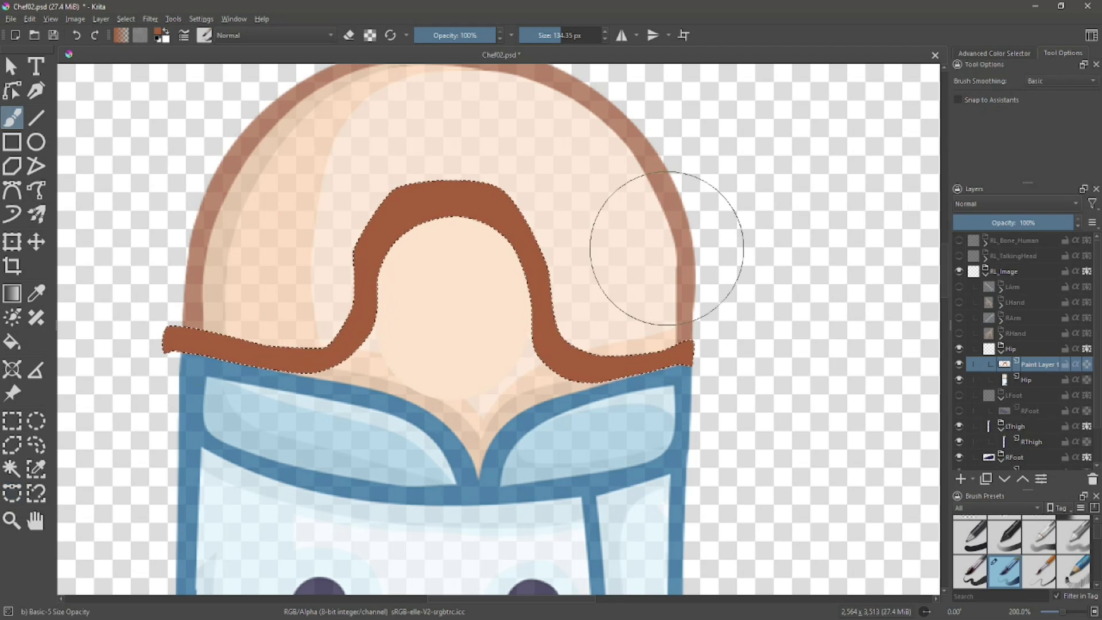
- Trace a path selection along the brown neck outline that encloses the excess thickness and the area outside it
left_click(11, 492)
key("ctrl+shift+a")
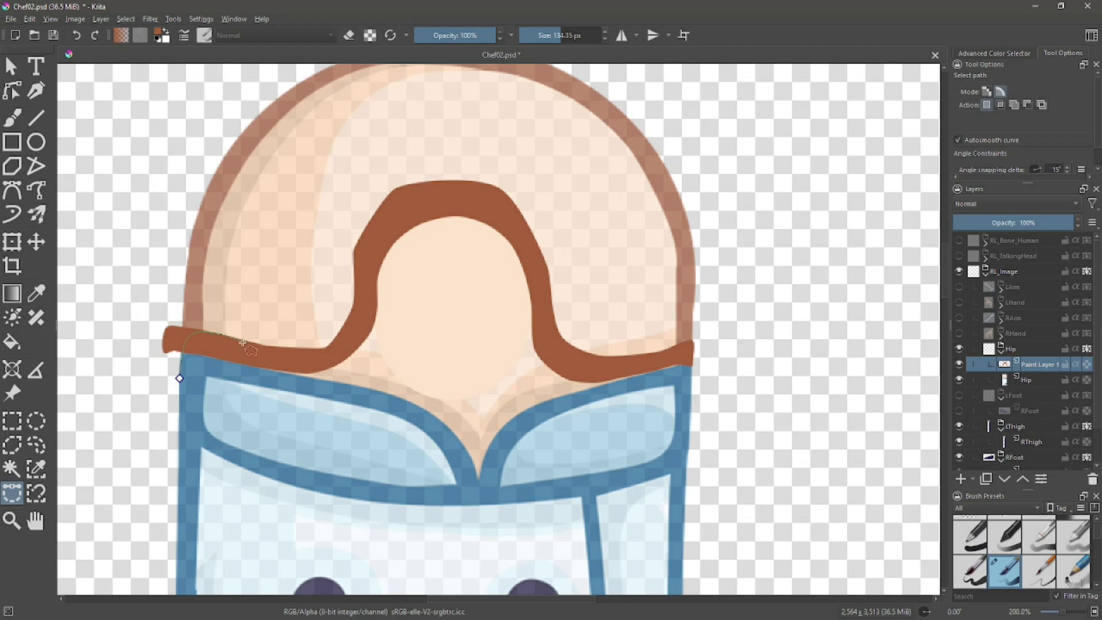
left_click_drag(193, 340, 326, 350)
left_click_drag(345, 328, 359, 264)
left_click(385, 222)
left_click(724, 400)
left_click(781, 274)
left_click(541, 132)
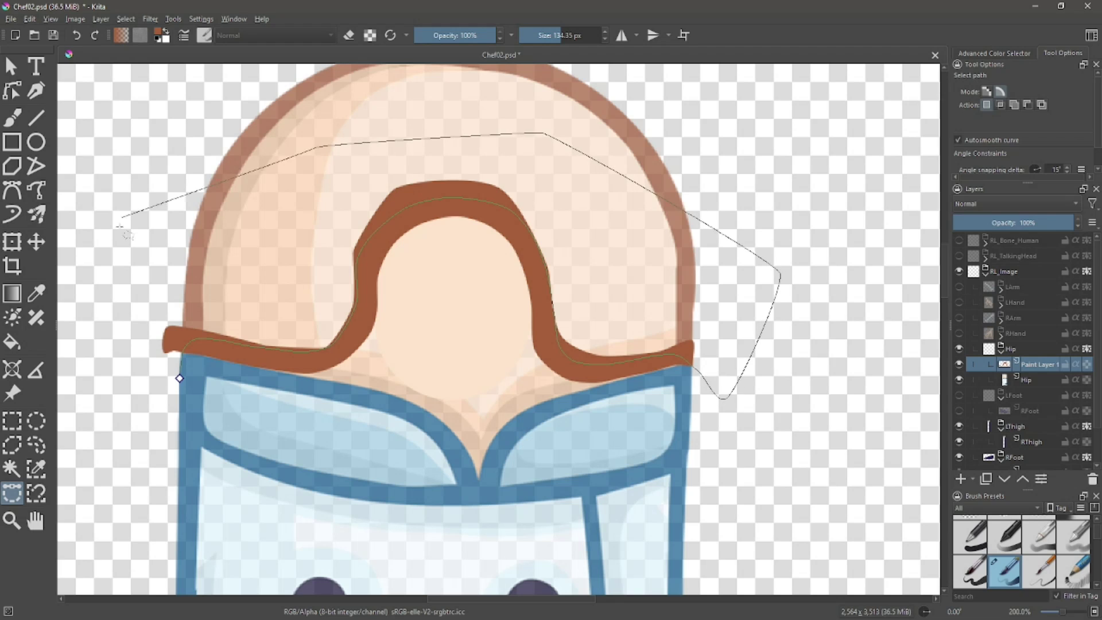
left_click(120, 225)
left_click(118, 371)
left_click(179, 378)
- Erase the outer part of the brown outline inside the selection and deselect
left_click(12, 117)
left_click(349, 36)
mouse_move(344, 184)
left_mouse_down()
mouse_move(531, 347)
mouse_move(775, 345)
left_mouse_up()
key("ctrl+shift+a")
- On the Hip layer, erase the old rounded head shape around the new neck with a 50.92 px eraser
left_click(1041, 381)
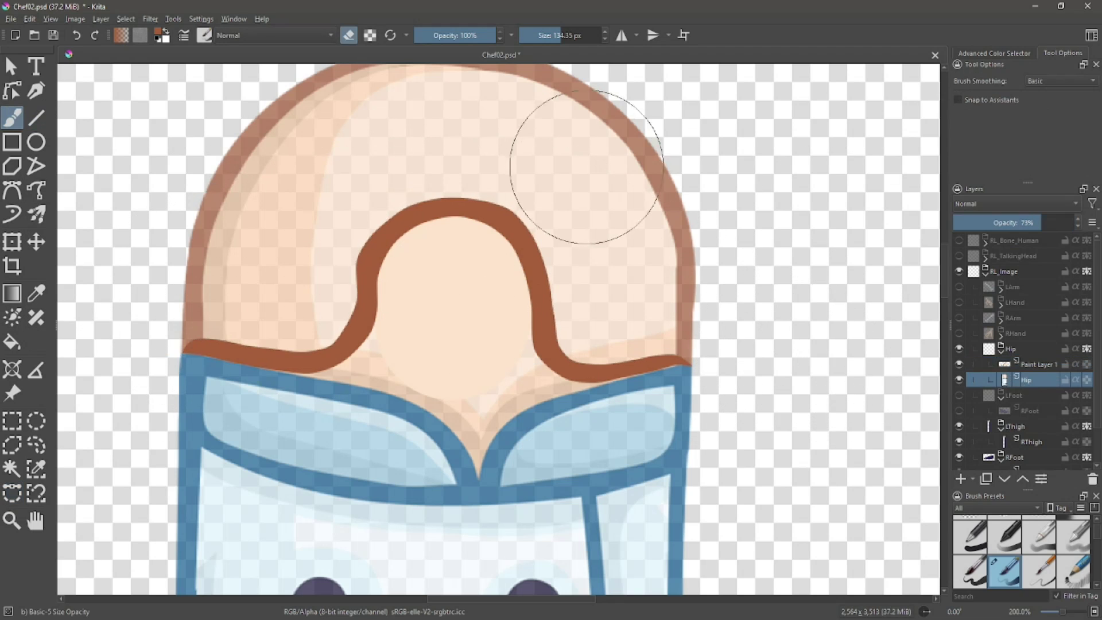
mouse_move(538, 37)
left_mouse_down()
mouse_move(505, 60)
mouse_move(549, 46)
left_mouse_up()
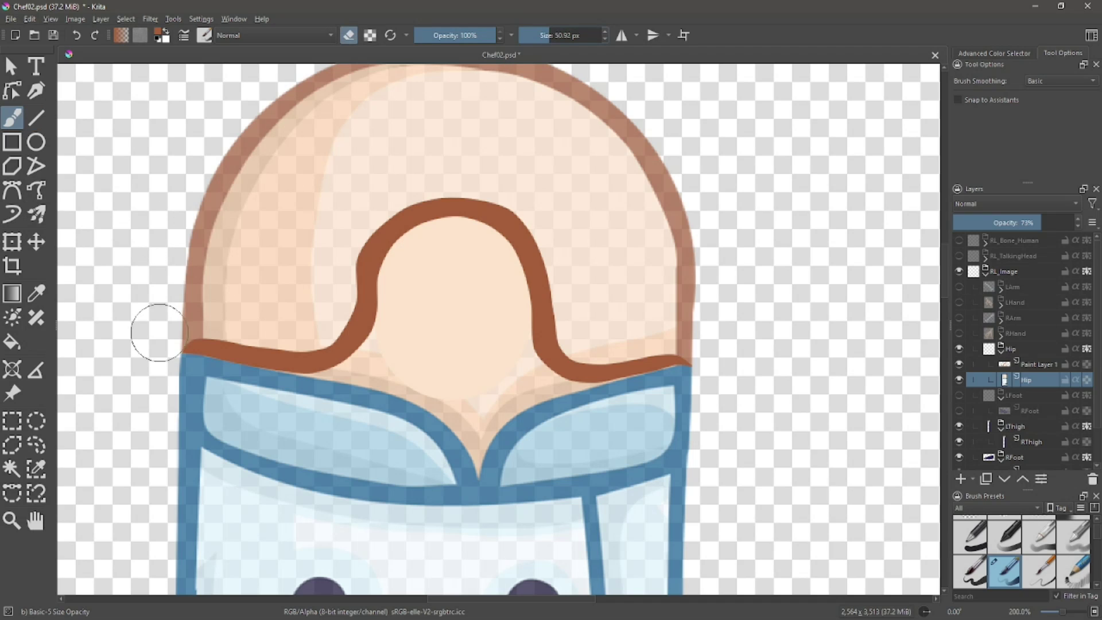
mouse_move(155, 327)
left_mouse_down()
mouse_move(196, 318)
mouse_move(323, 316)
mouse_move(349, 253)
mouse_move(413, 185)
mouse_move(510, 184)
mouse_move(605, 340)
mouse_move(680, 327)
mouse_move(707, 337)
mouse_move(643, 157)
mouse_move(618, 178)
mouse_move(223, 133)
mouse_move(262, 198)
mouse_move(328, 212)
mouse_move(227, 260)
mouse_move(523, 160)
mouse_move(634, 201)
left_mouse_up()
mouse_move(613, 75)
left_mouse_down()
mouse_move(614, 172)
mouse_move(786, 273)
left_mouse_up()
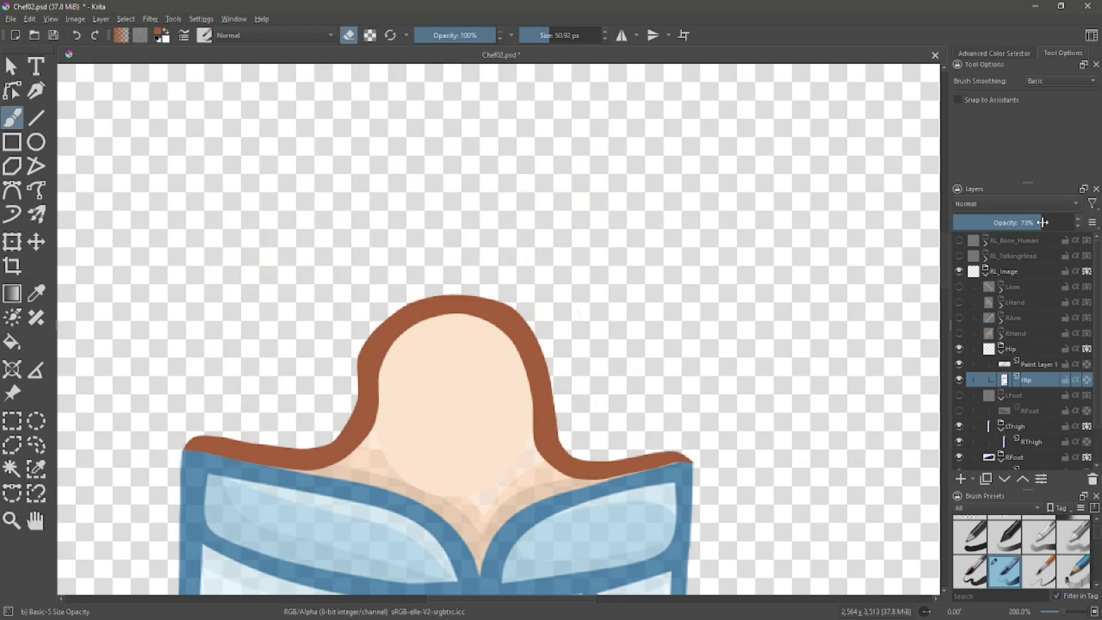
- Set the Hip layer's opacity to 100% and merge the neck paint layer down into it
left_click_drag(1043, 222, 1077, 223)
right_click(1027, 365)
left_click(962, 182)
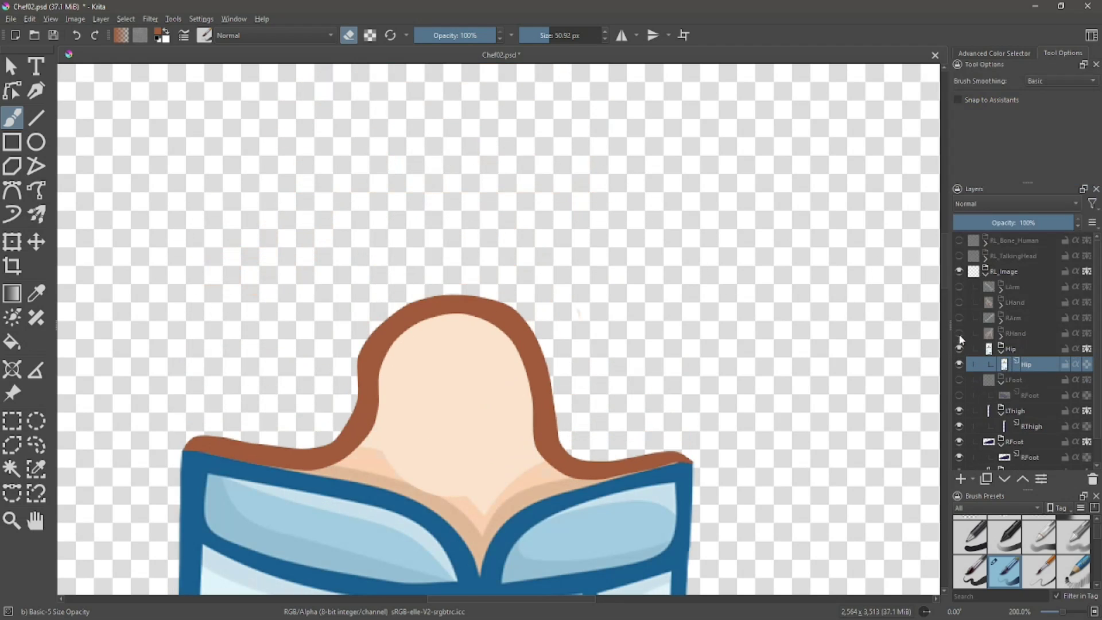
- Show the hidden arm, hand and foot layers and the RL_TalkingHead and RL_Bone_Human groups again
left_click_drag(958, 334, 958, 287)
left_click_drag(959, 380, 958, 395)
scroll(959, 398, "down", 2)
scroll(959, 397, "up", 2)
left_click_drag(957, 261, 958, 238)
scroll(858, 259, "down", 4)
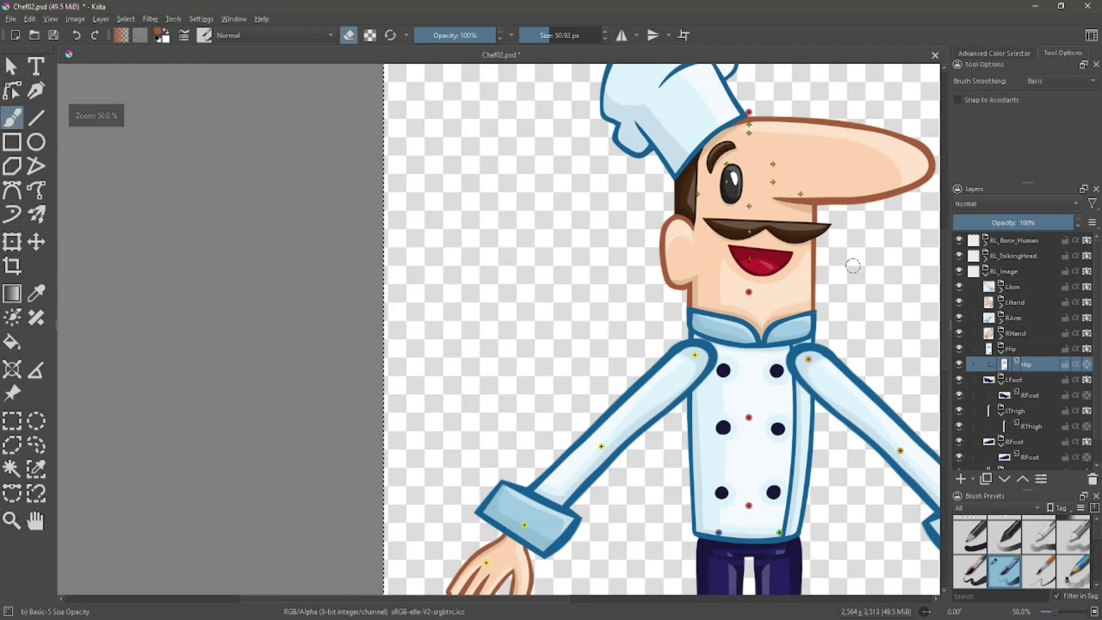
- Save Chef02.psd as a Photoshop image and show the chef's layer list in Cartoon Animator 4
left_click(53, 36)
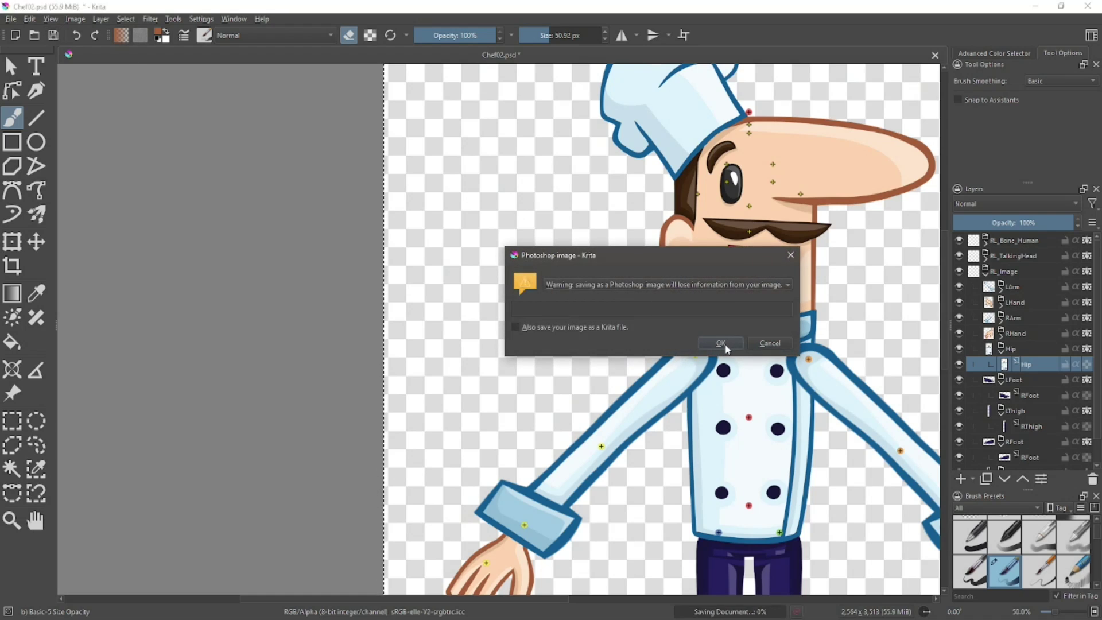
left_click(720, 343)
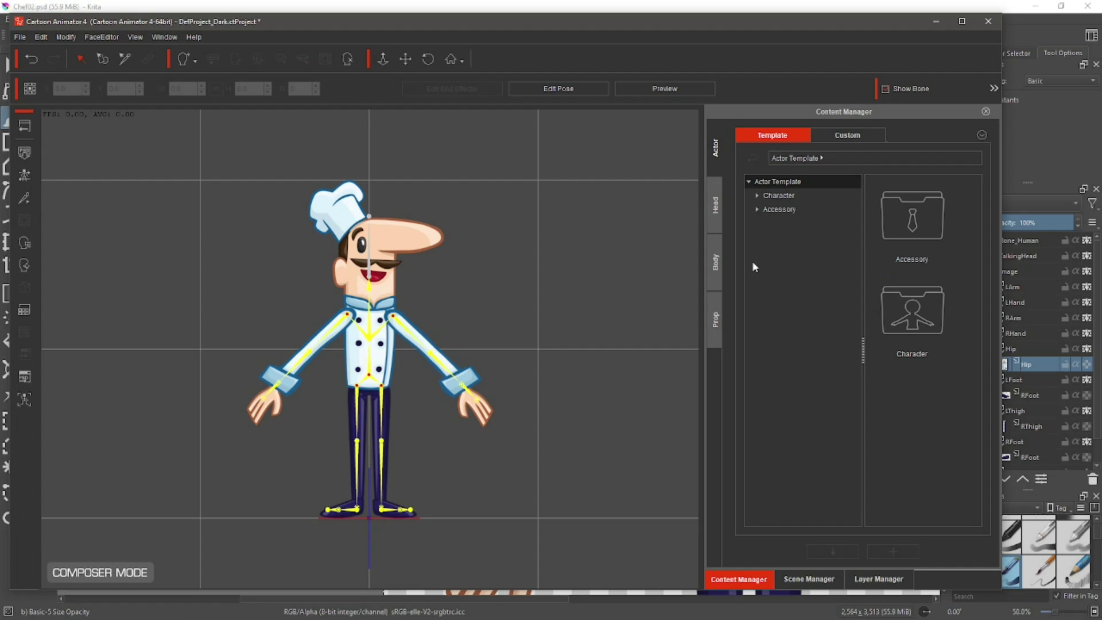
left_click(875, 579)
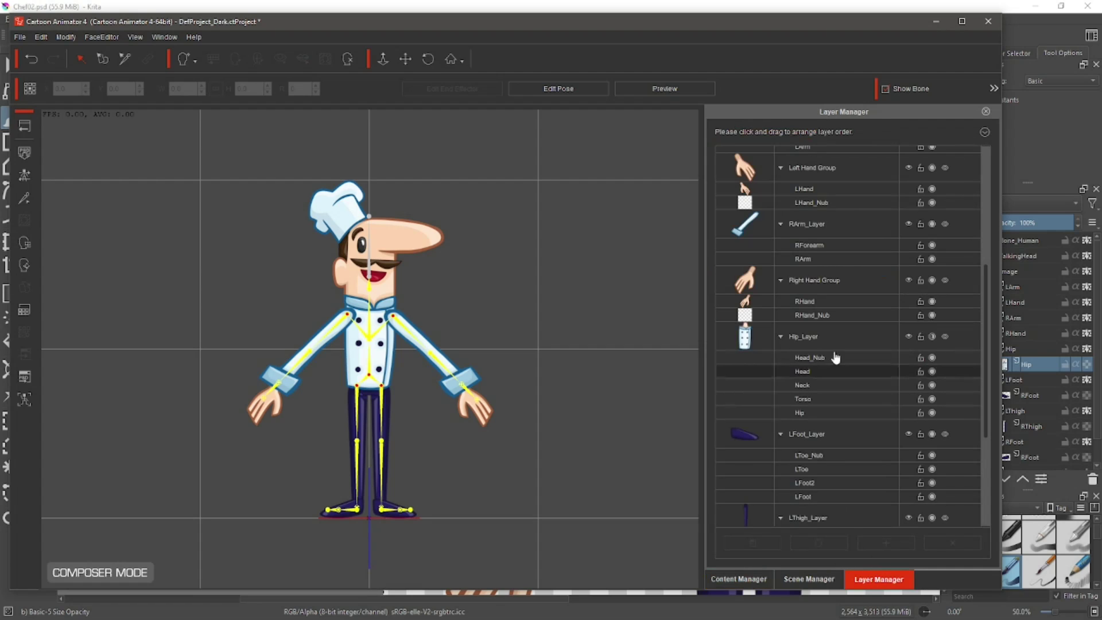
- Hide and show the Talking Head layer to check the neck beneath it, and return to Stage mode, accepting the lost PSD sync
scroll(808, 418, "down", 3)
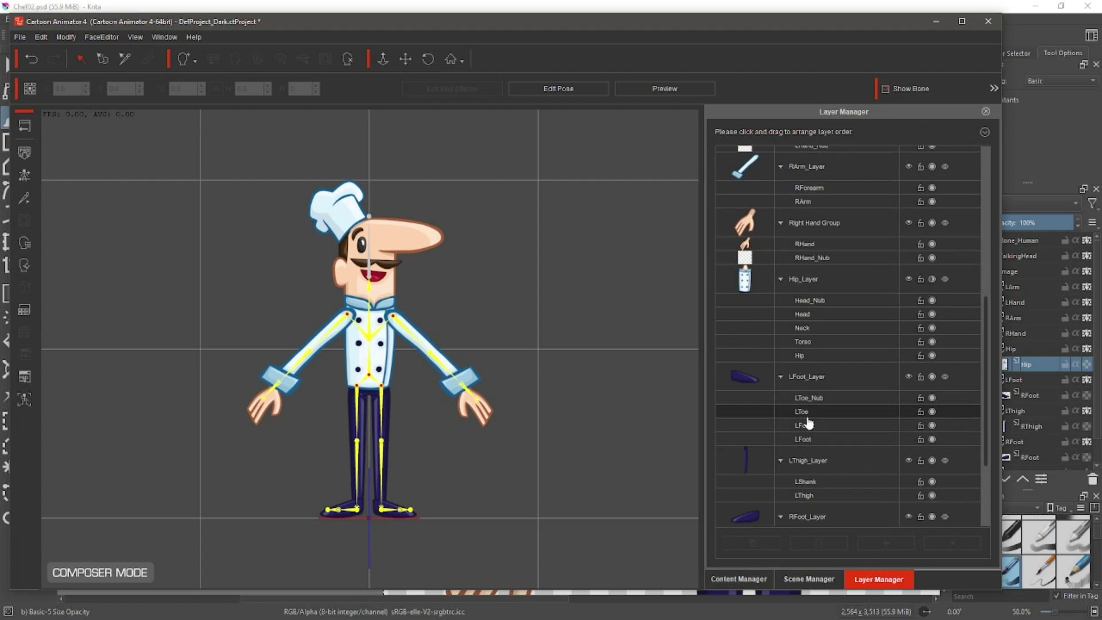
scroll(804, 422, "up", 8)
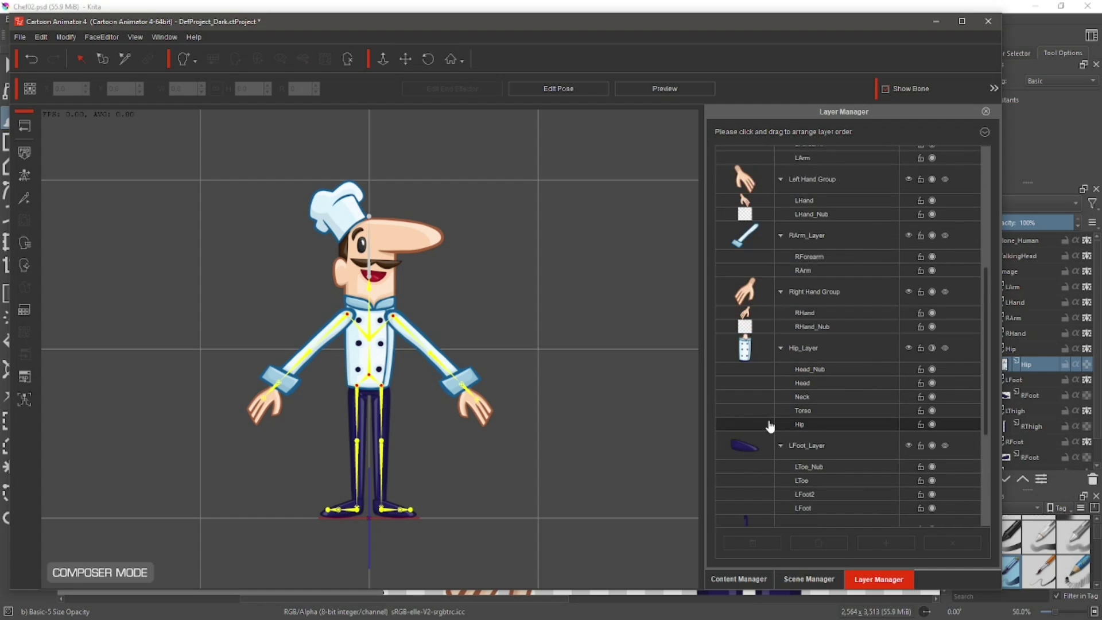
scroll(762, 429, "up", 8)
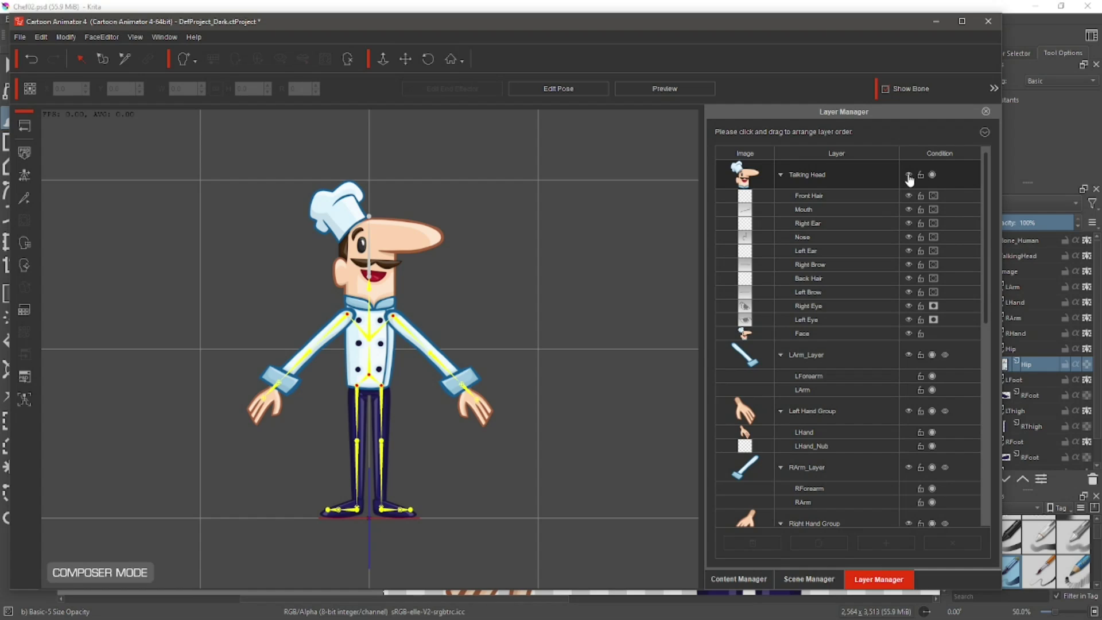
left_click(908, 175)
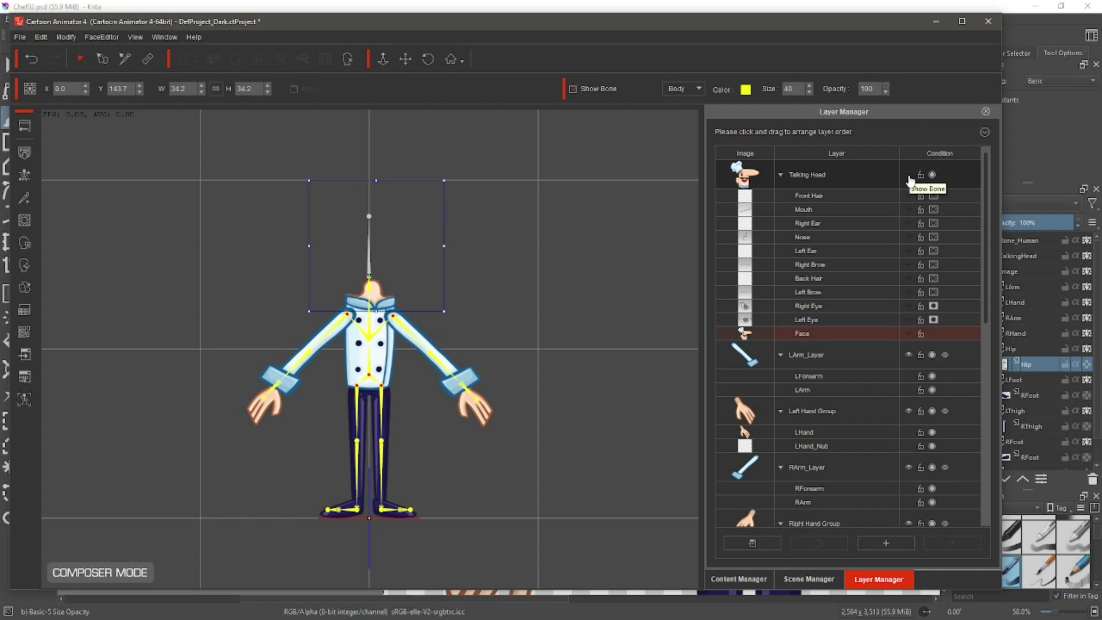
left_click(908, 176)
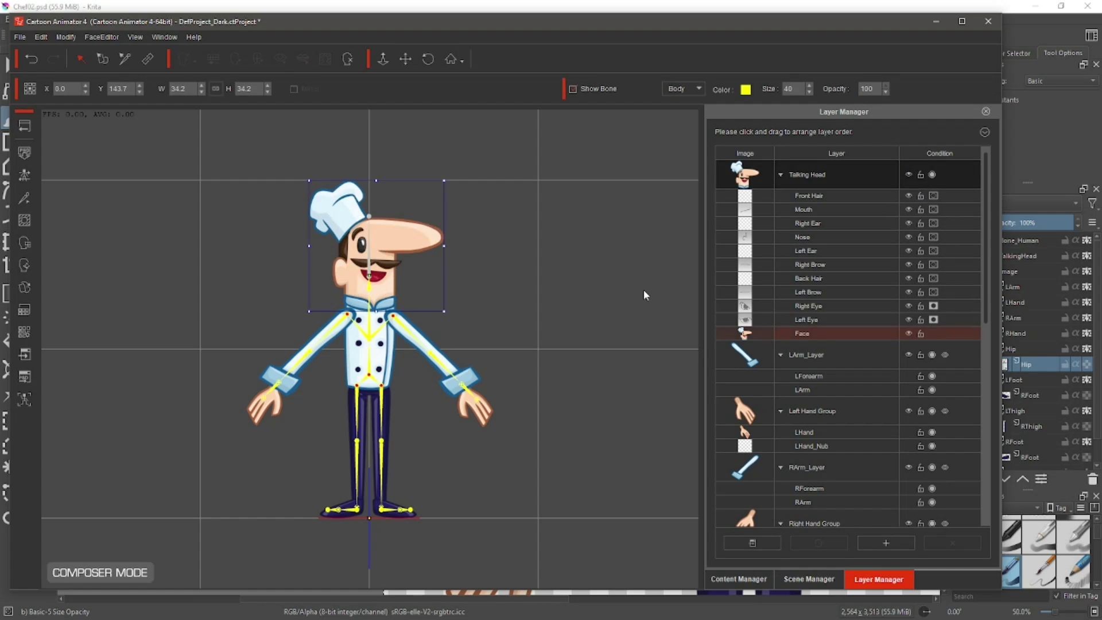
left_click(24, 151)
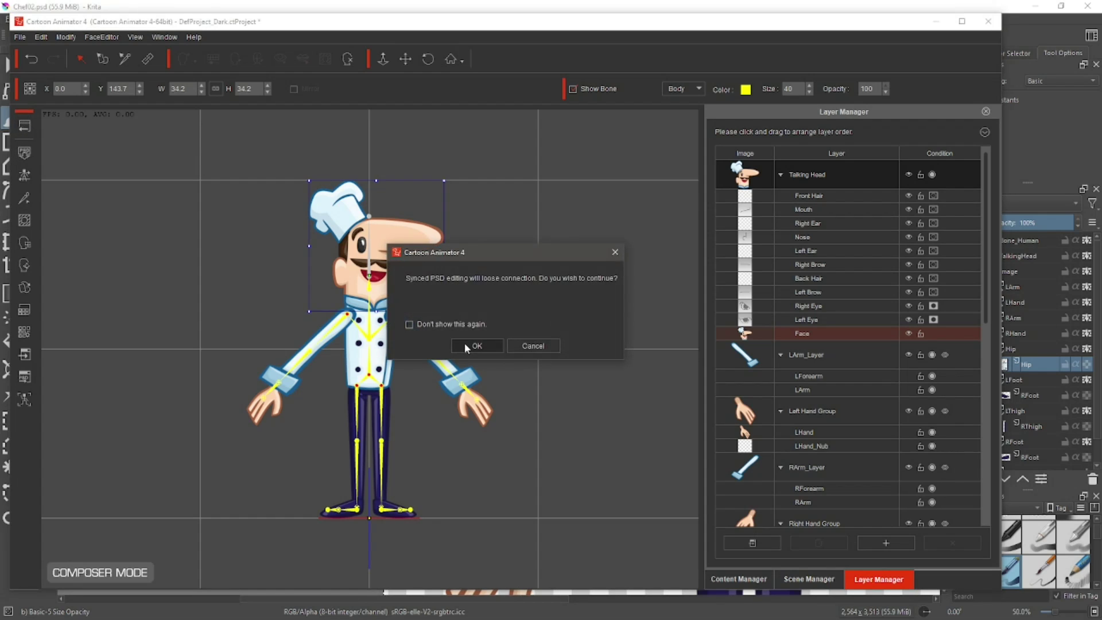
left_click(467, 343)
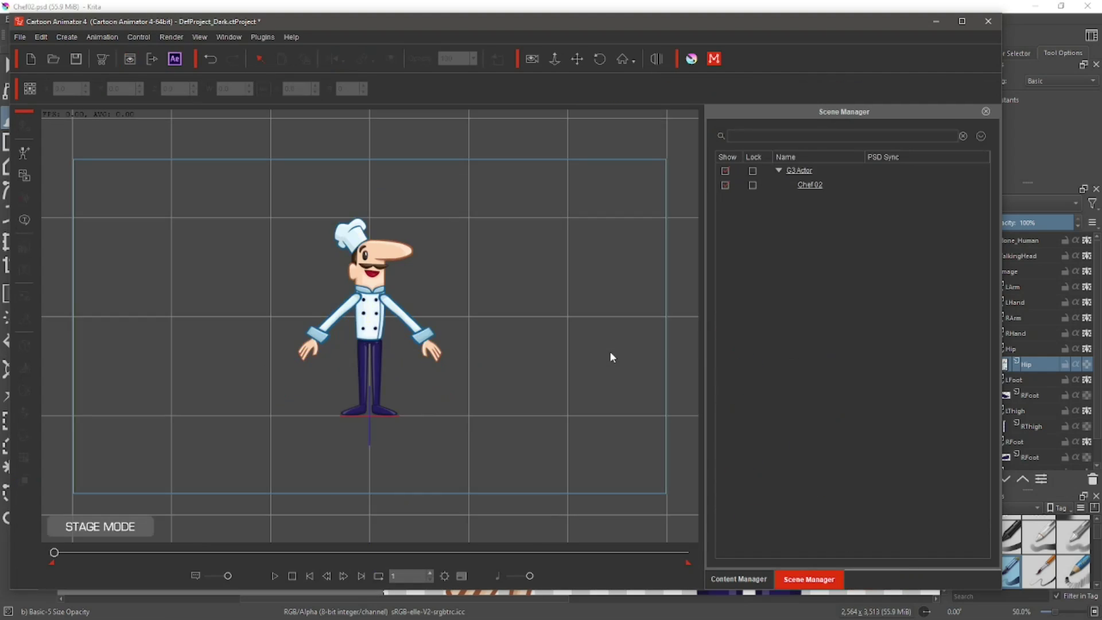
- Test the Anger motion from the front male Turners templates on the chef and undo it
left_click(739, 578)
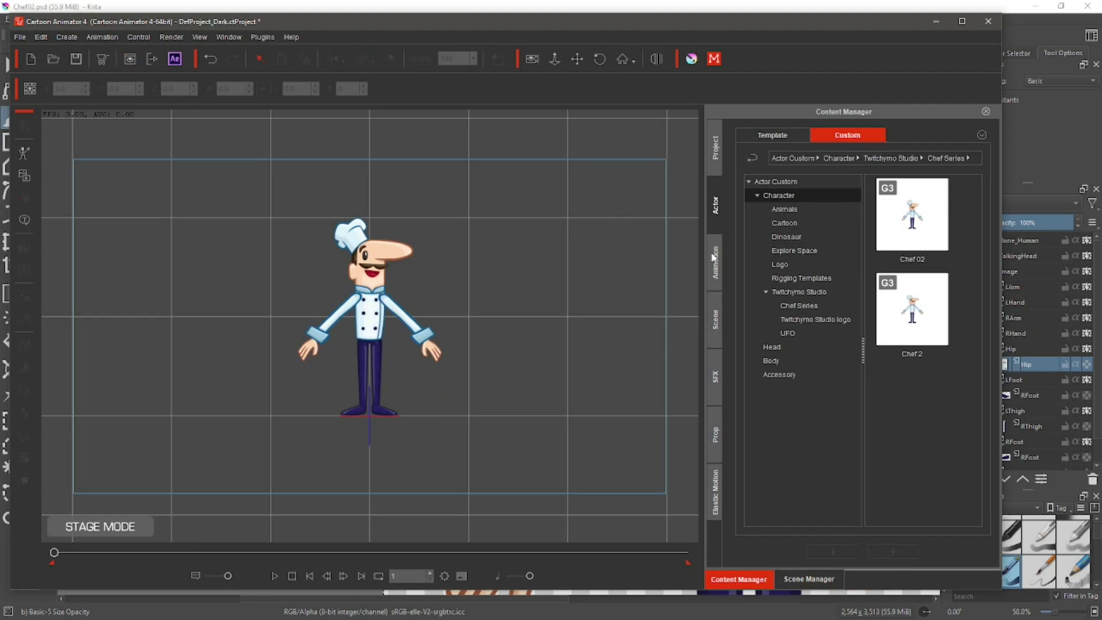
left_click(714, 261)
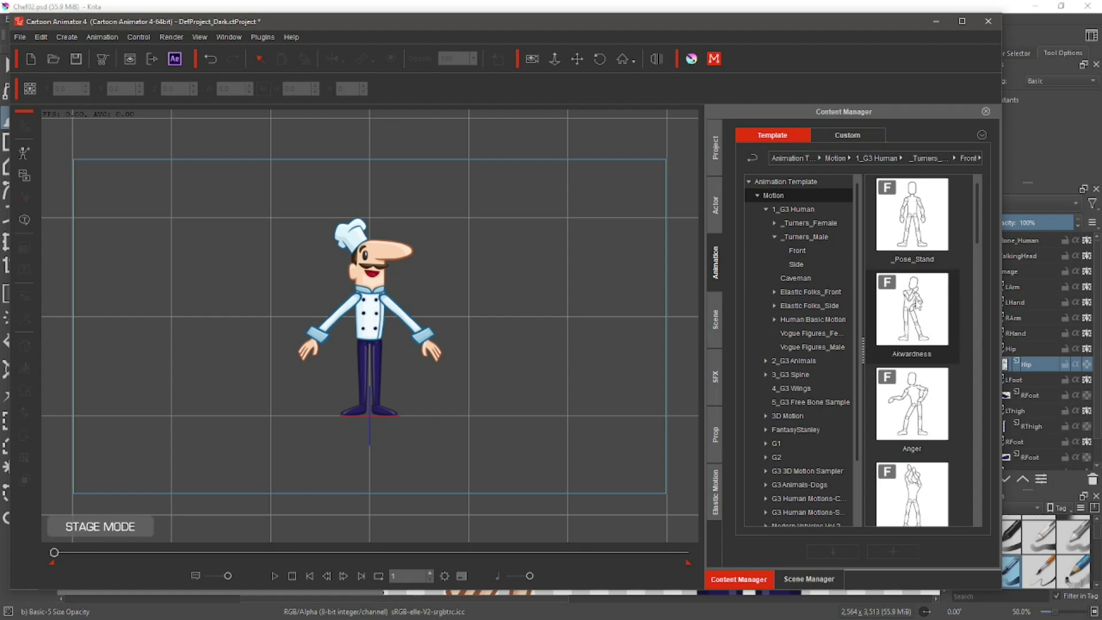
left_click_drag(915, 401, 504, 316)
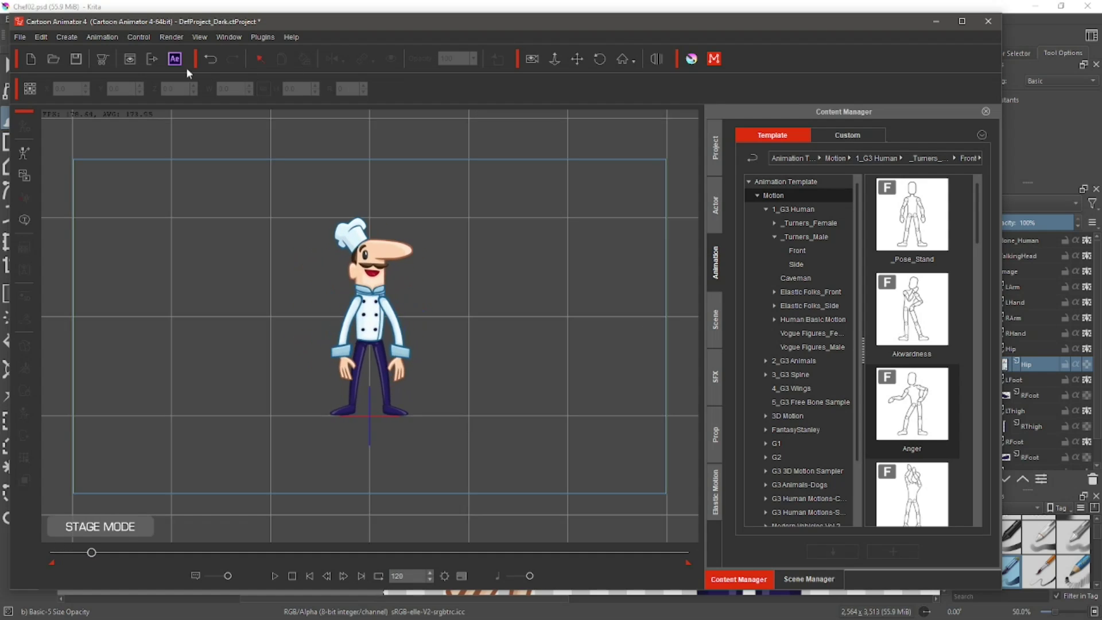
left_click(206, 54)
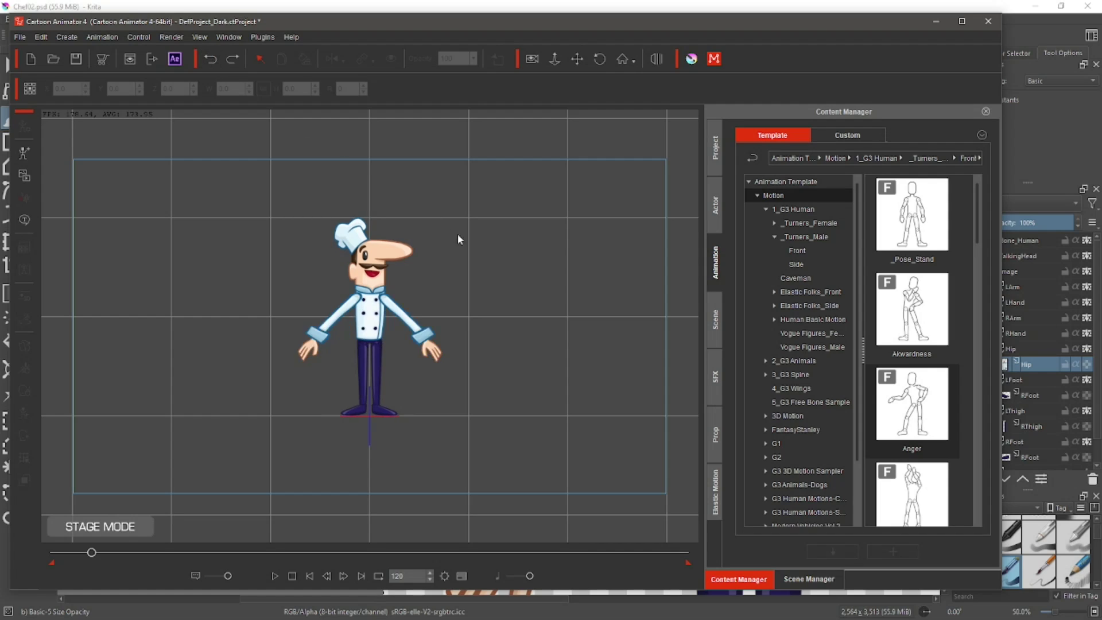
- Replace the saved Chef 02 character in the Chef Series custom folder with the current chef, naming it Chef 02
left_click(718, 207)
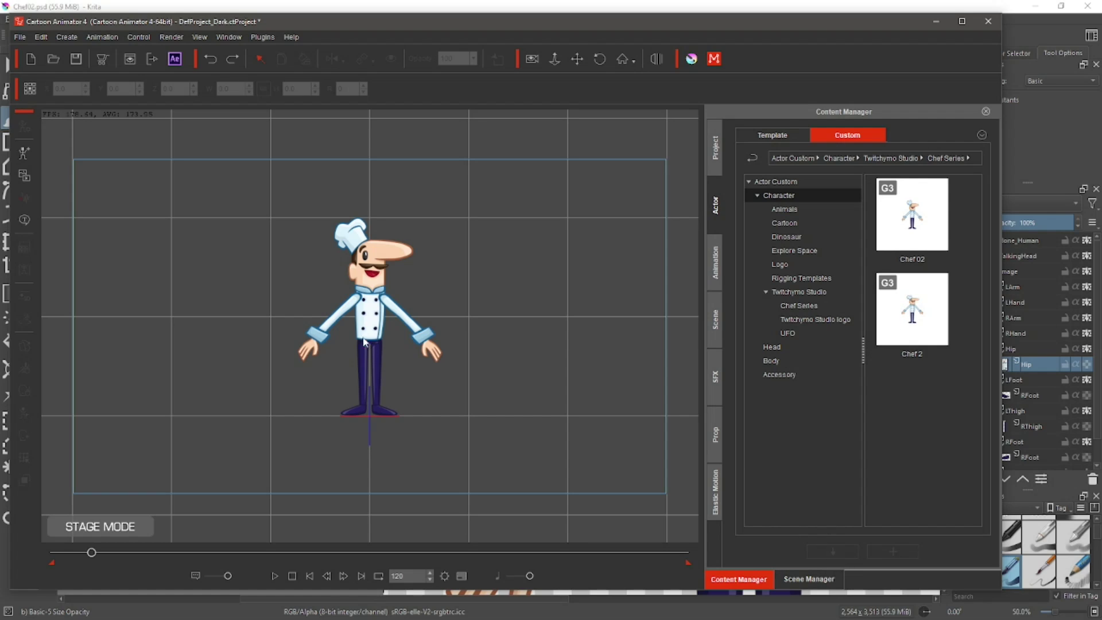
left_click(371, 321)
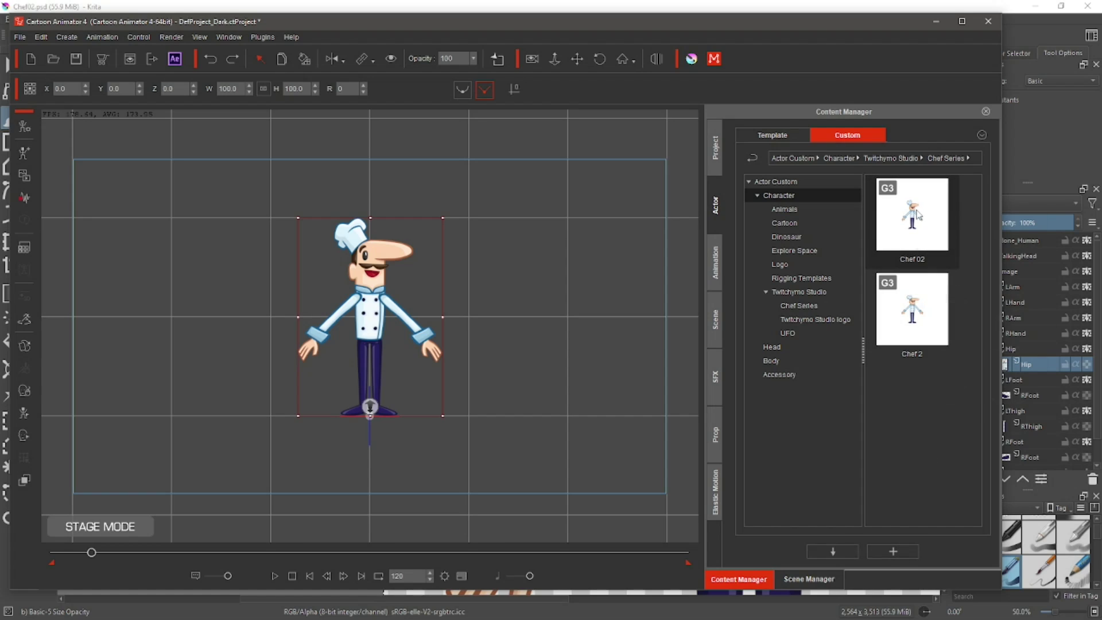
right_click(917, 215)
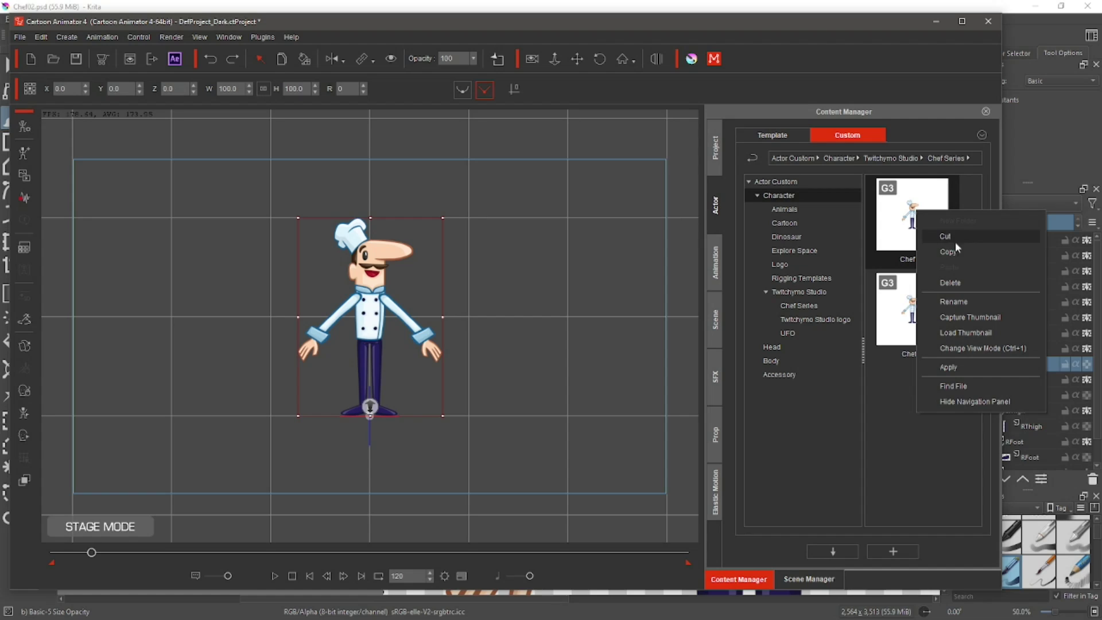
left_click(952, 281)
left_click(466, 333)
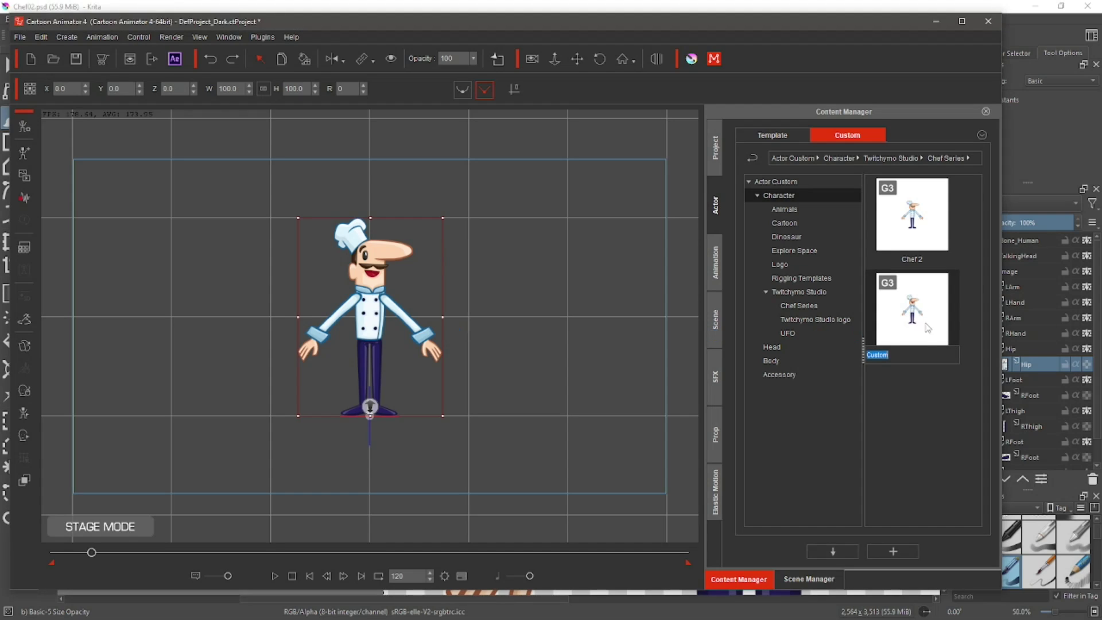
type("Chef 02")
left_click(899, 425)
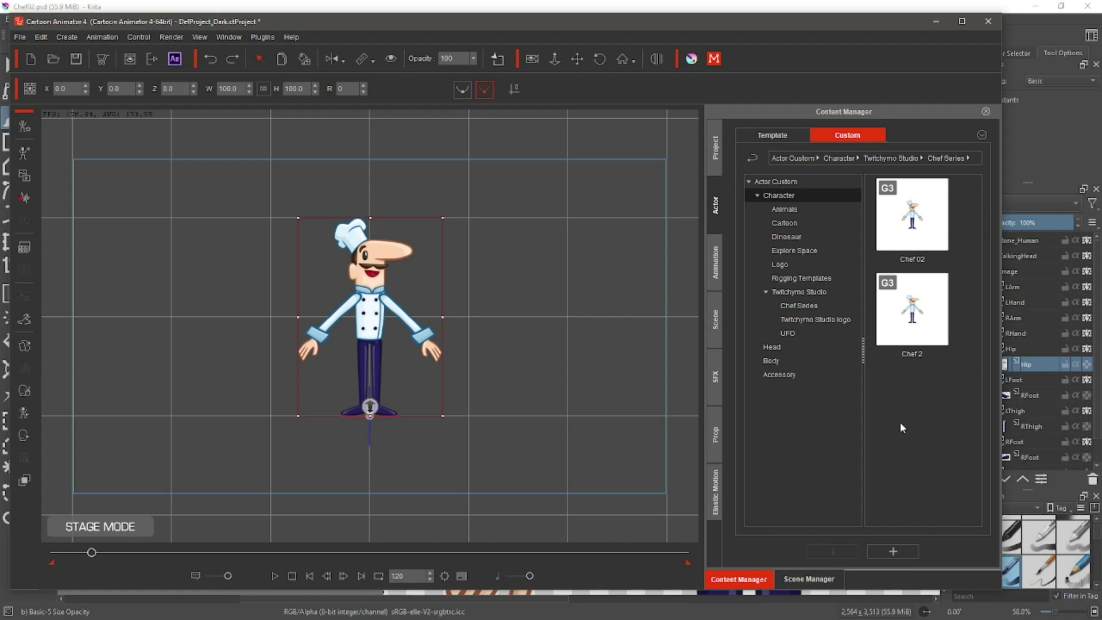
left_click(502, 257)
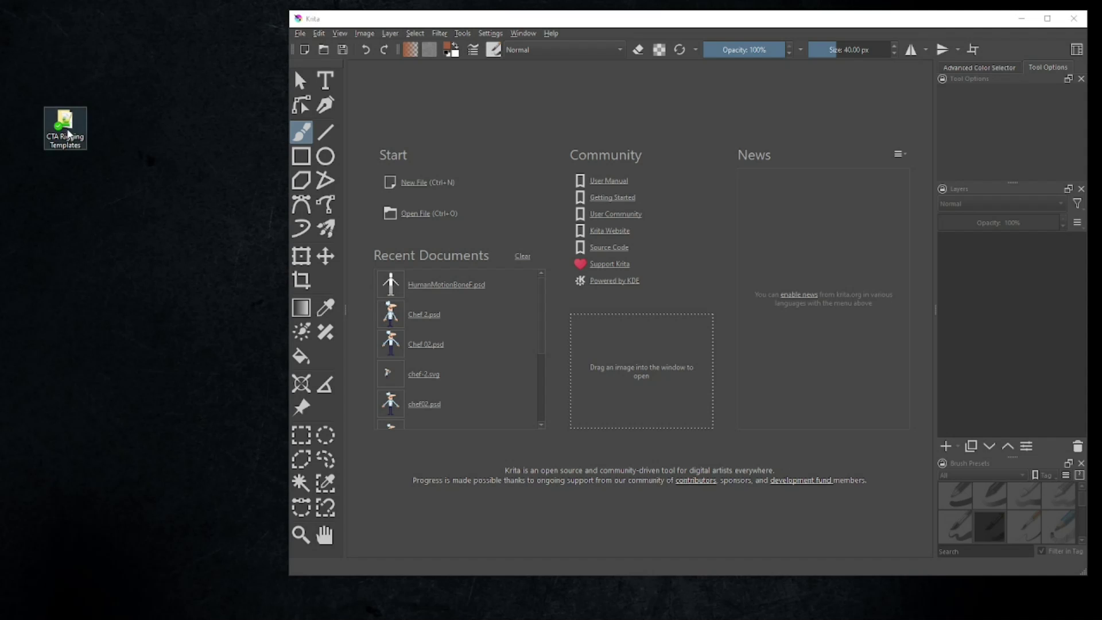
- Open the Rigging Templates PSD folder inside CTA Rigging Templates and duplicate HumanMotionBoneF.psd there
double_click(68, 133)
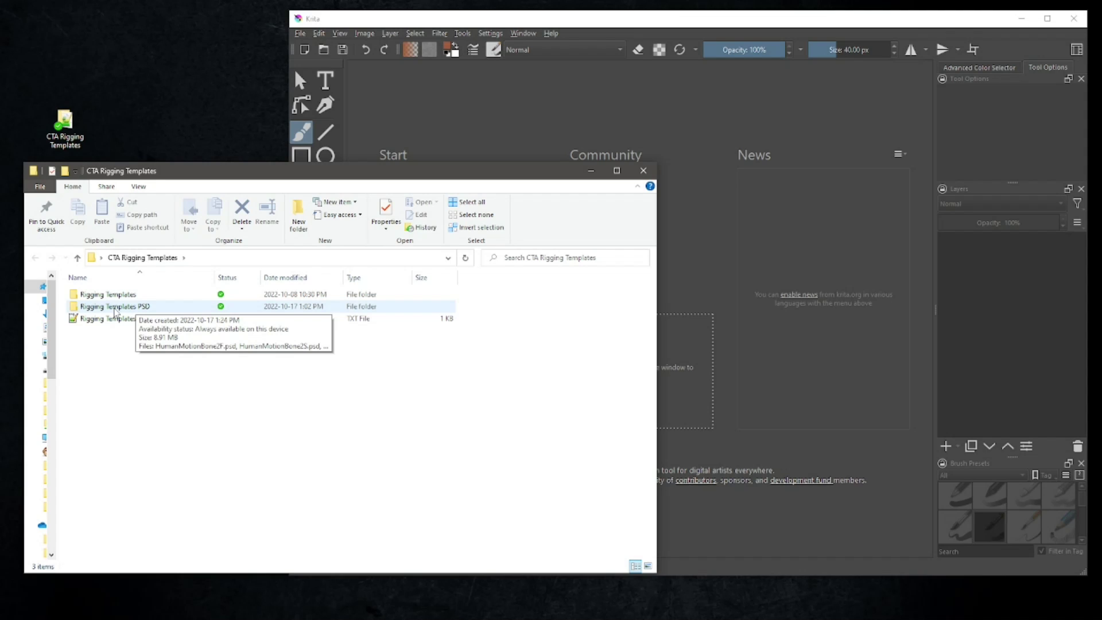
double_click(114, 307)
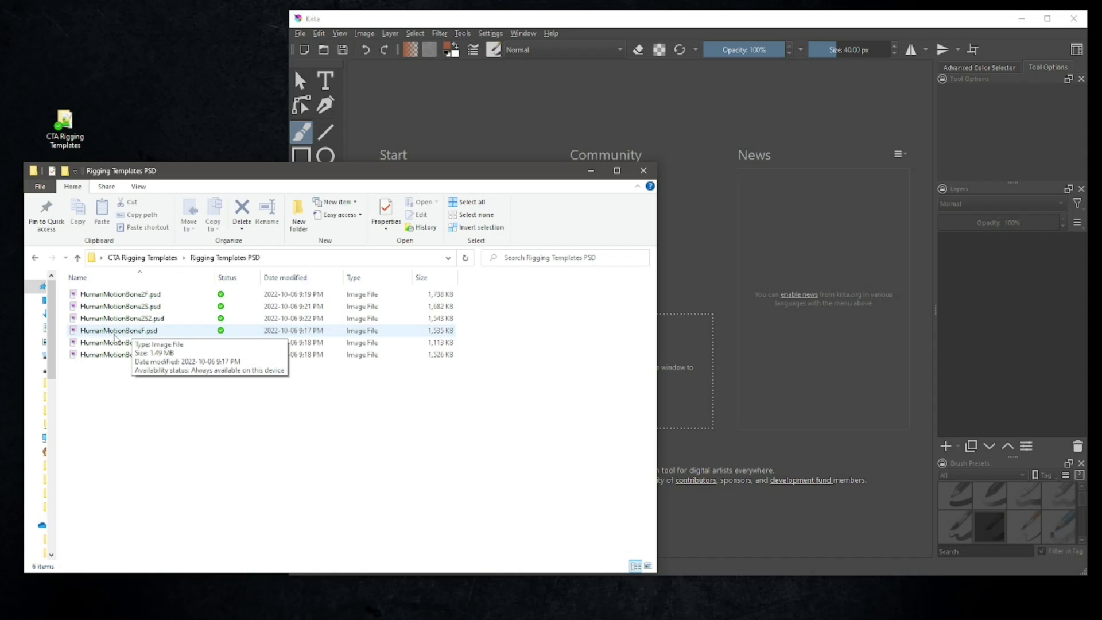
left_click(119, 336)
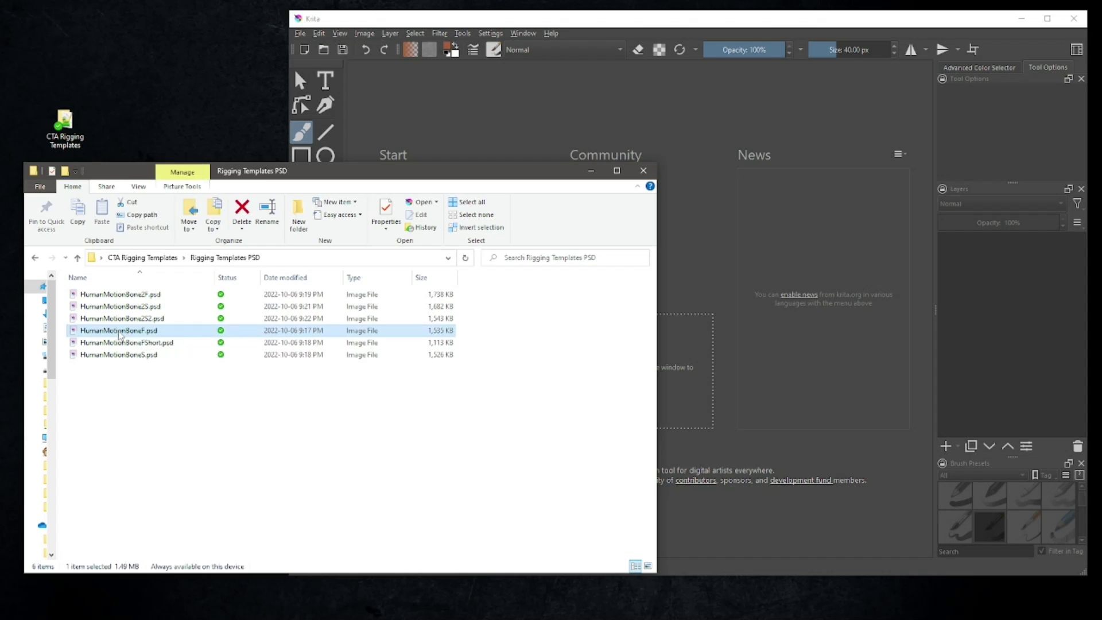
right_click(119, 336)
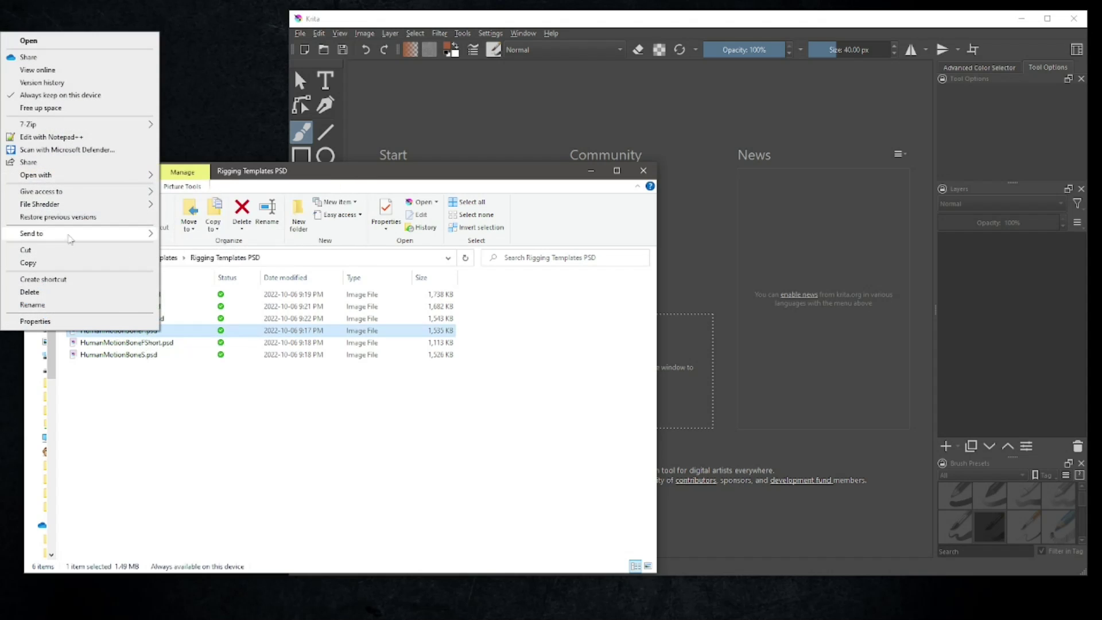
left_click(67, 263)
right_click(182, 402)
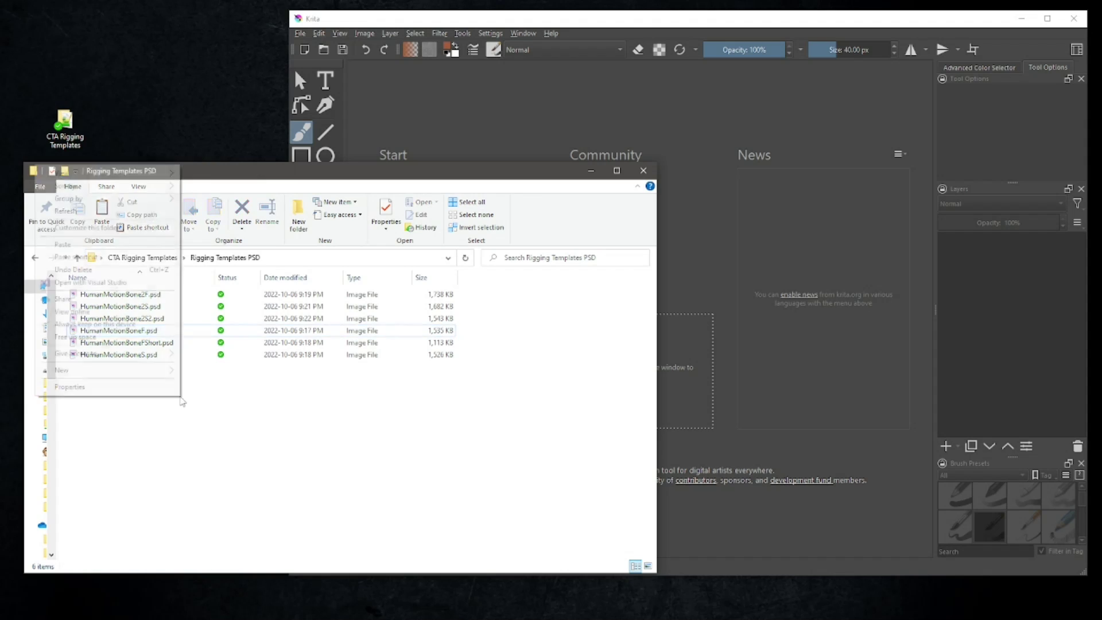
left_click(94, 246)
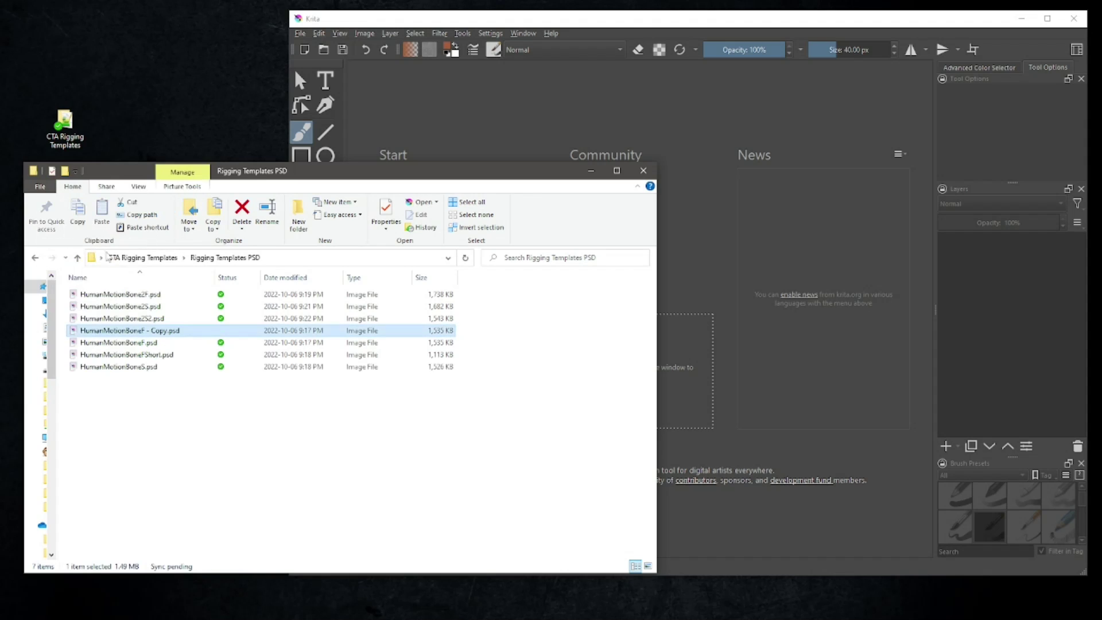
- Rename the copied template file as chef 2.1.psd
left_click(129, 331)
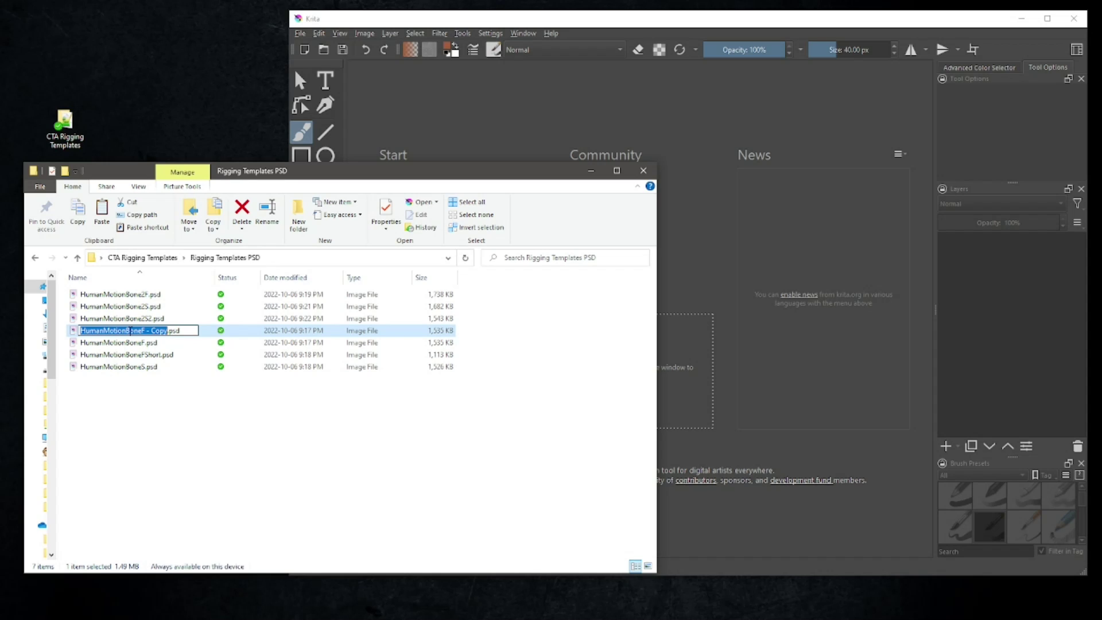
type("chef")
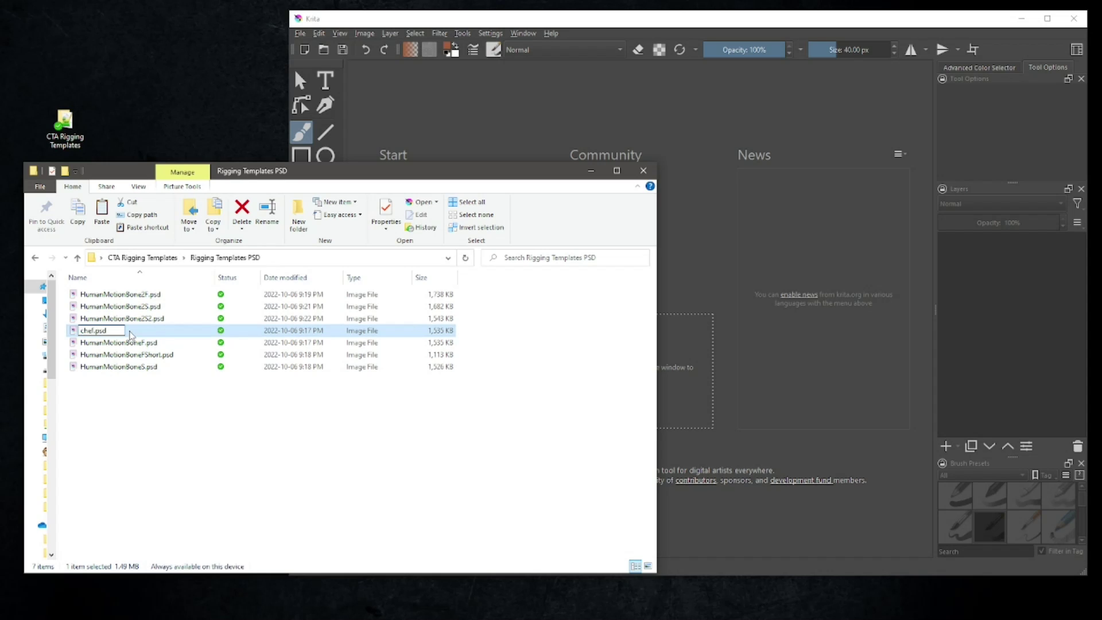
type("_")
type("2")
type(".1")
left_click(140, 423)
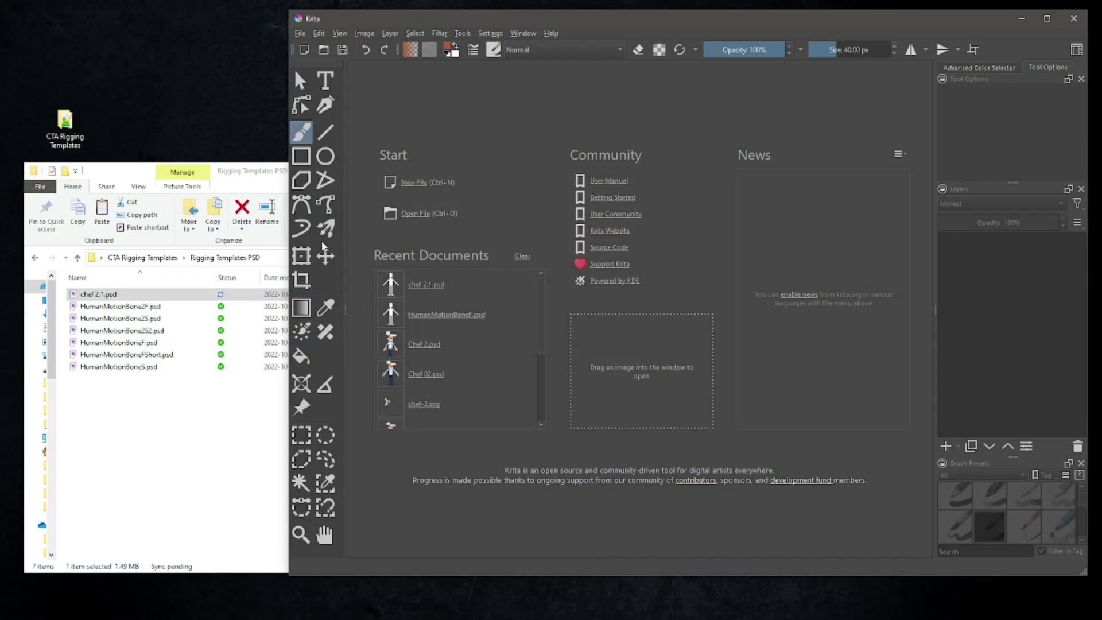
- Open the original HumanMotionBoneF.psd template in Krita
left_click(108, 344)
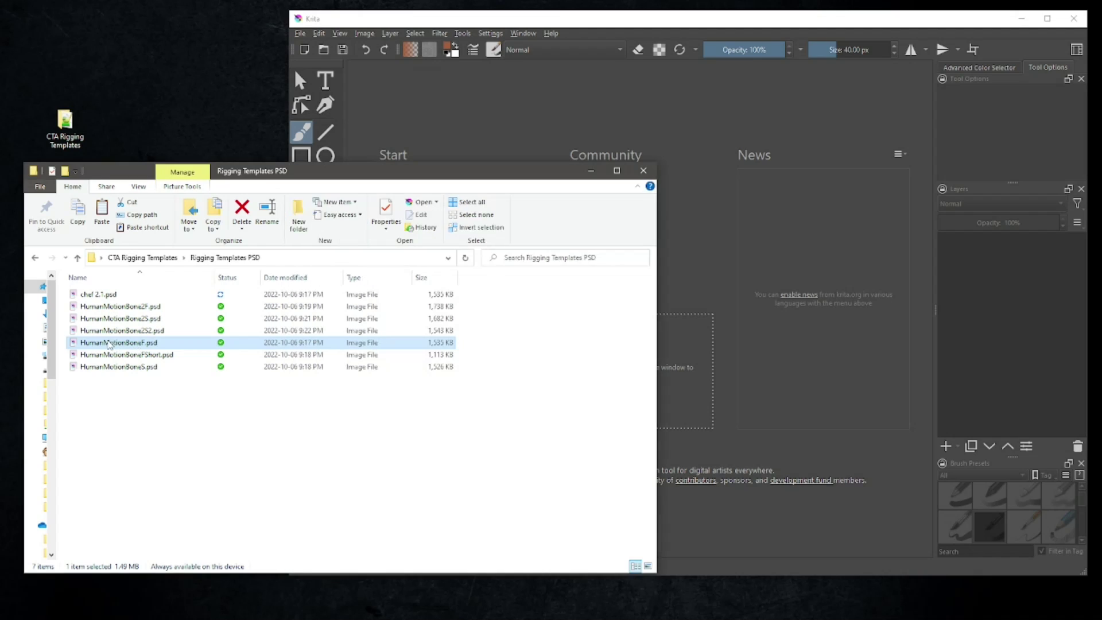
left_click_drag(106, 346, 755, 295)
left_click(728, 21)
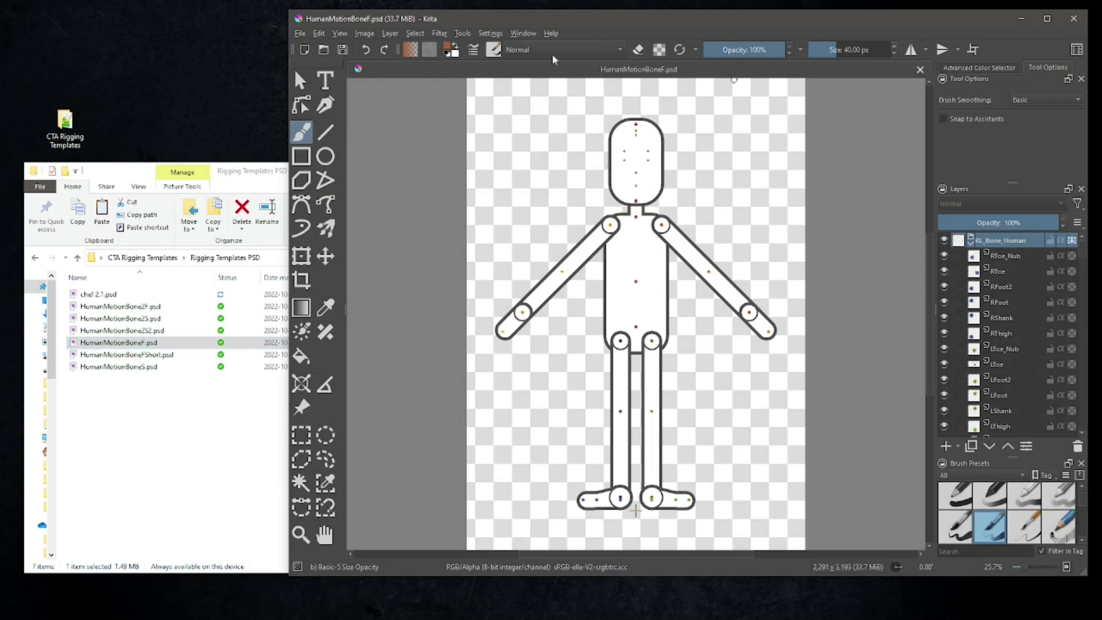
- Save the open template under the new name chef 2.2.psd as a Photoshop image in the Rigging Templates PSD folder
left_click(300, 34)
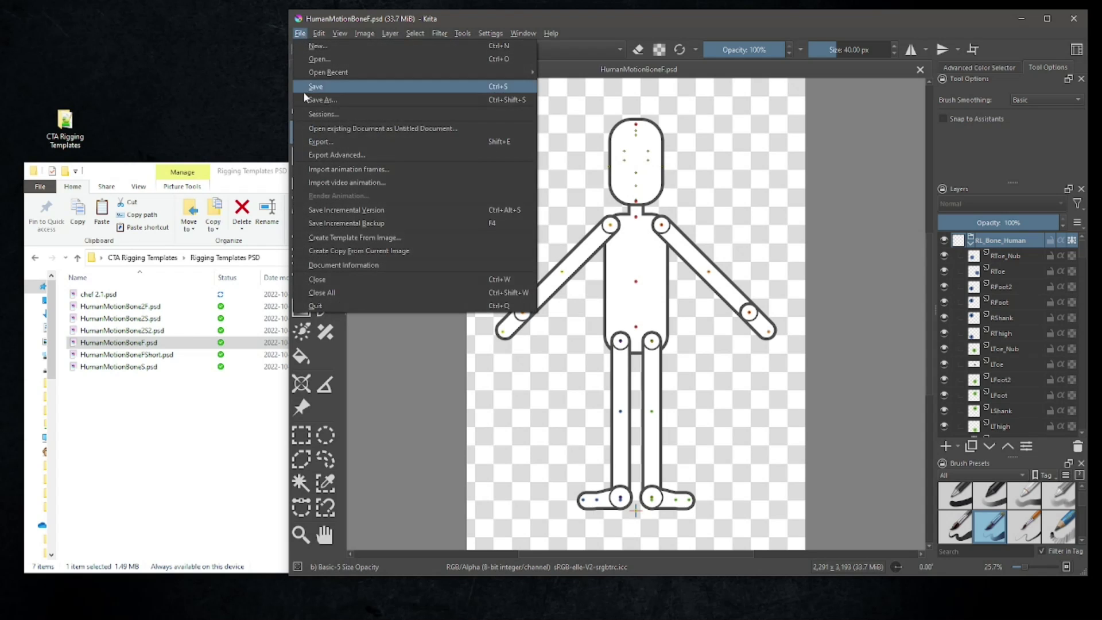
left_click(316, 101)
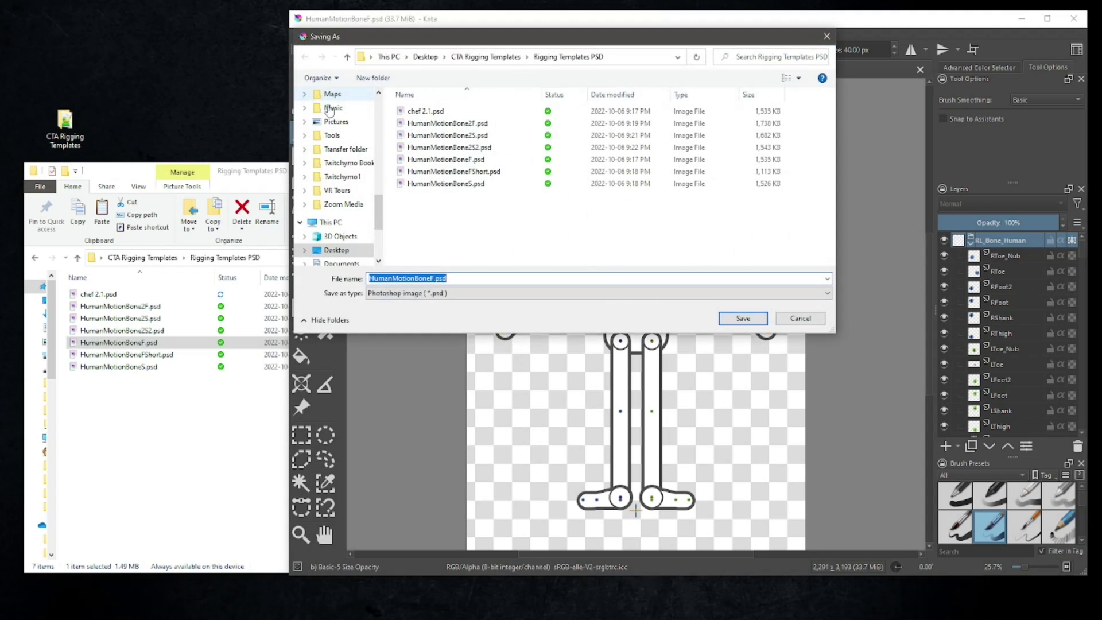
left_click(430, 278)
left_click_drag(433, 278, 369, 279)
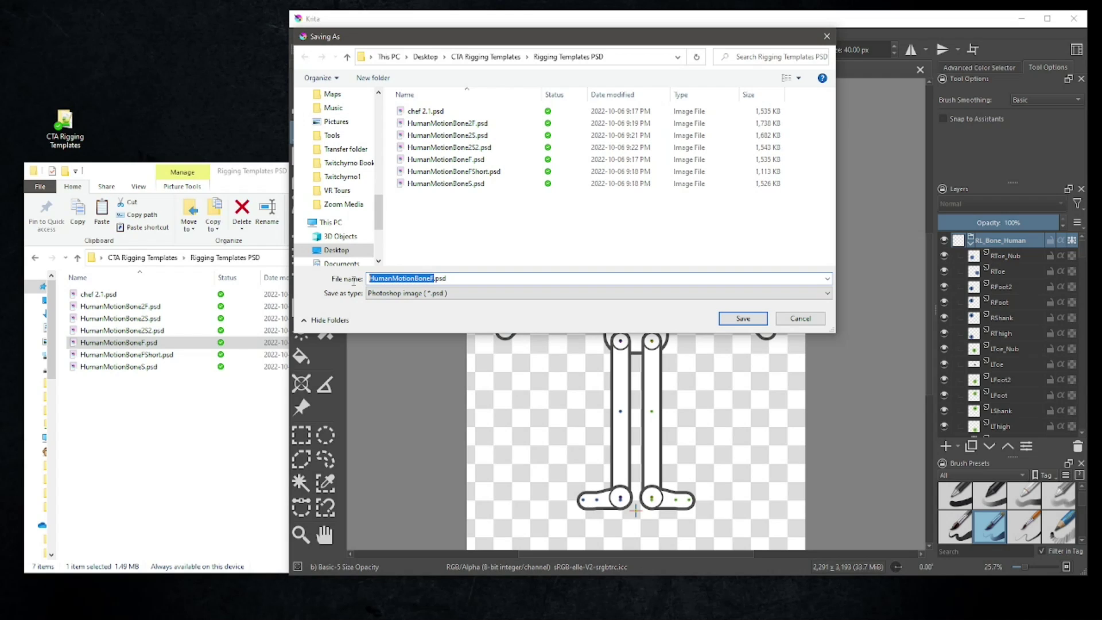
type("chef")
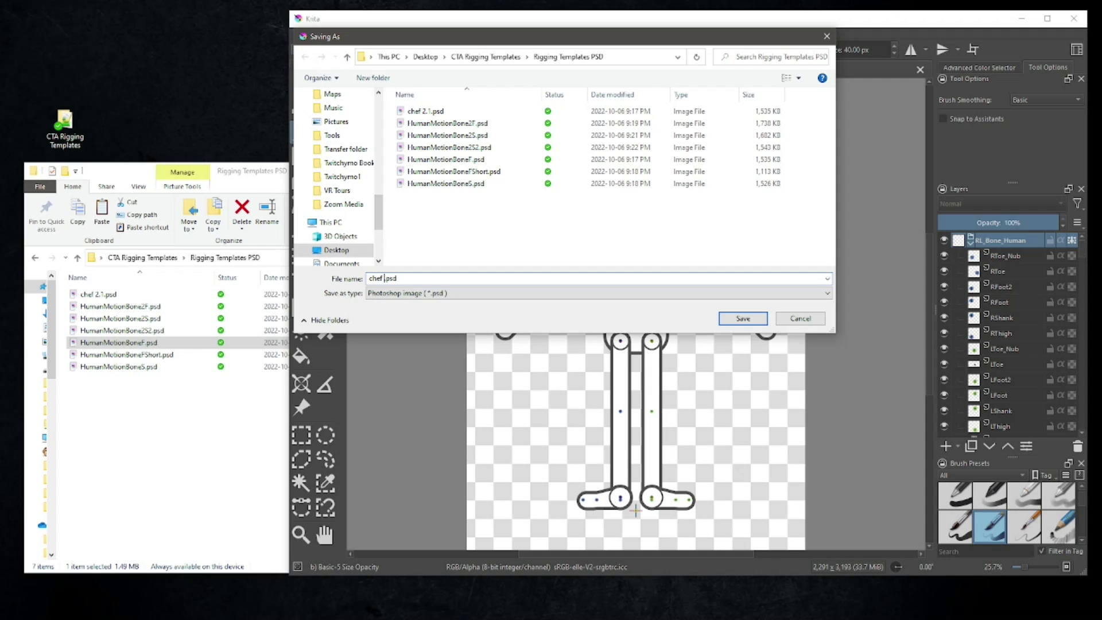
type(" 2.2")
left_click(746, 316)
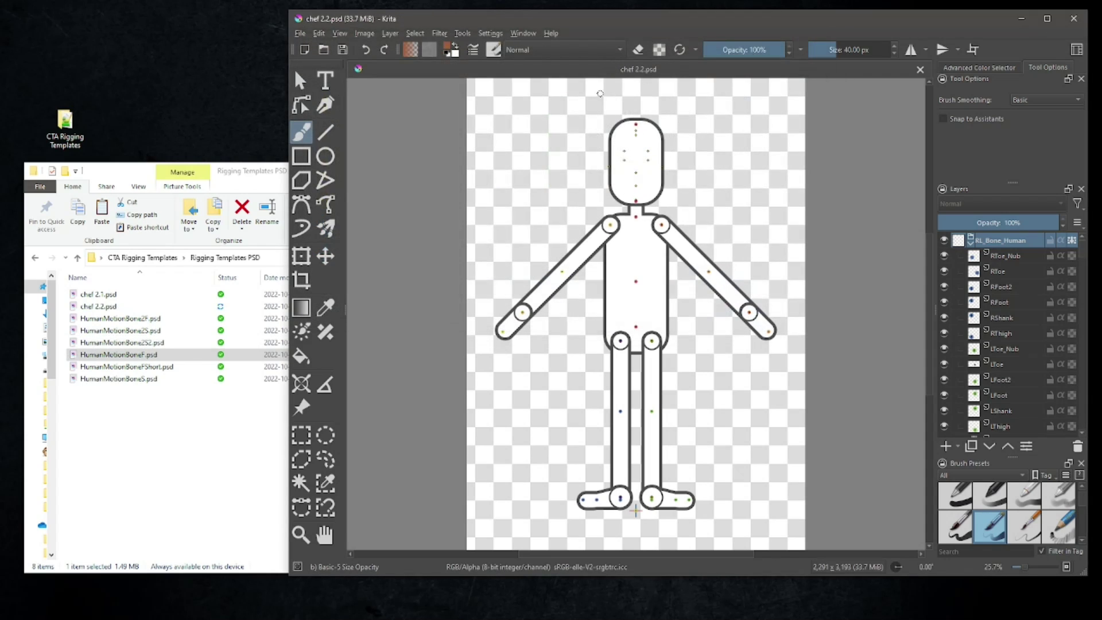
- Open the Chef 2.psd artwork in Krita and toggle its Head layer off and on to check it
key("alt+Tab")
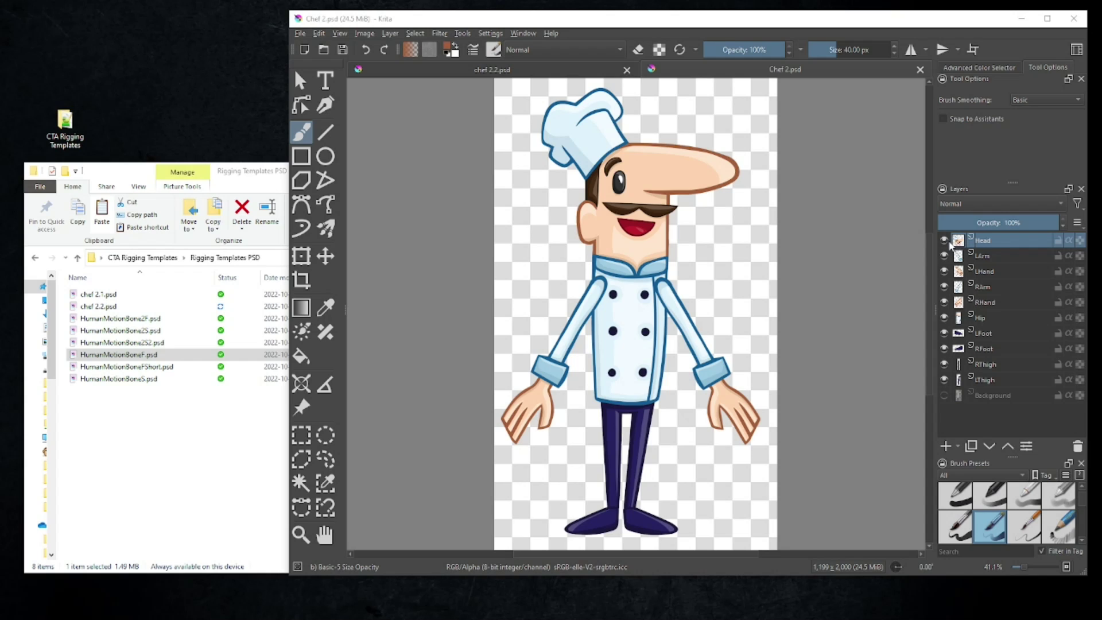
left_click(946, 241)
left_click(946, 241)
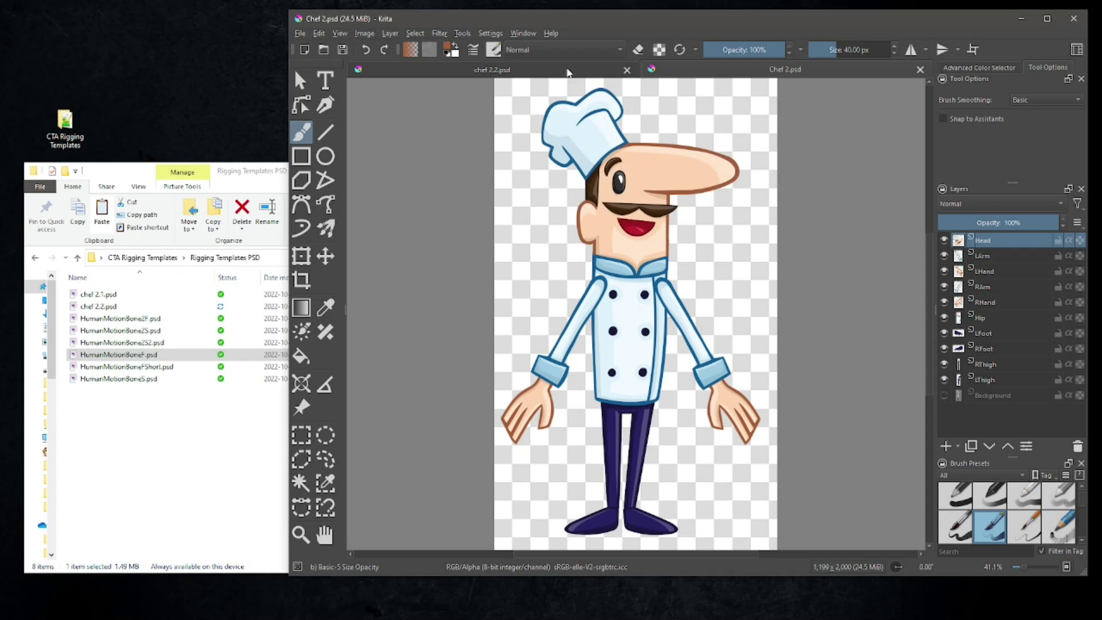
- Return to the chef 2.2.psd template, collapse the RL_Bone_Human group and examine the body-part layers inside the RL_Image group
left_click(551, 73)
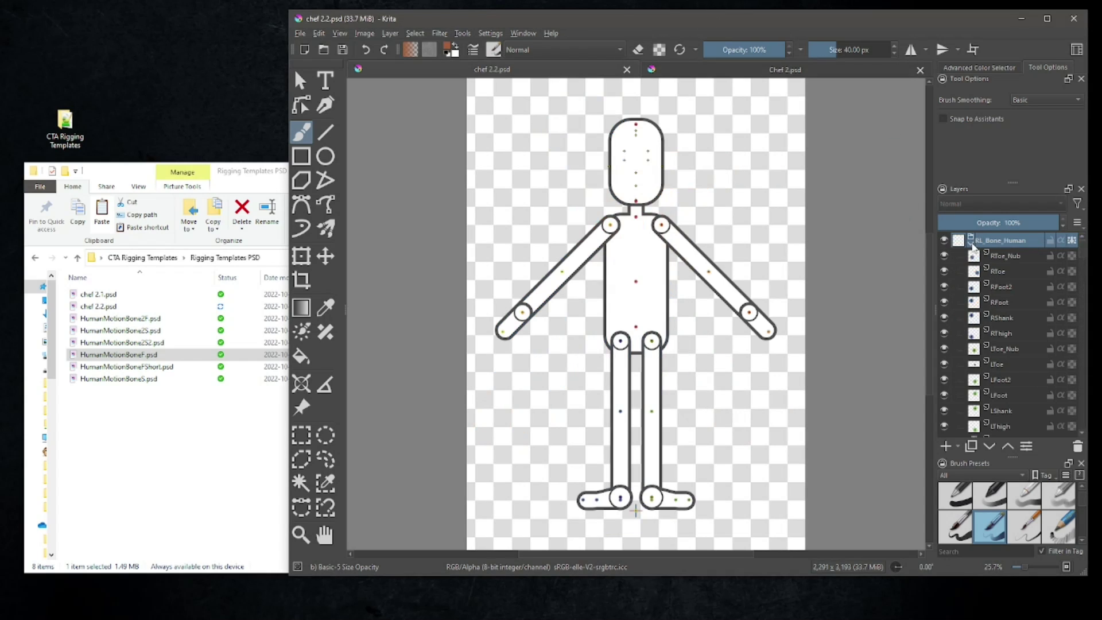
left_click(973, 244)
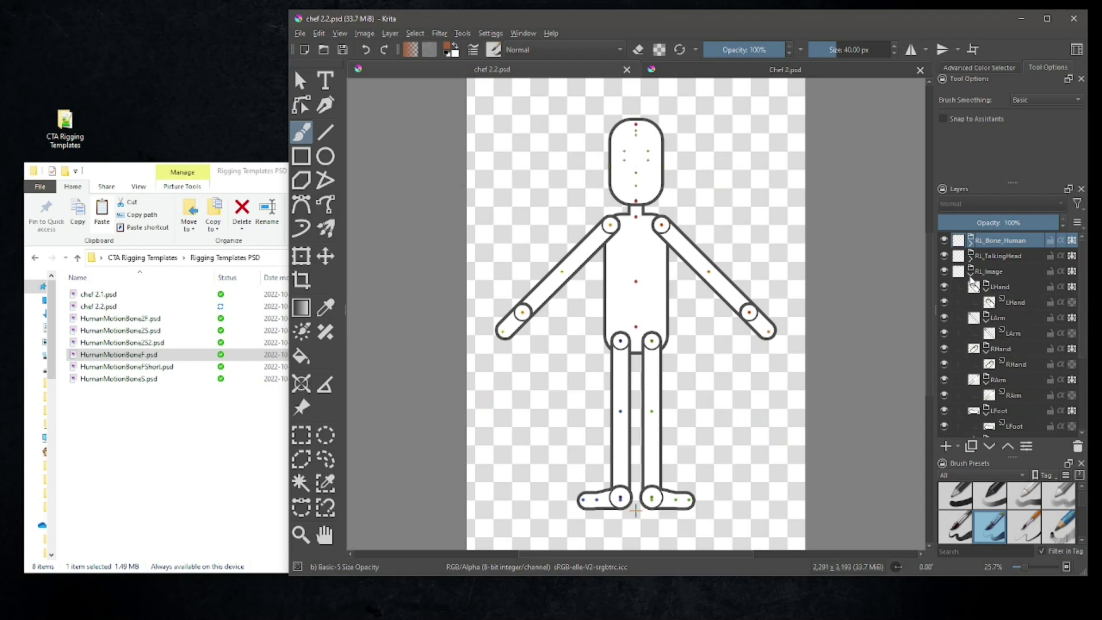
left_click(972, 276)
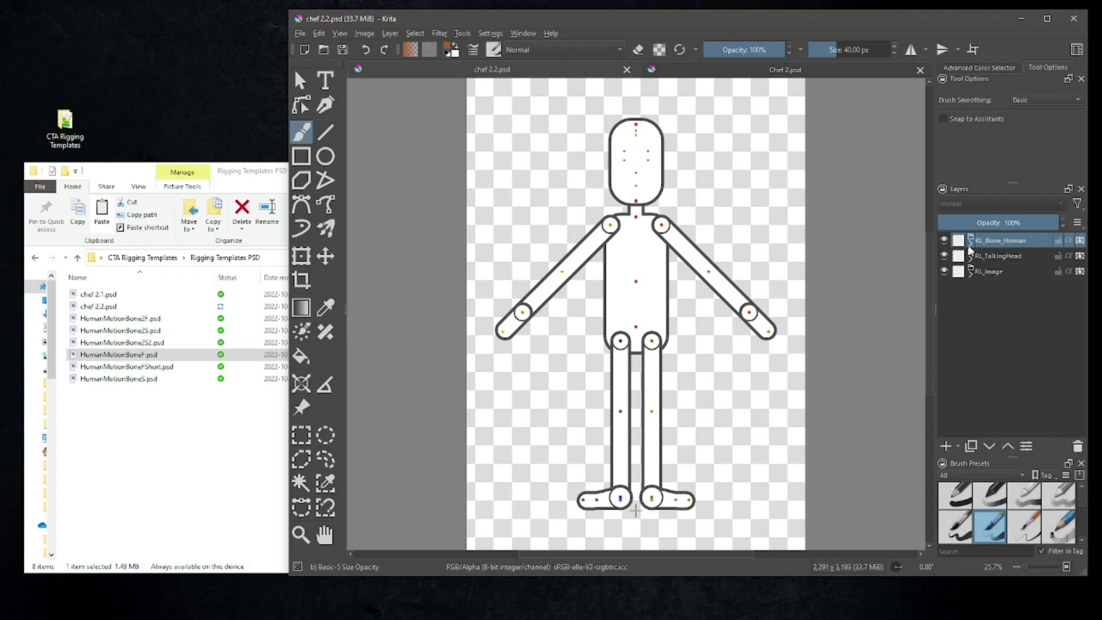
left_click(971, 274)
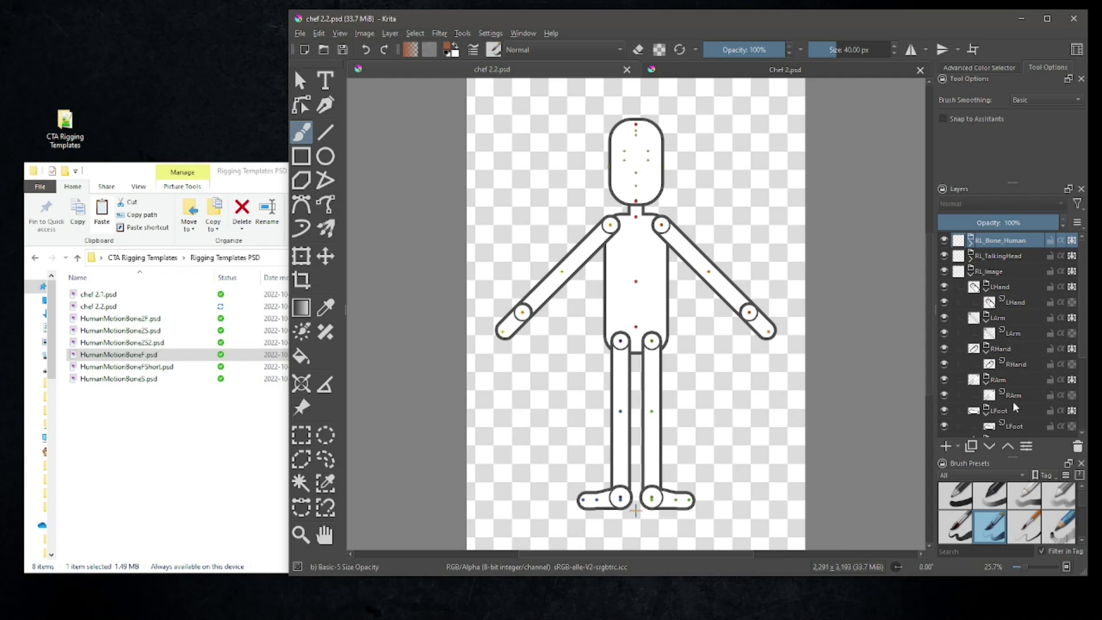
mouse_move(1004, 309)
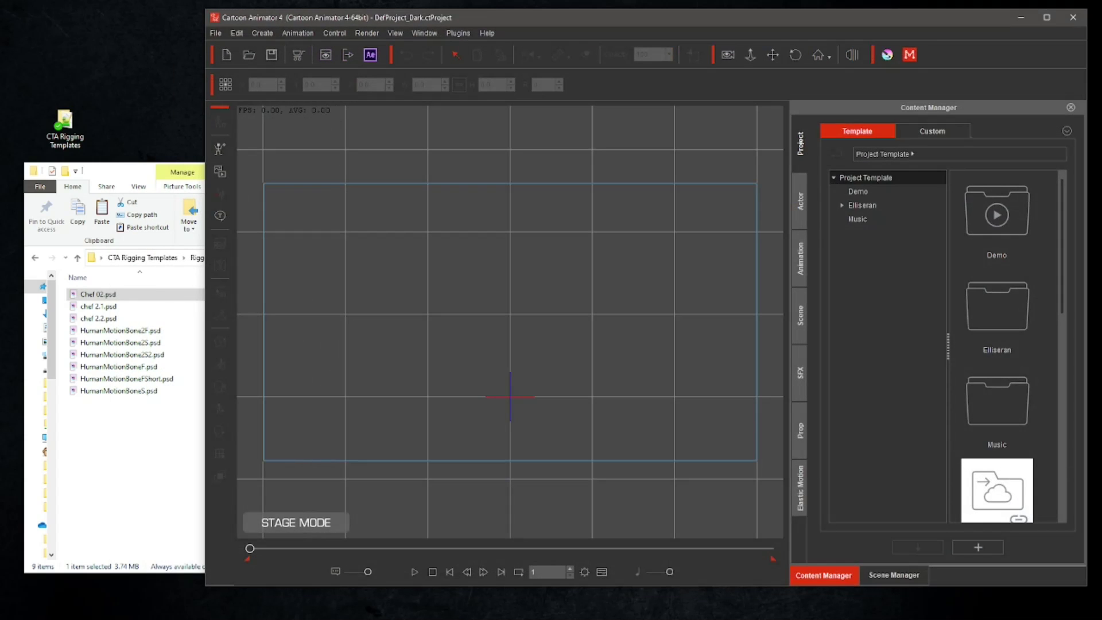
- Import Chef 02.psd from the Rigging Templates PSD folder into Cartoon Animator 4 as a rigged character and return to the stage
left_click_drag(98, 295, 514, 343)
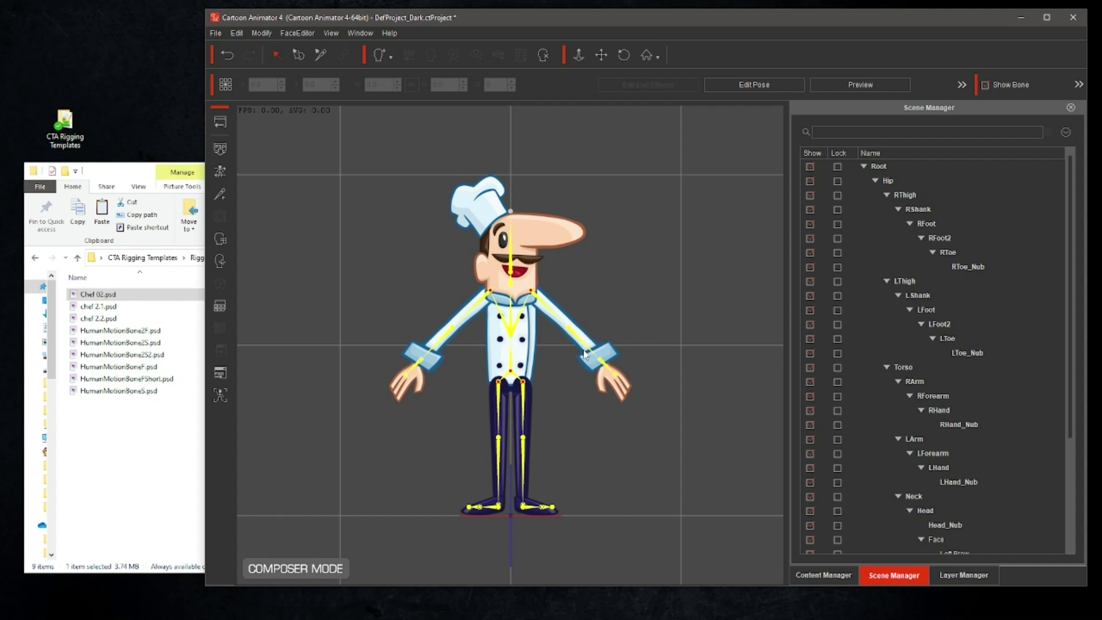
left_click(831, 575)
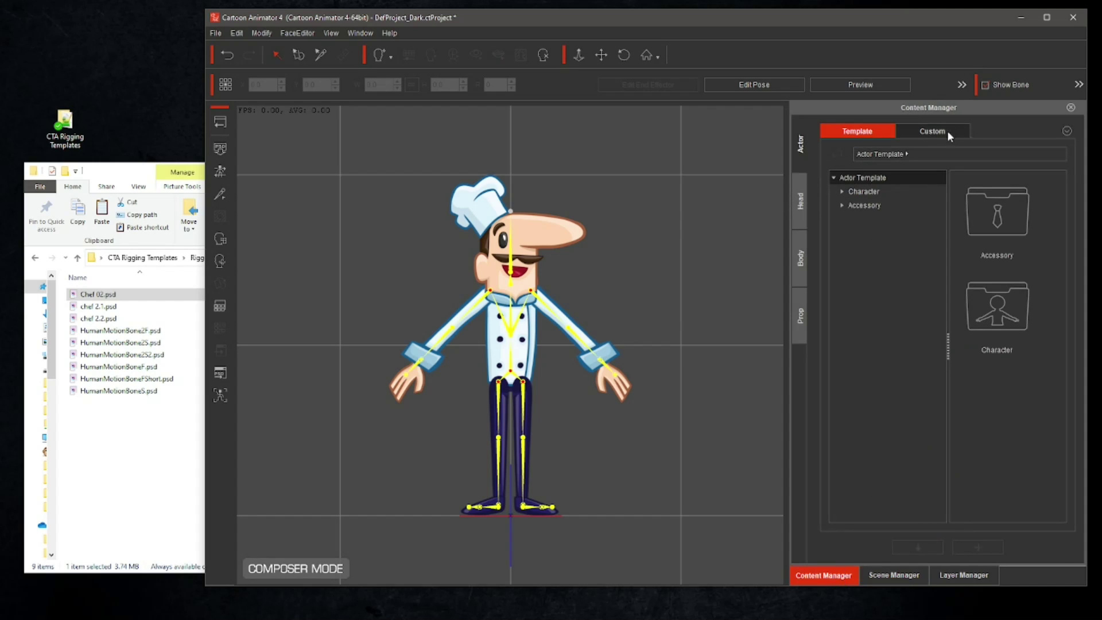
left_click(220, 121)
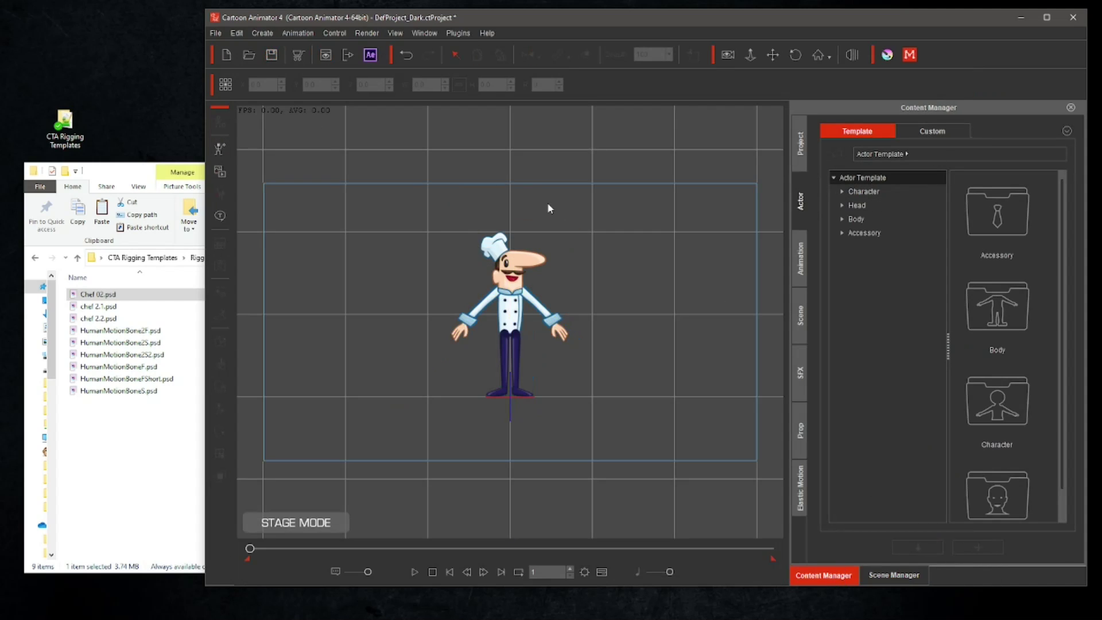
- Save the chef character on the stage to the custom actor library's Twitchymo Studio > Chef Series folder as chef 2.2
left_click(500, 322)
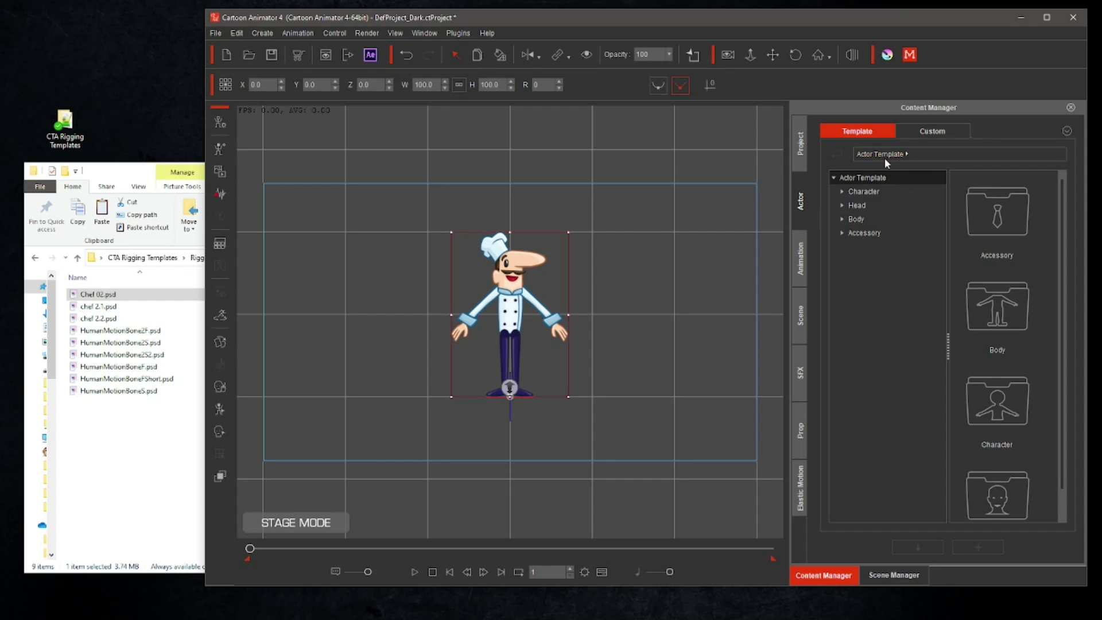
left_click(924, 131)
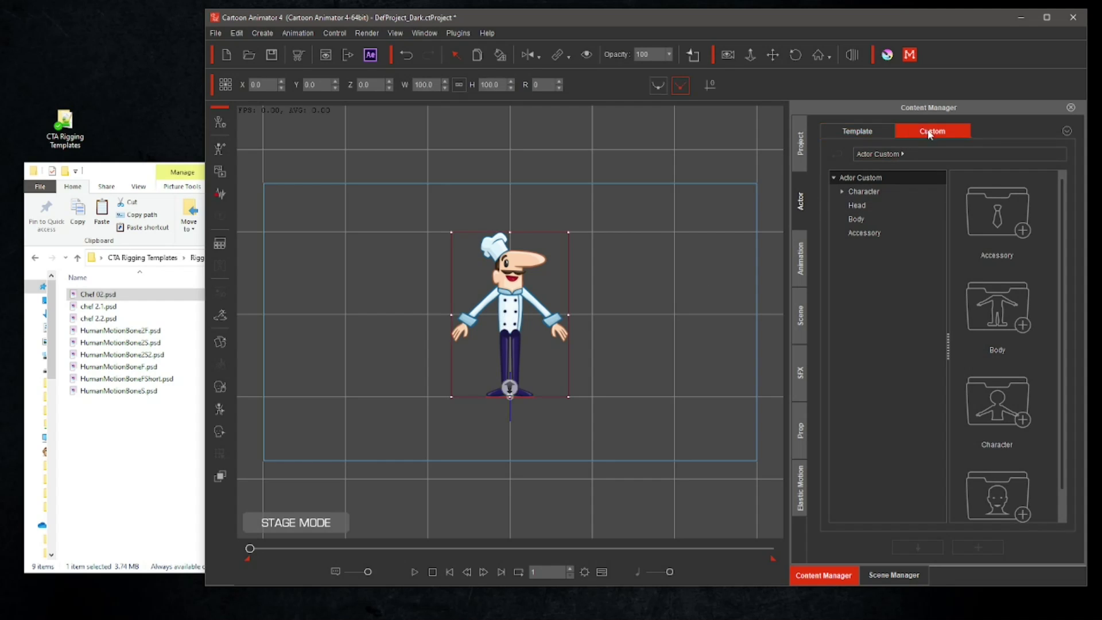
left_click(841, 191)
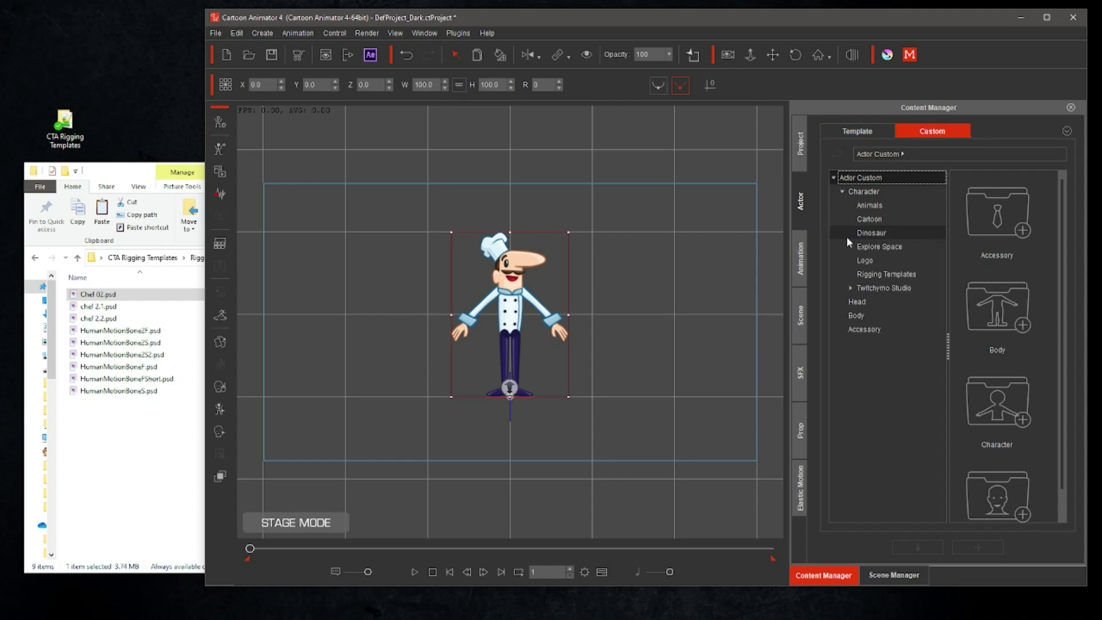
left_click(851, 288)
left_click(897, 303)
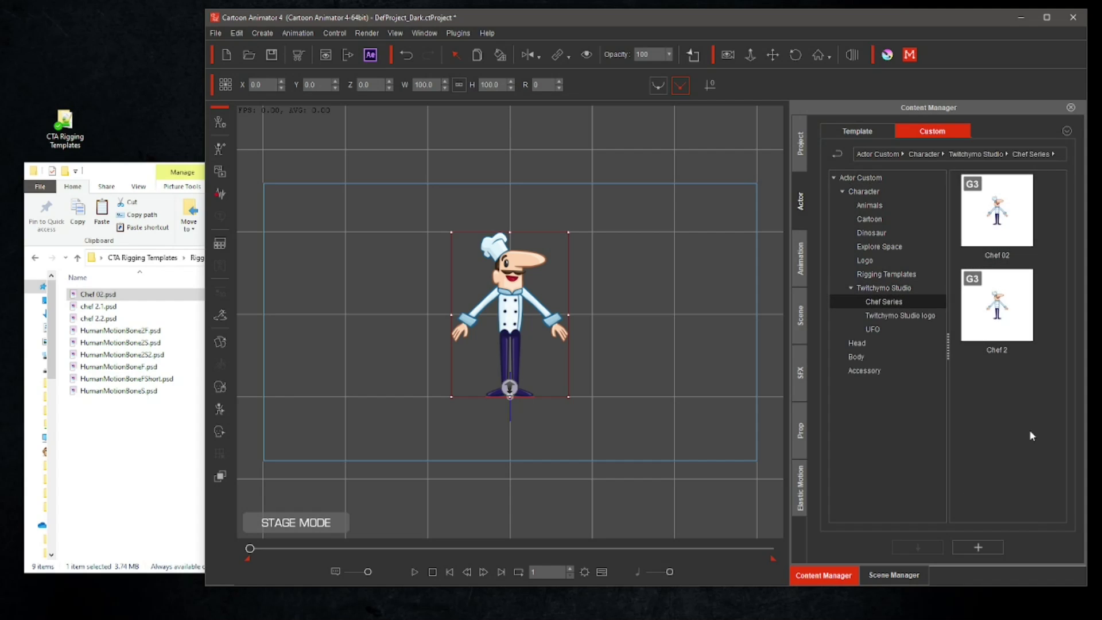
left_click(979, 548)
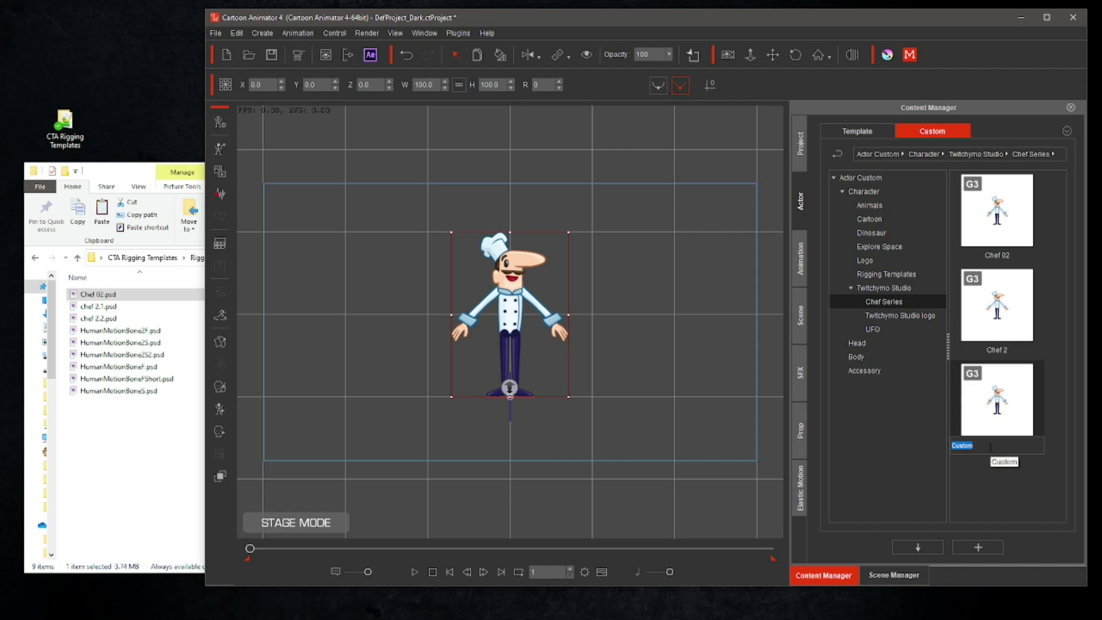
type("chef 2.2")
left_click(989, 497)
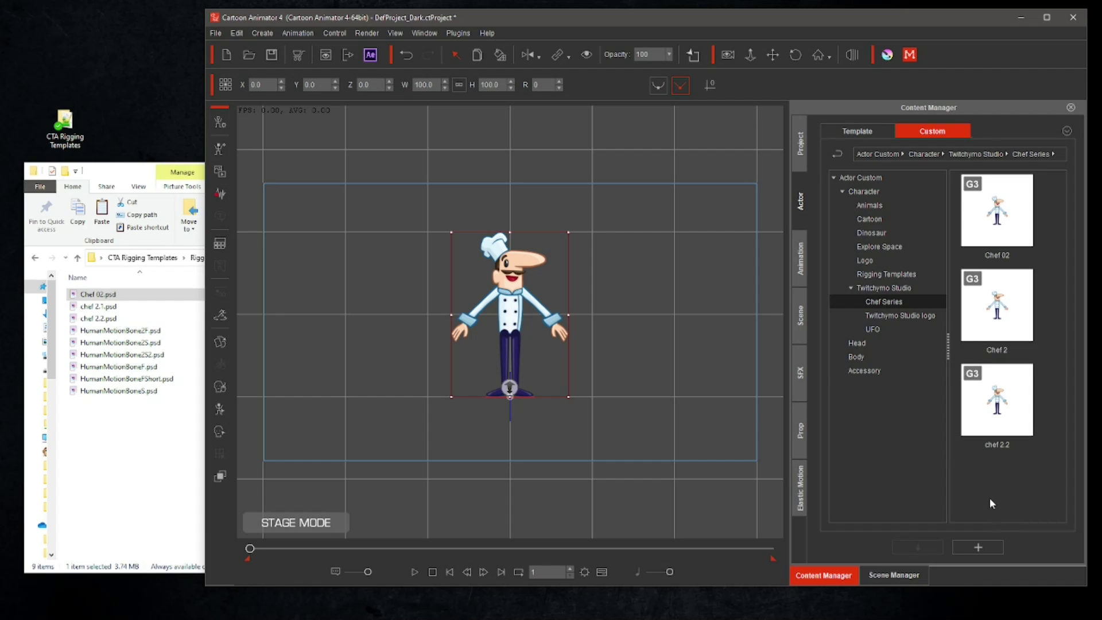